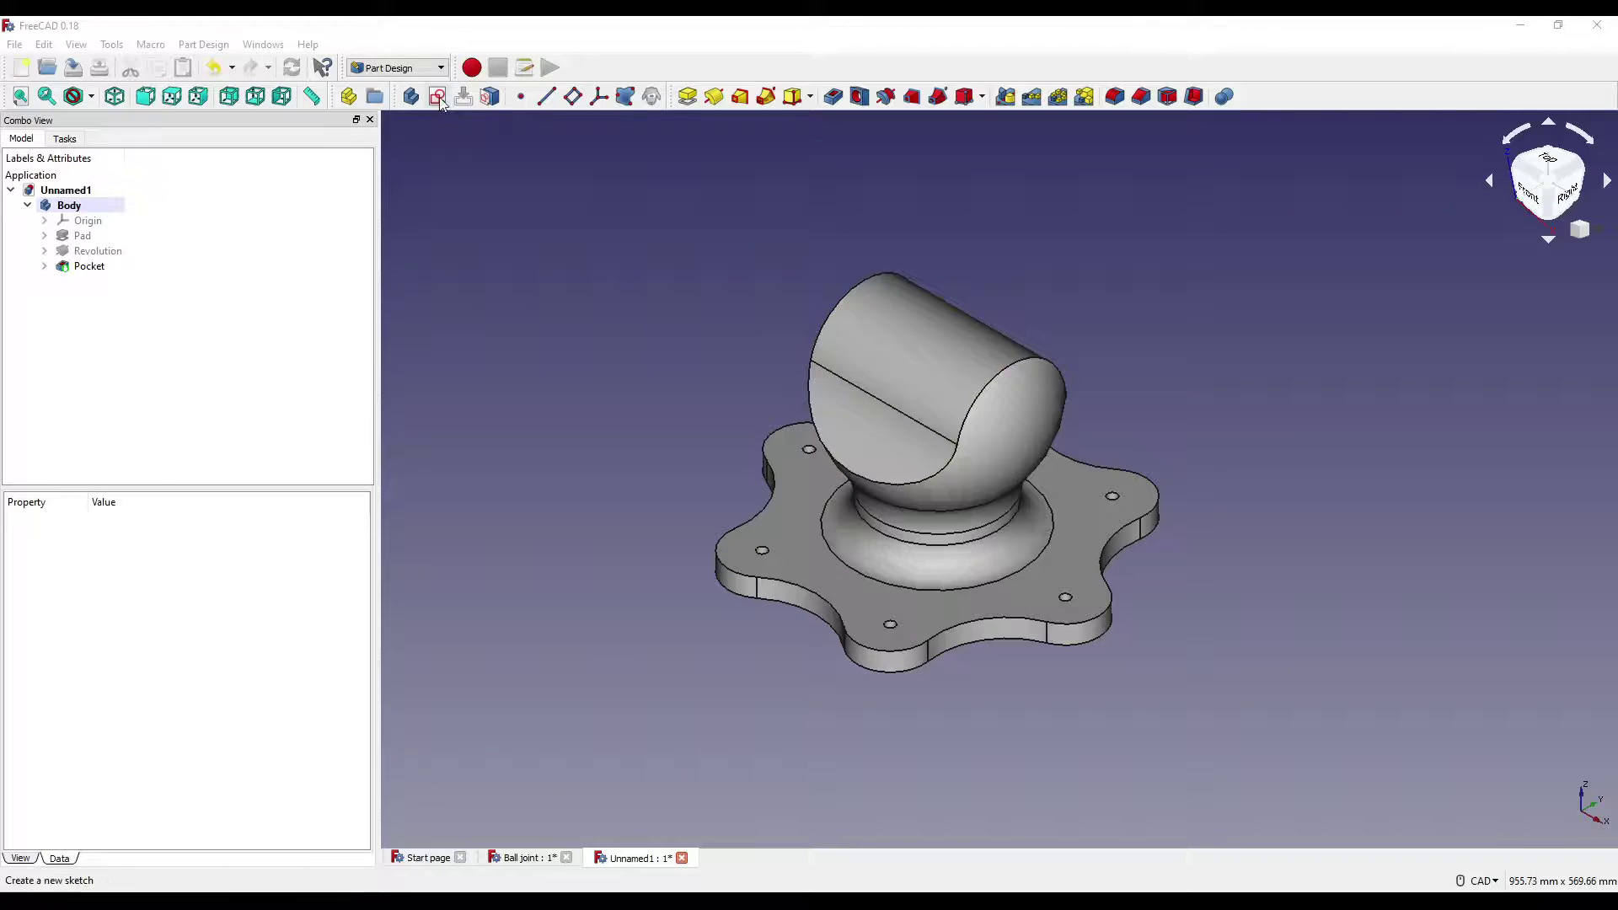
Step: Set the Body's Transparency to about 64 so the holes and inner shapes show through
right_click(87, 205)
click(143, 280)
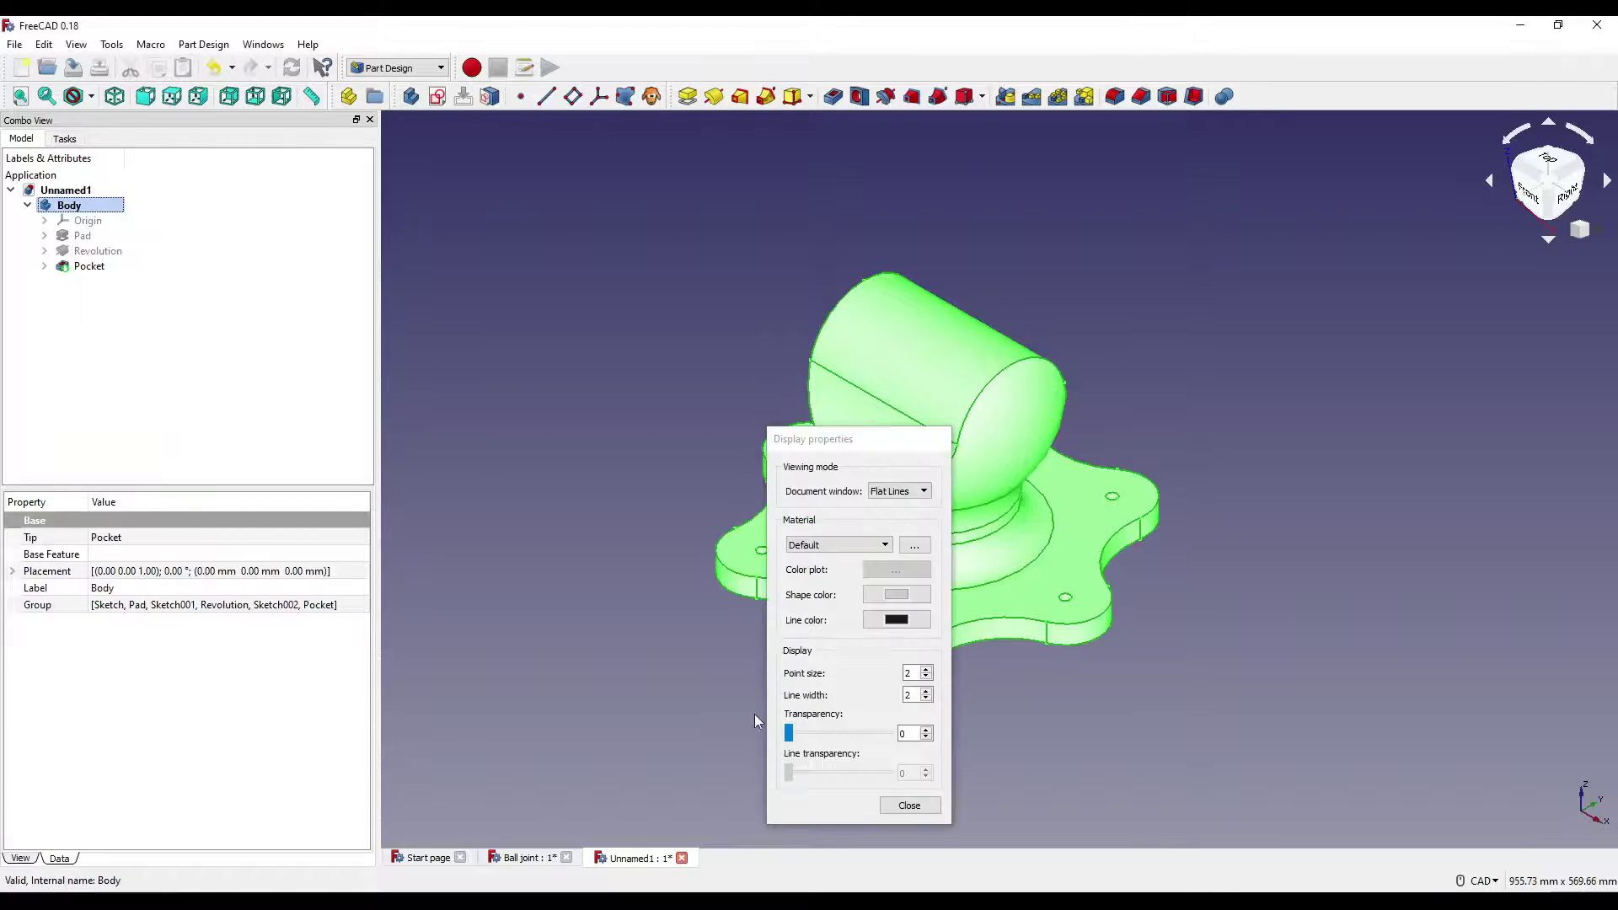
drag(789, 733, 853, 733)
click(909, 805)
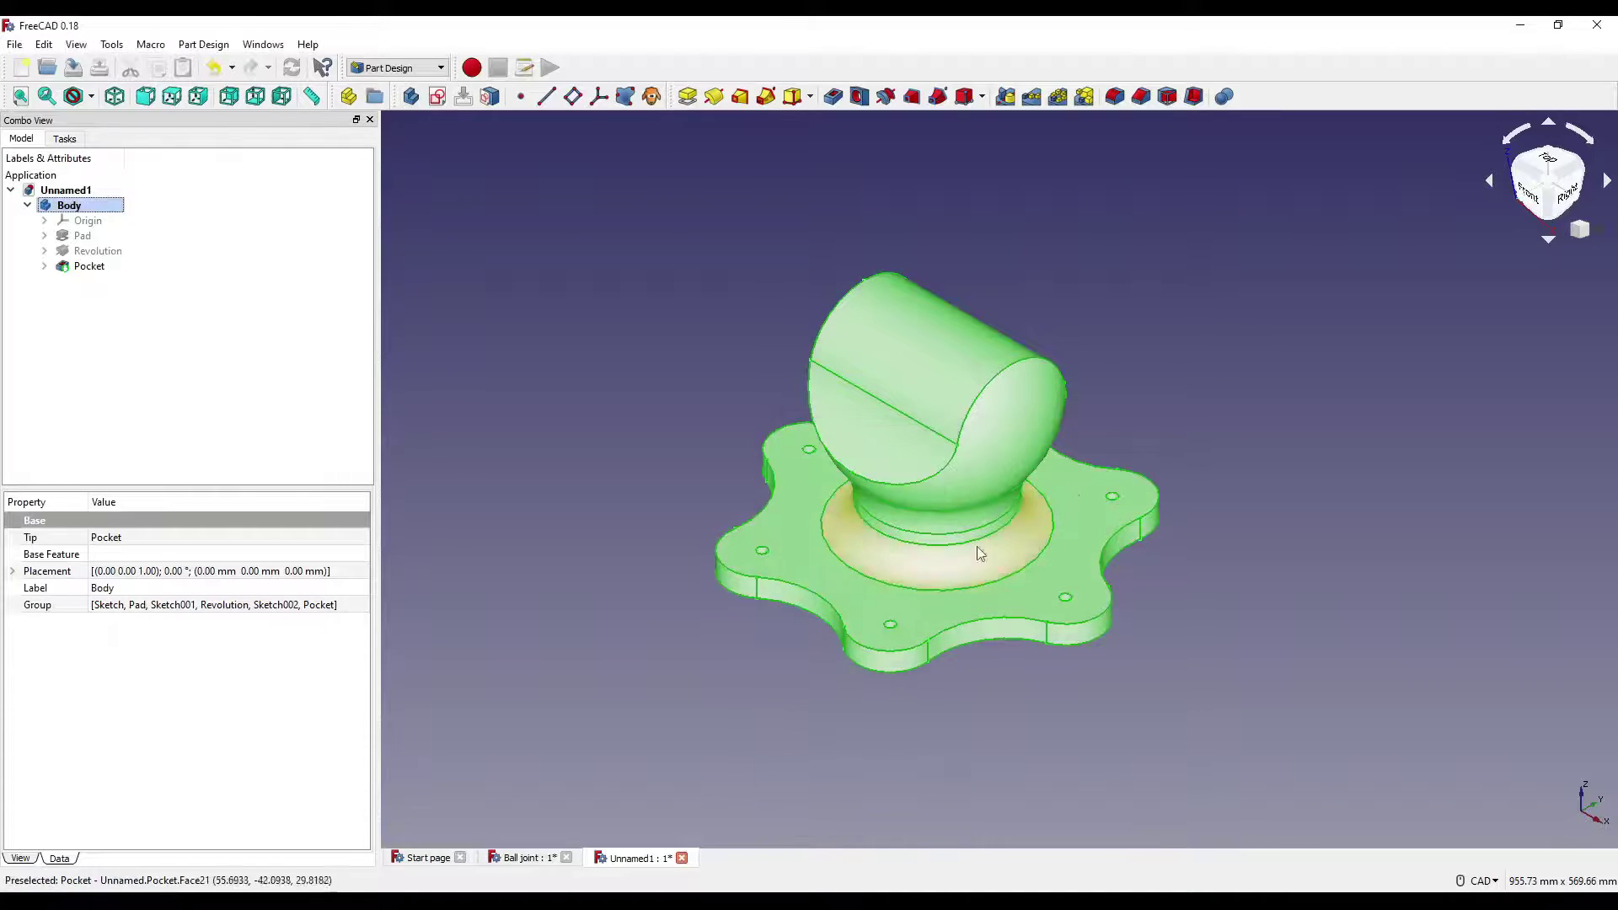
click(1249, 327)
middle_drag(764, 294, 782, 310)
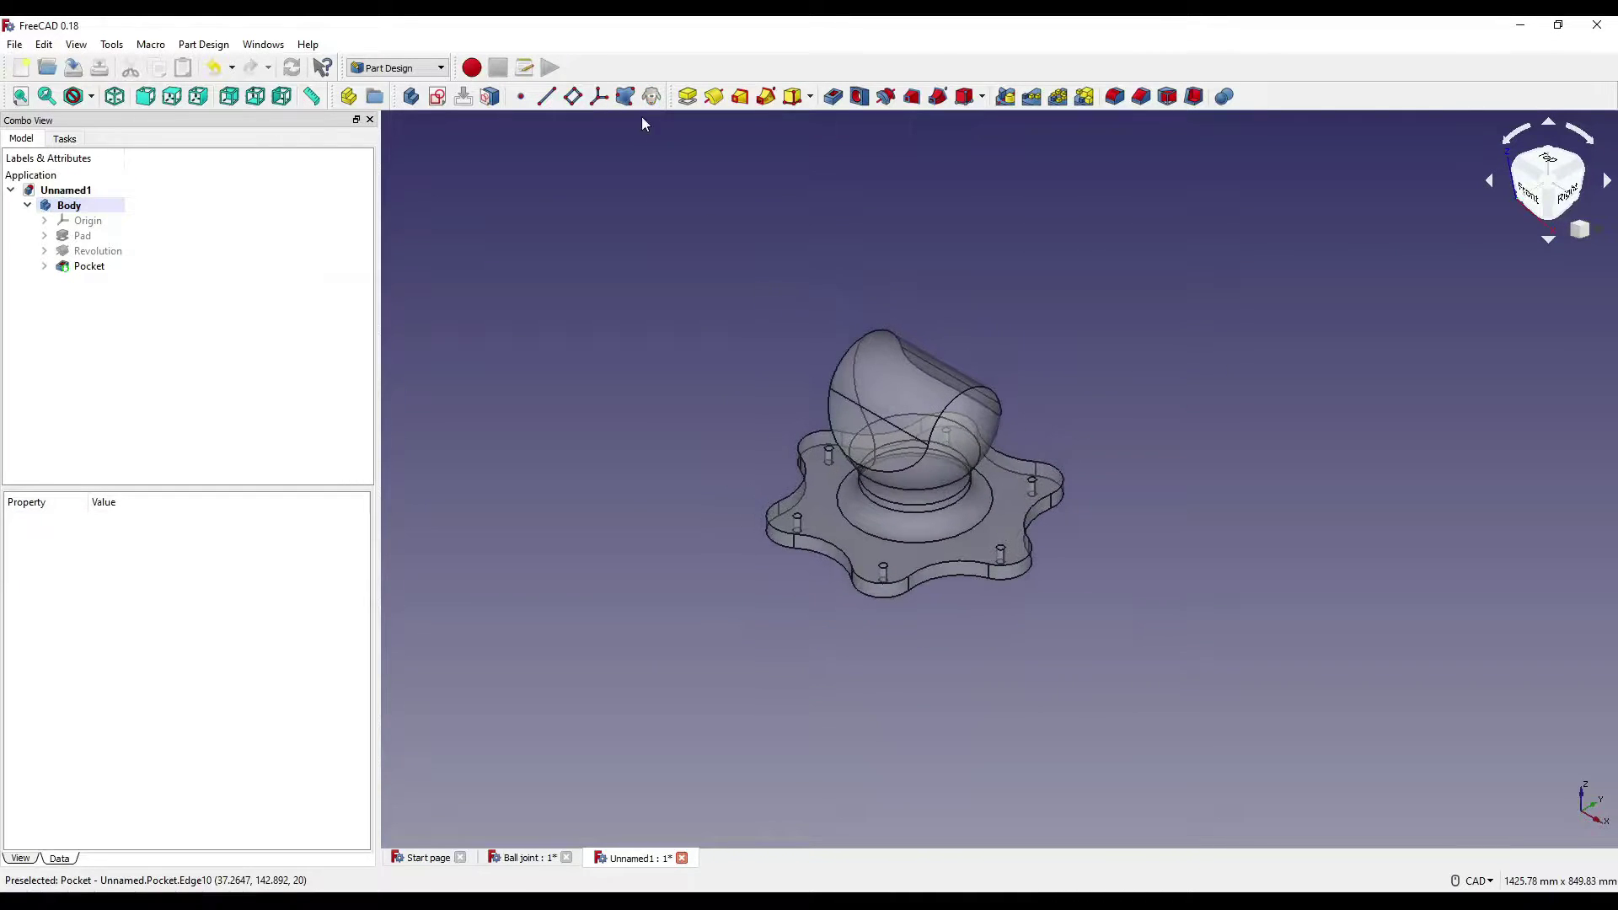
Step: Create a datum plane on the base's bottom face, offset 150 mm with sides flipped
click(573, 96)
middle_drag(1049, 600, 999, 383)
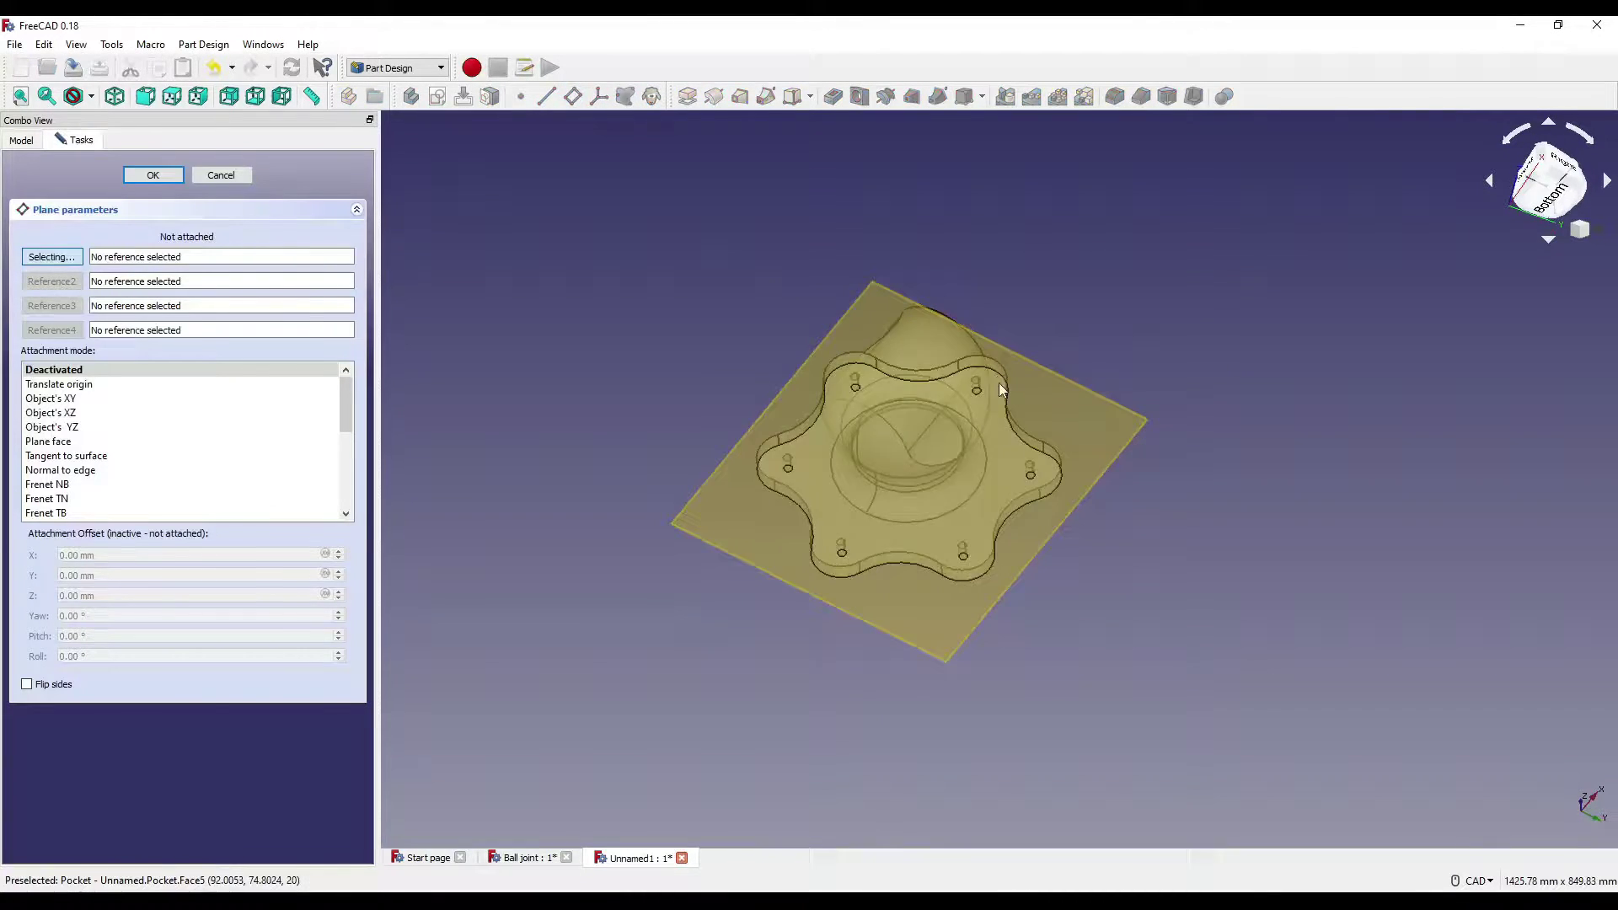
click(993, 452)
middle_drag(1180, 363, 1184, 366)
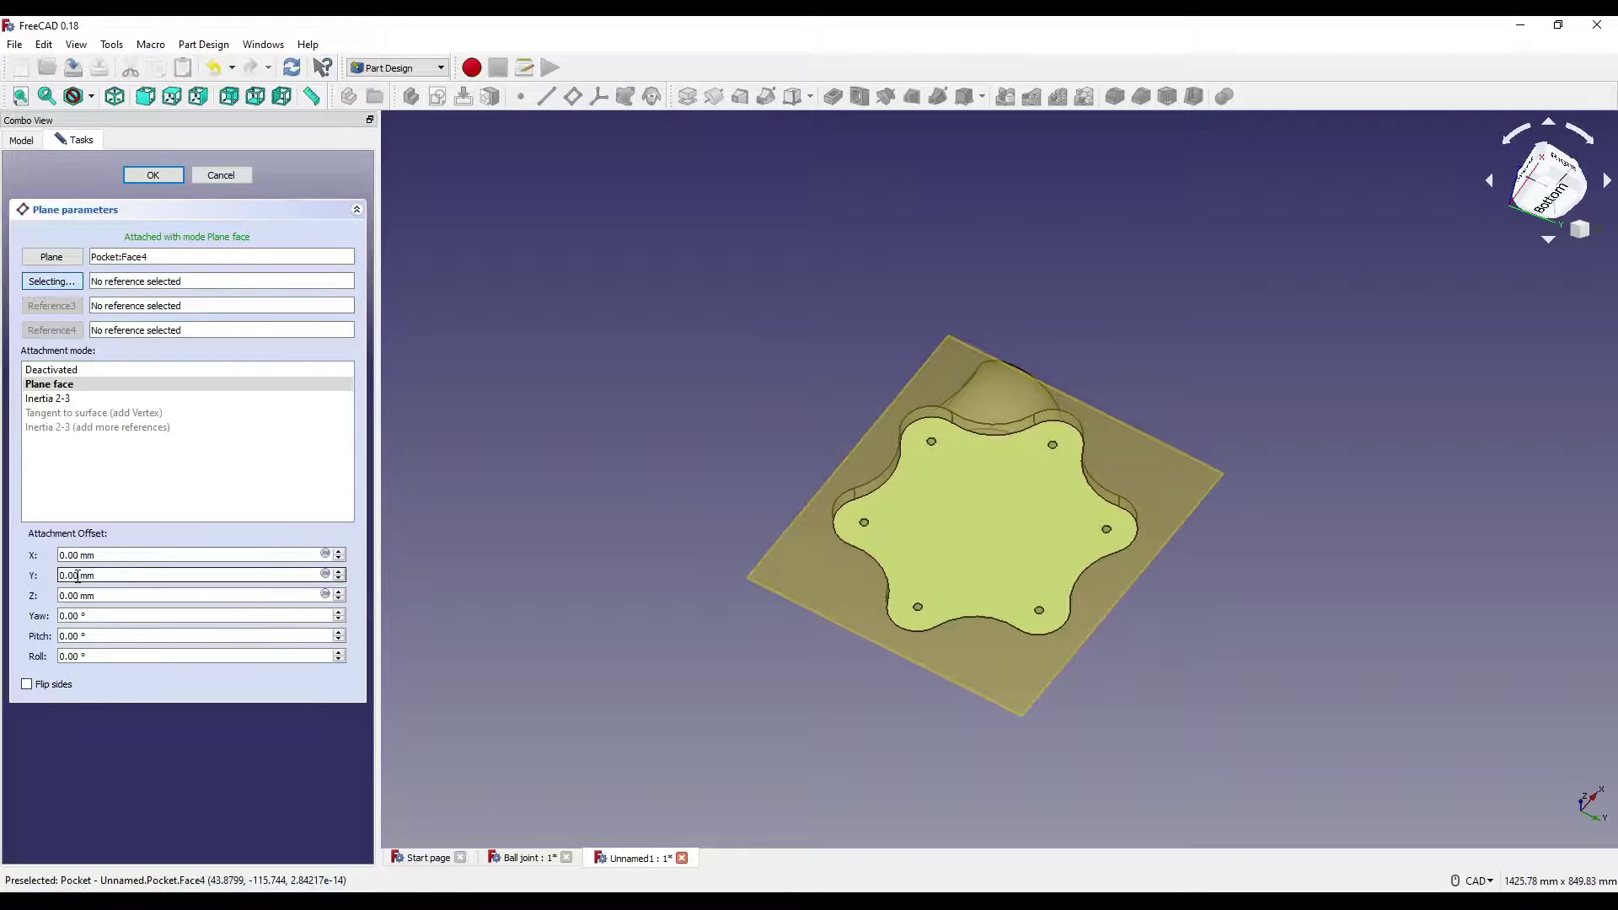
text(150)
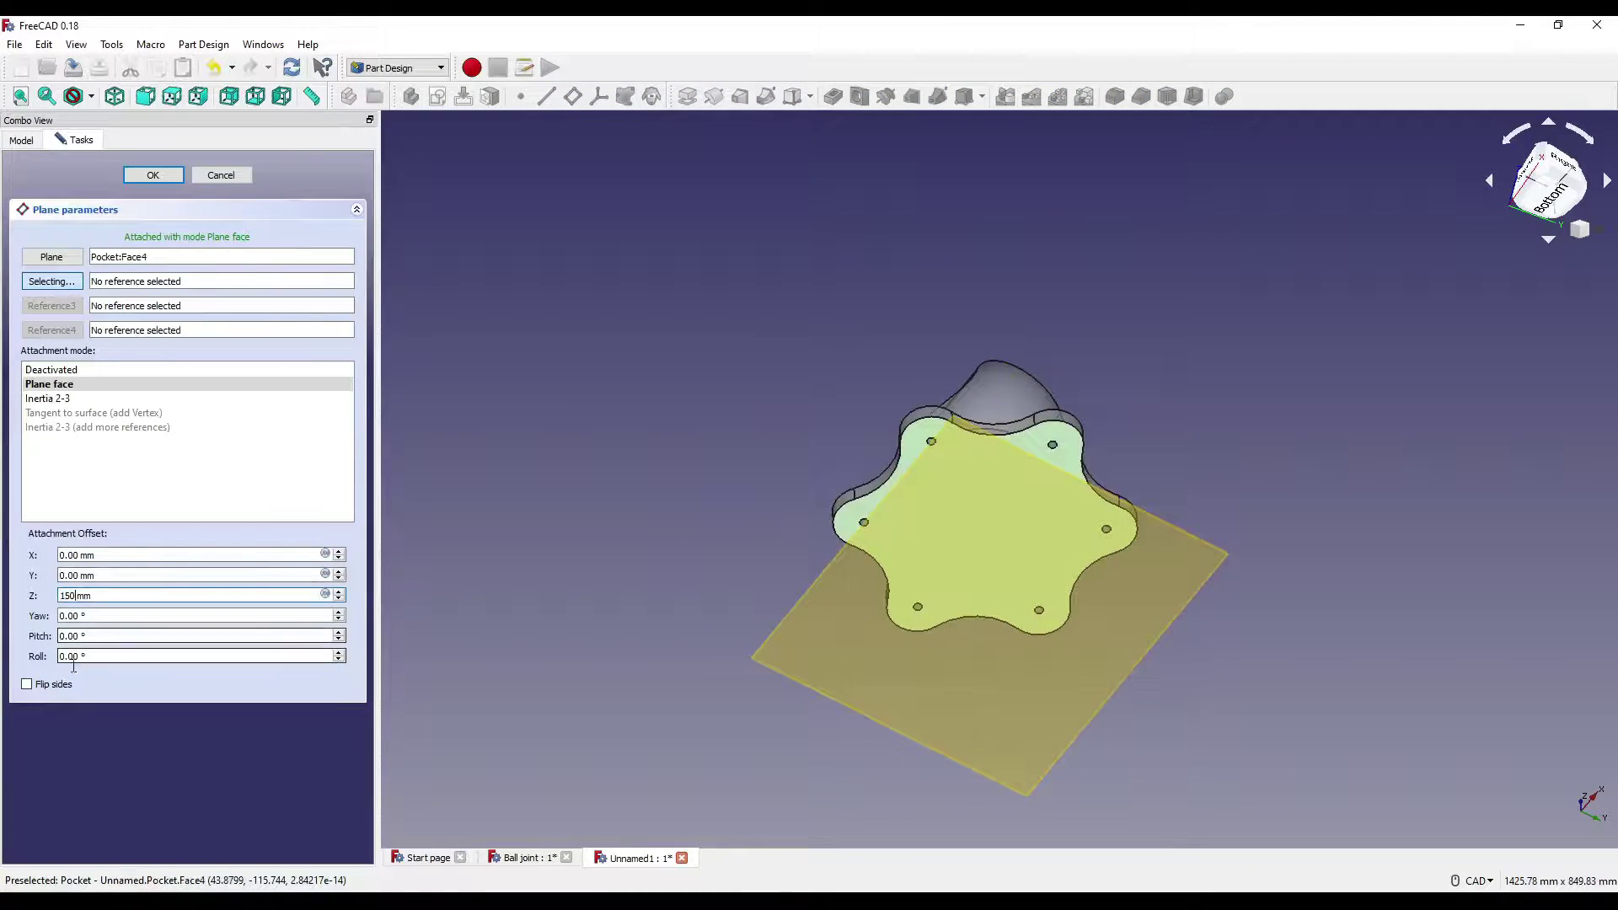
click(35, 687)
middle_drag(790, 462, 1016, 651)
click(153, 175)
Step: Start a new sketch on the new datum plane
middle_drag(644, 481, 1023, 342)
click(1022, 342)
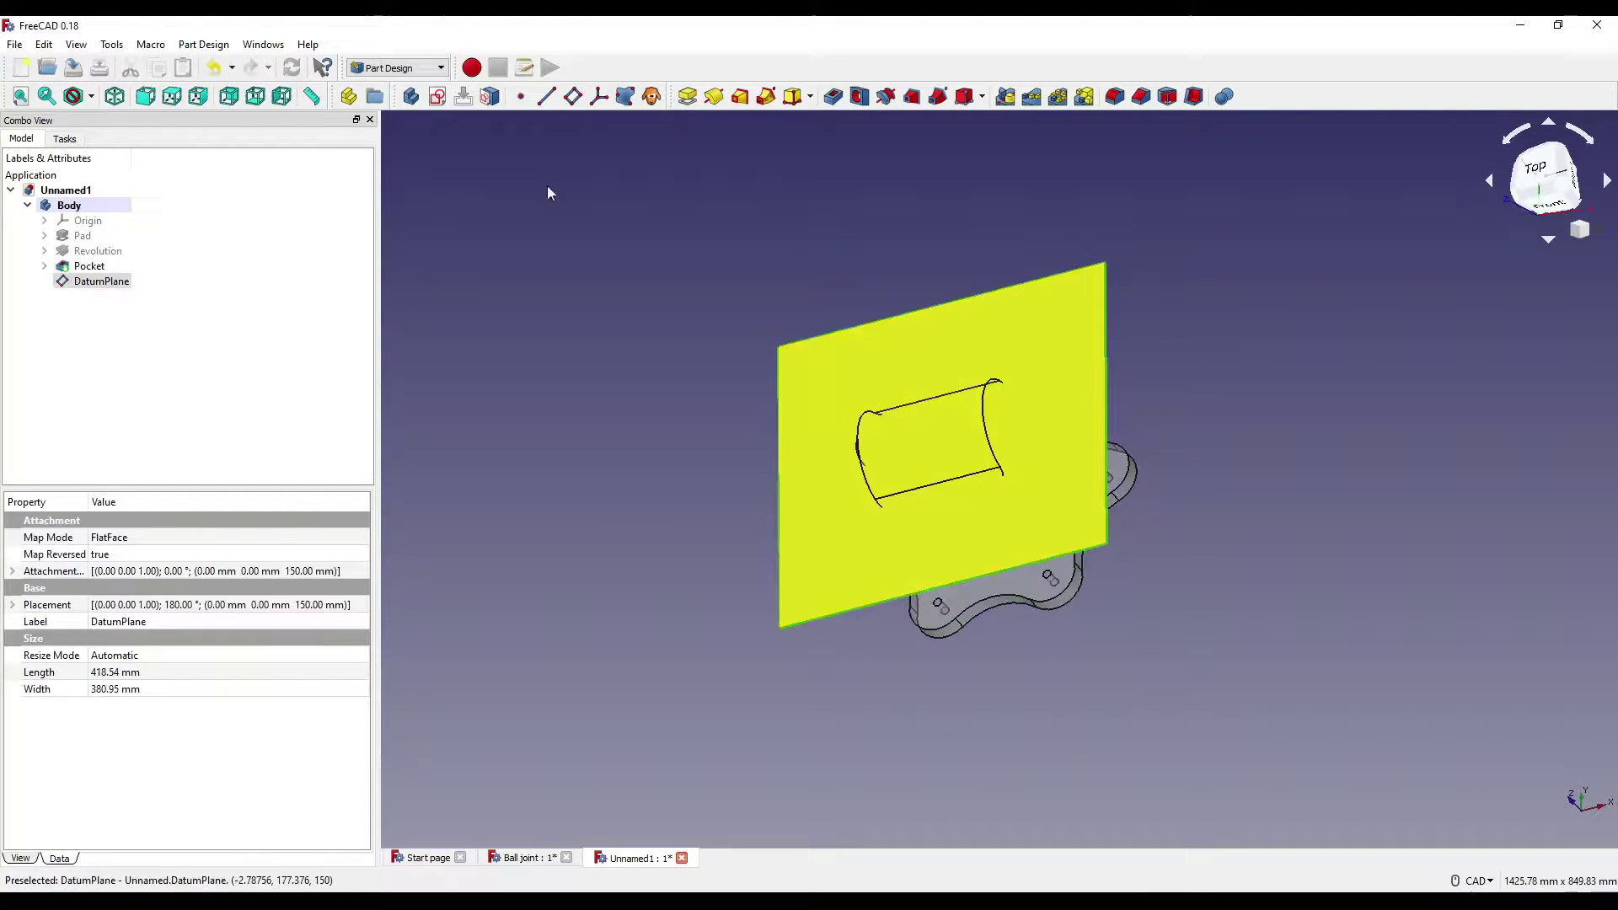
click(438, 96)
Step: Draw a polyline: a vertical line down to the horizontal axis, then a bottom line along it
scroll(1126, 494, up, 3)
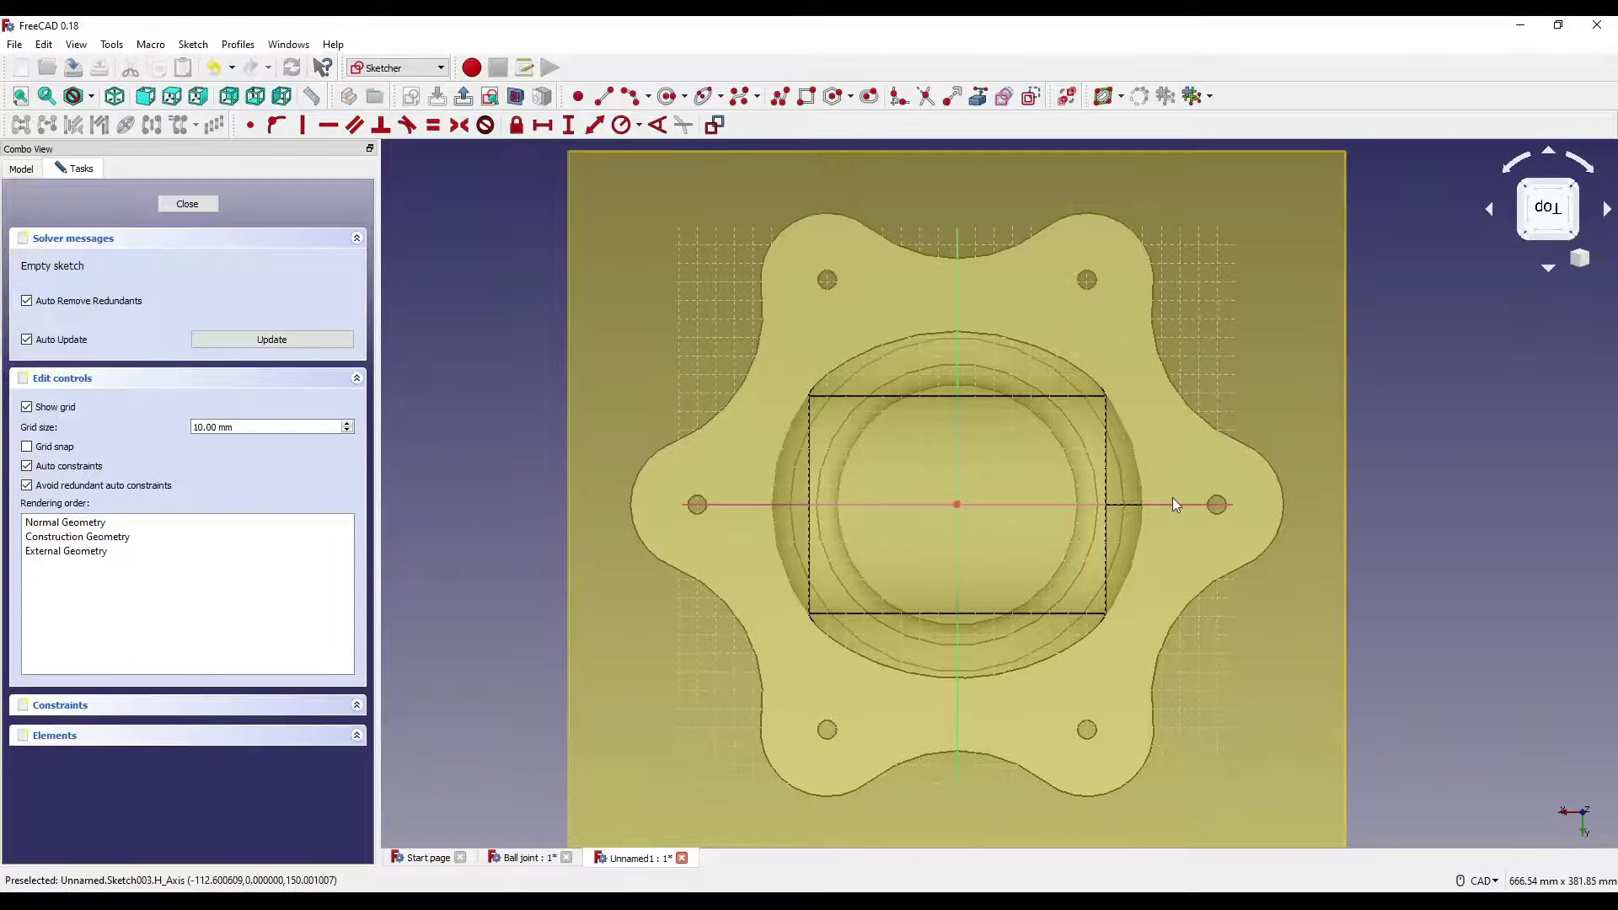
click(779, 103)
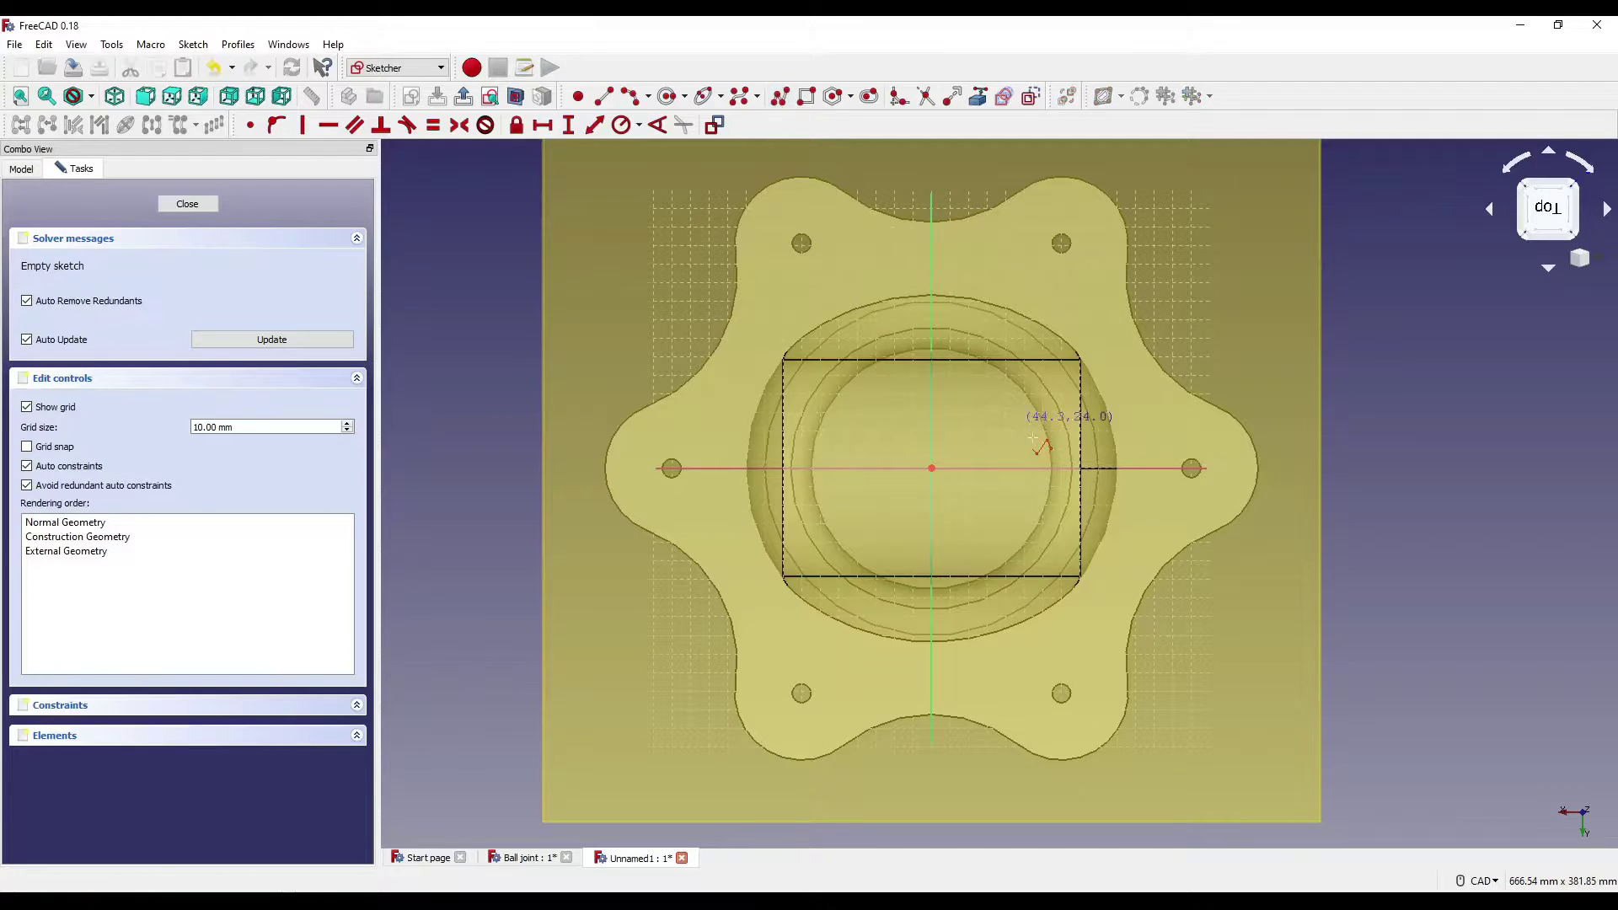
click(1044, 375)
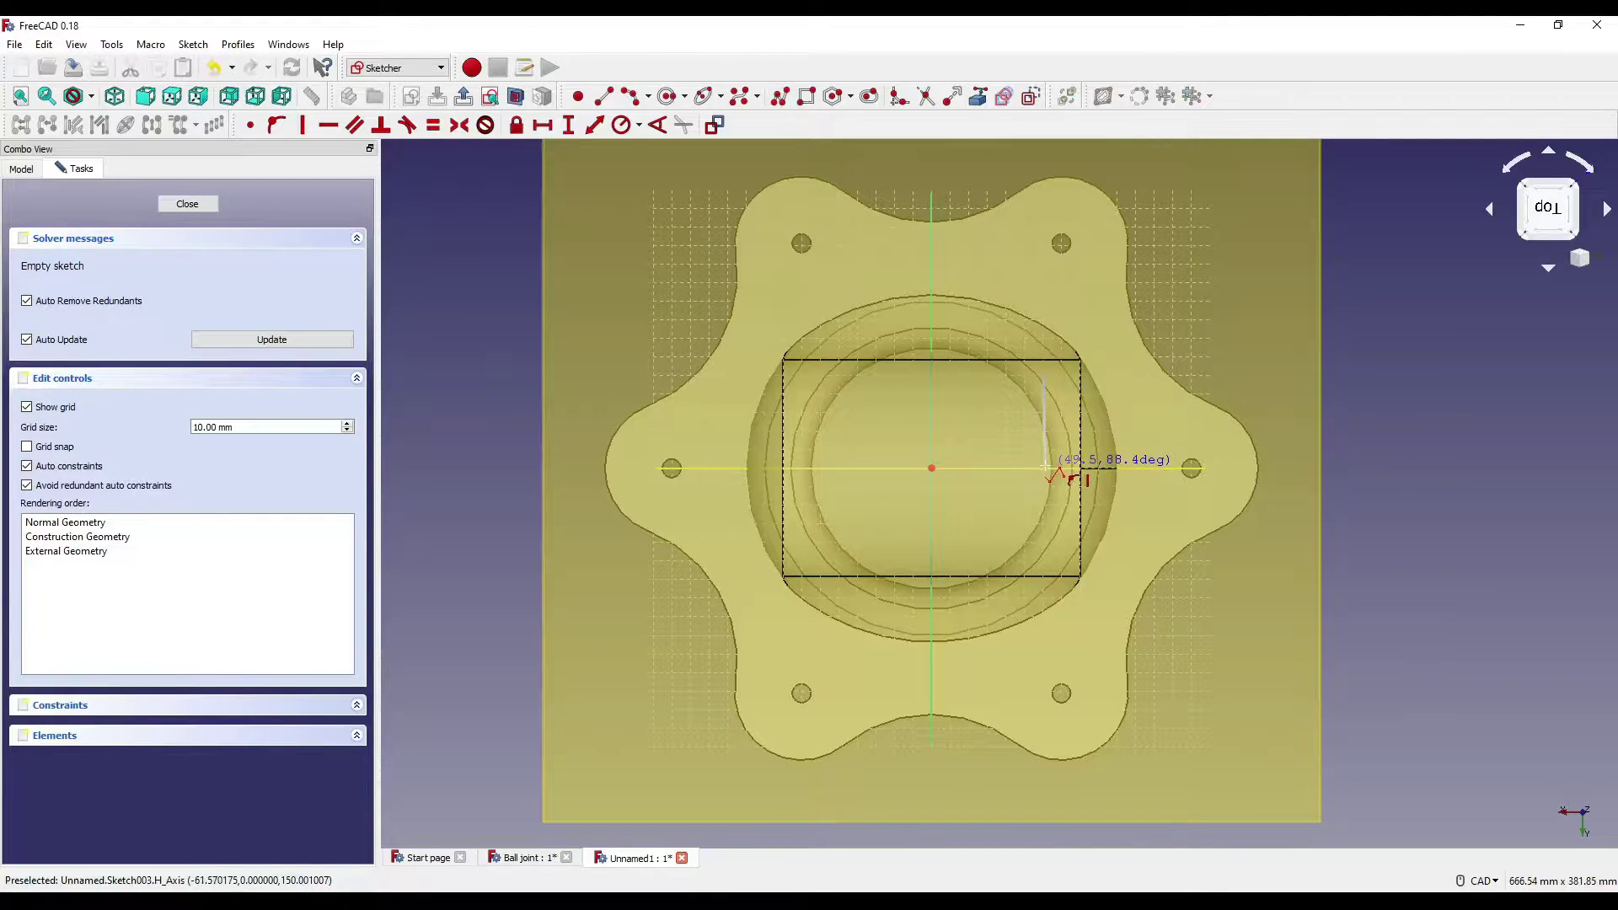
click(1044, 468)
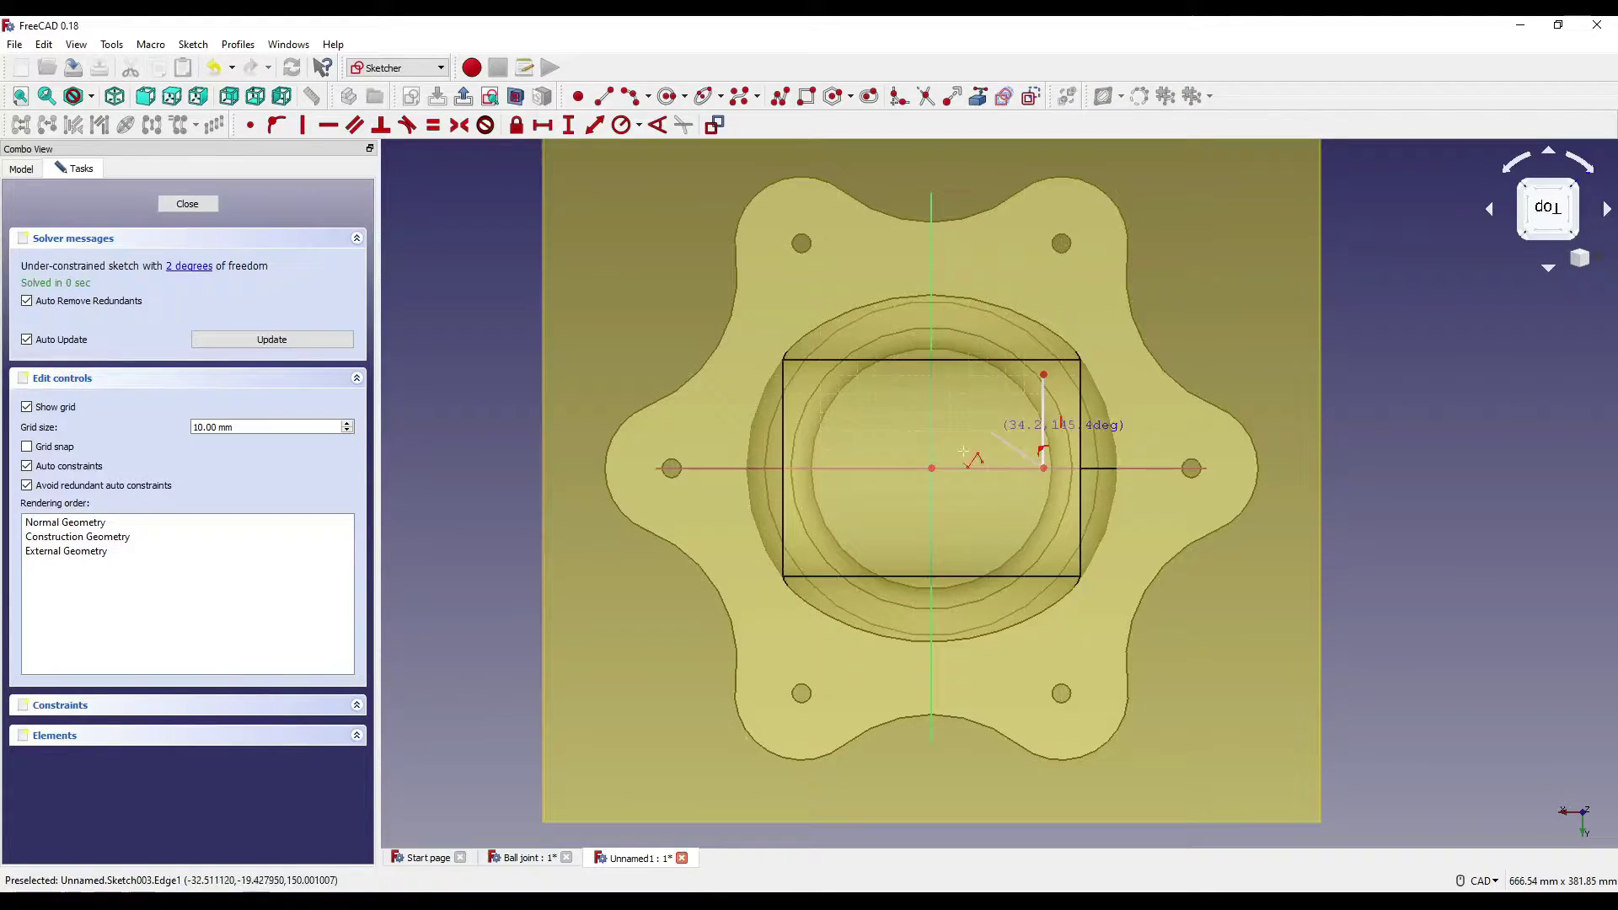
click(808, 469)
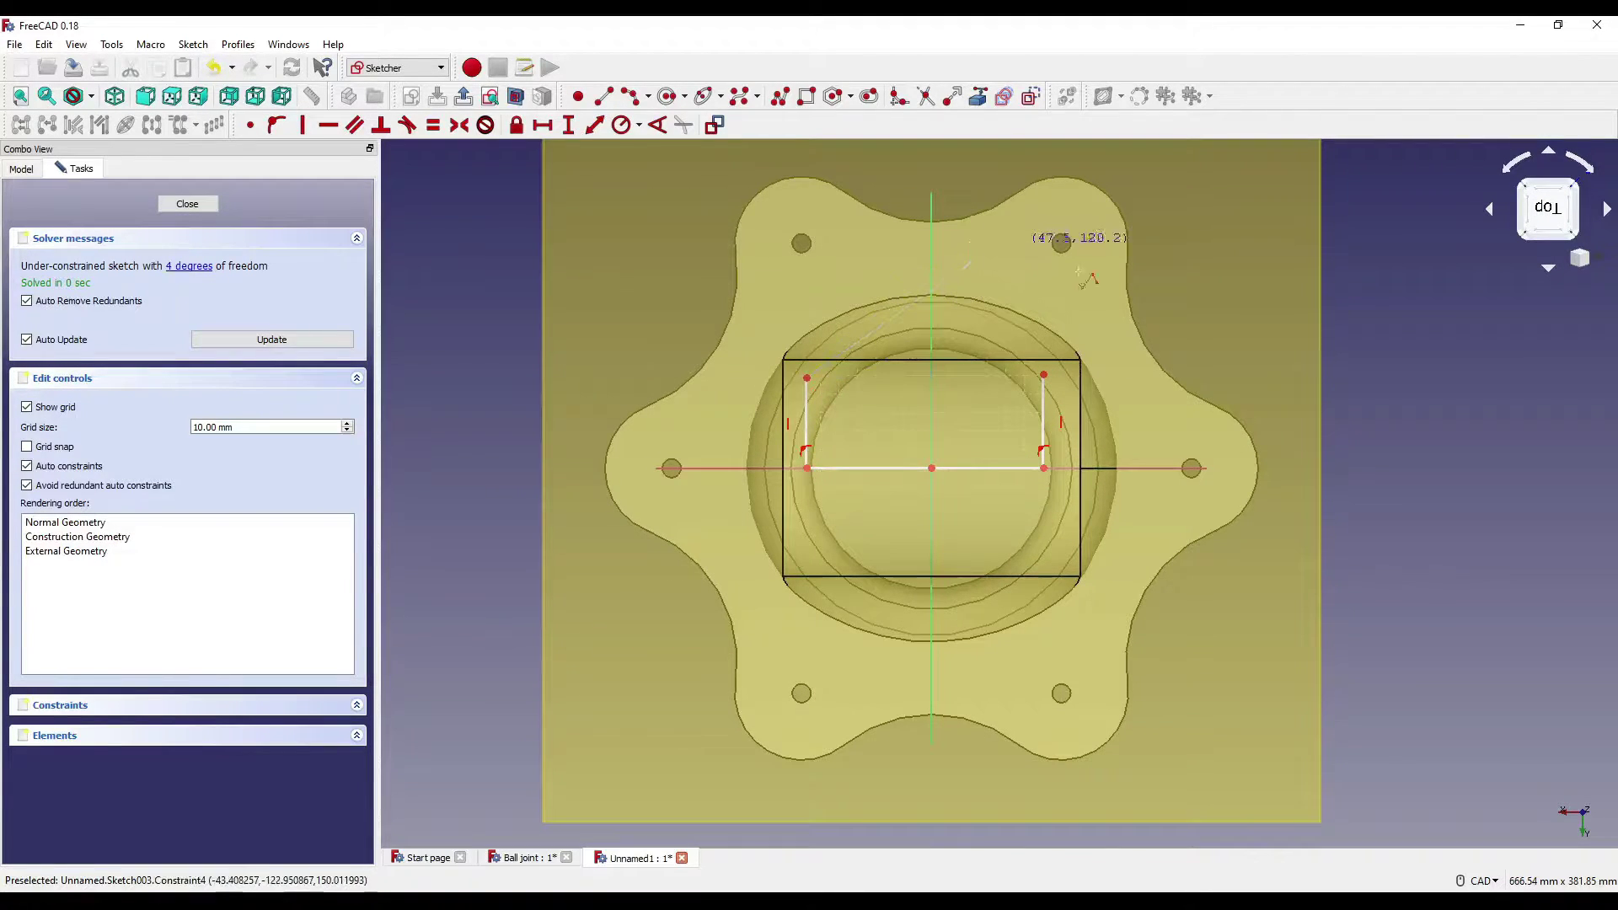
Step: Add an arc from the left line's top to the right line's top
scroll(1048, 343, down, 3)
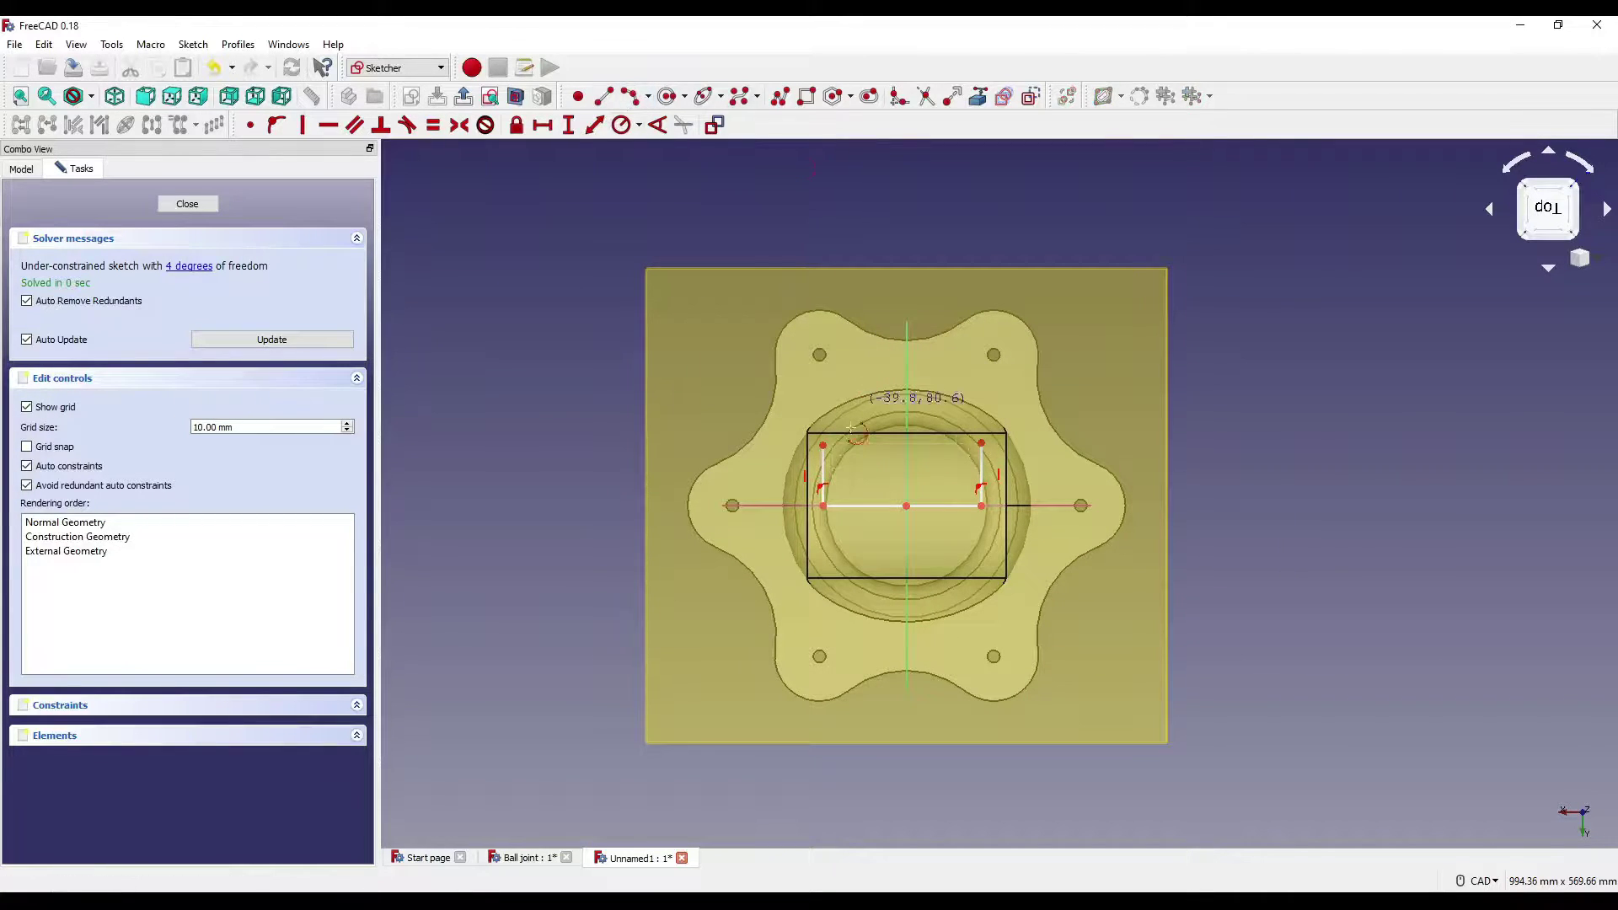
scroll(853, 430, up, 3)
click(696, 431)
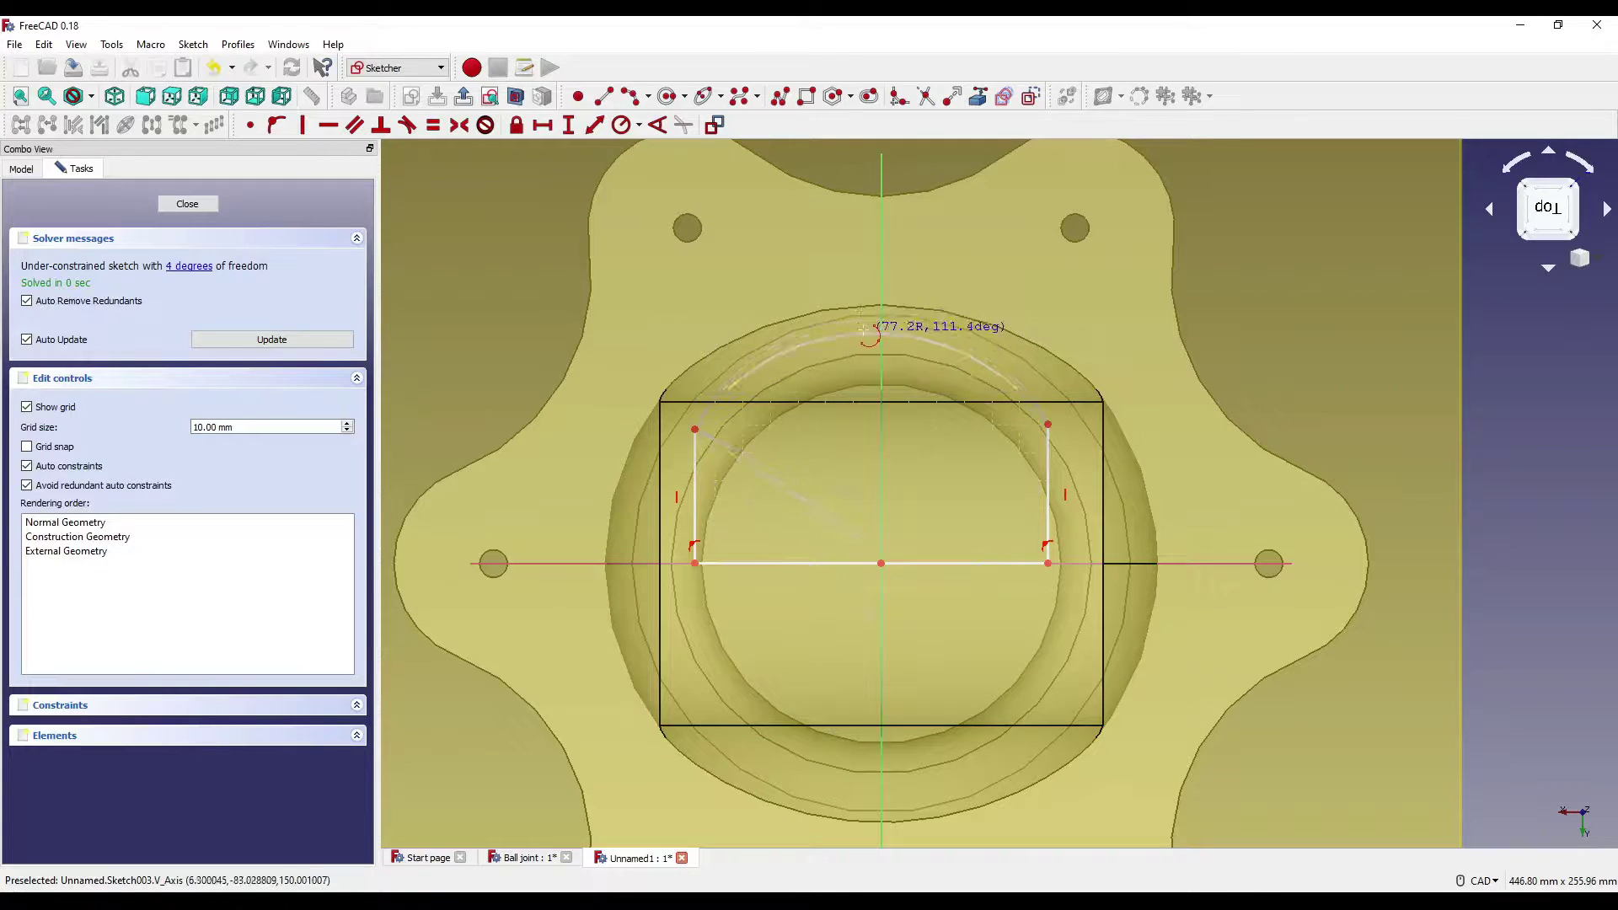
click(859, 326)
scroll(1009, 281, down, 5)
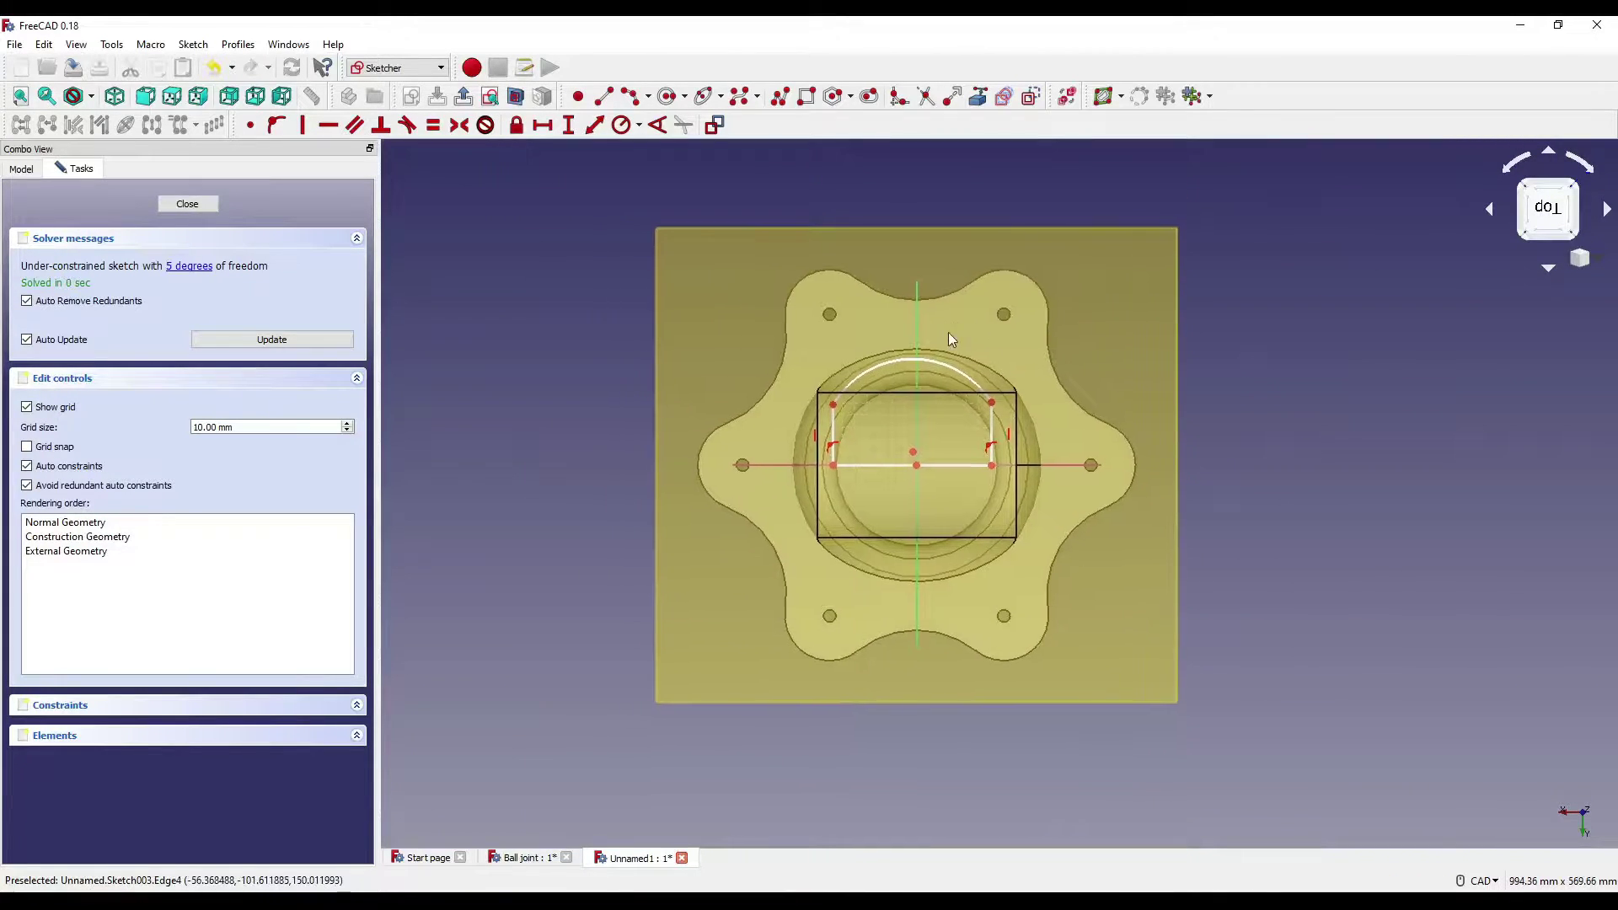
scroll(851, 304, up, 2)
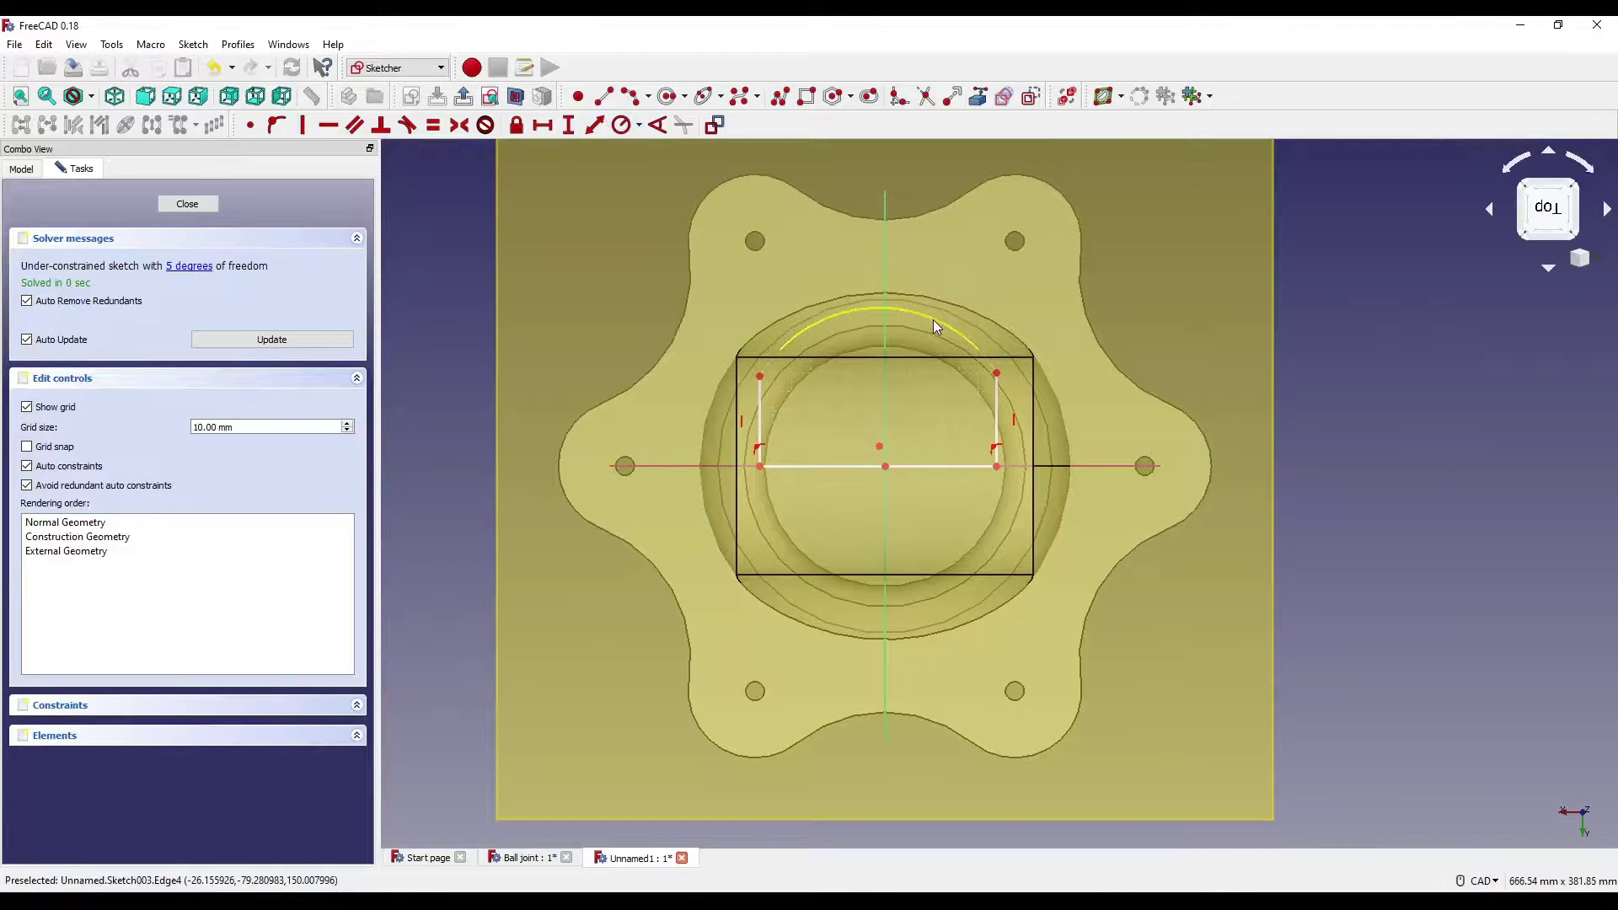
Step: Constrain the arc radius to 80 mm
click(621, 124)
click(936, 314)
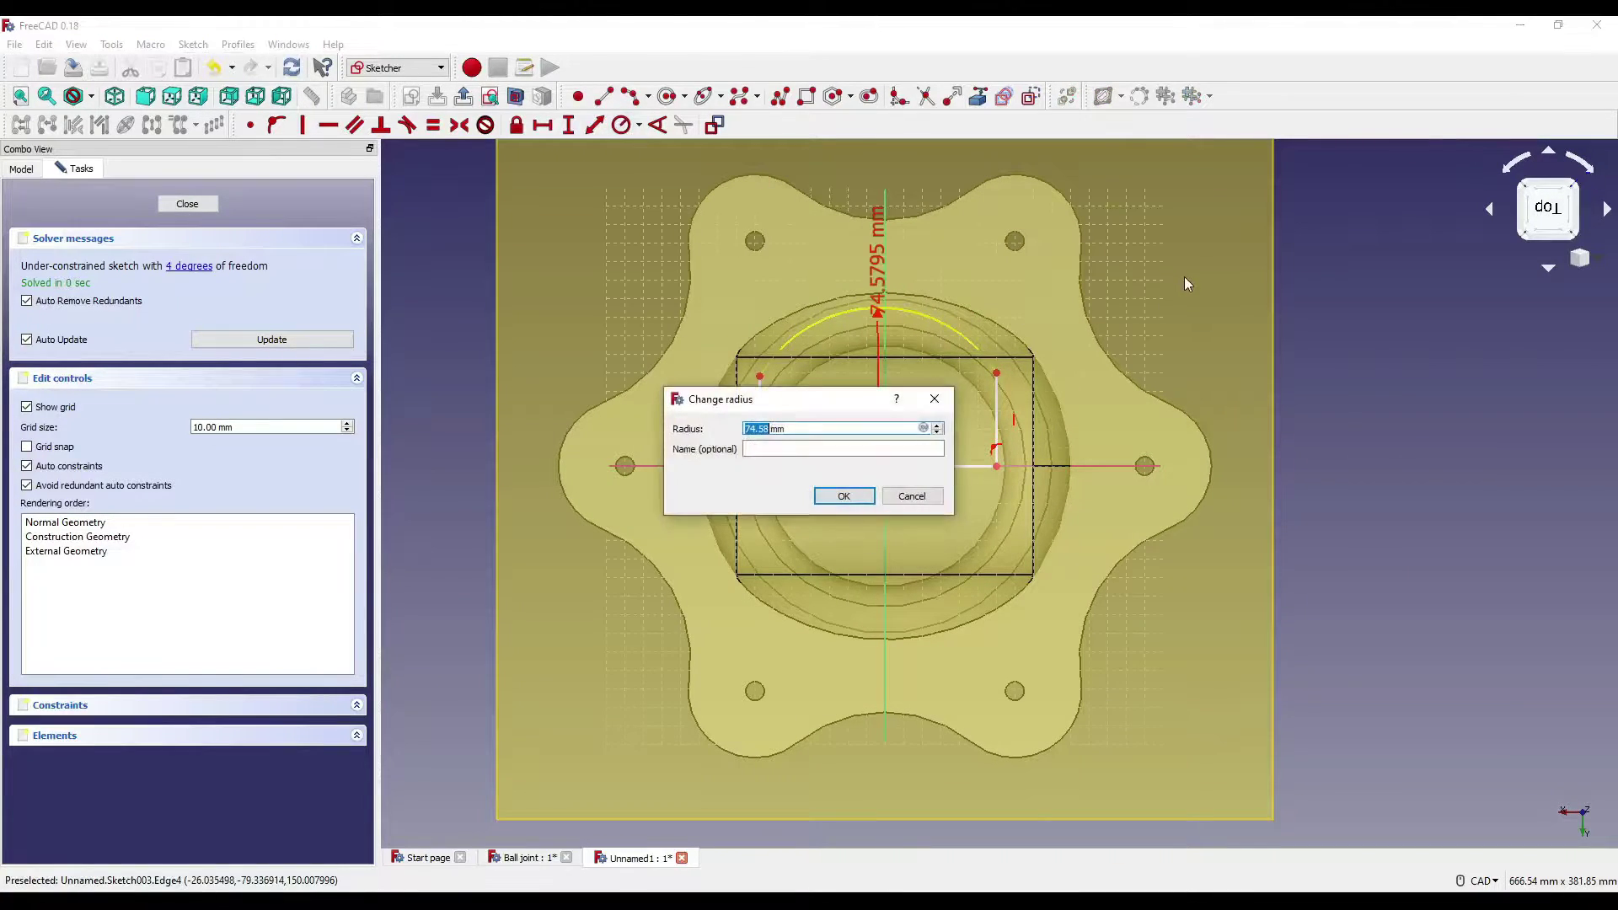
text(80)
key(Return)
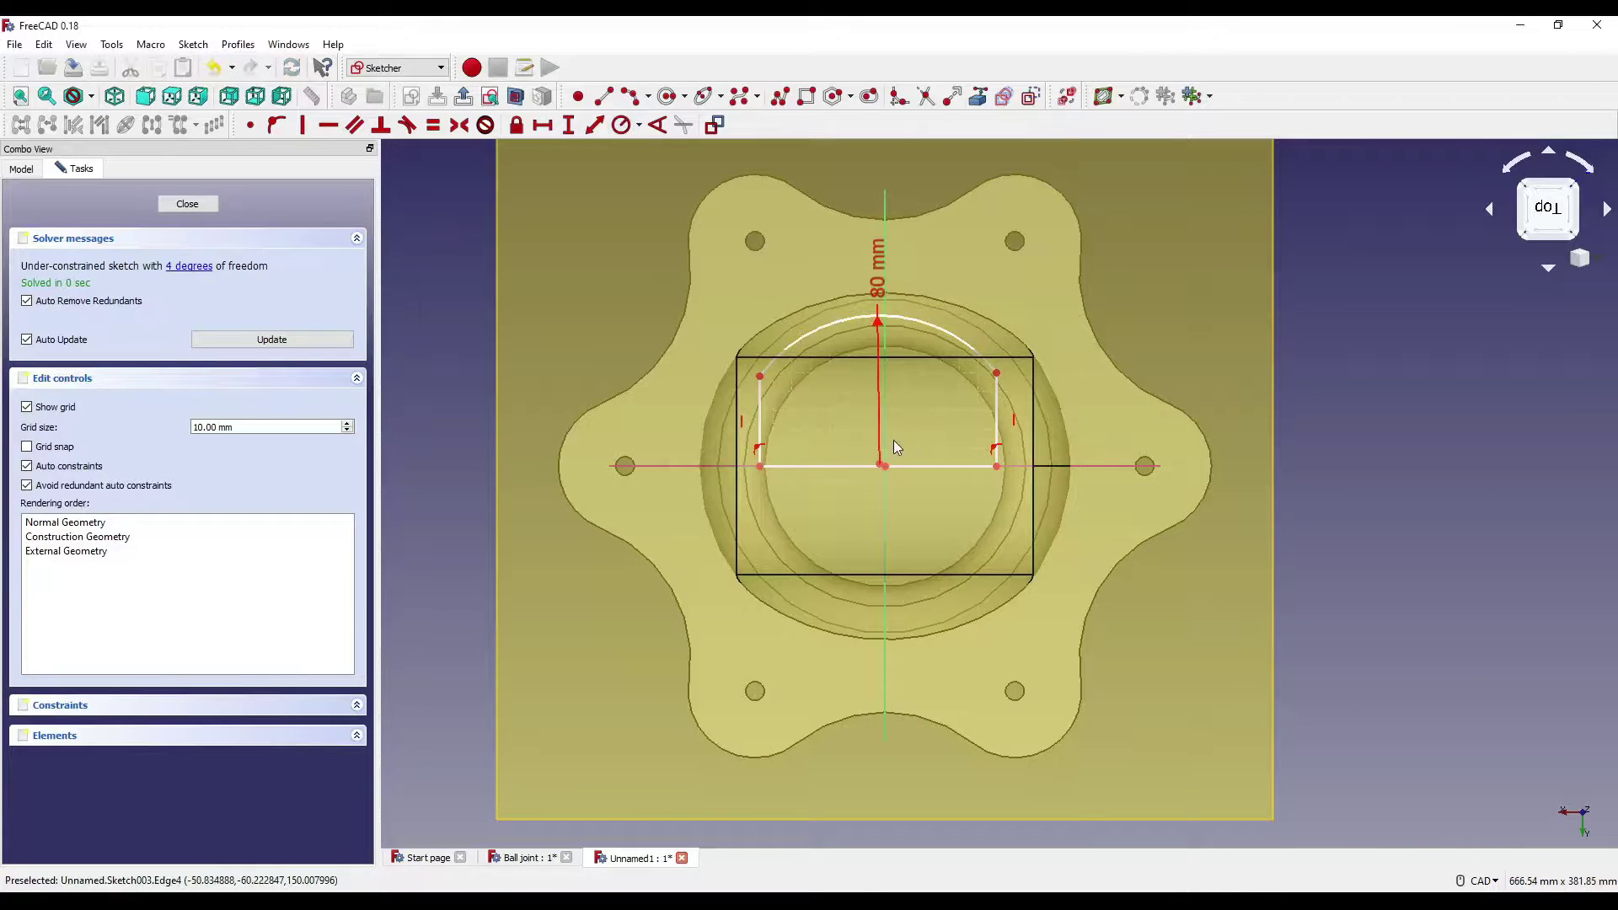
scroll(895, 447, up, 8)
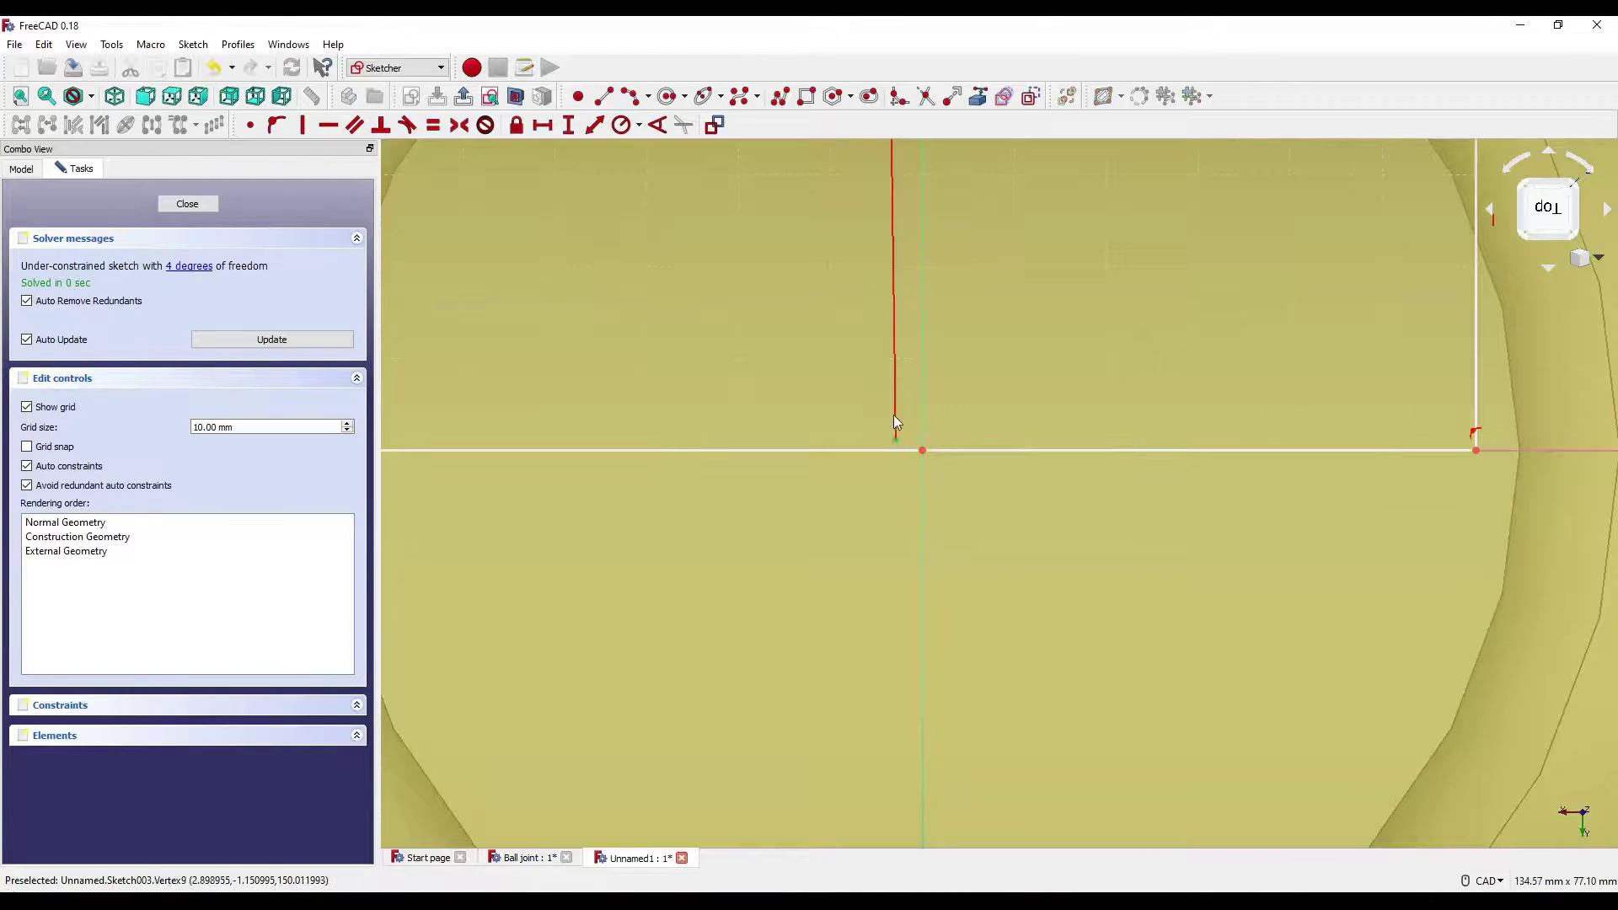
scroll(895, 439, down, 5)
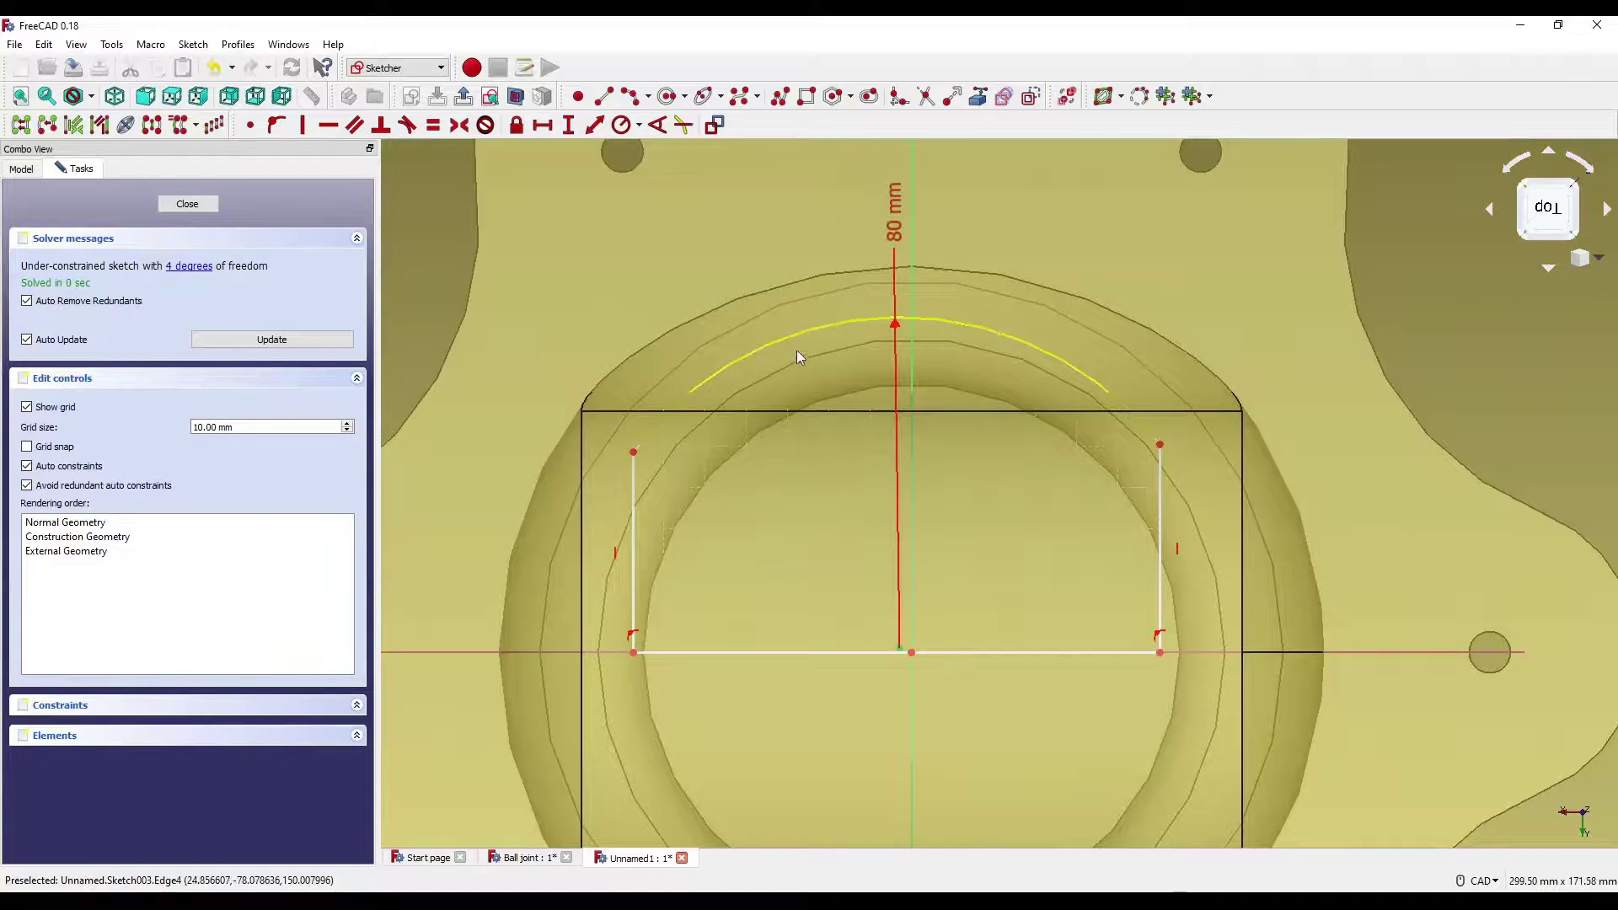
Step: Make the line's endpoint coincident with the sketch origin
click(909, 651)
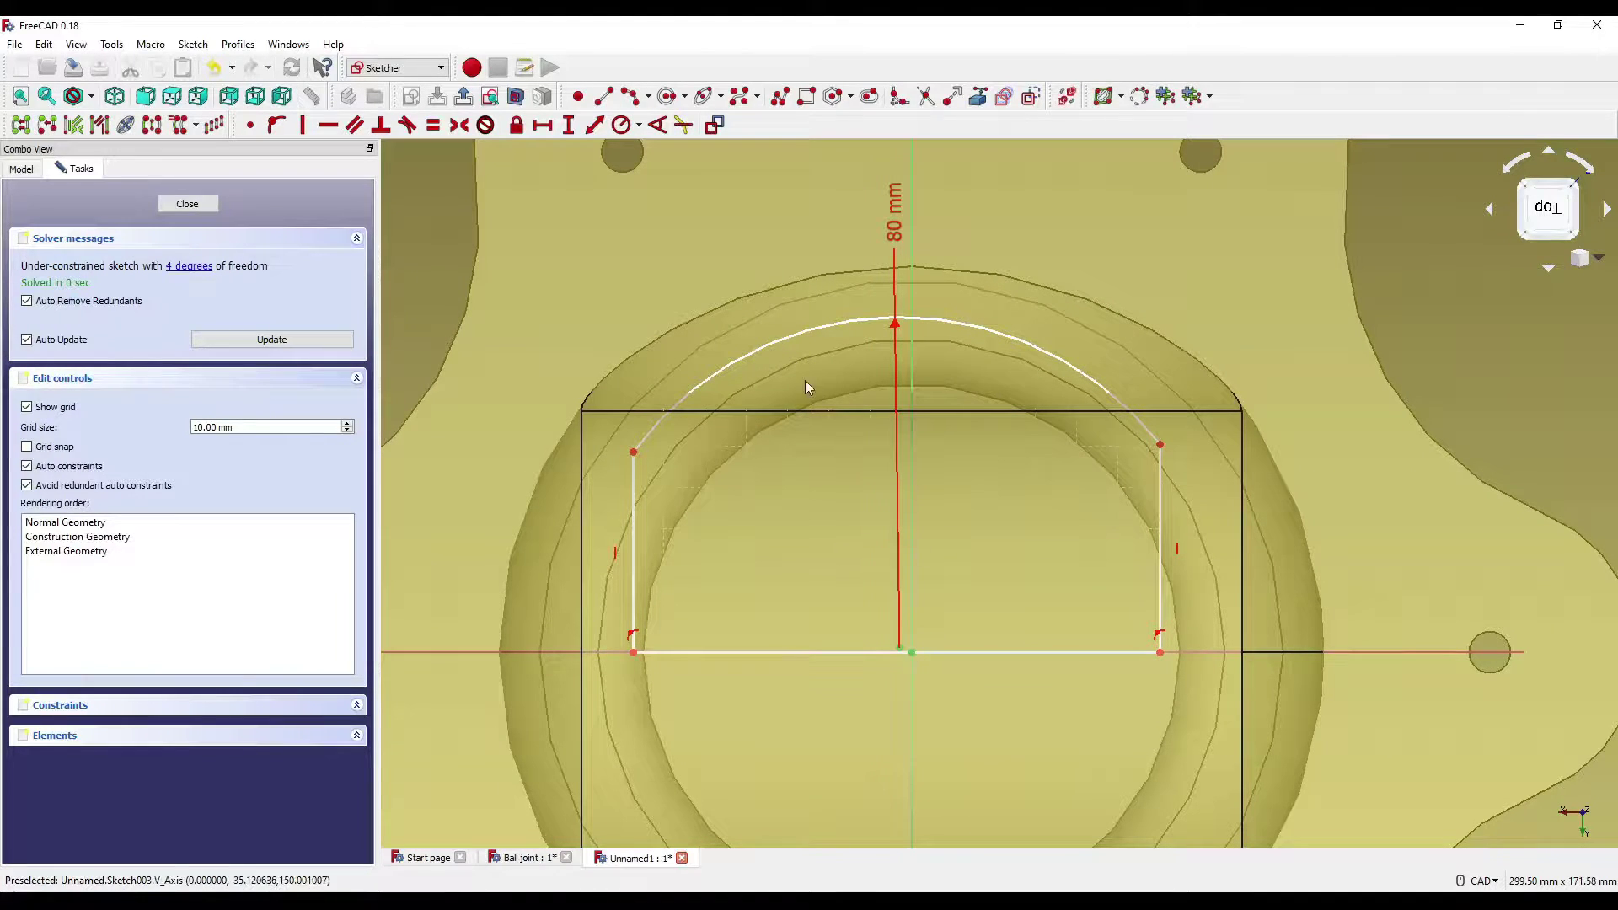
middle_drag(930, 661, 893, 563)
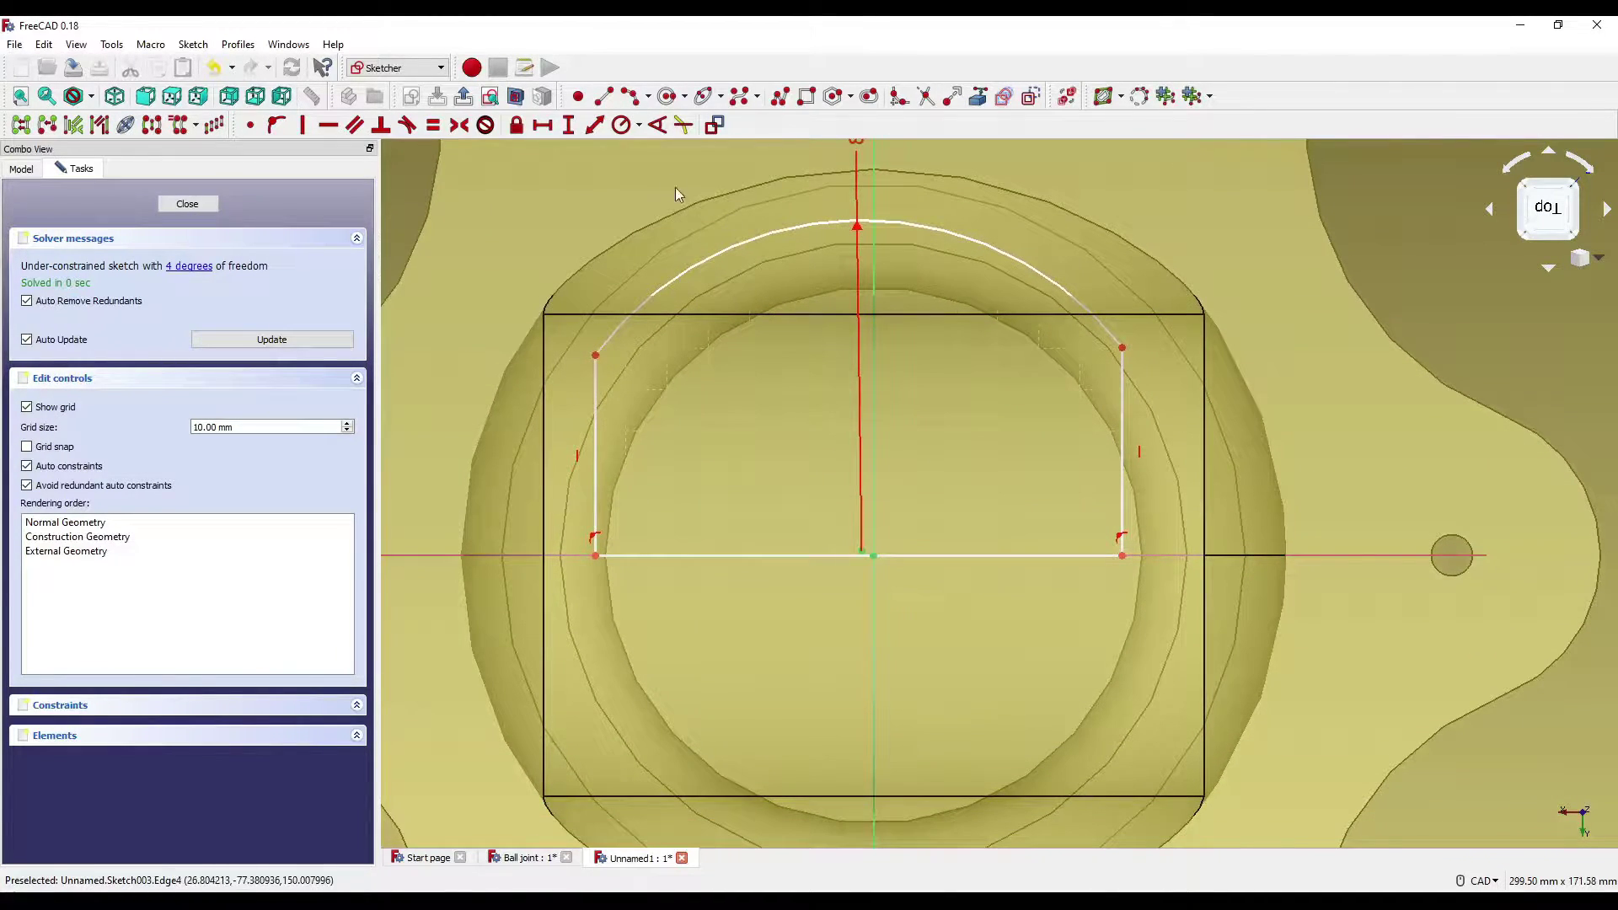
click(251, 126)
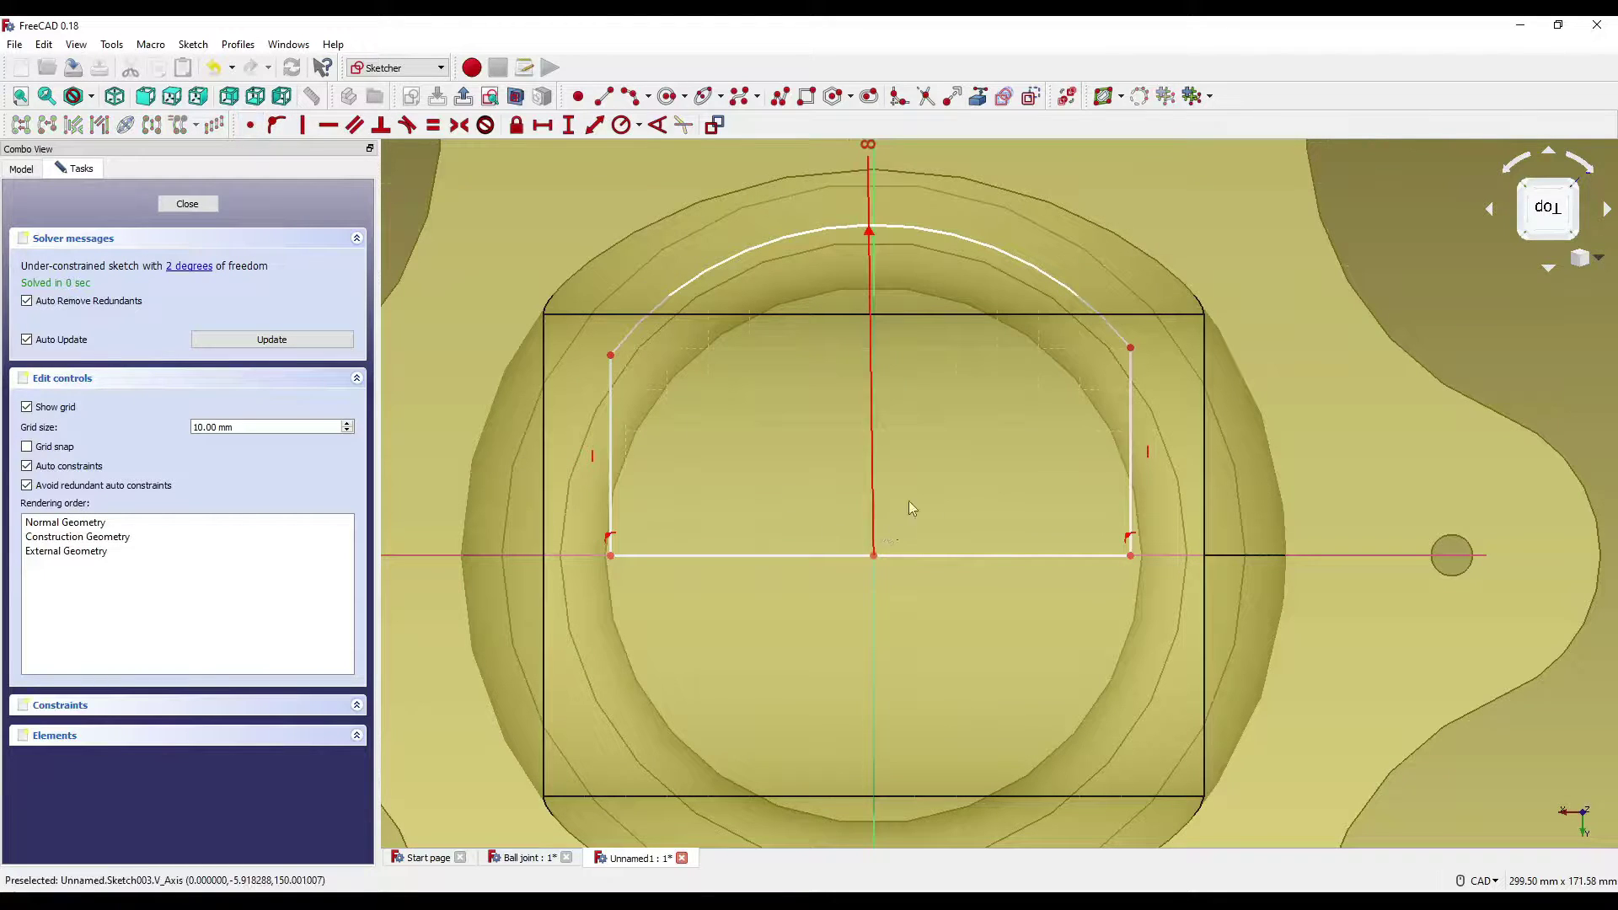
scroll(872, 483, down, 2)
middle_drag(871, 483, 904, 473)
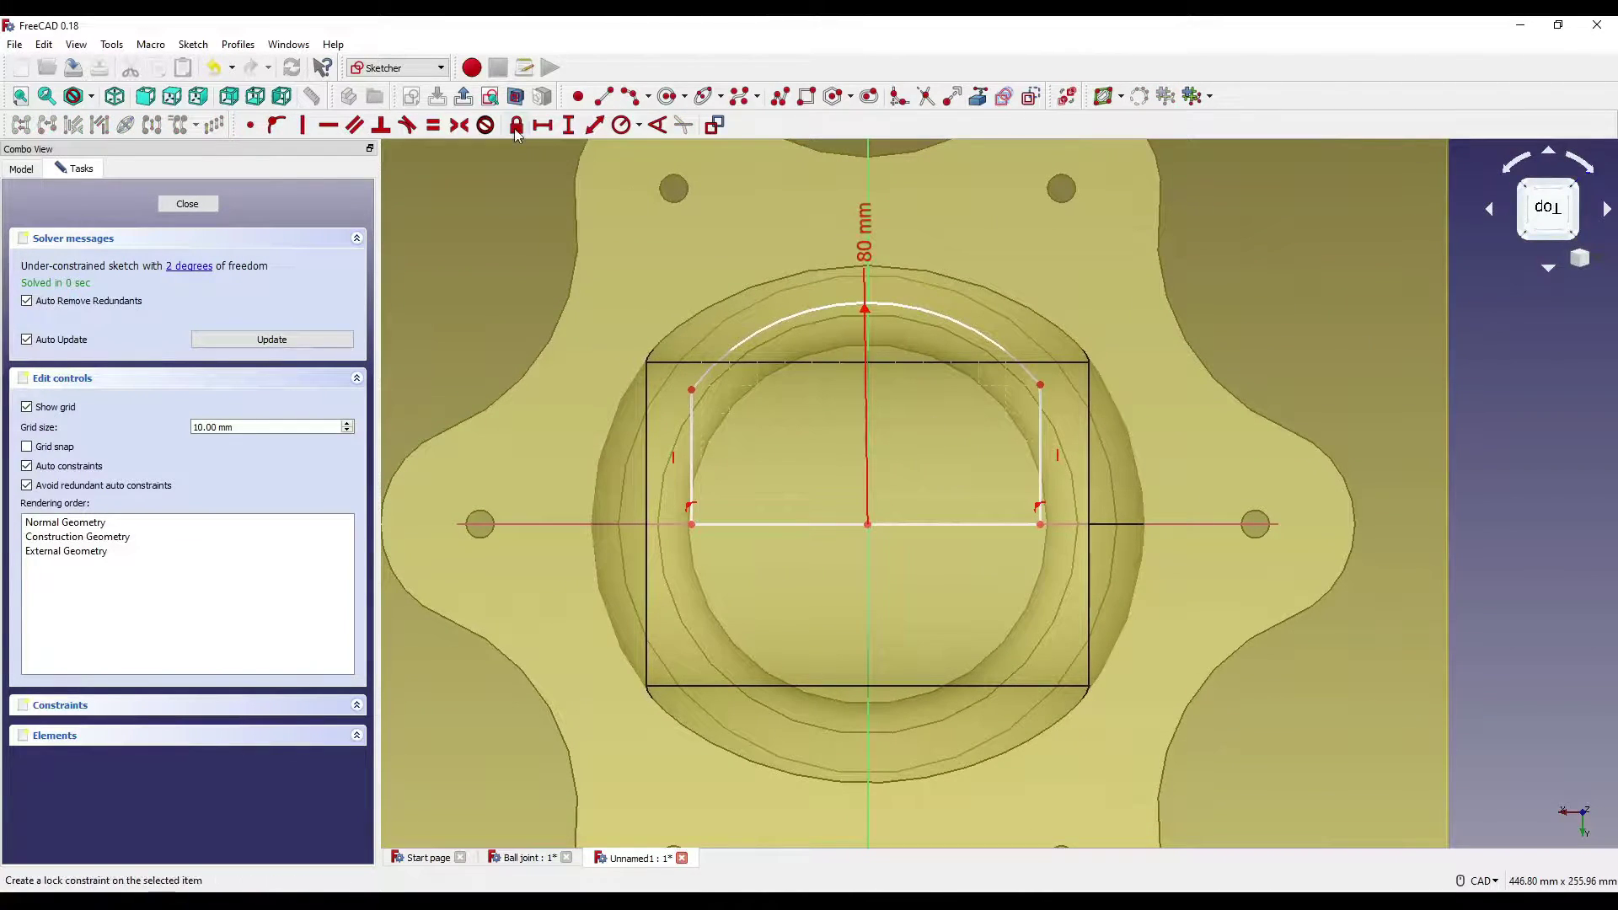
Step: Add a 140 mm arc-endpoint width and 70 mm origin offset, then close Sketch003
click(544, 131)
click(692, 477)
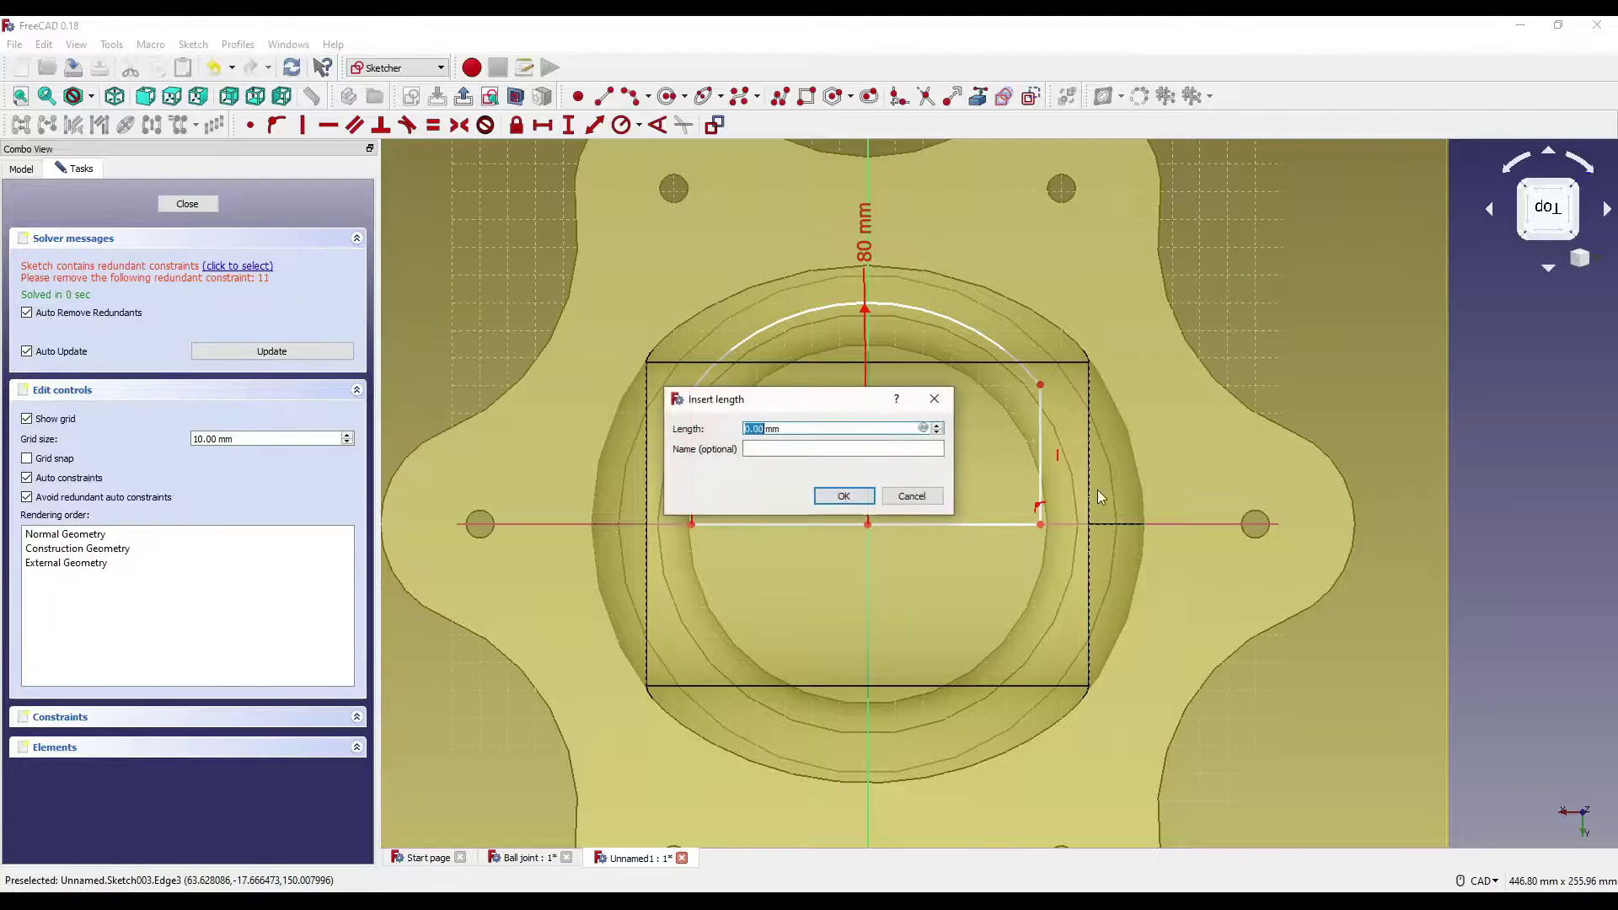
click(843, 497)
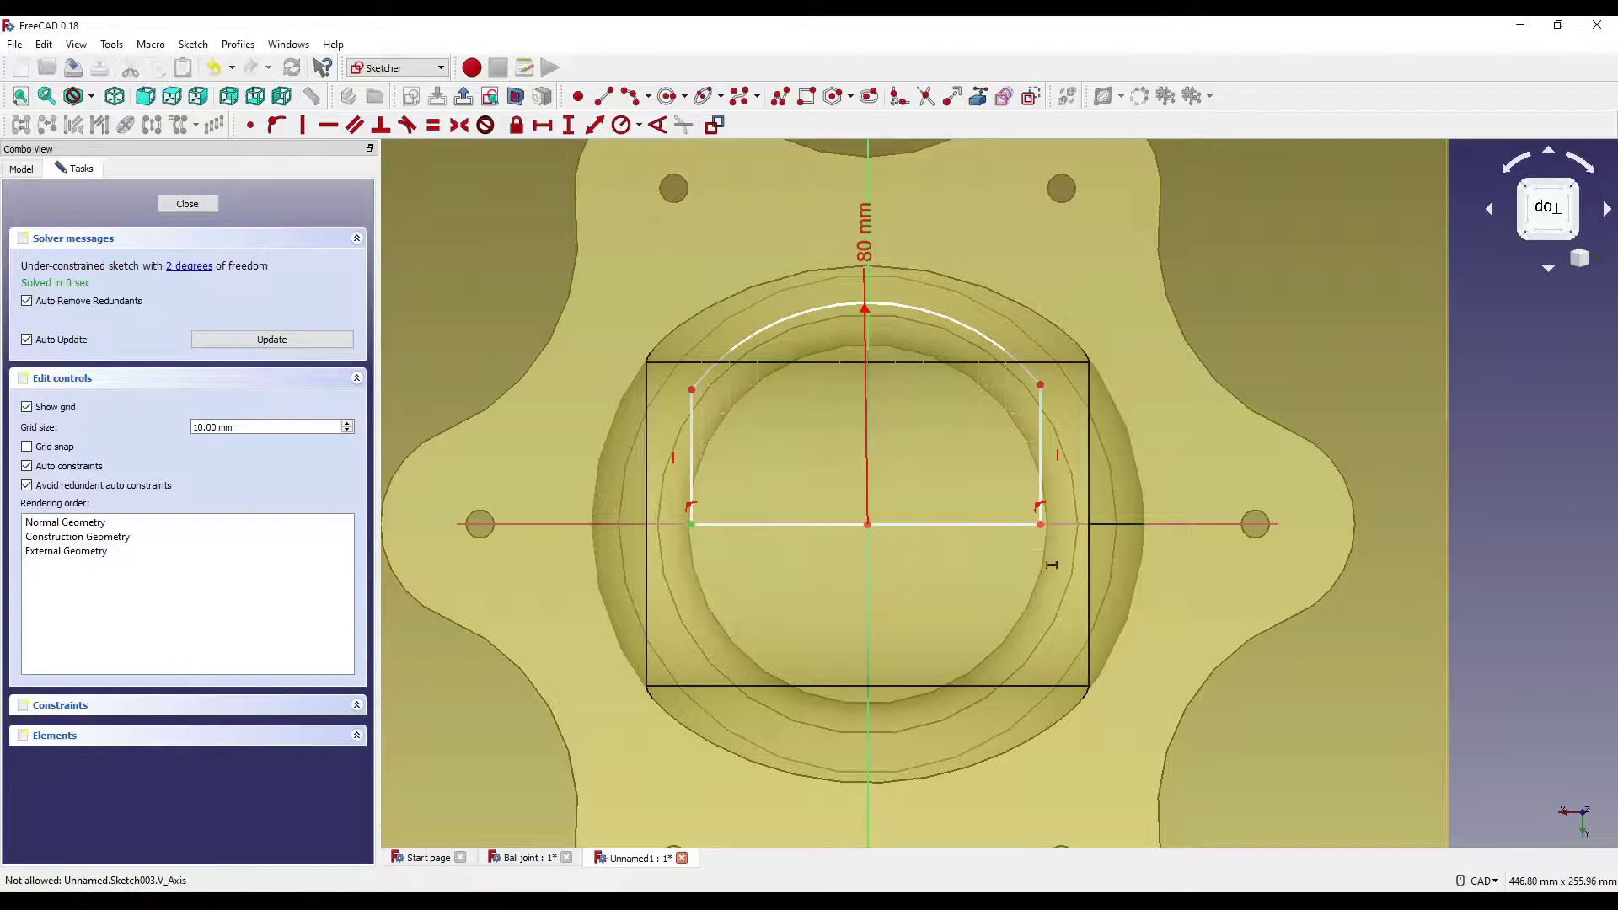
click(1042, 524)
text(1)
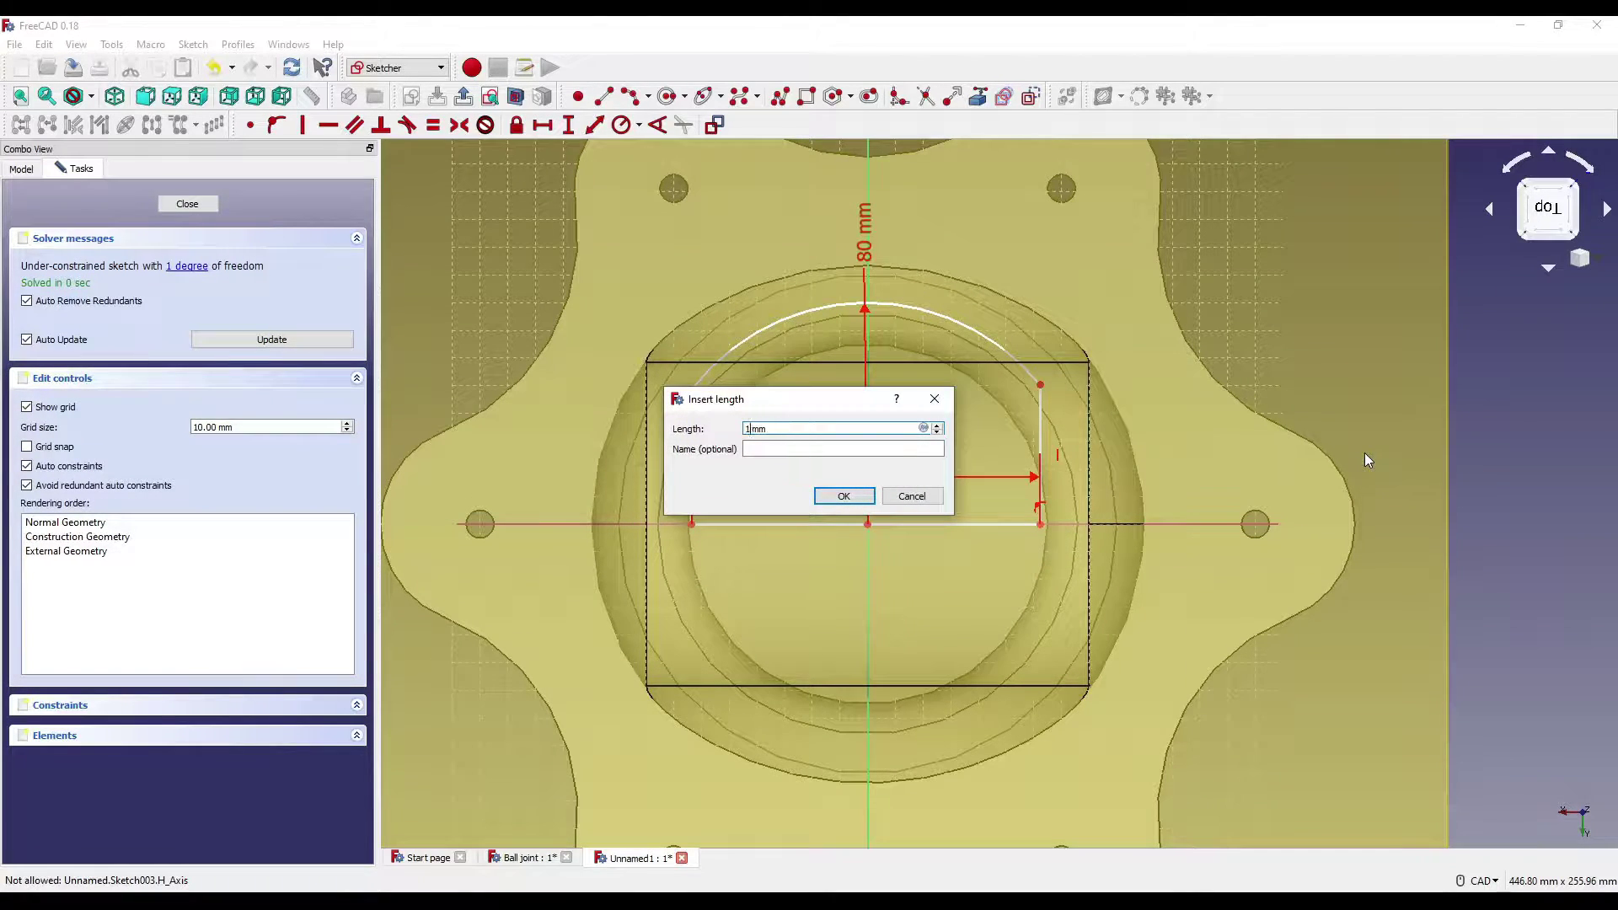
text(40)
key(Return)
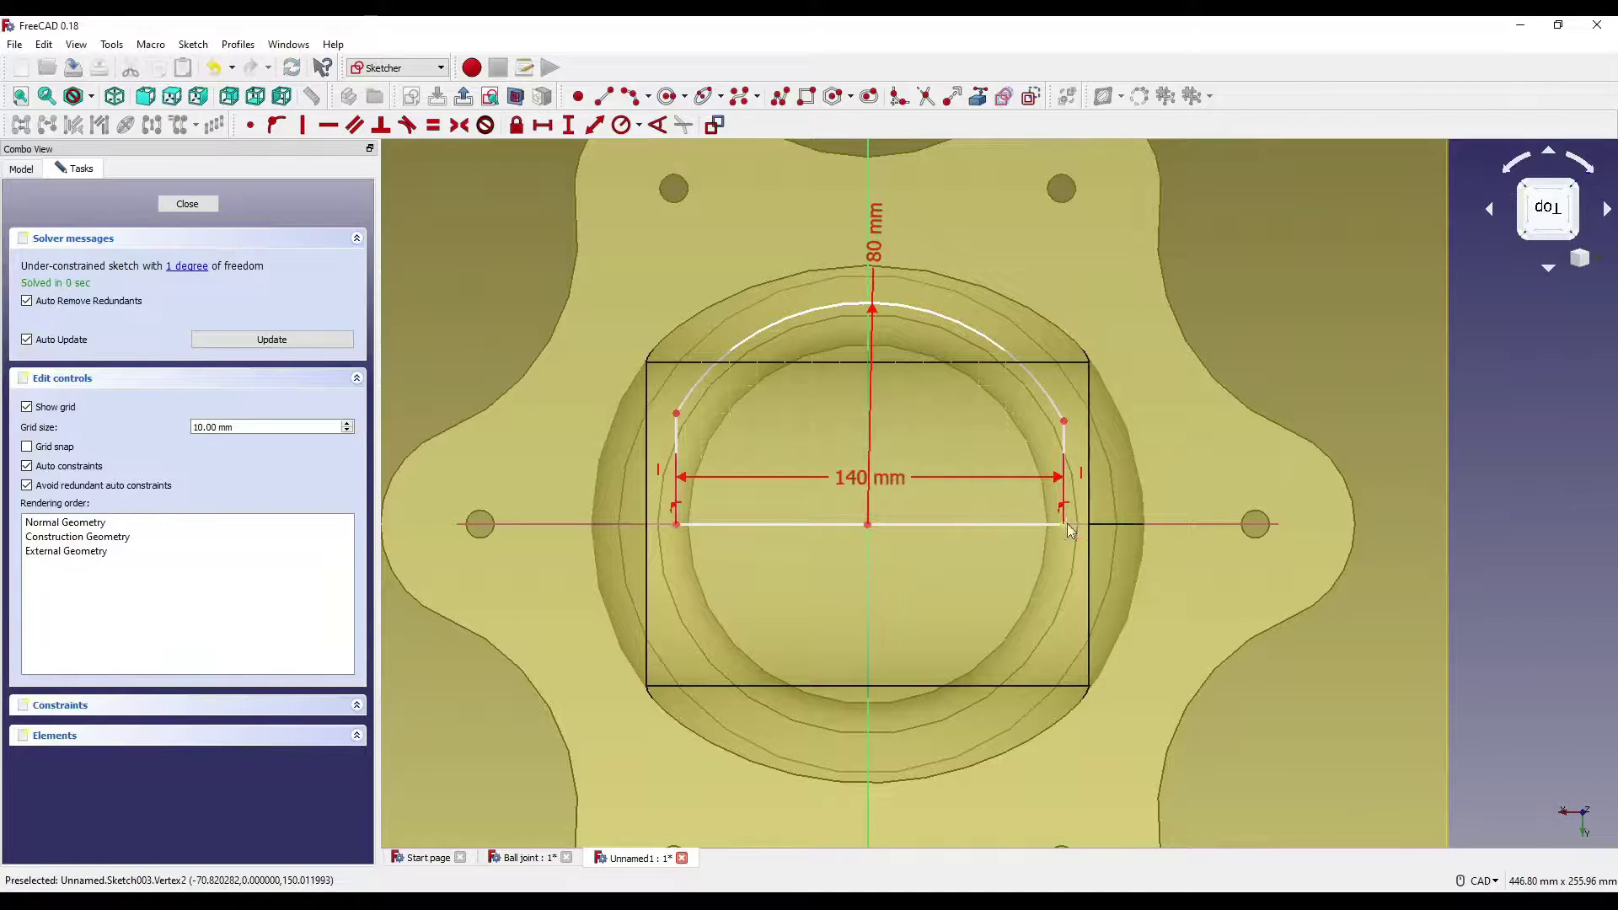
click(869, 523)
click(1064, 525)
text(70.82)
key(Return)
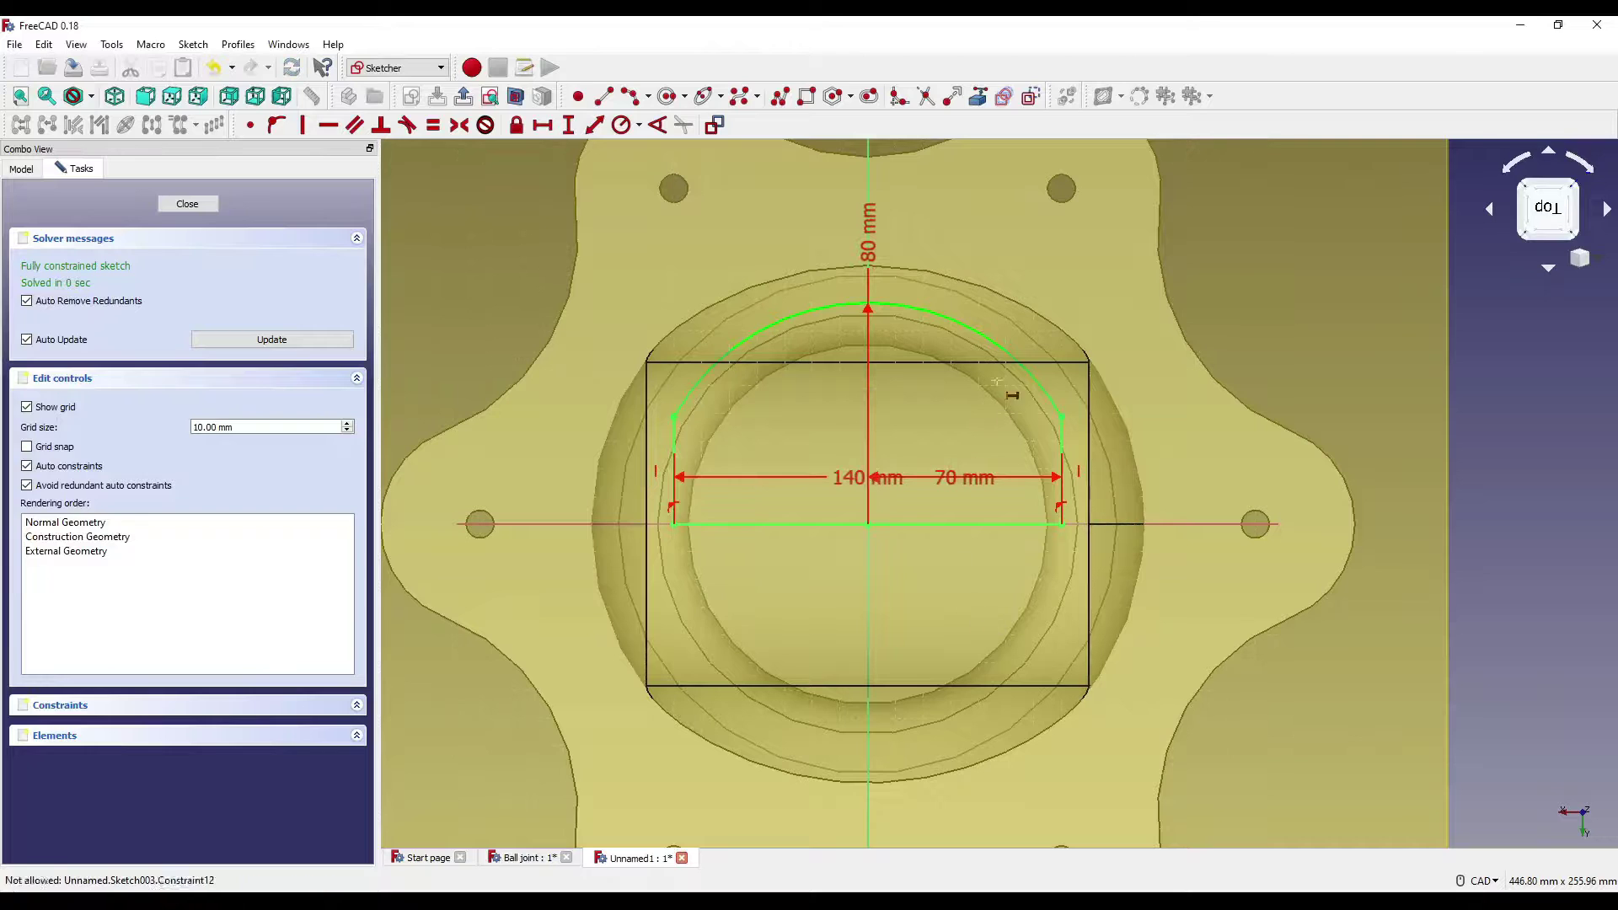
scroll(963, 378, down, 3)
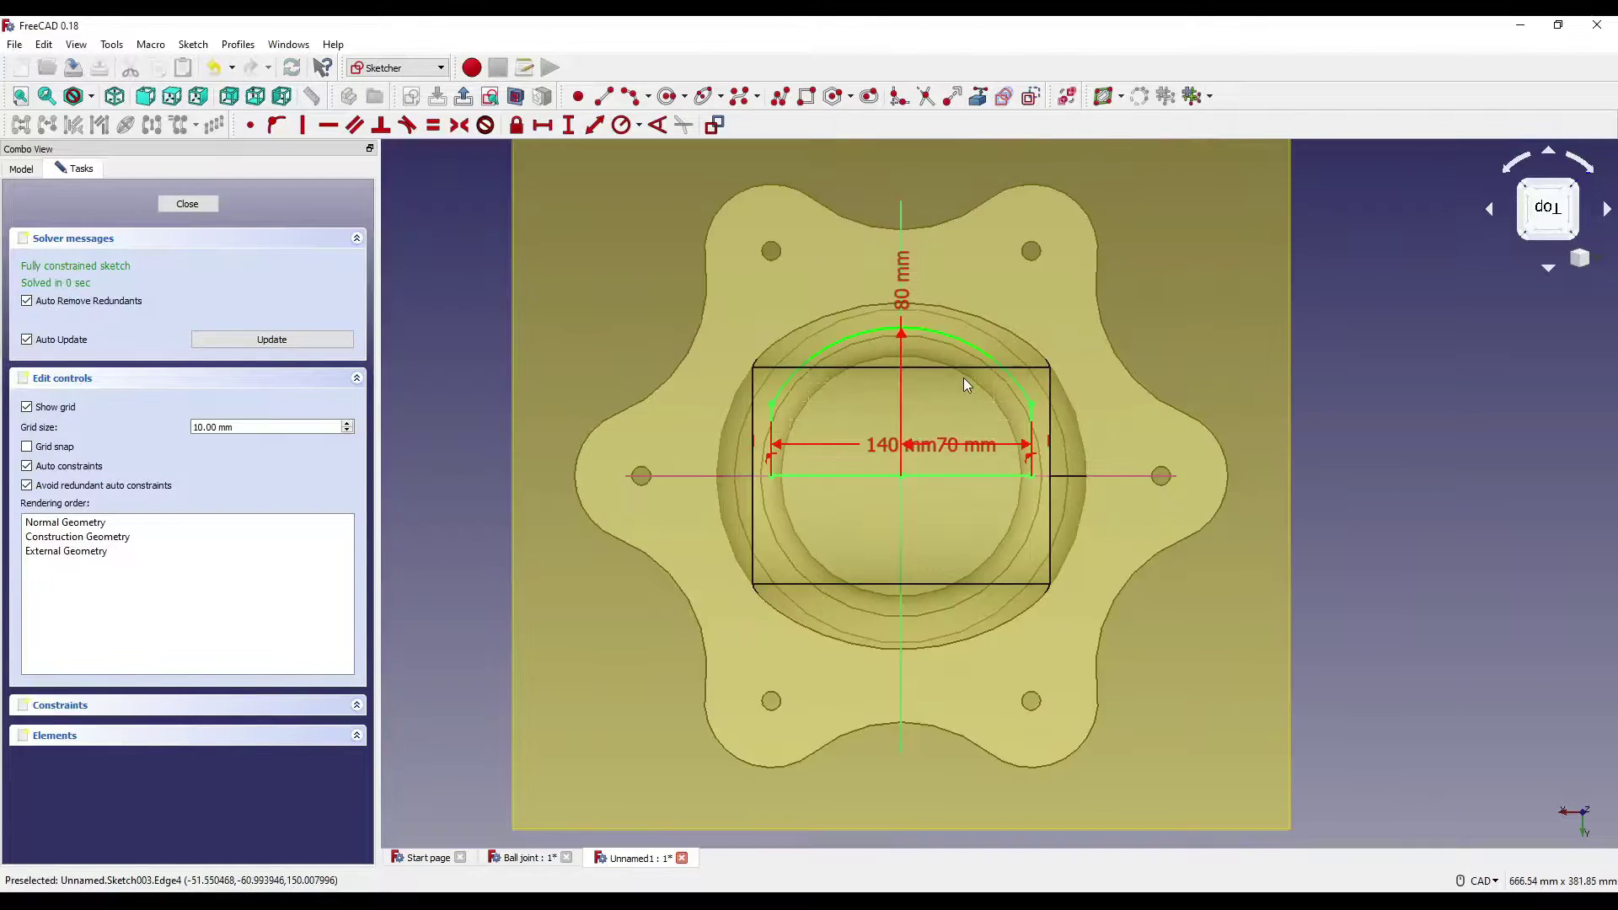
click(188, 204)
Step: Hide the datum plane
click(820, 565)
key(space)
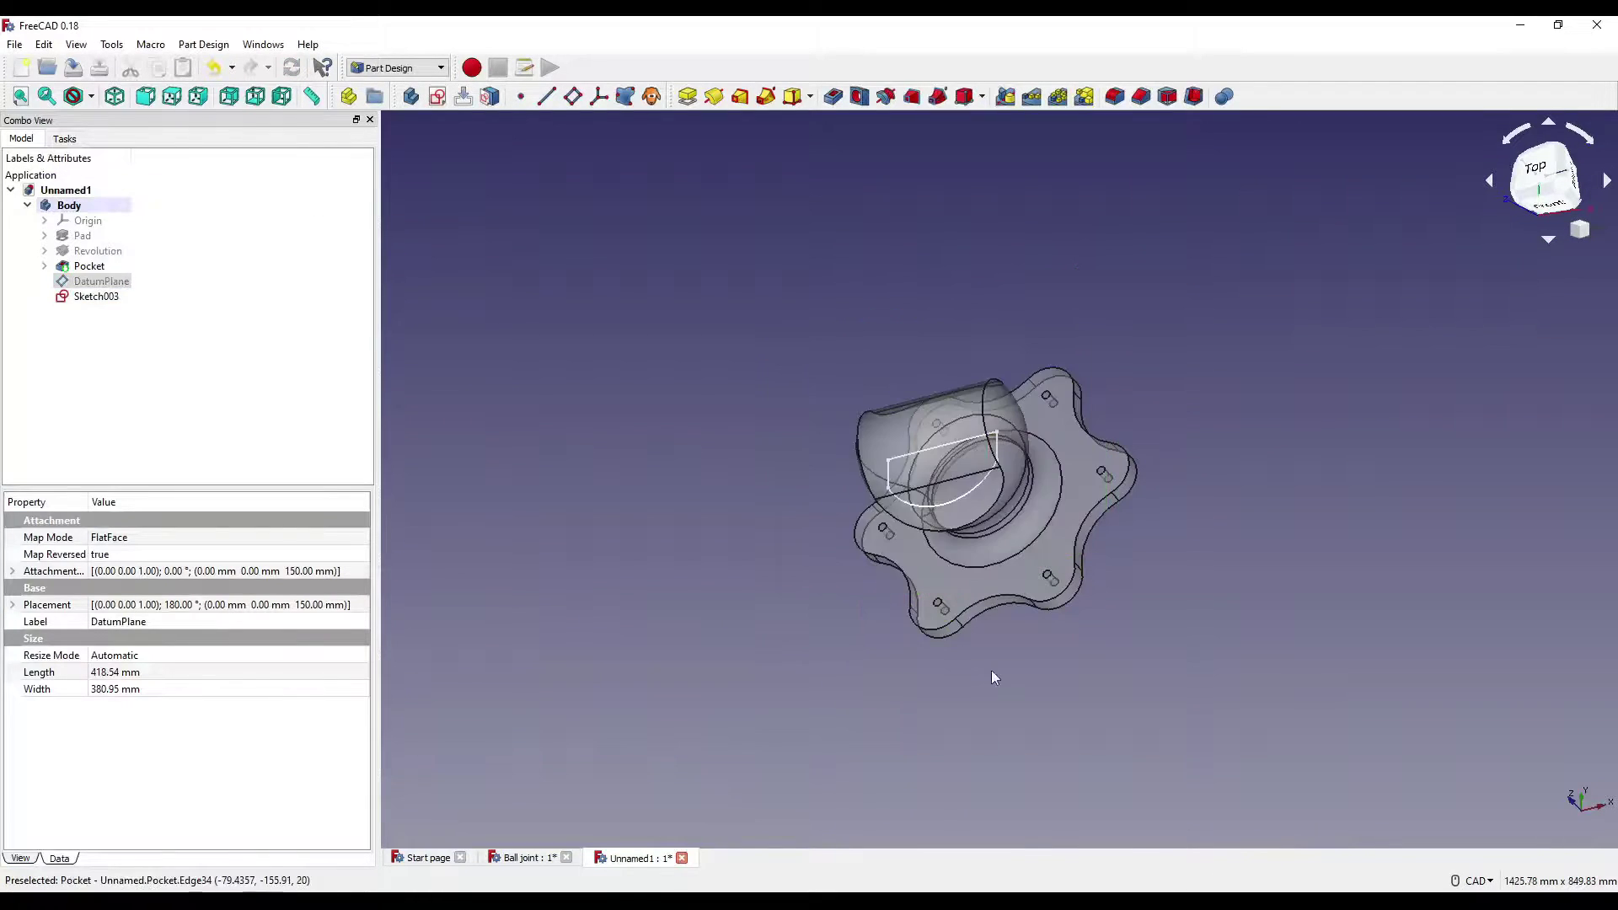
middle_drag(991, 671, 796, 585)
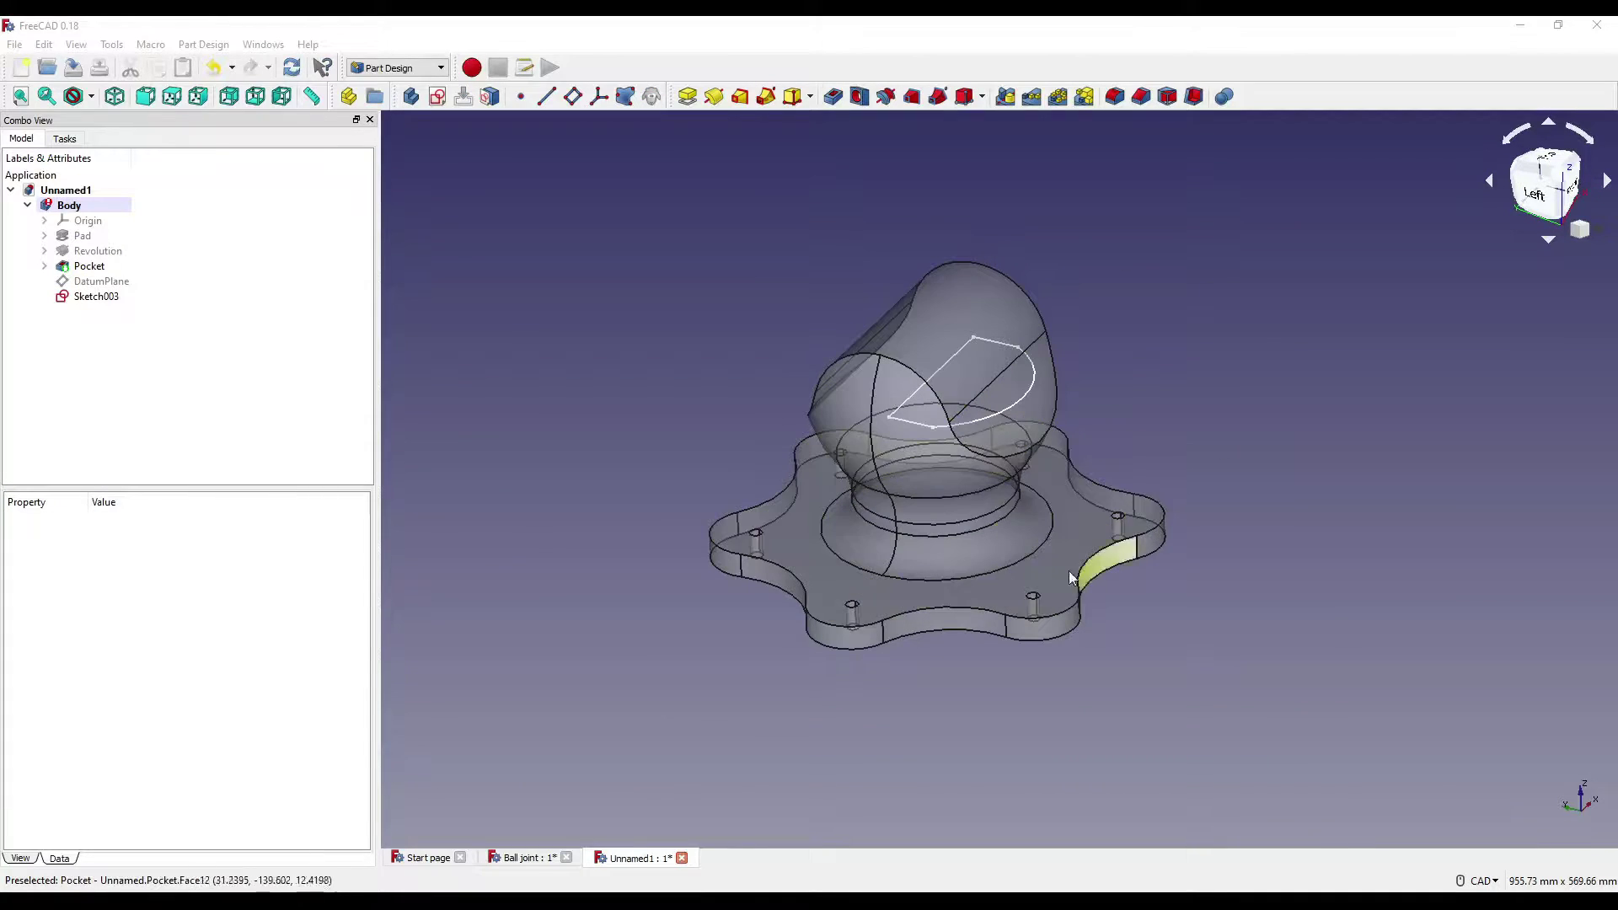
Step: Groove Sketch003 by 180° around the horizontal sketch axis
click(97, 297)
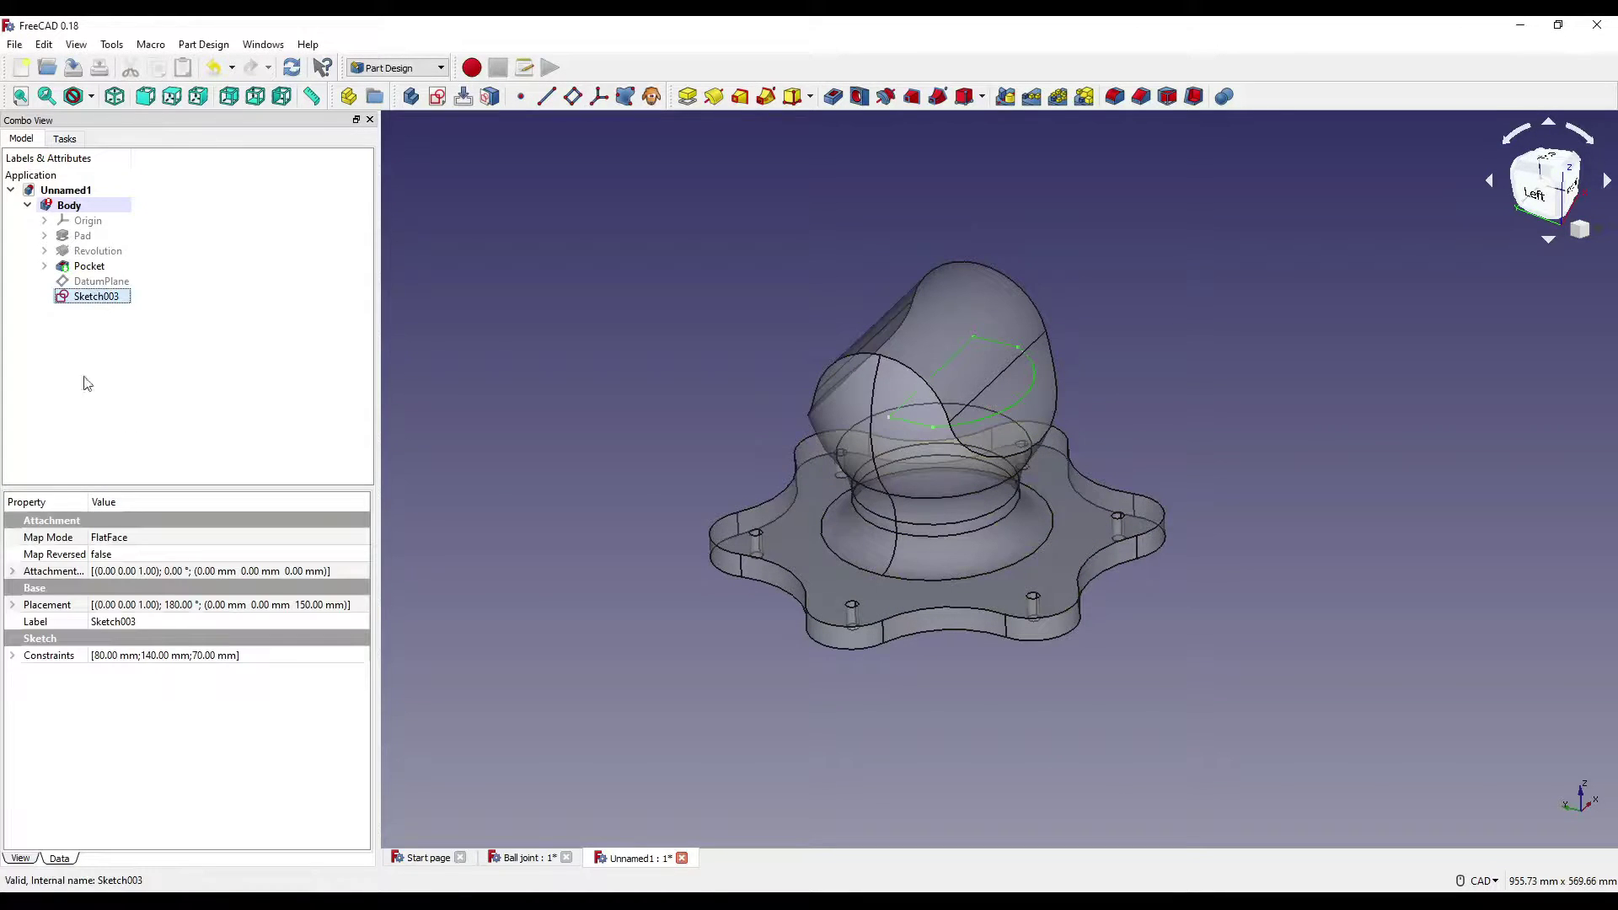
click(890, 98)
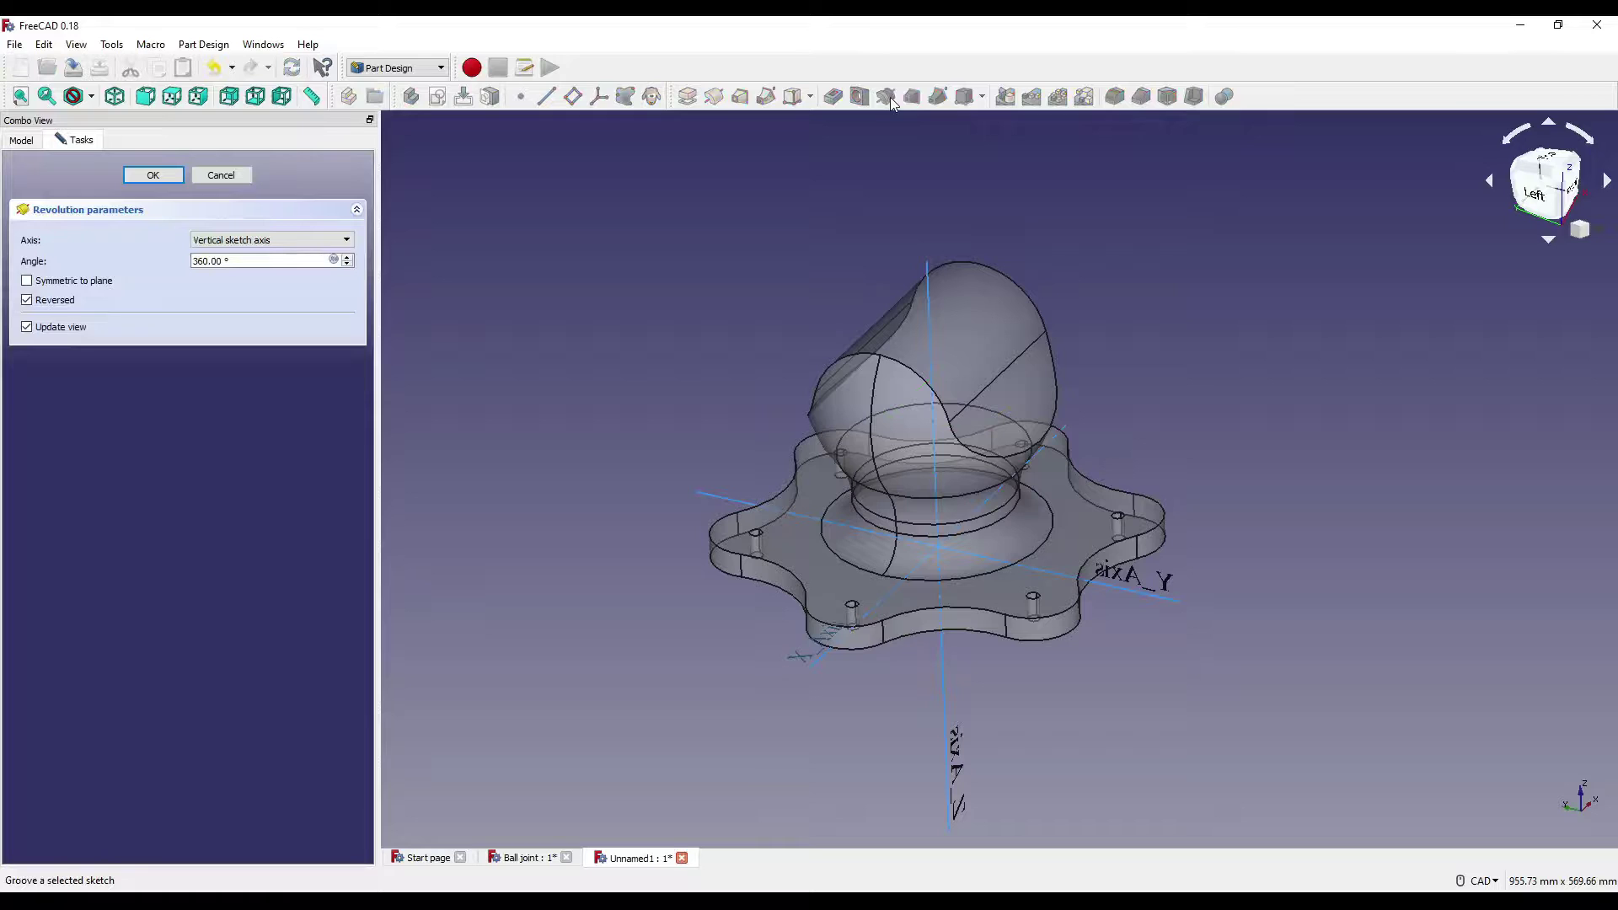
click(288, 245)
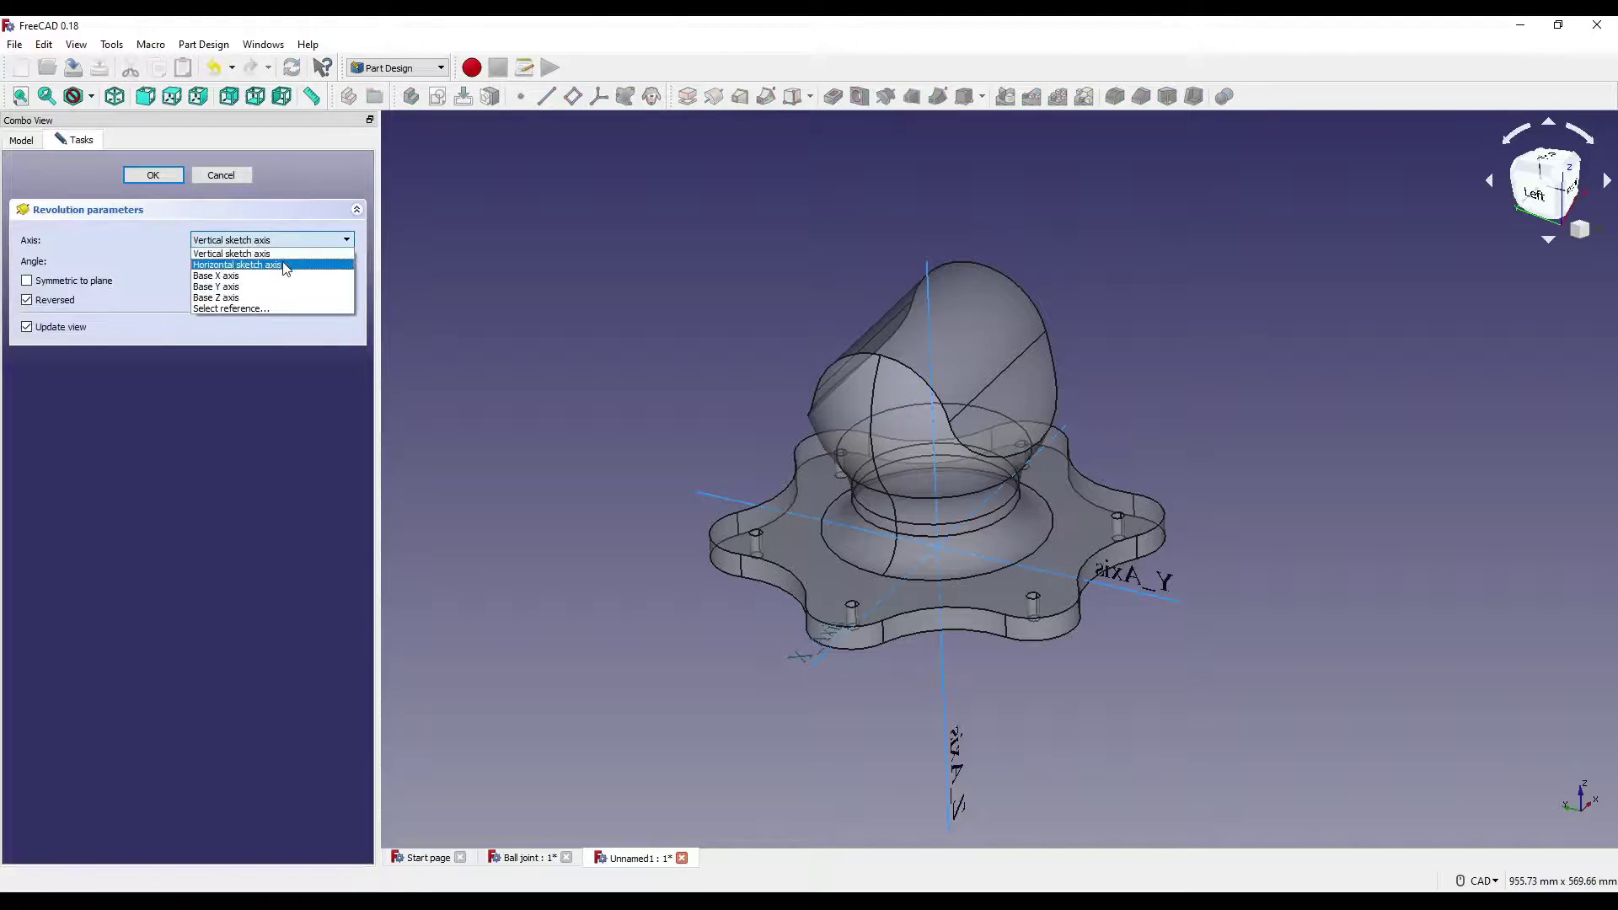
click(287, 264)
middle_drag(899, 253, 1043, 424)
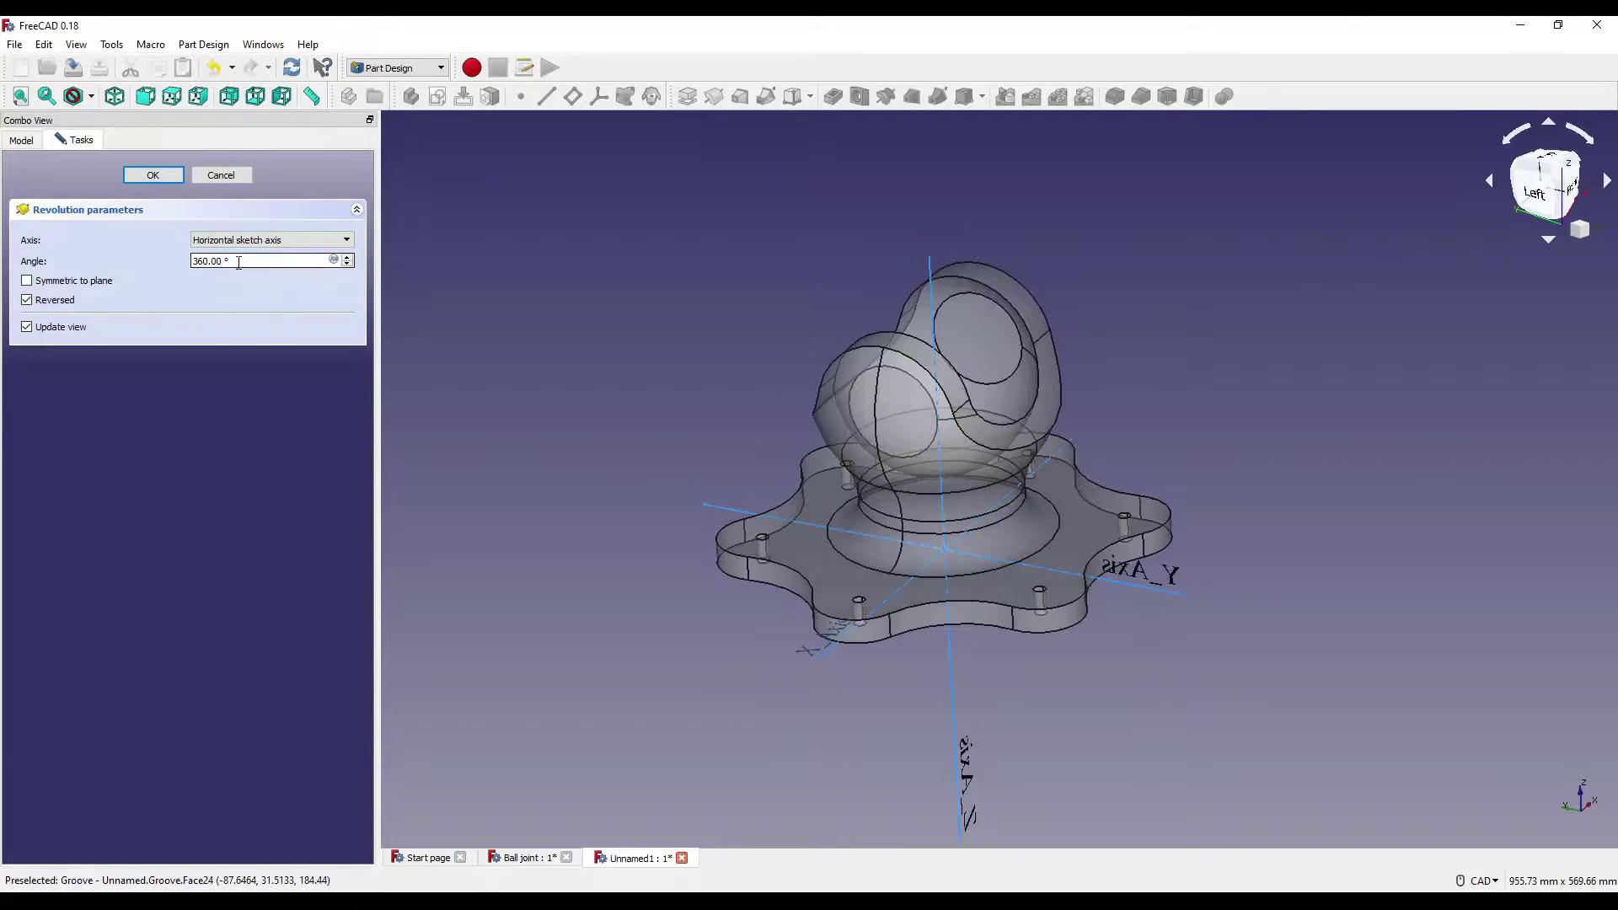
text(180)
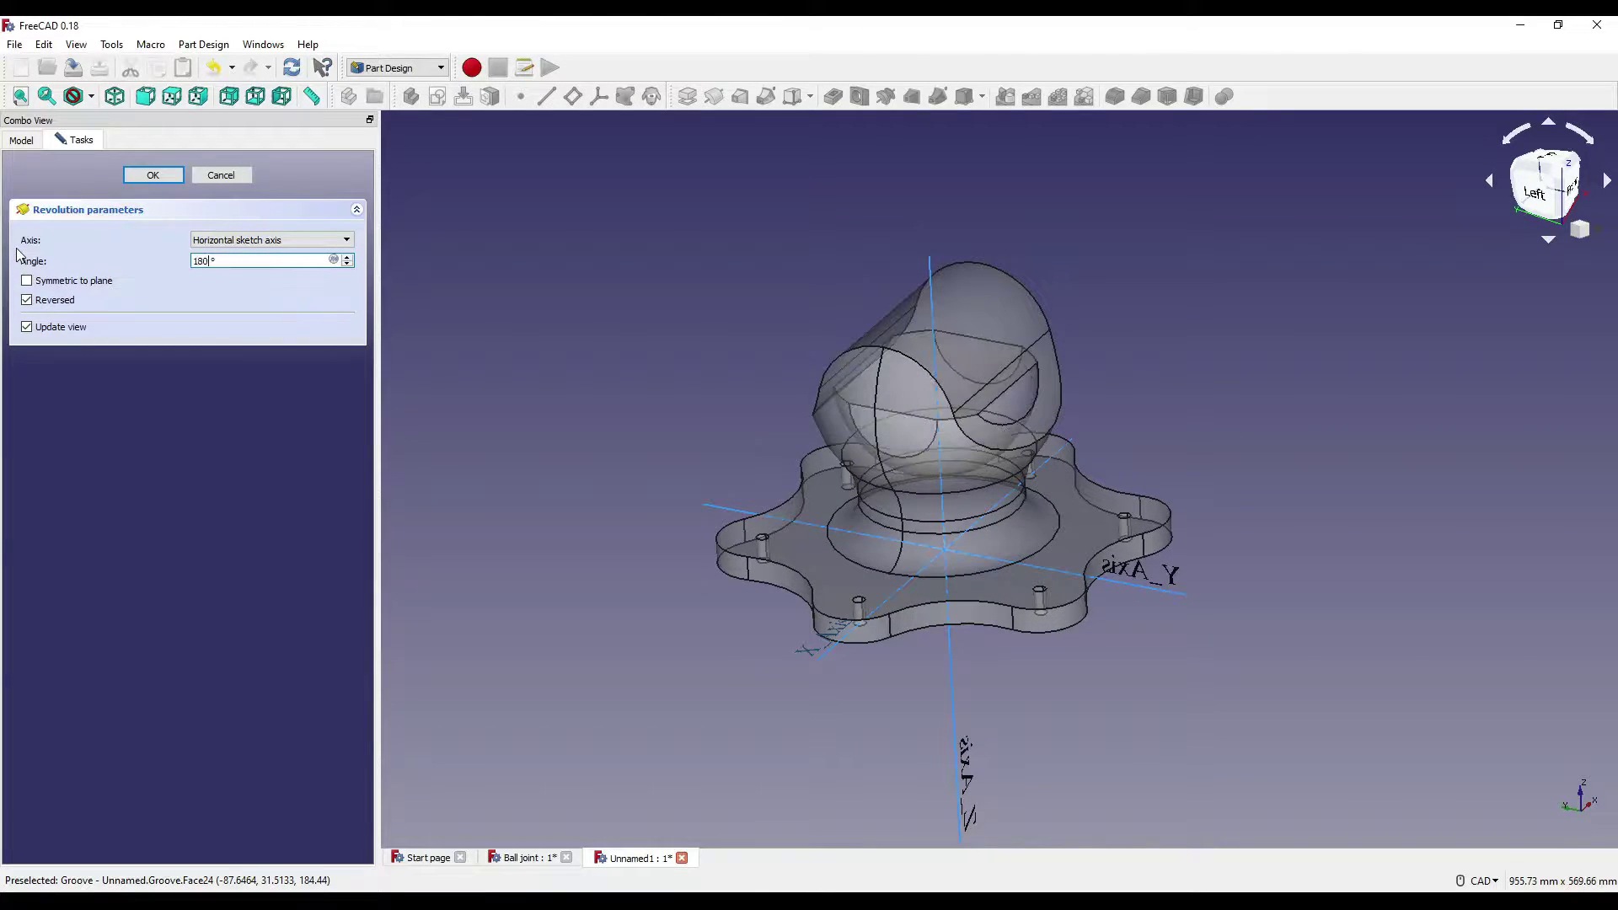
key(Return)
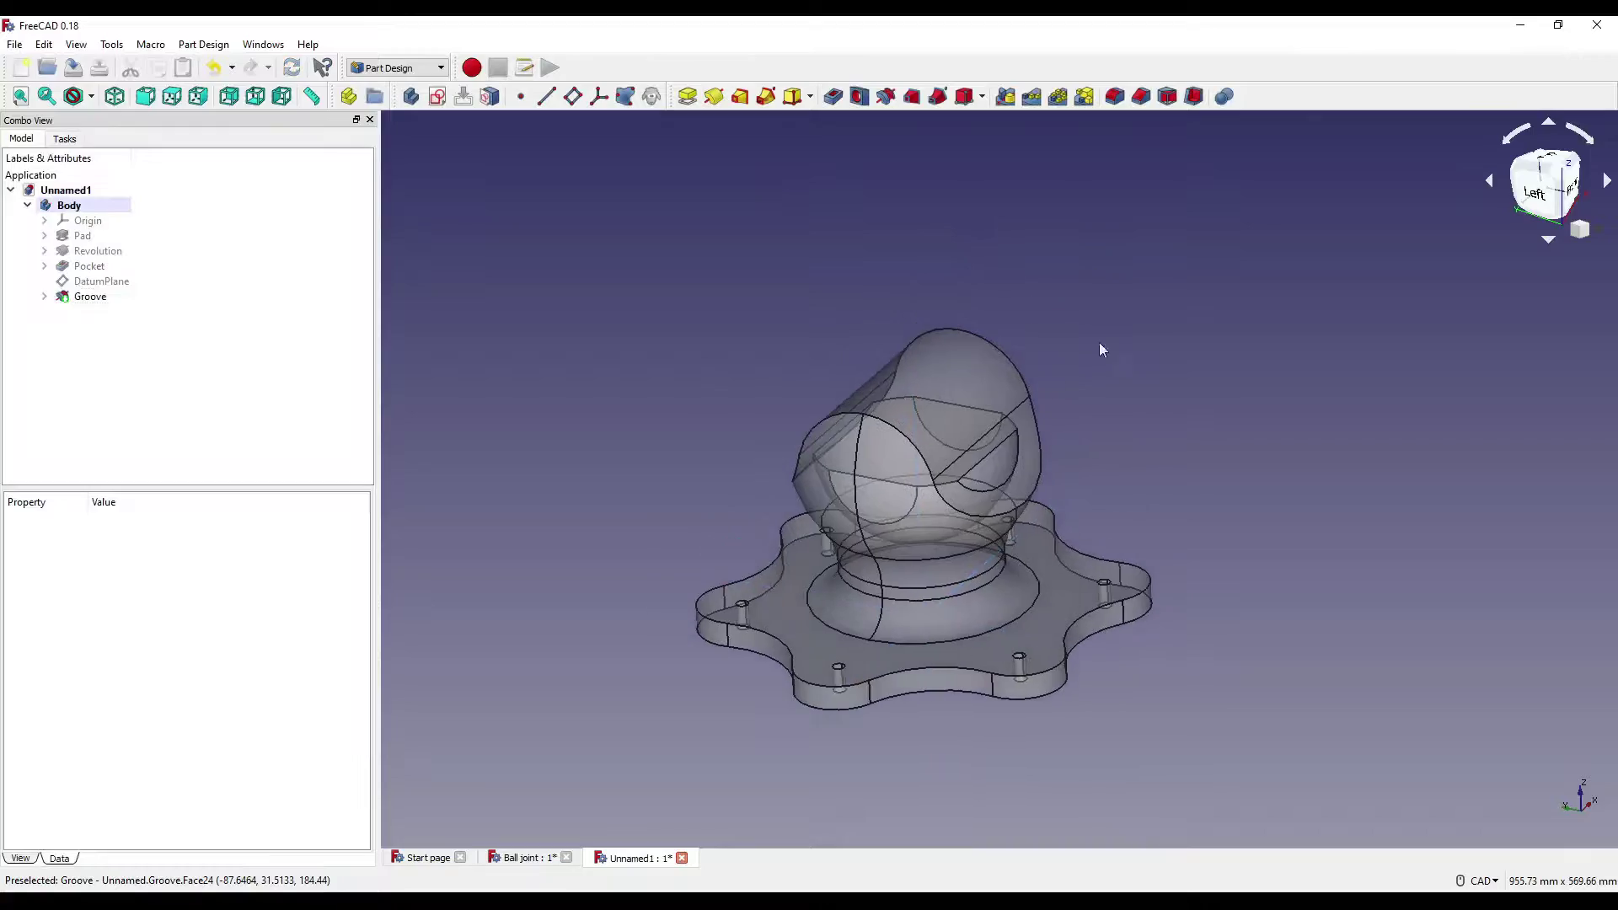
middle_drag(1102, 351, 903, 466)
Step: Pocket the groove's flat face with type Through all, opening the ball into a cup
scroll(1019, 386, up, 3)
middle_drag(992, 375, 1002, 411)
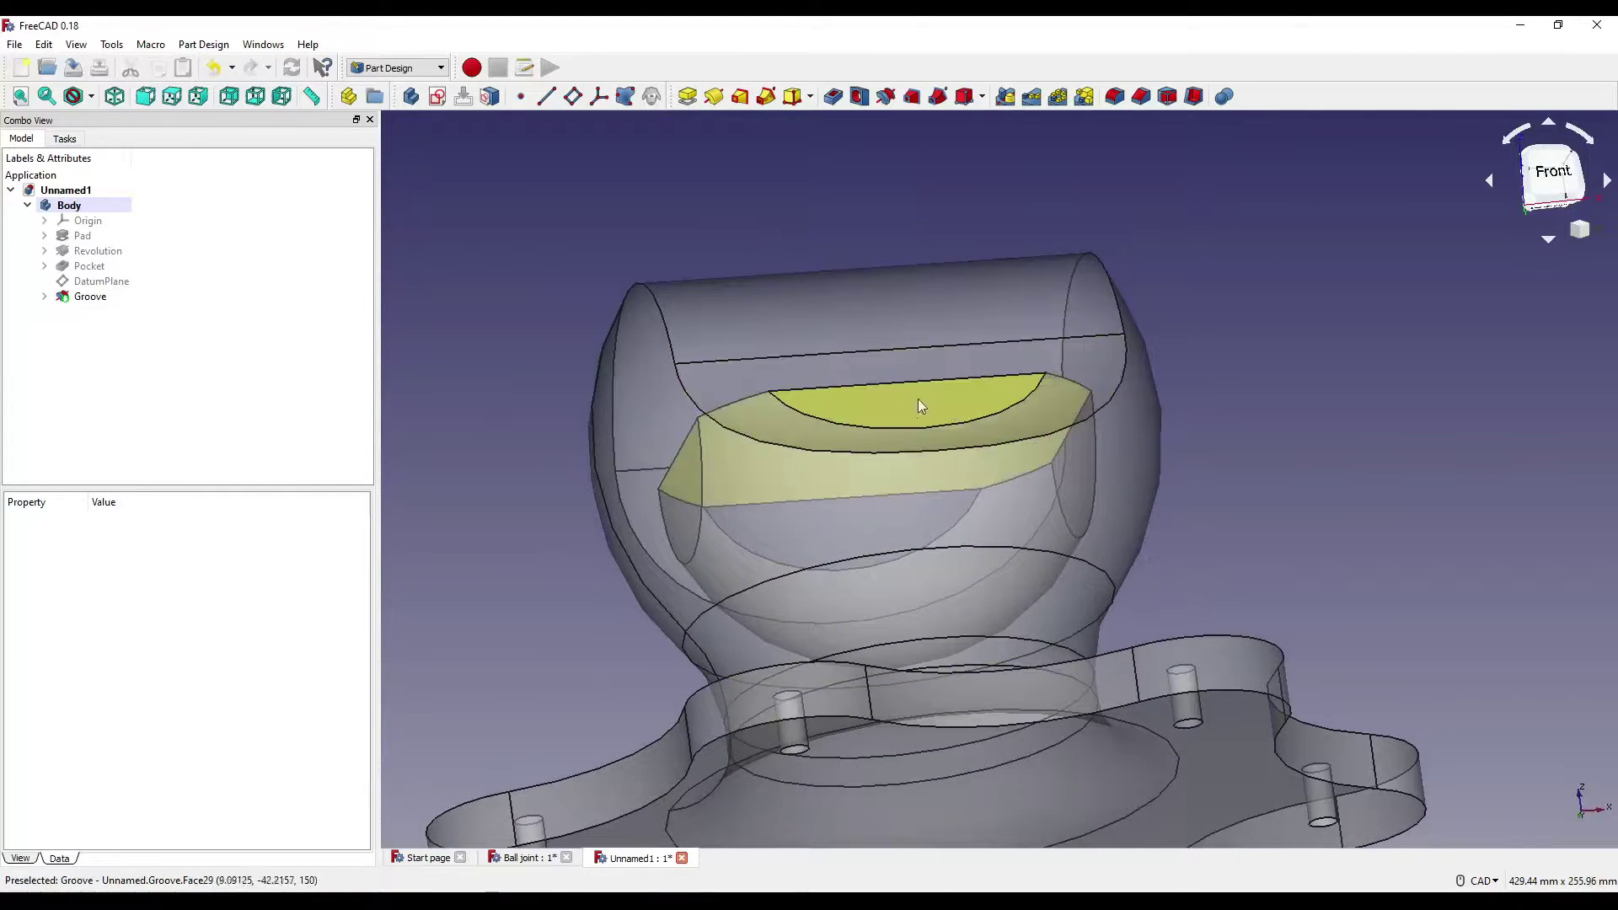
click(902, 413)
middle_drag(899, 412, 954, 428)
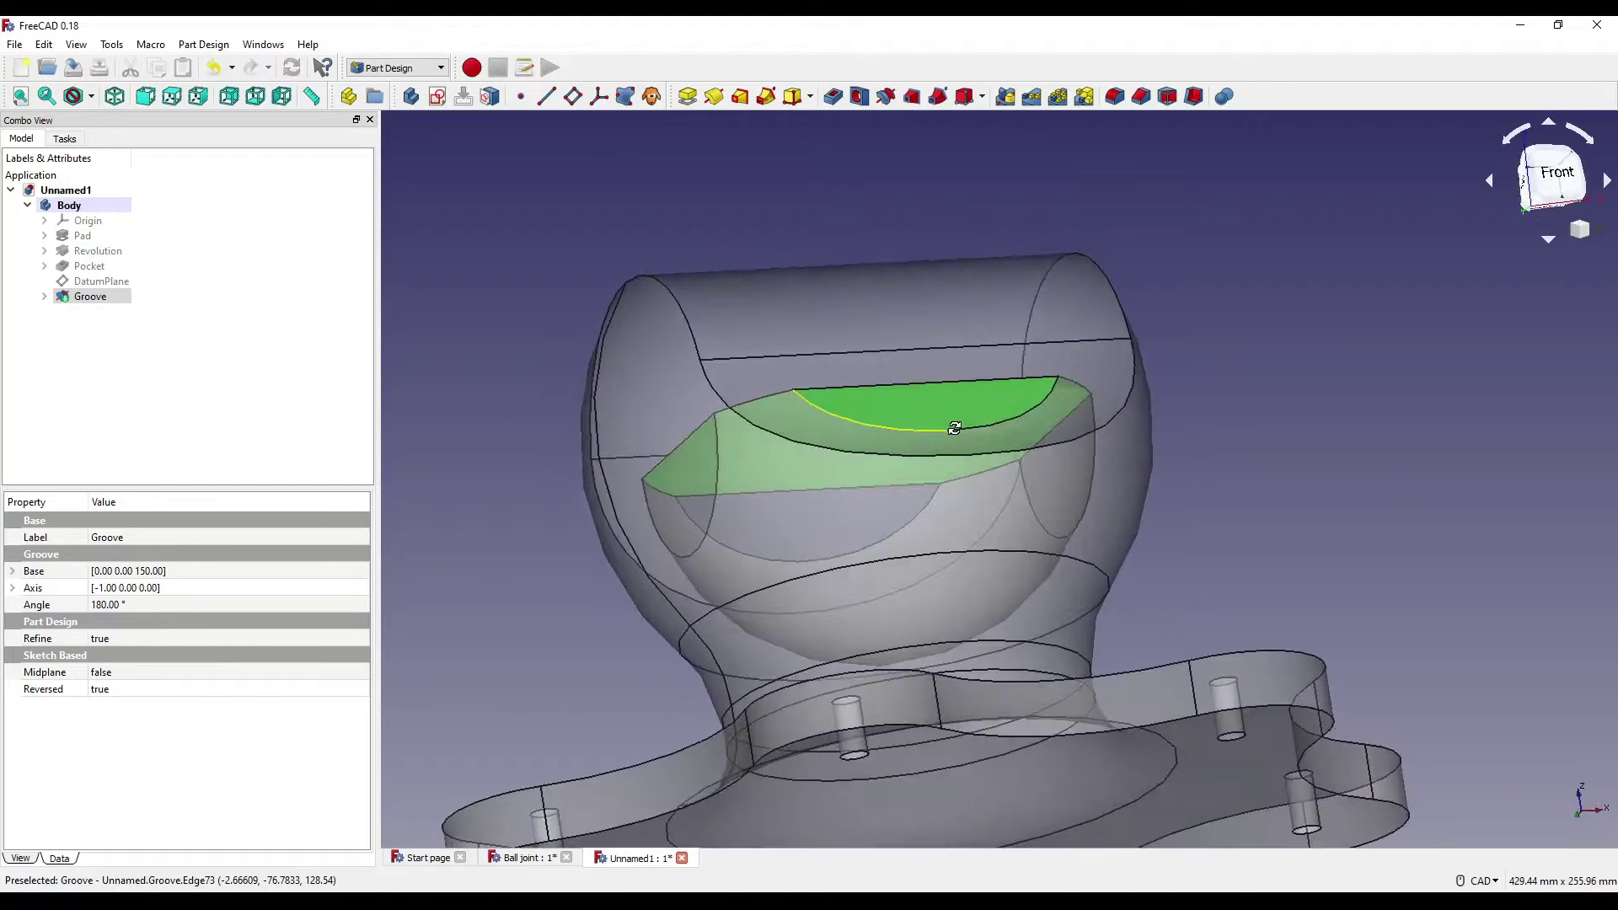
click(843, 102)
click(269, 240)
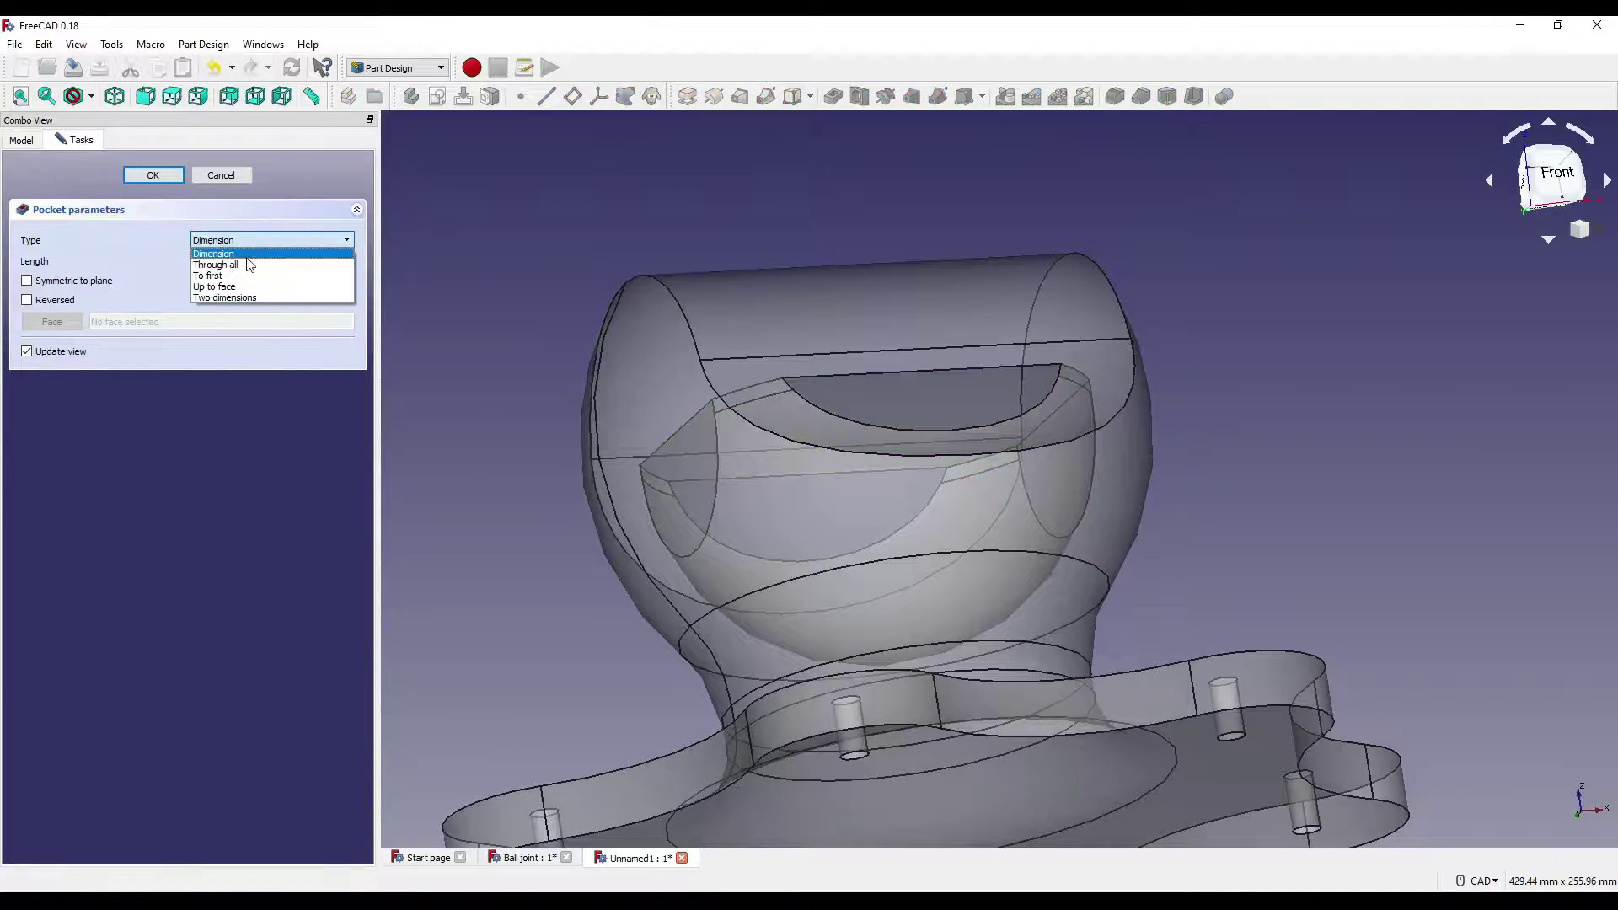
click(246, 254)
click(152, 175)
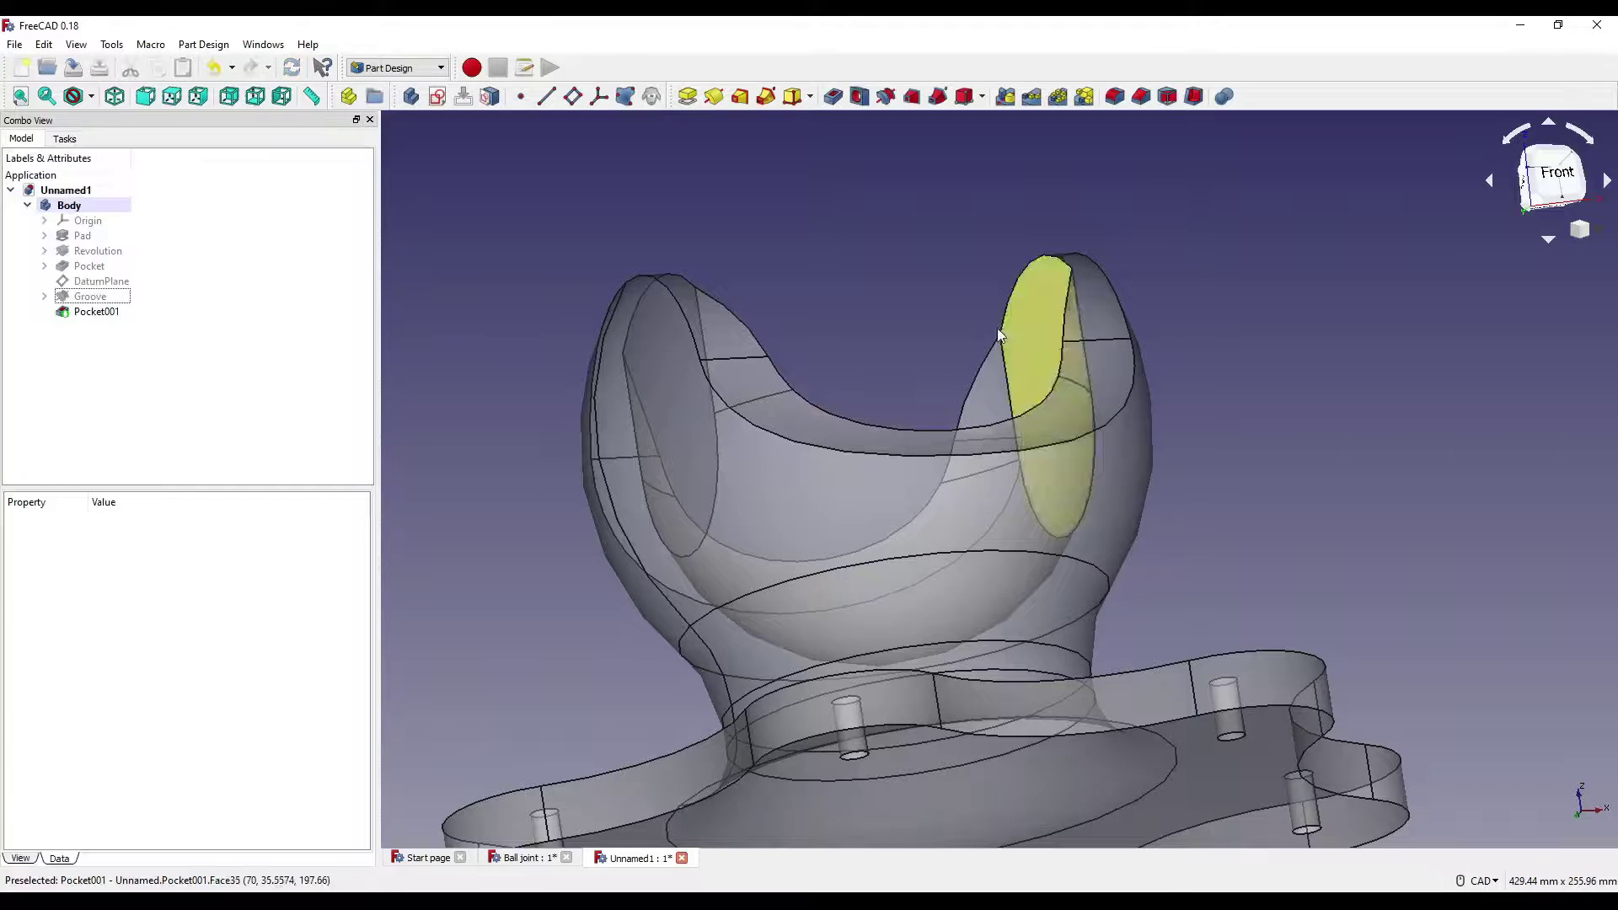
middle_drag(998, 327, 1051, 407)
Step: Set the Body's Transparency back to 0 so the socket displays solid
key(0)
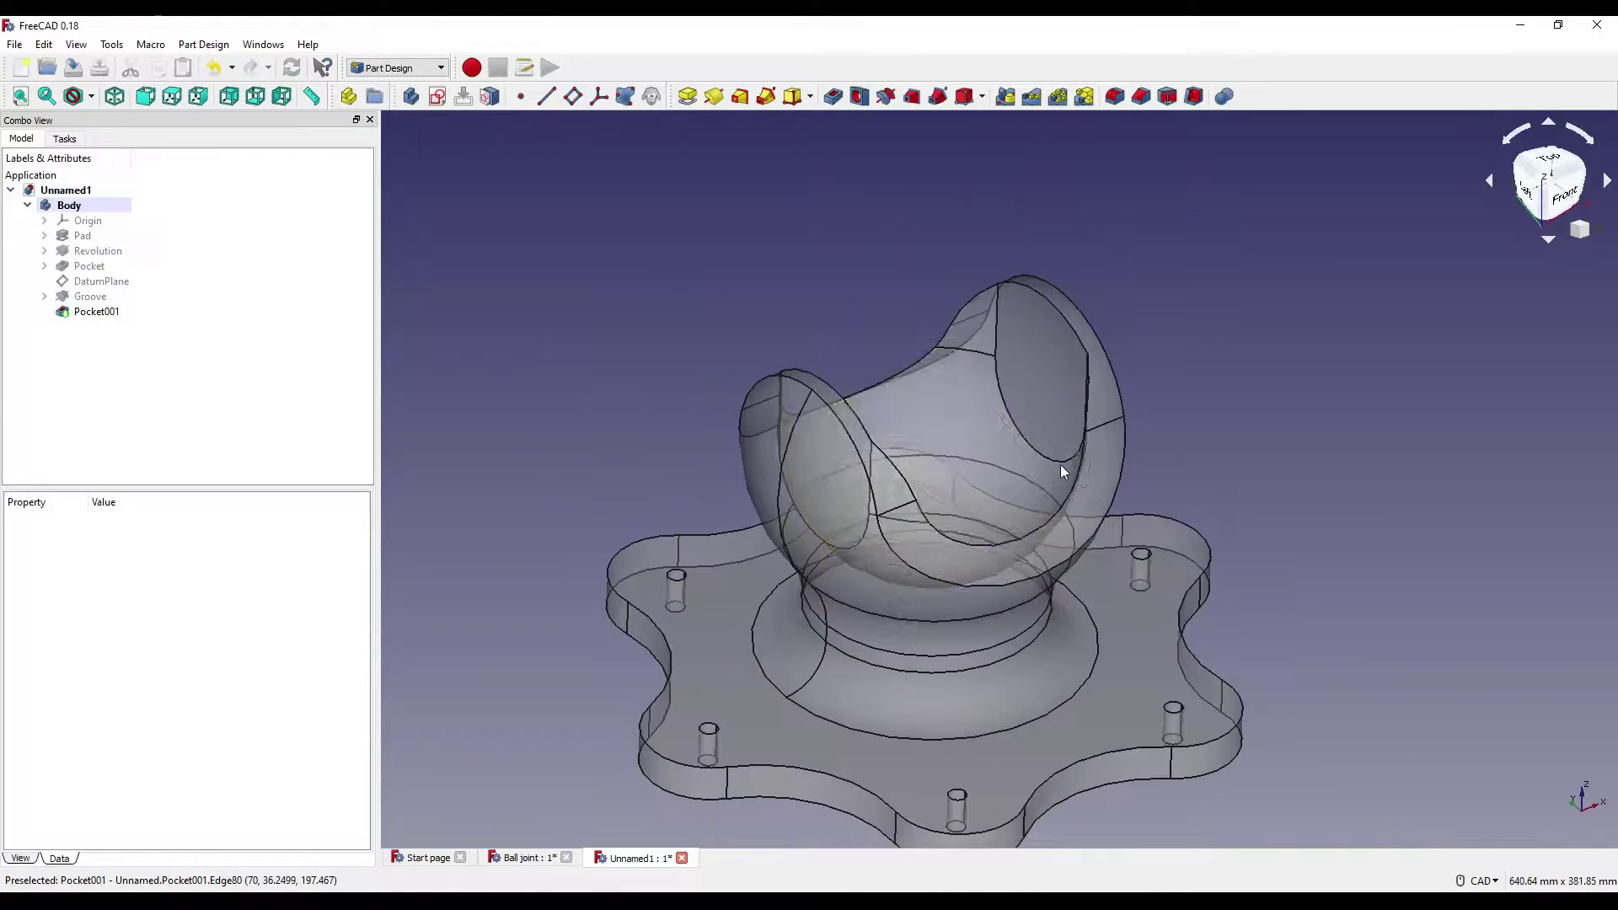
right_click(68, 205)
click(122, 278)
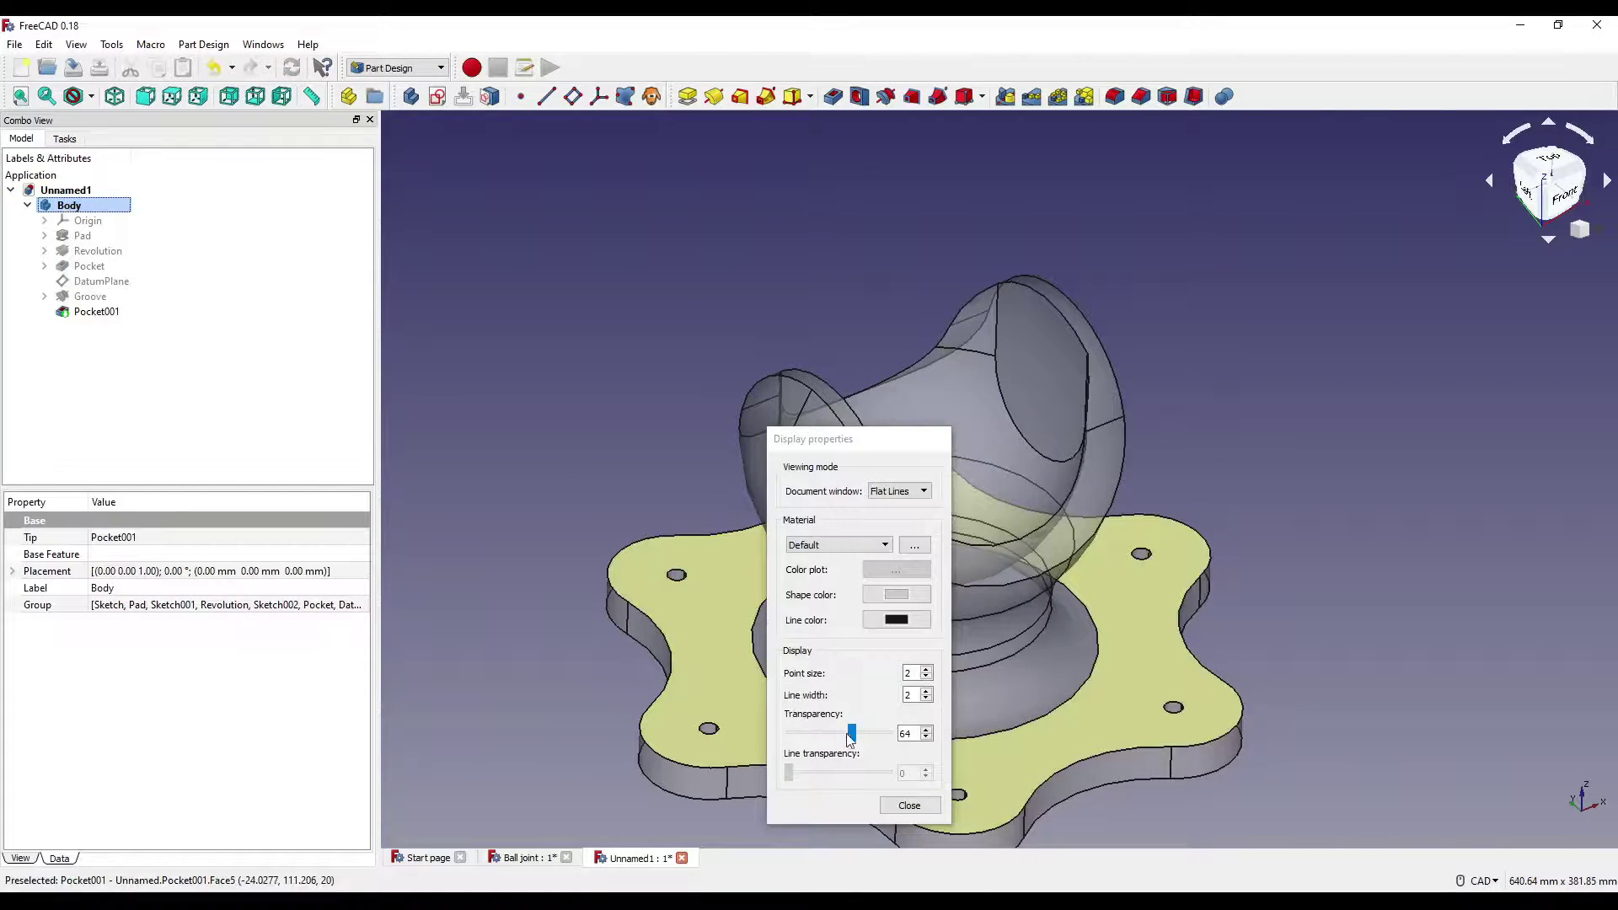
drag(850, 739, 706, 713)
click(931, 811)
middle_drag(1037, 708, 1173, 576)
scroll(1326, 629, down, 4)
scroll(1325, 628, up, 2)
middle_drag(1044, 608, 1096, 574)
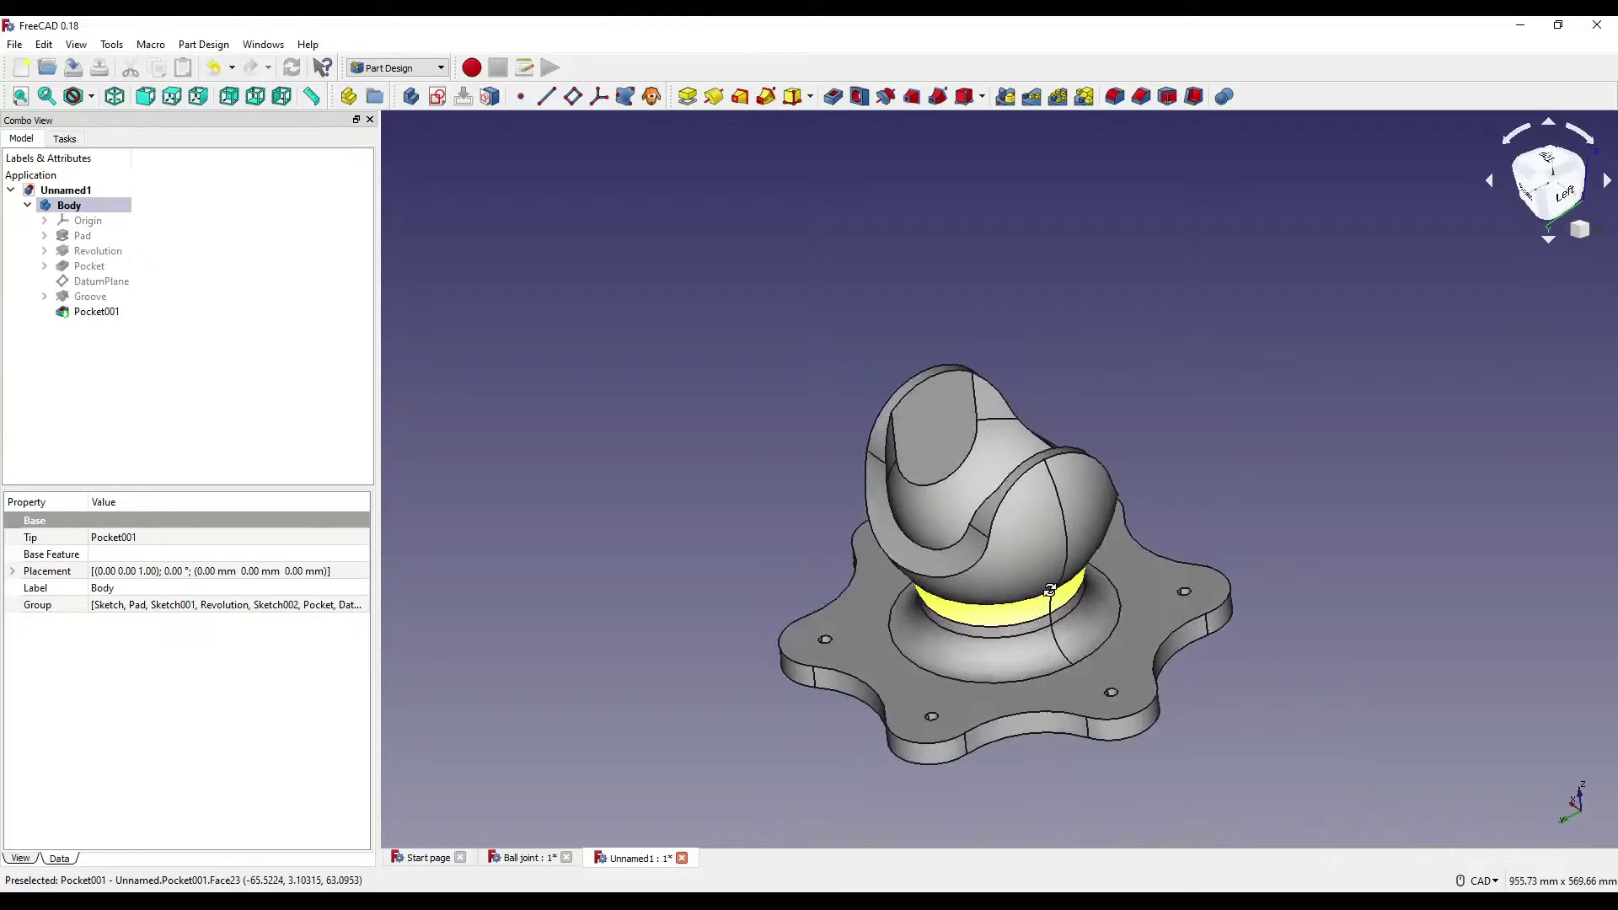
middle_drag(1287, 351, 968, 264)
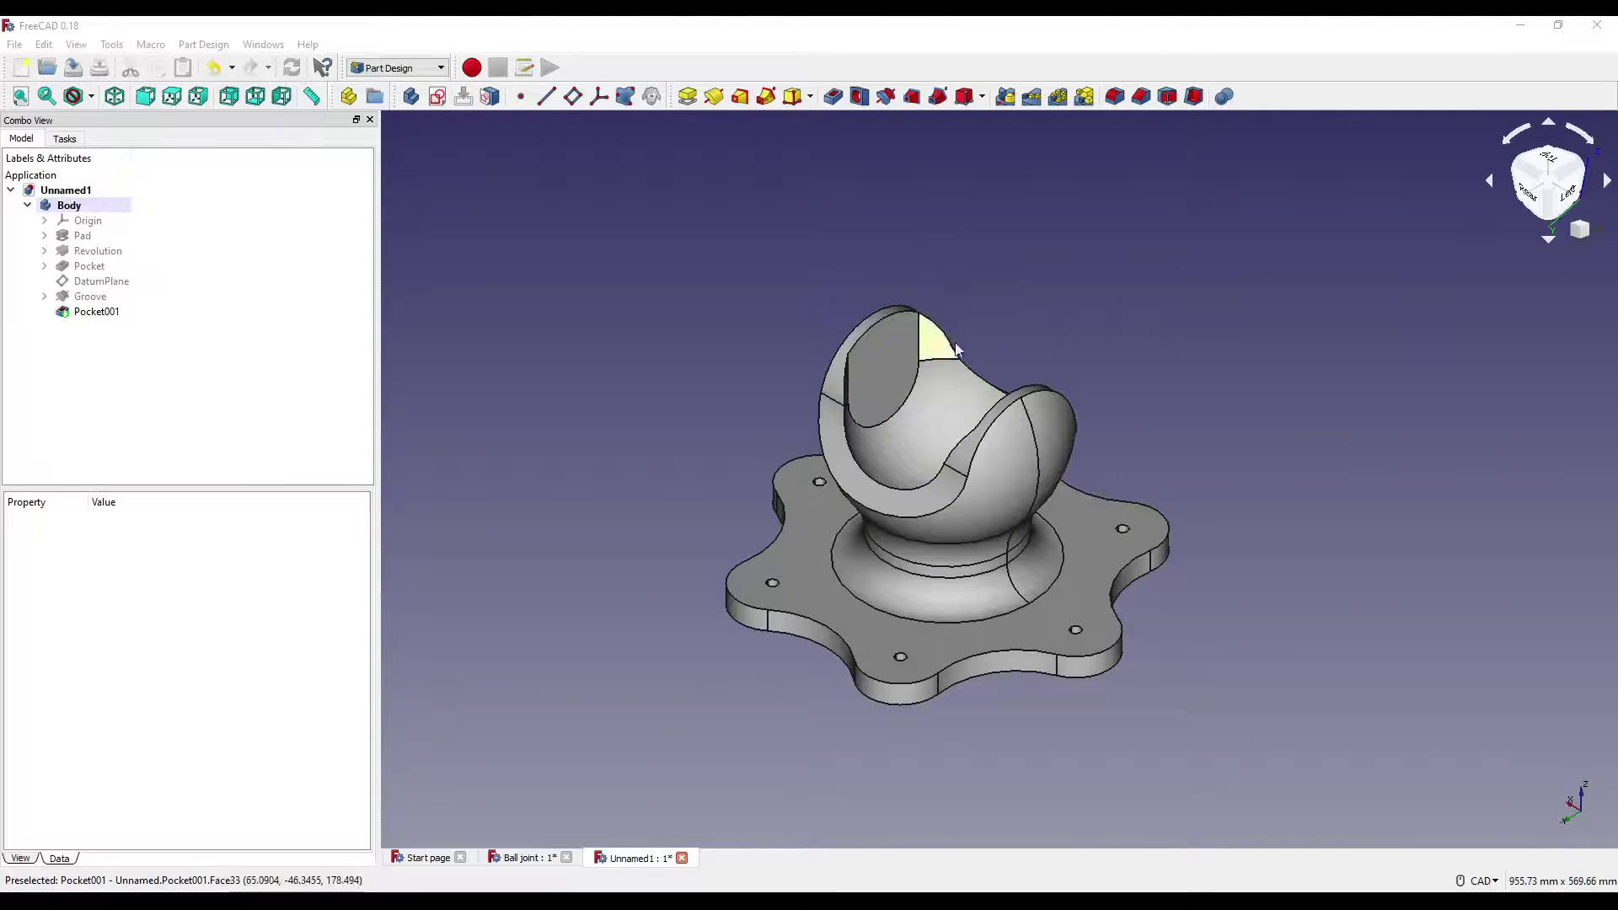
Step: Show the DatumPlane again and start a new sketch on it
click(93, 283)
key(space)
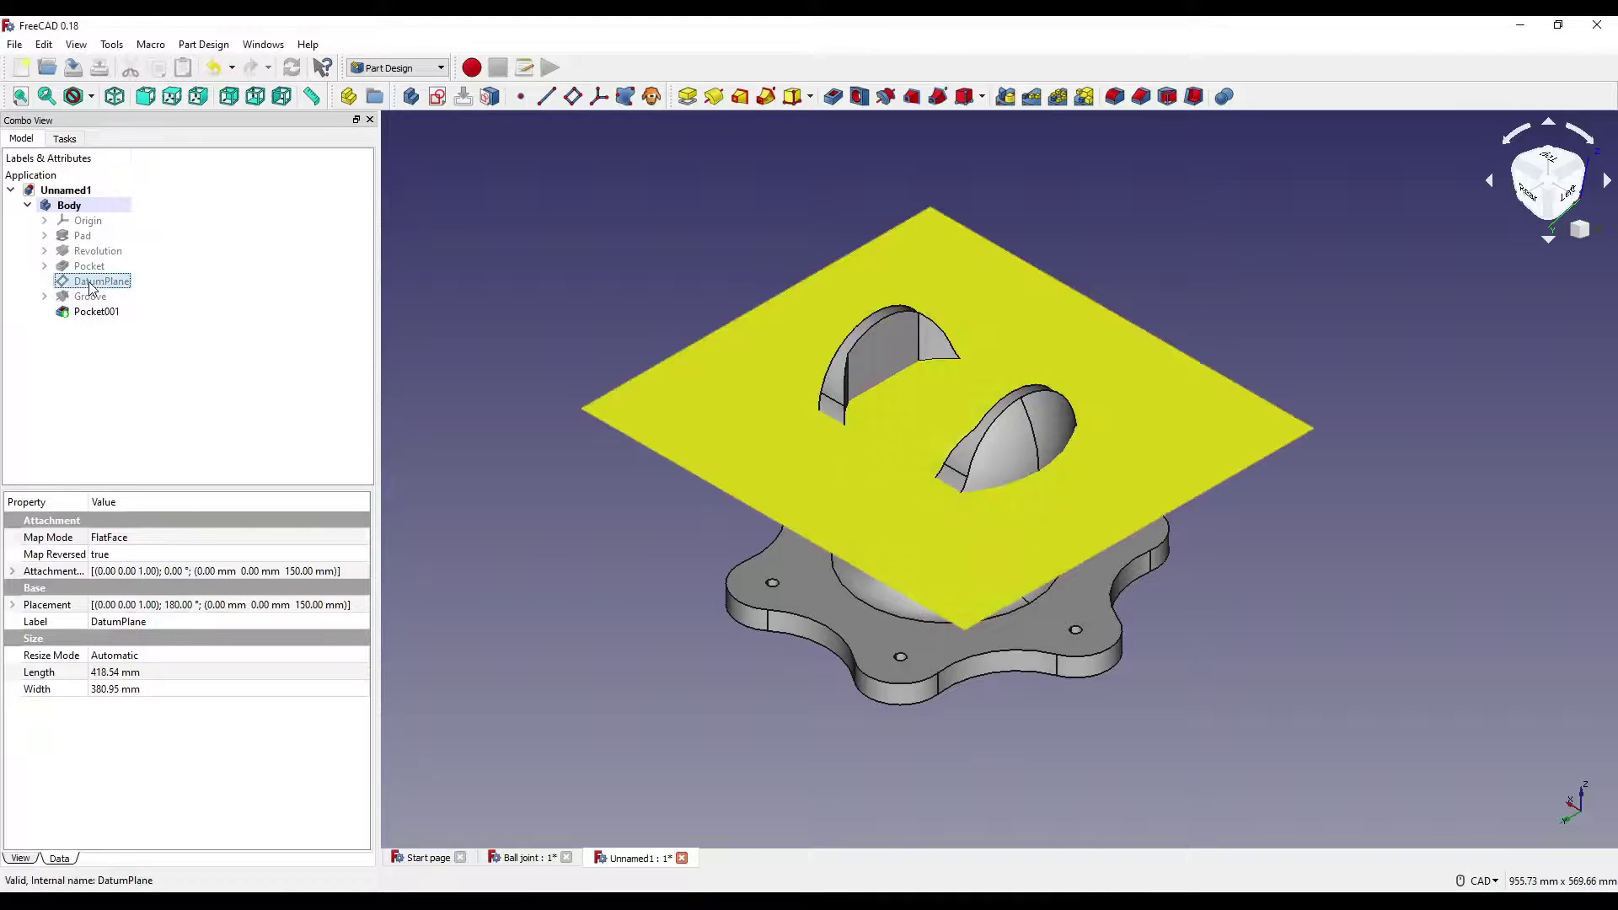
click(1311, 270)
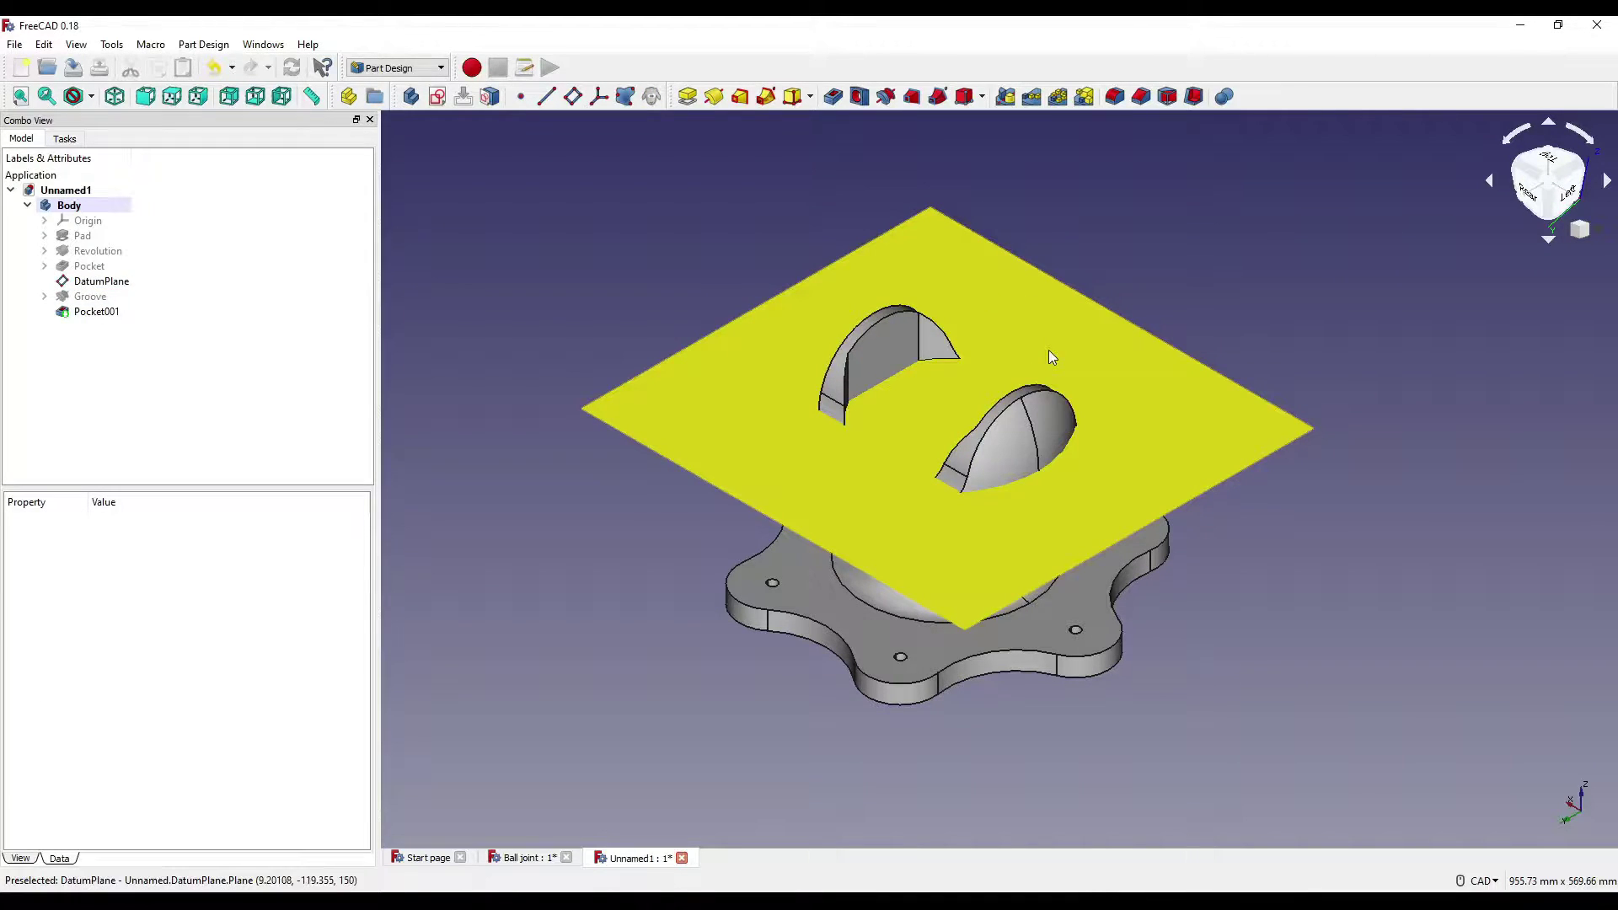
click(1048, 350)
click(439, 101)
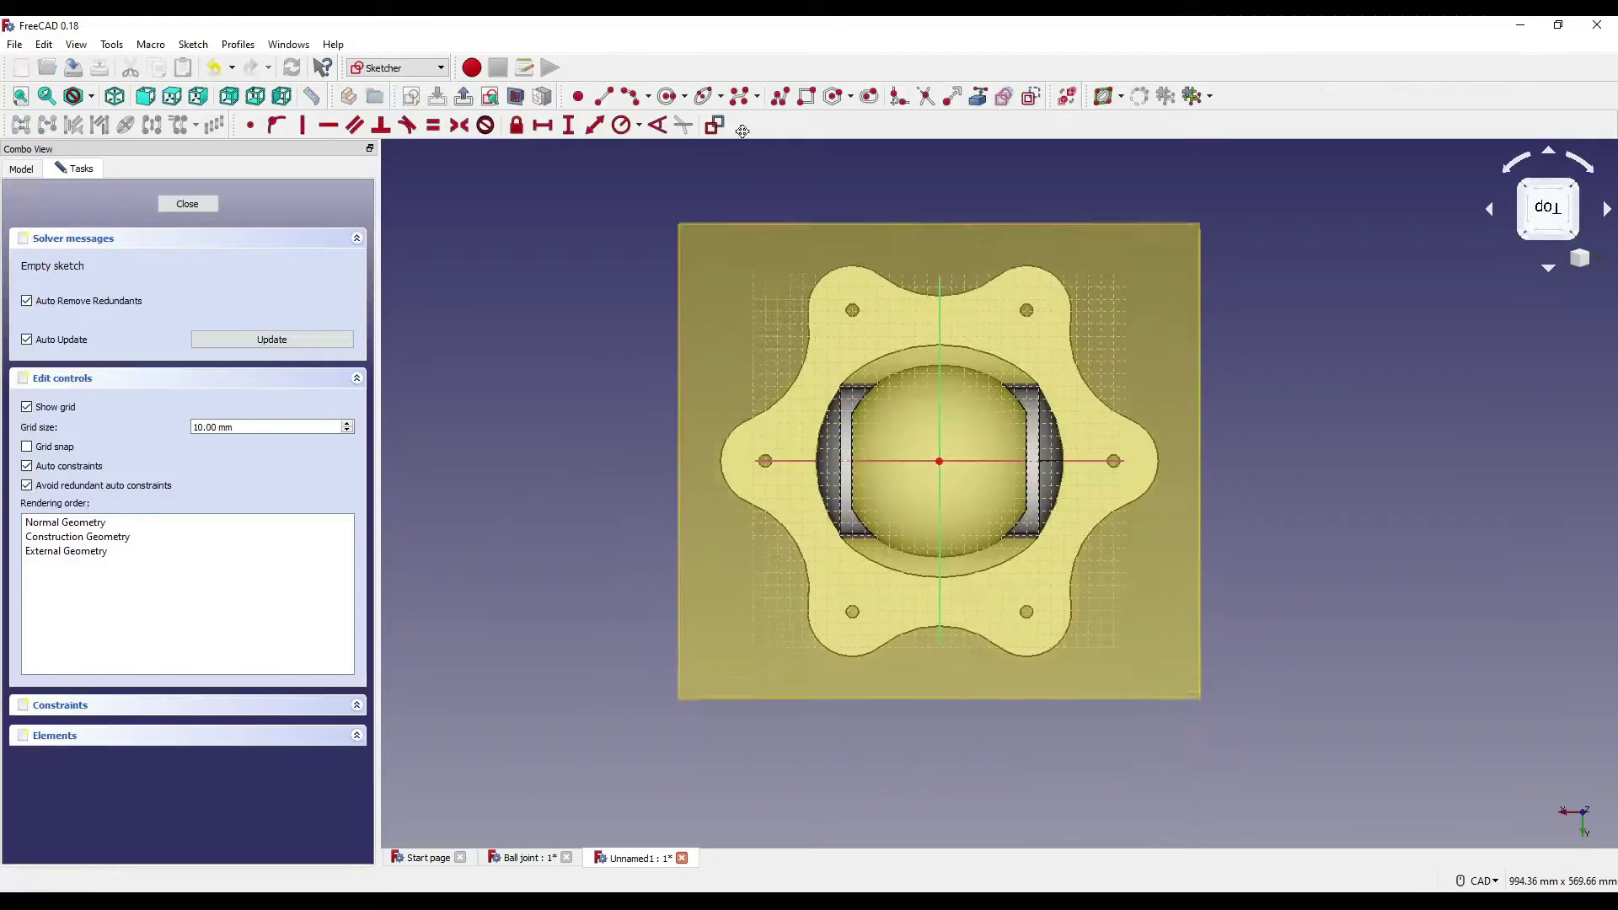
Step: Draw a circle at the origin with radius 85/2 (42.5 mm) and close the sketch
click(667, 97)
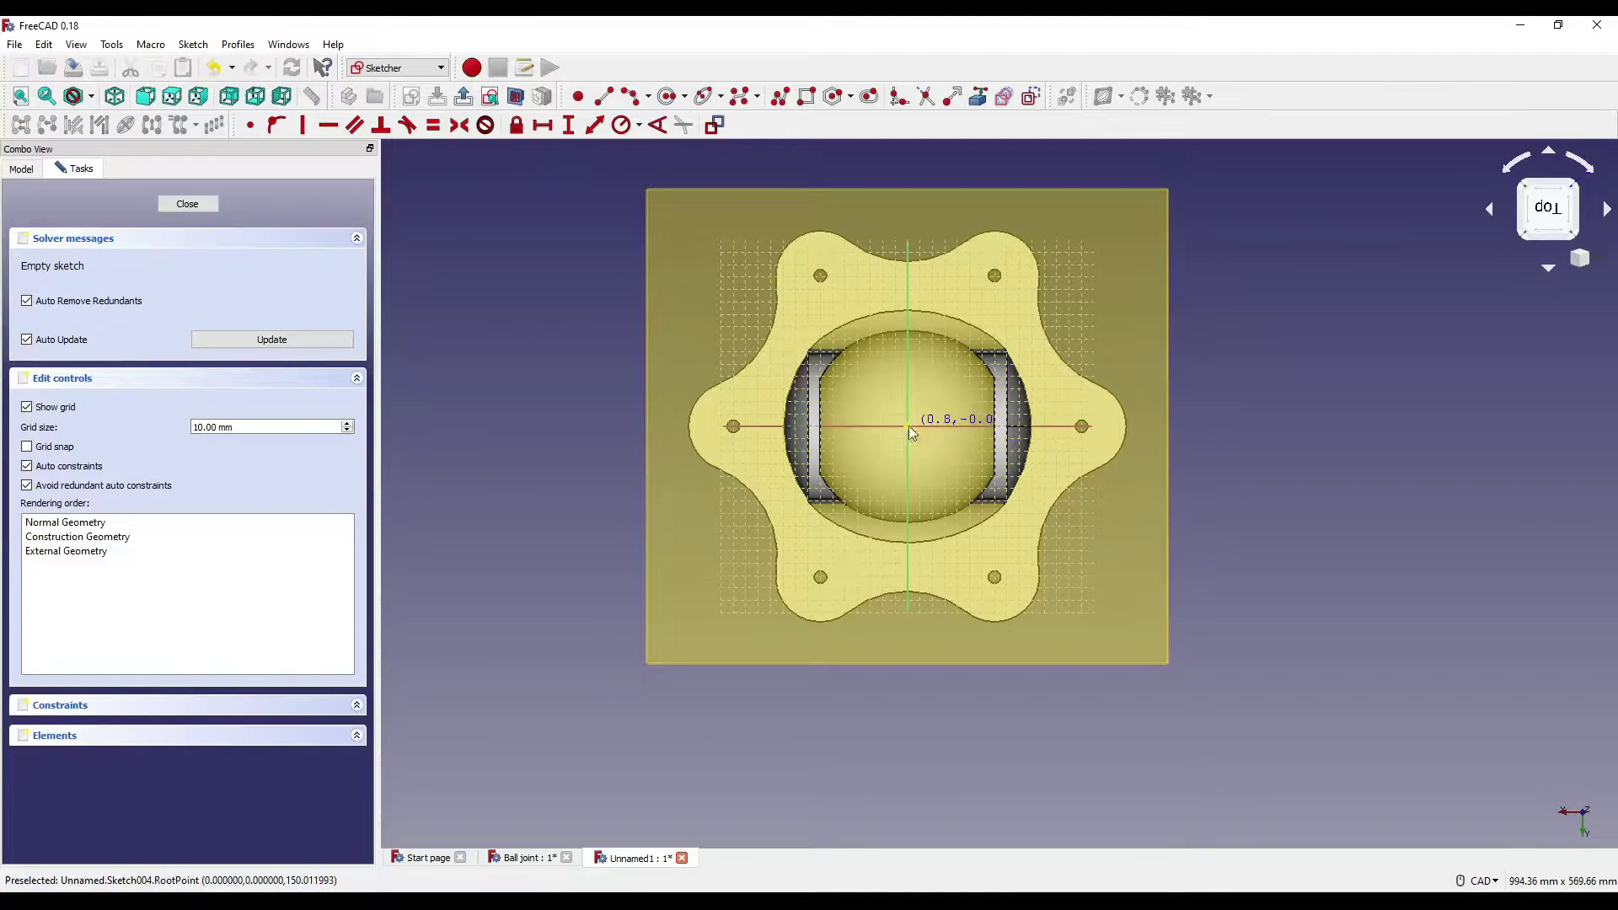
click(948, 466)
scroll(925, 372, up, 3)
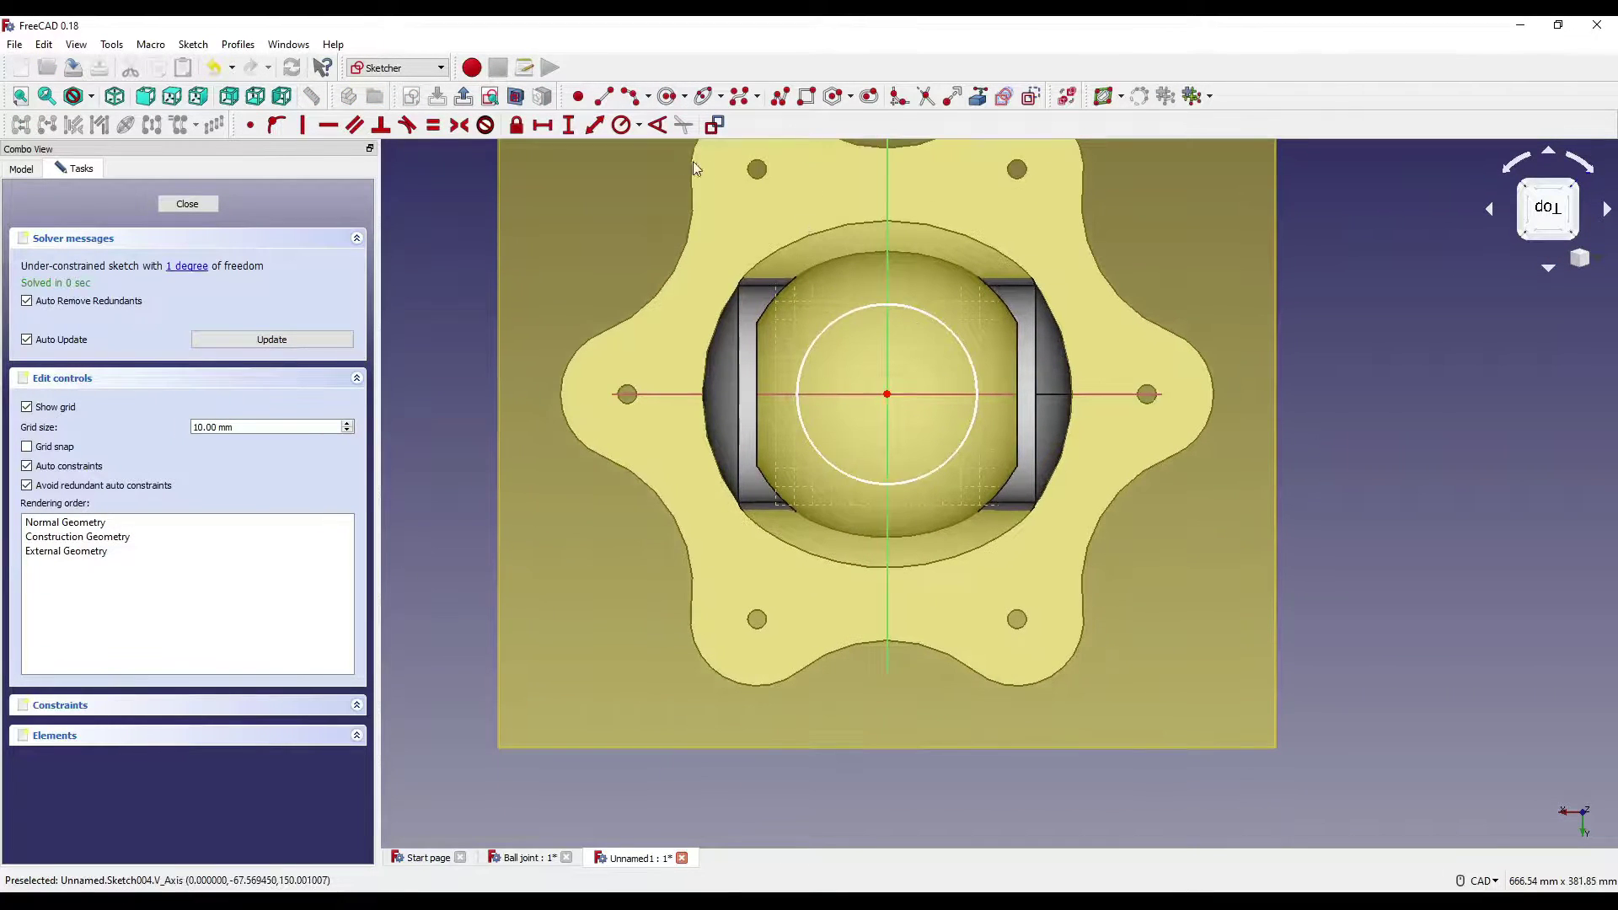
click(620, 126)
click(924, 325)
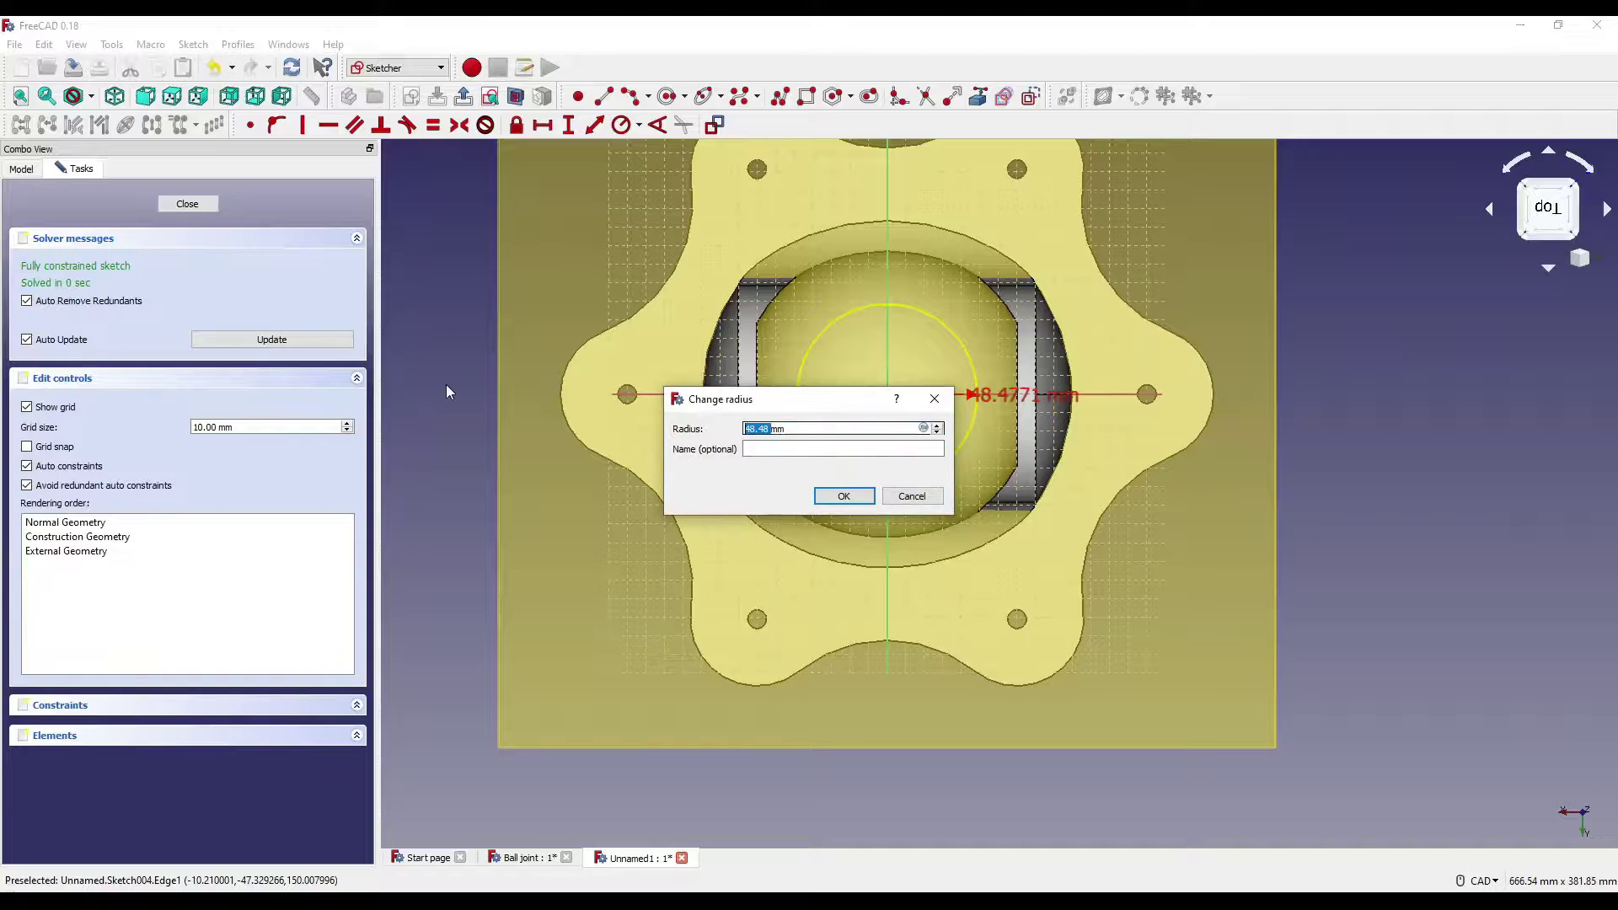
text(85/2)
key(Return)
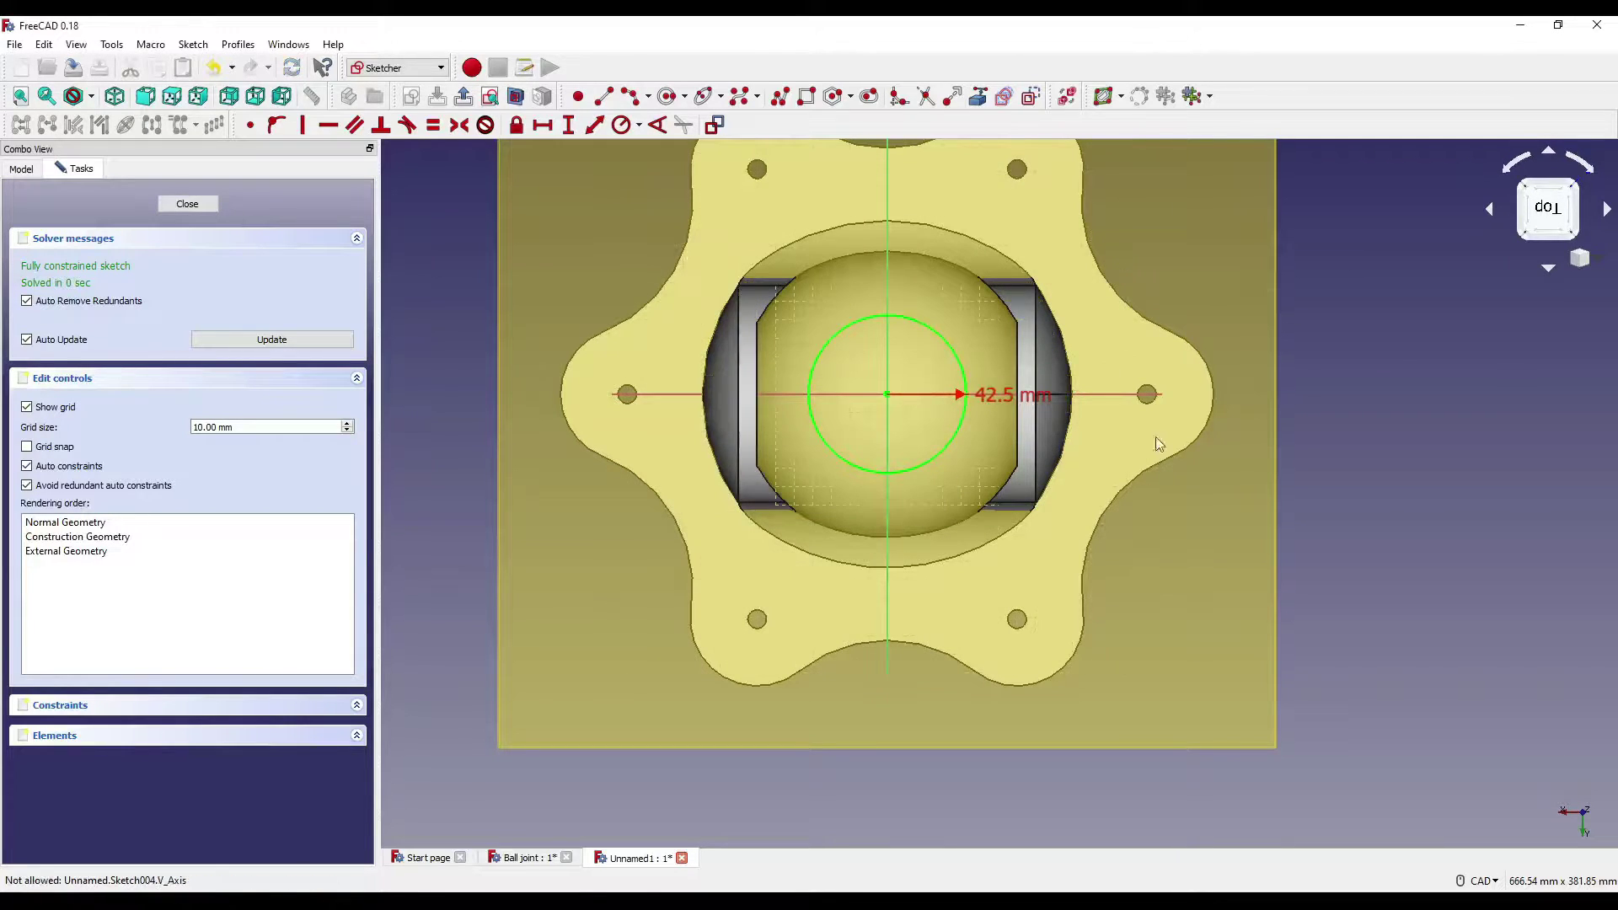
scroll(1155, 448, down, 2)
click(200, 208)
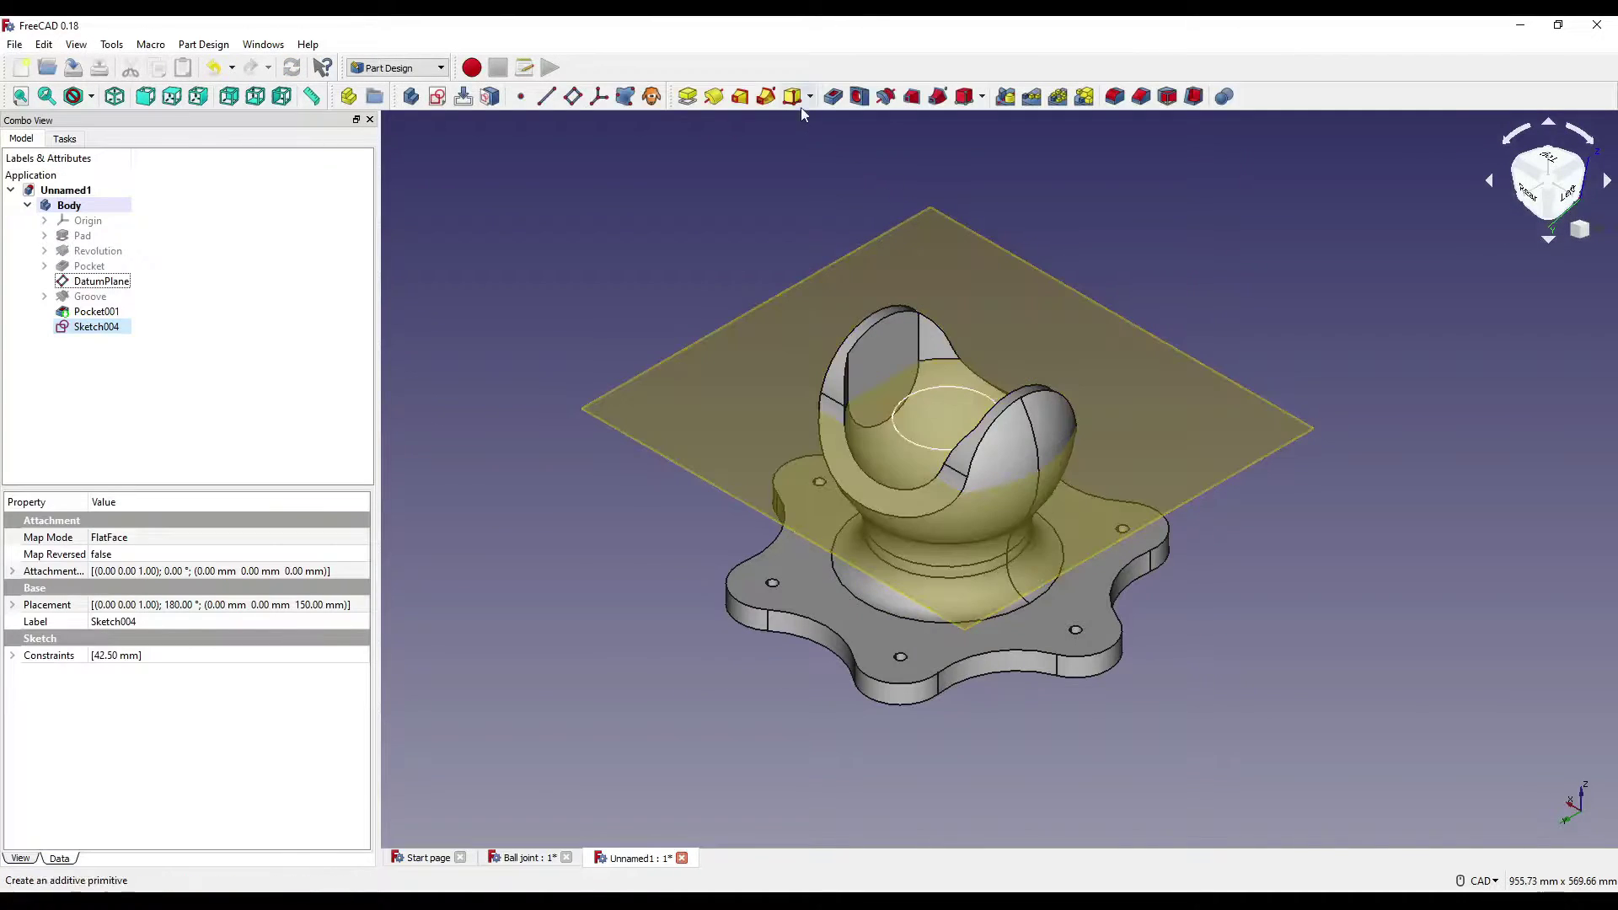
Step: Pocket Sketch004 105 mm deep, then start a sketch on the hole's floor face
click(833, 97)
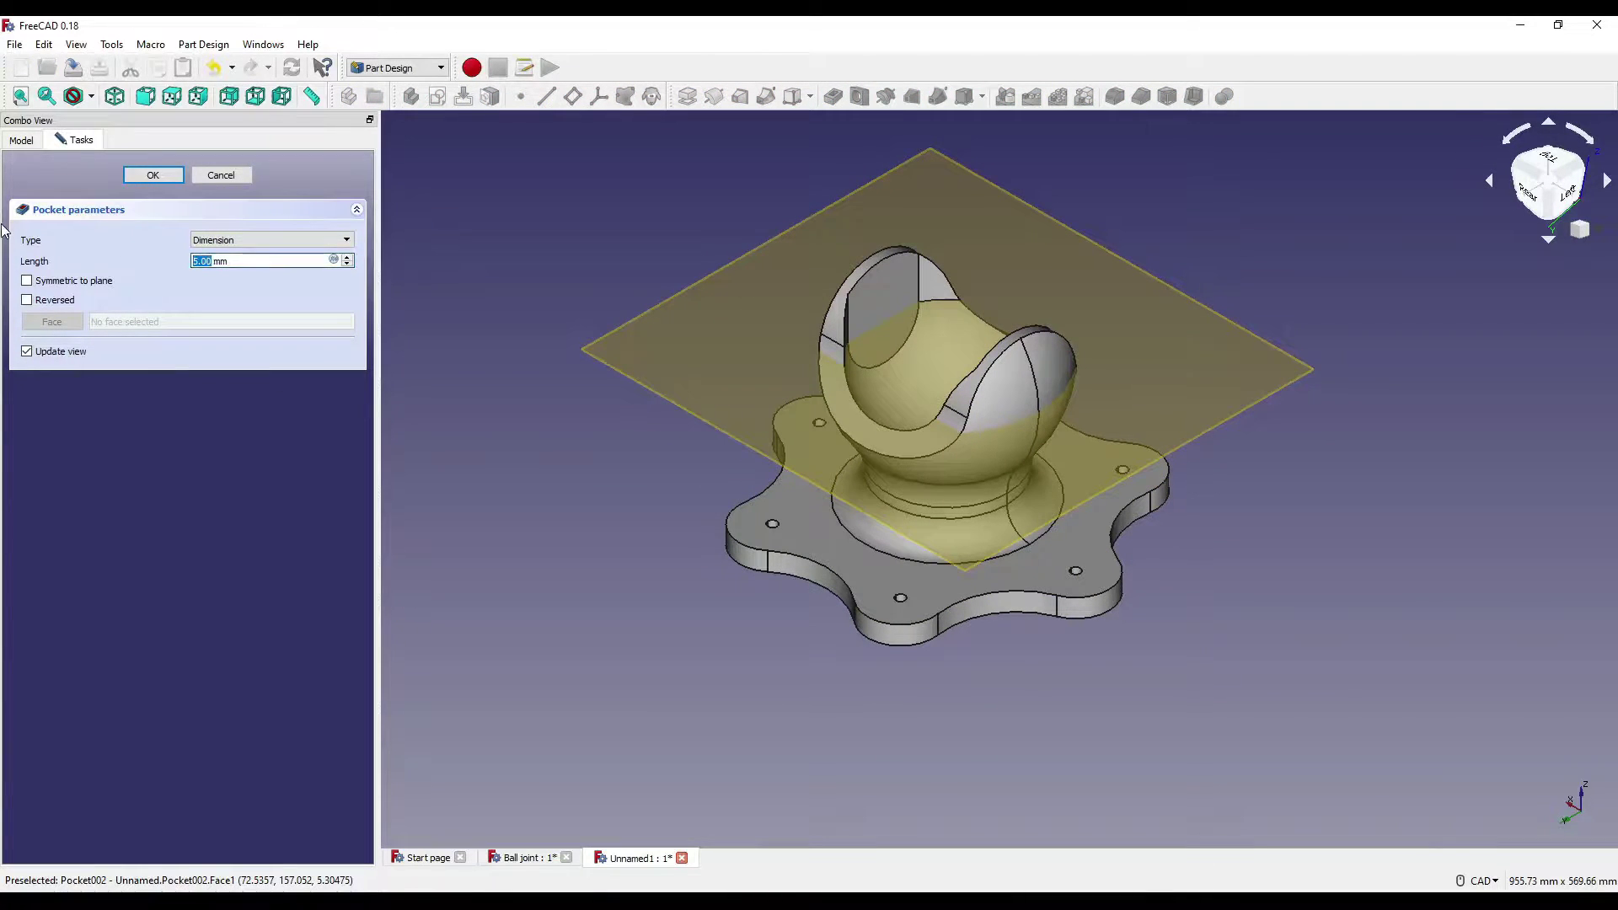
middle_drag(925, 422, 1010, 524)
middle_drag(1182, 355, 1154, 413)
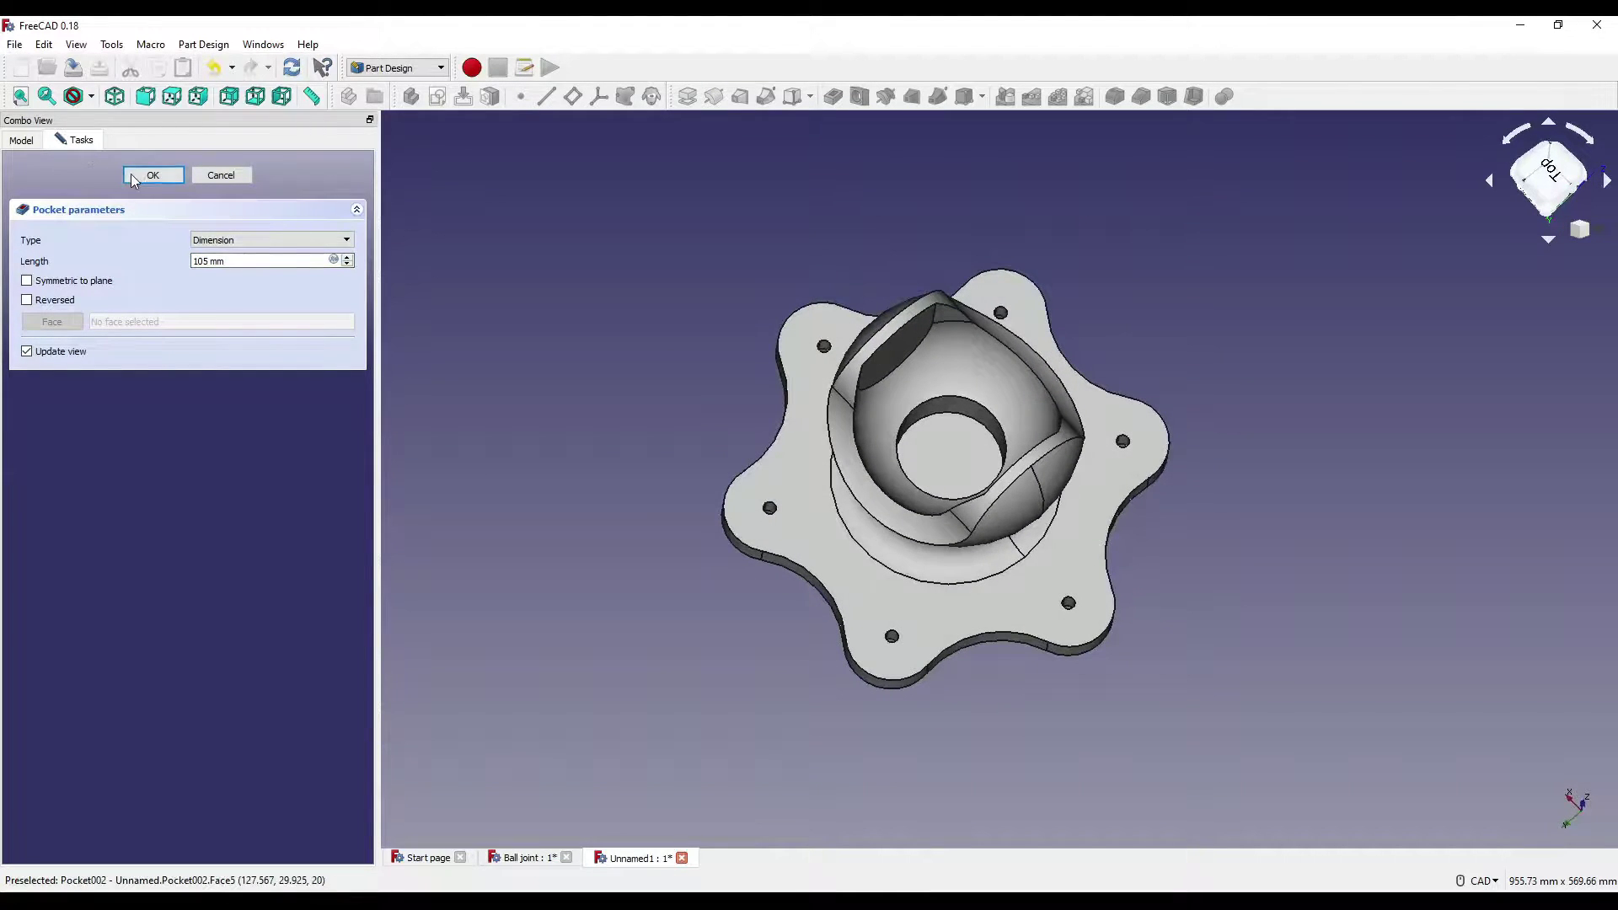
click(150, 175)
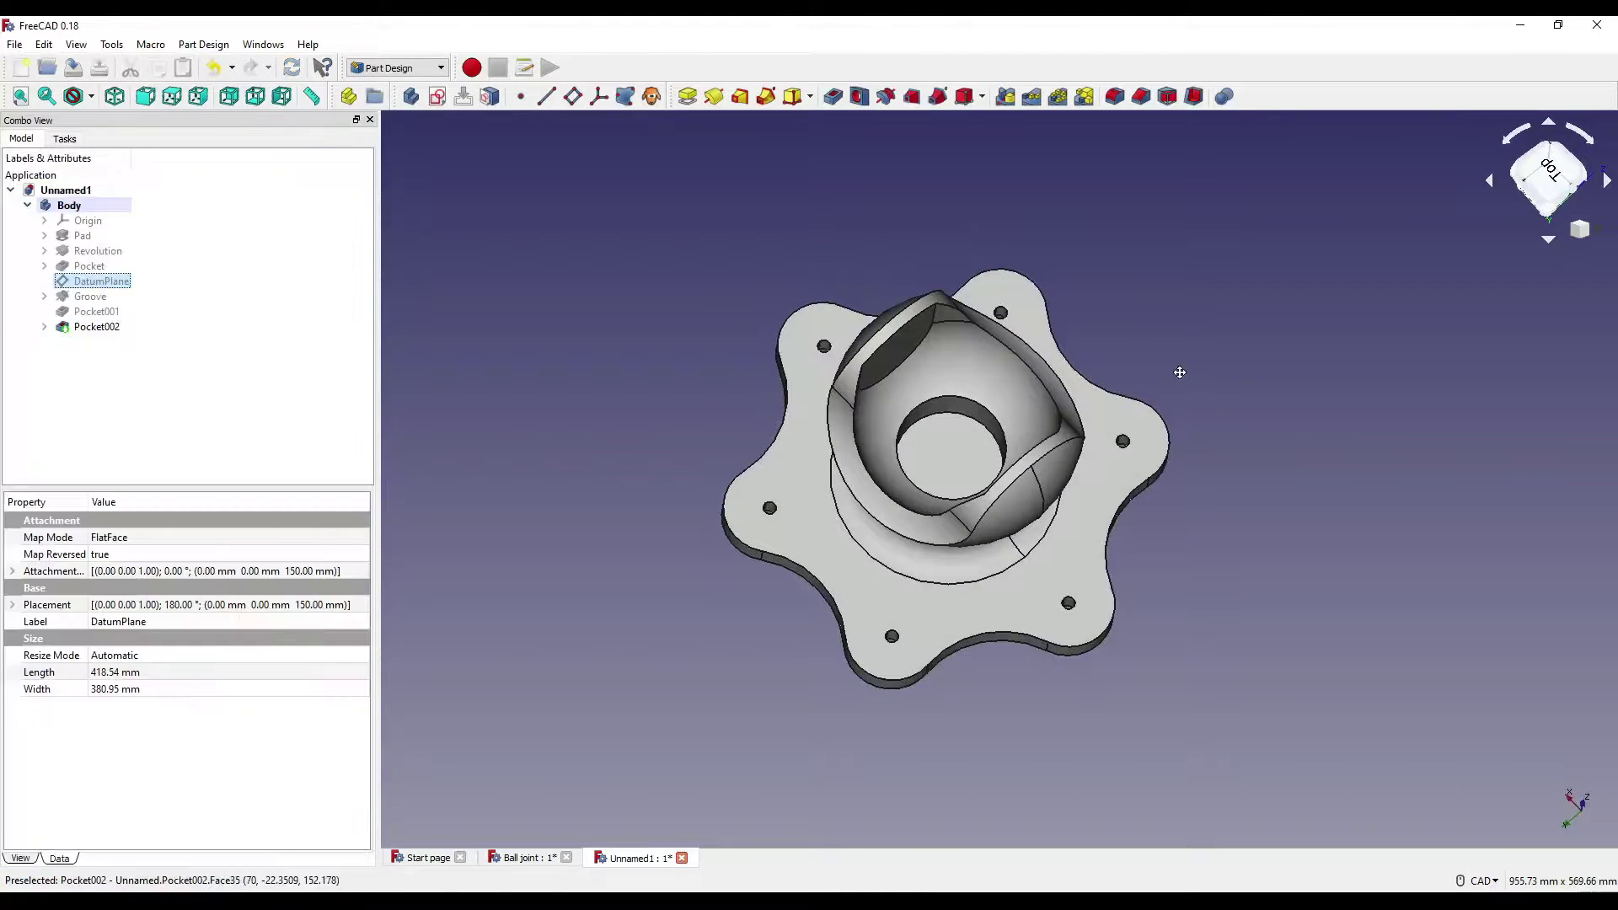
click(925, 467)
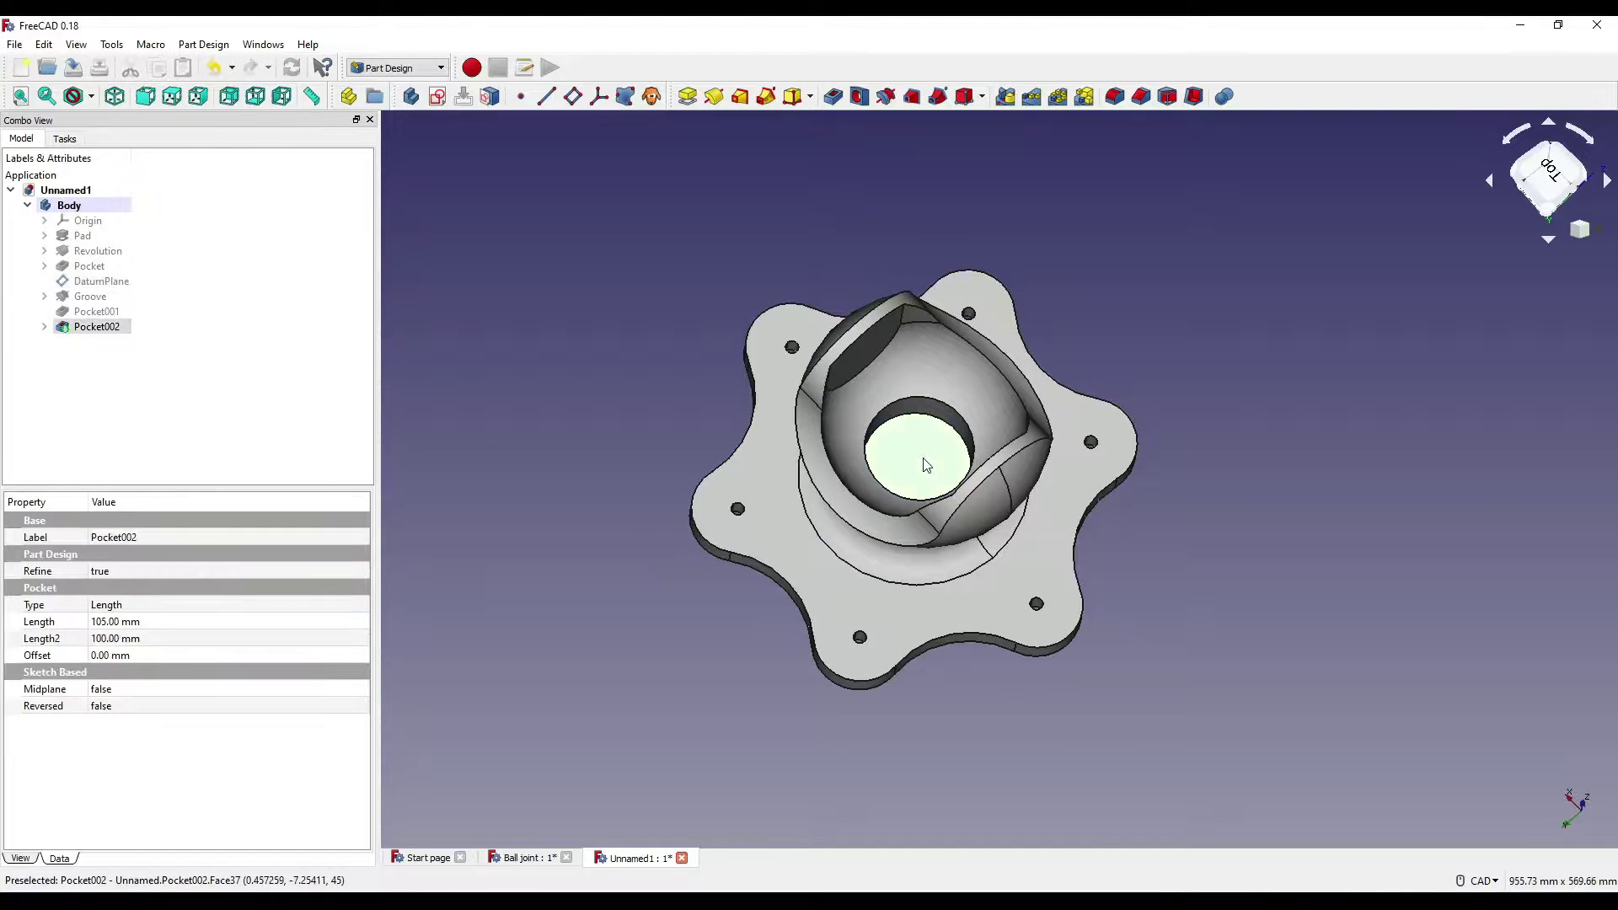
click(442, 103)
Step: Draw a centred circle constrained to 32 mm radius and close the sketch
click(668, 96)
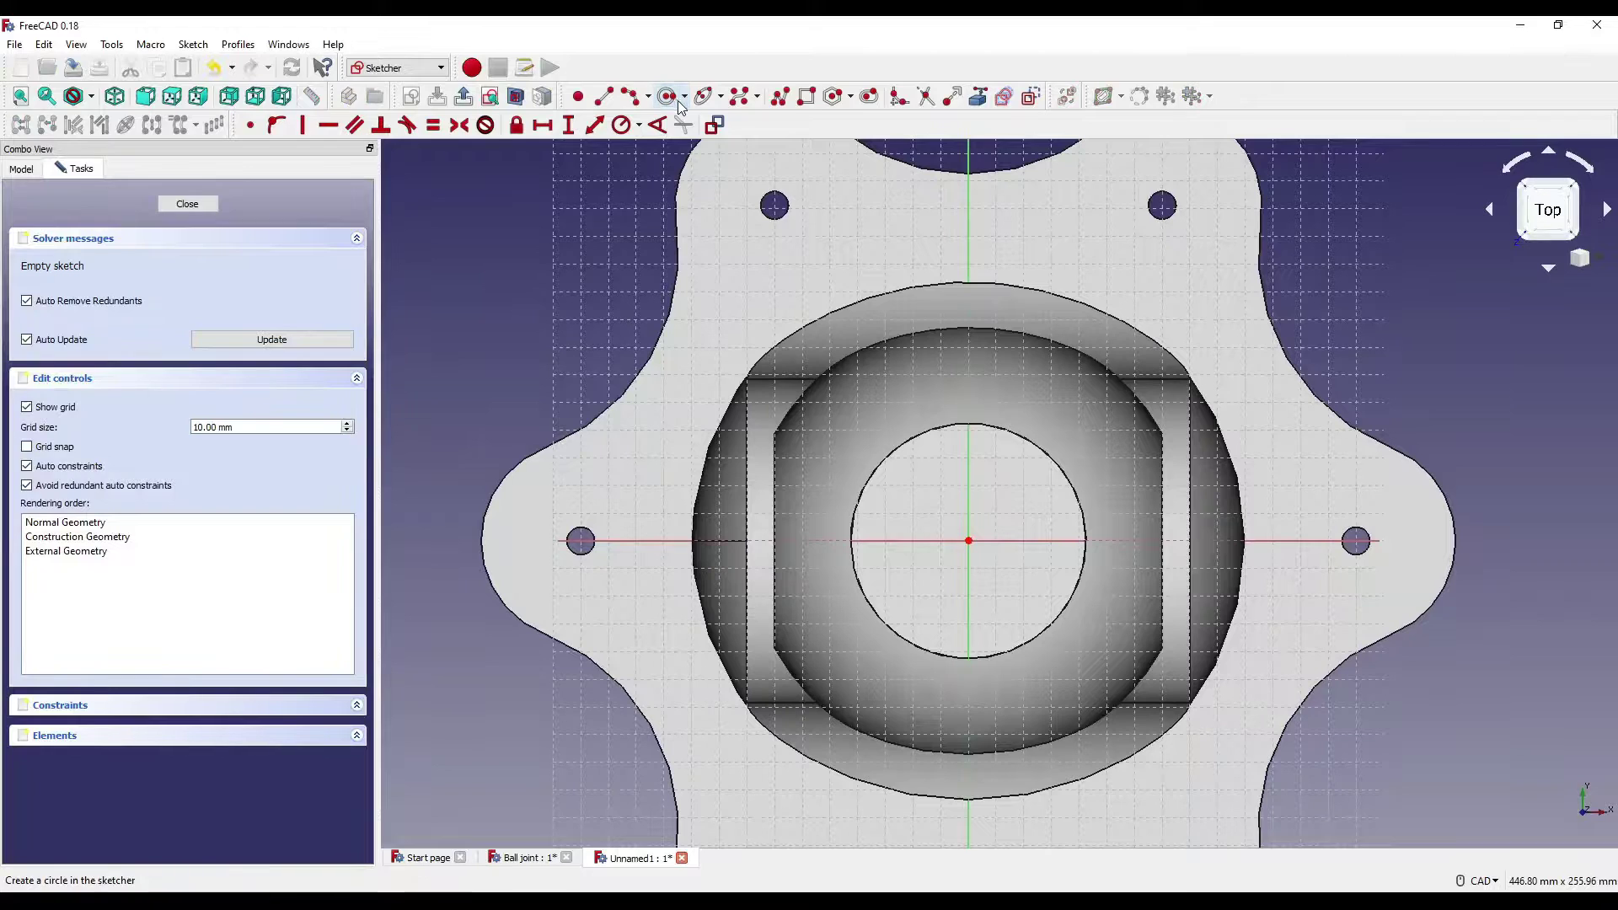
click(1009, 601)
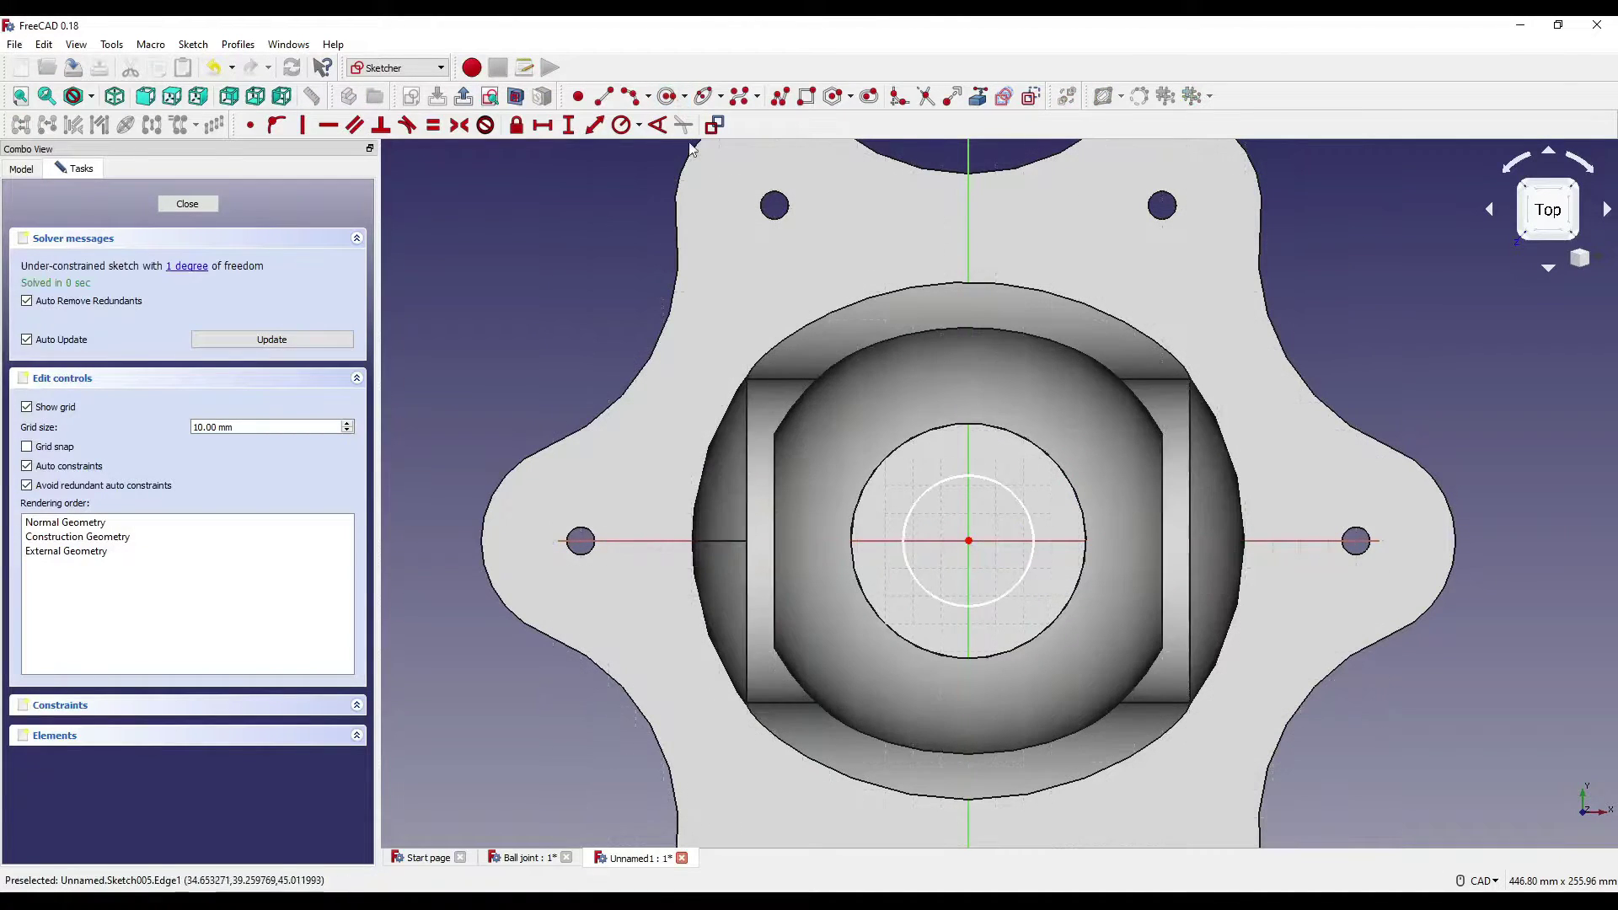
click(1025, 507)
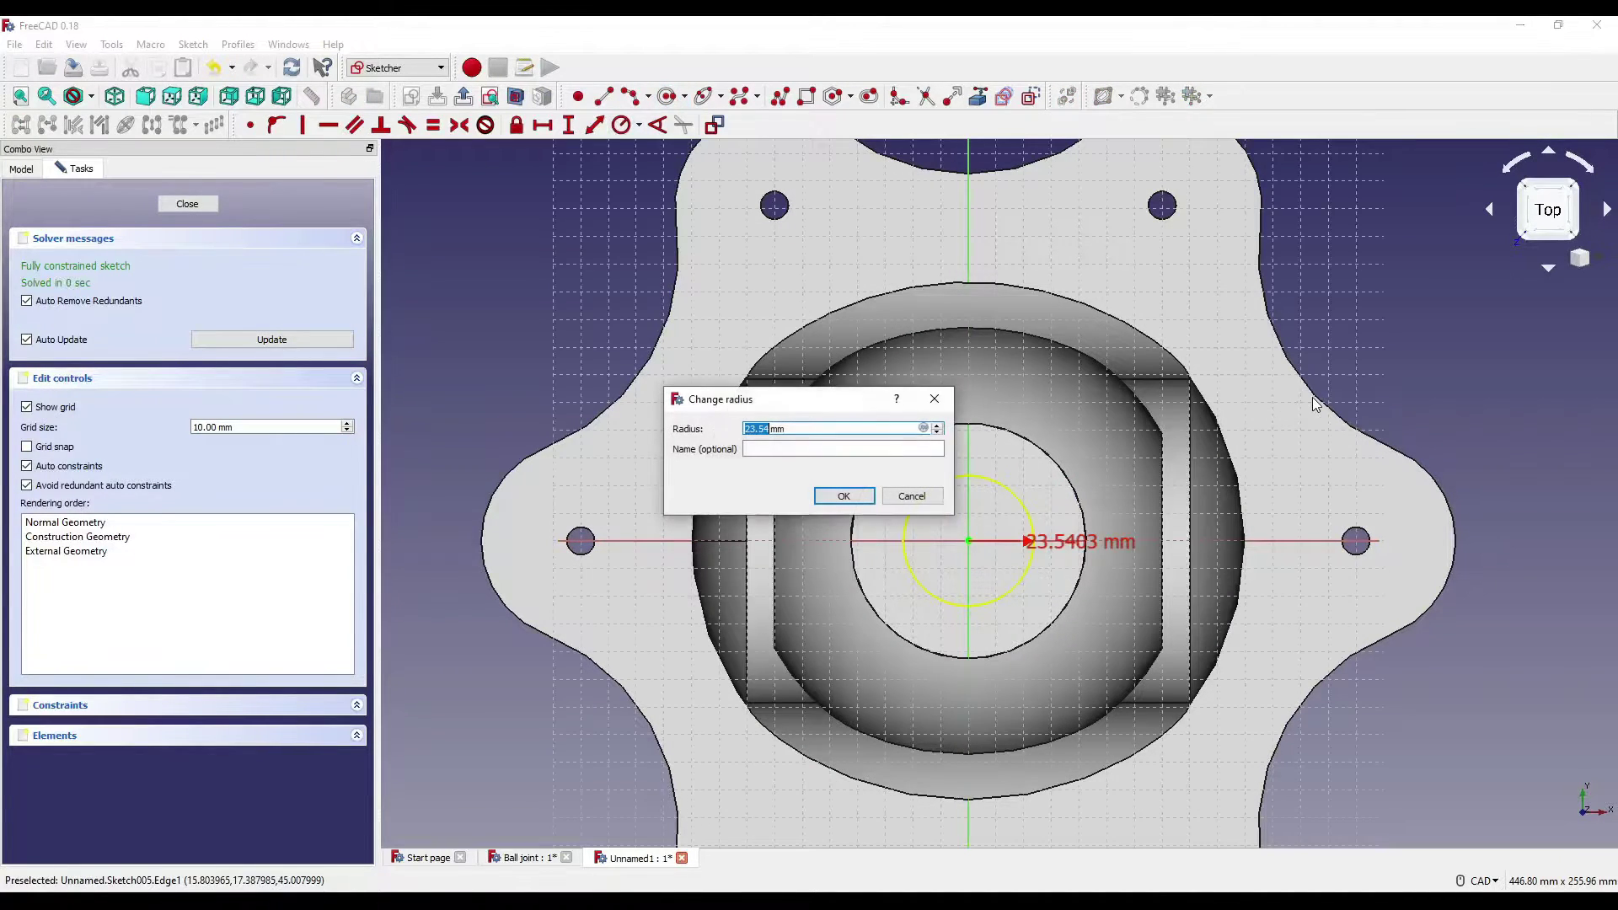
key(Return)
scroll(1198, 367, down, 2)
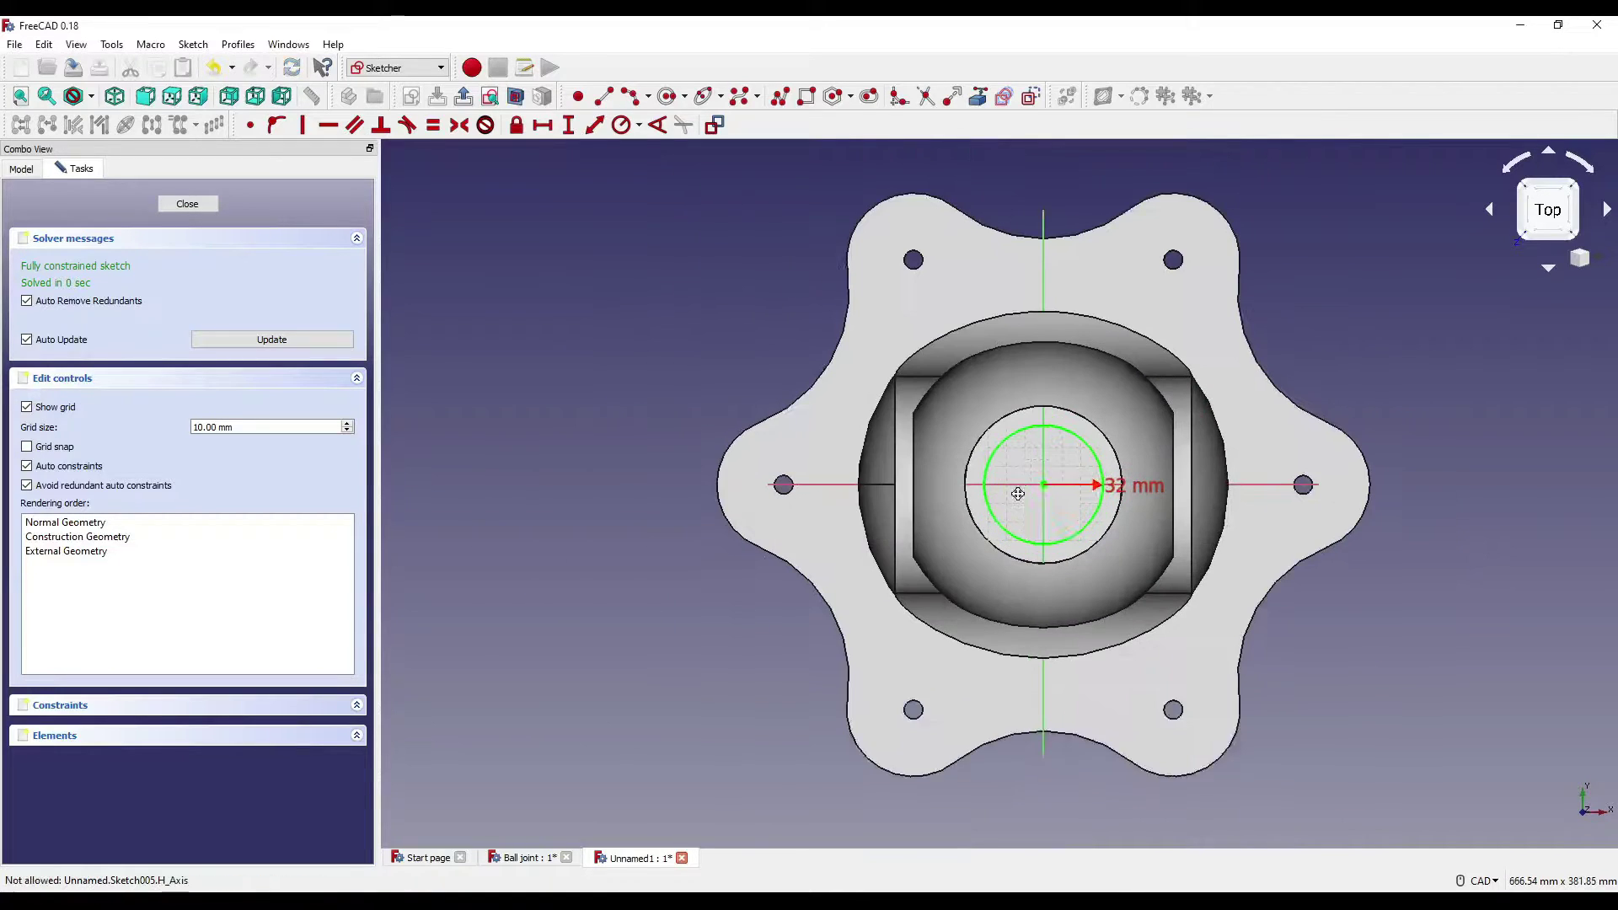
middle_drag(1014, 491, 897, 552)
scroll(960, 595, down, 2)
click(192, 204)
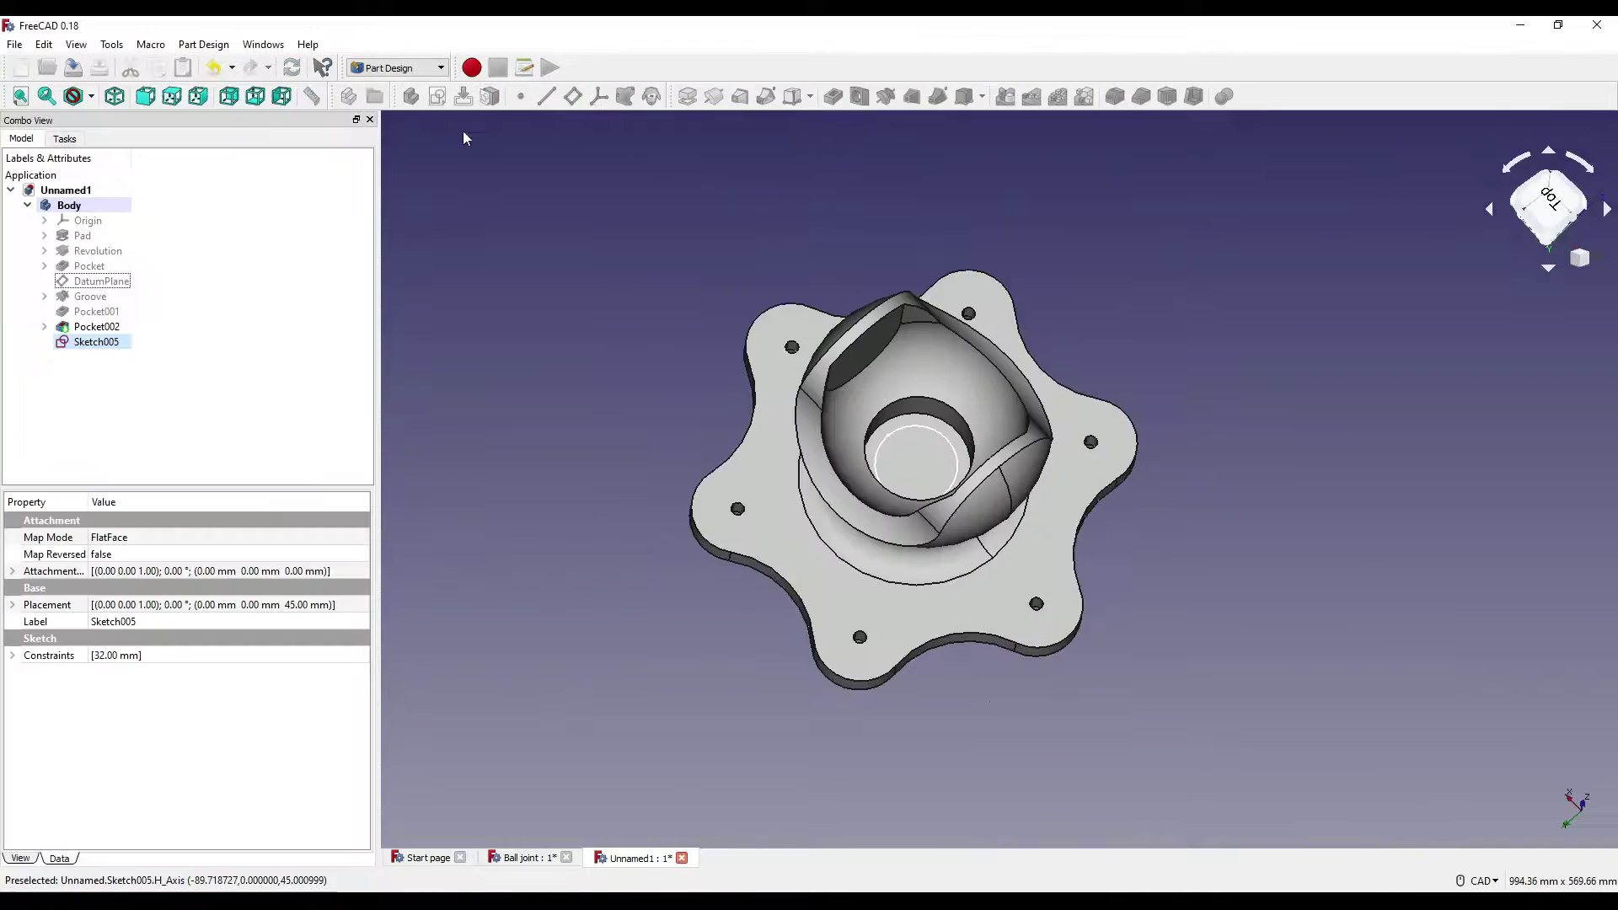
Step: Pocket the circle Through all, boring out the bottom of the base
click(833, 96)
click(270, 241)
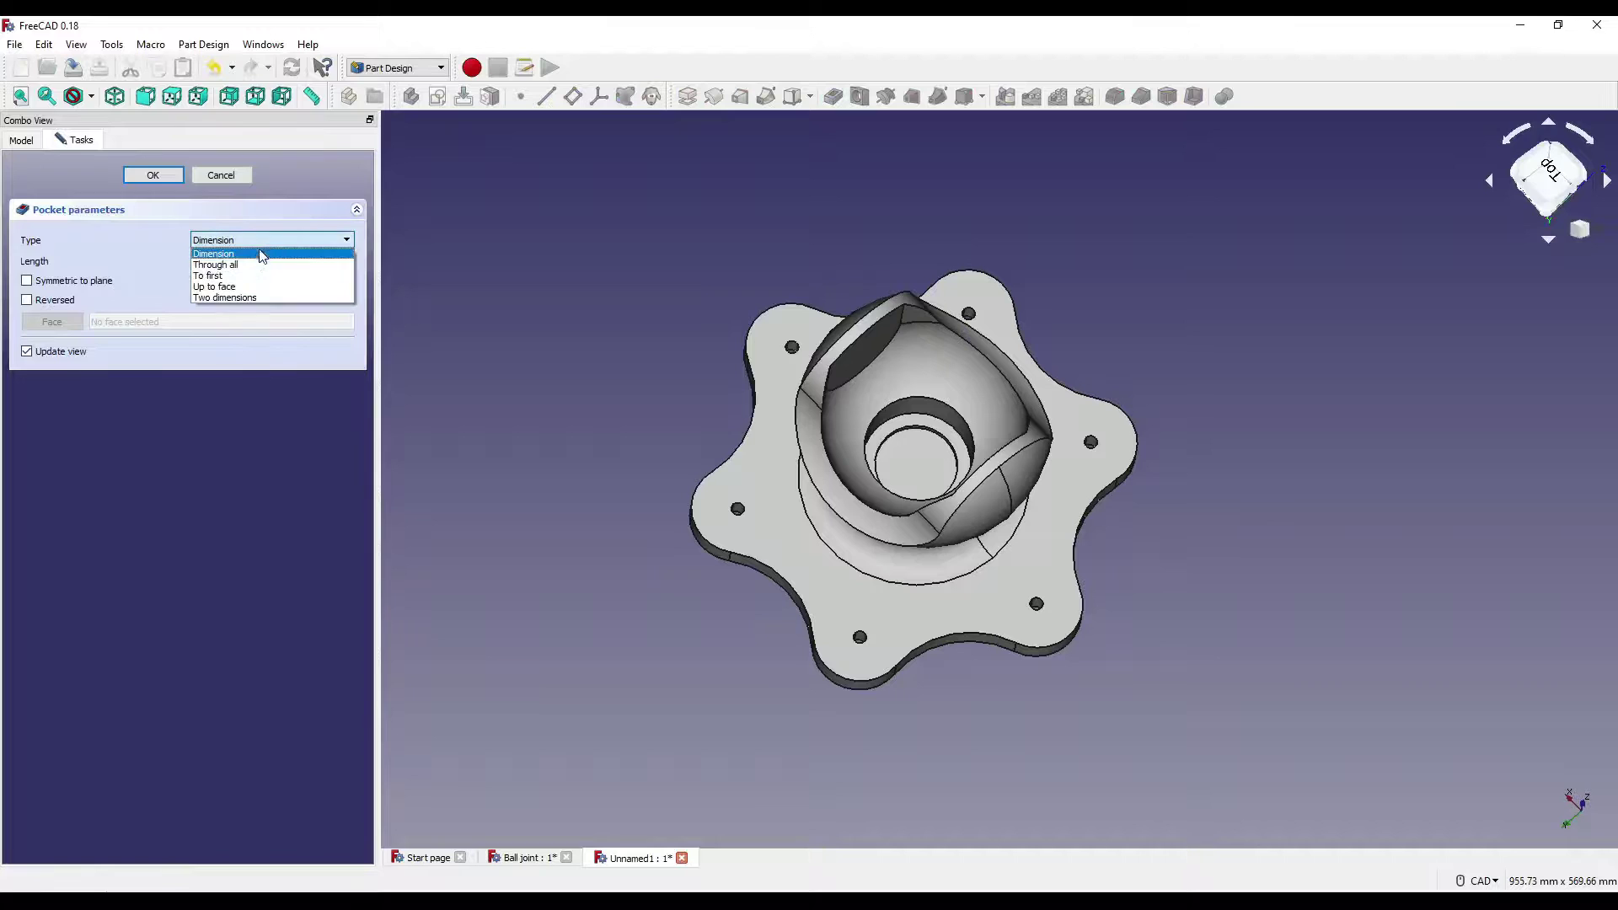
click(253, 263)
click(155, 175)
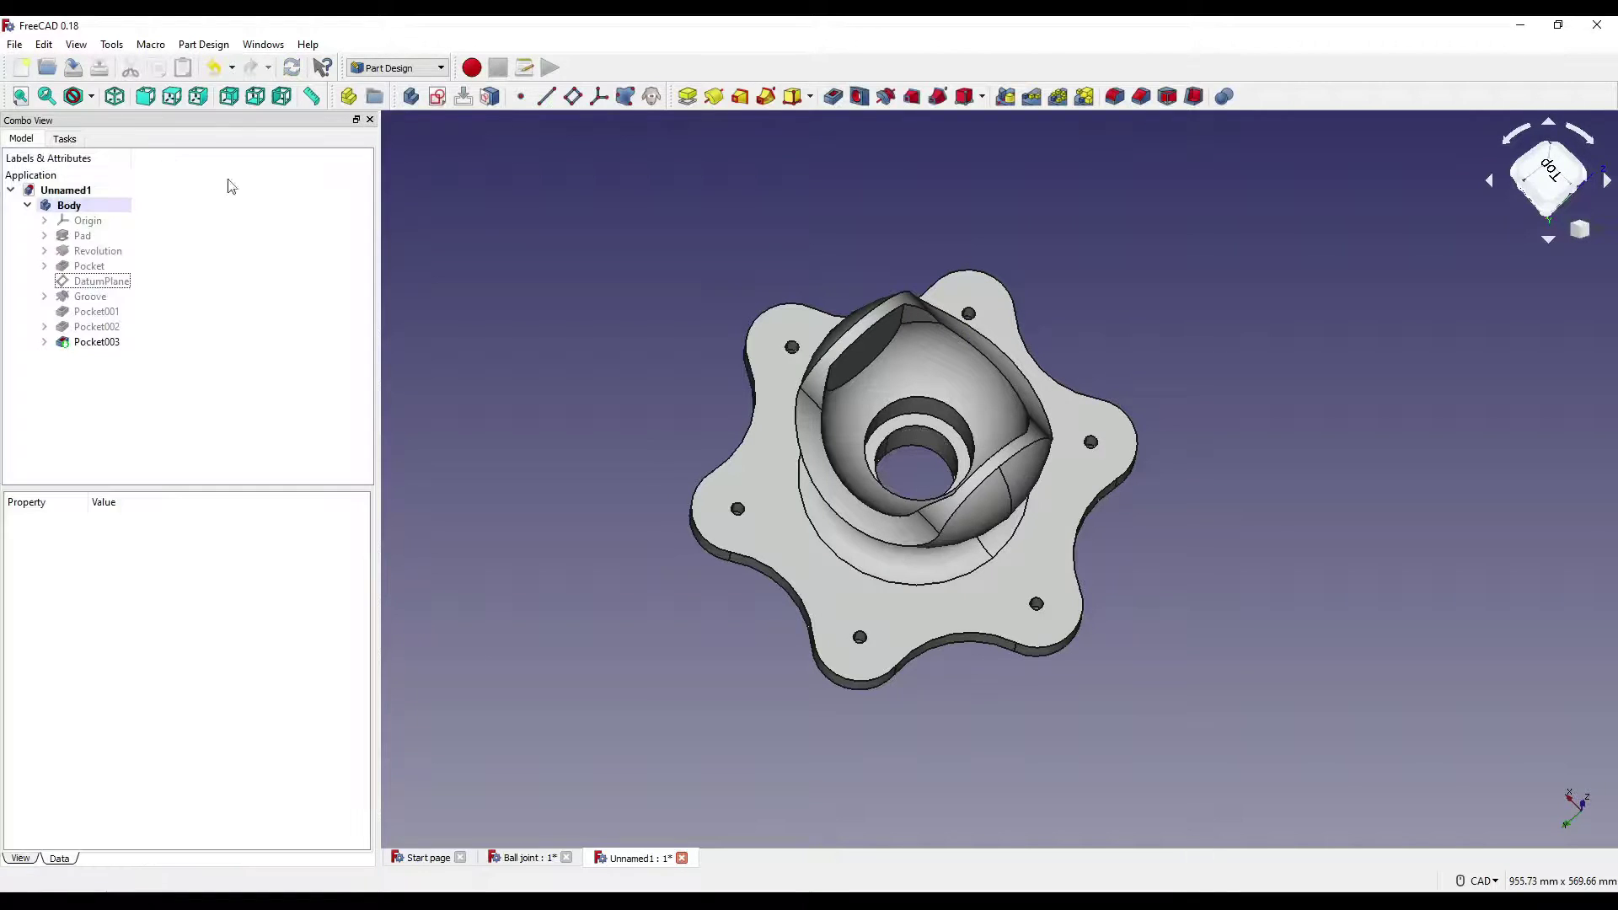
middle_drag(1135, 498, 1065, 449)
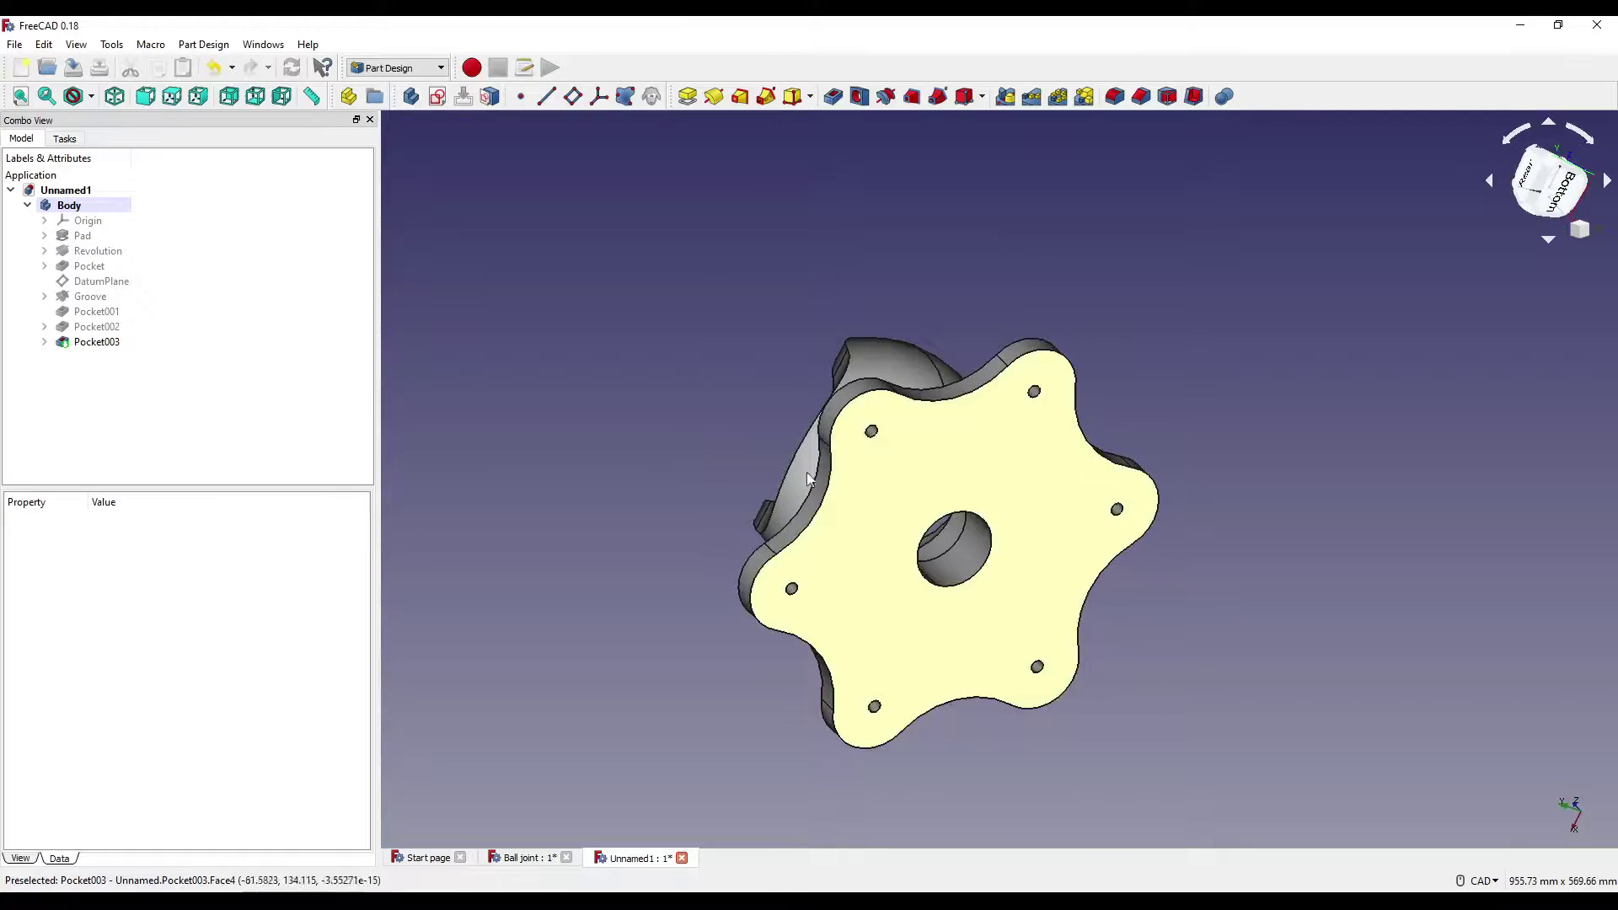
Step: Start a sketch on the flange's bottom face and draw two circles centred on the origin
click(1035, 445)
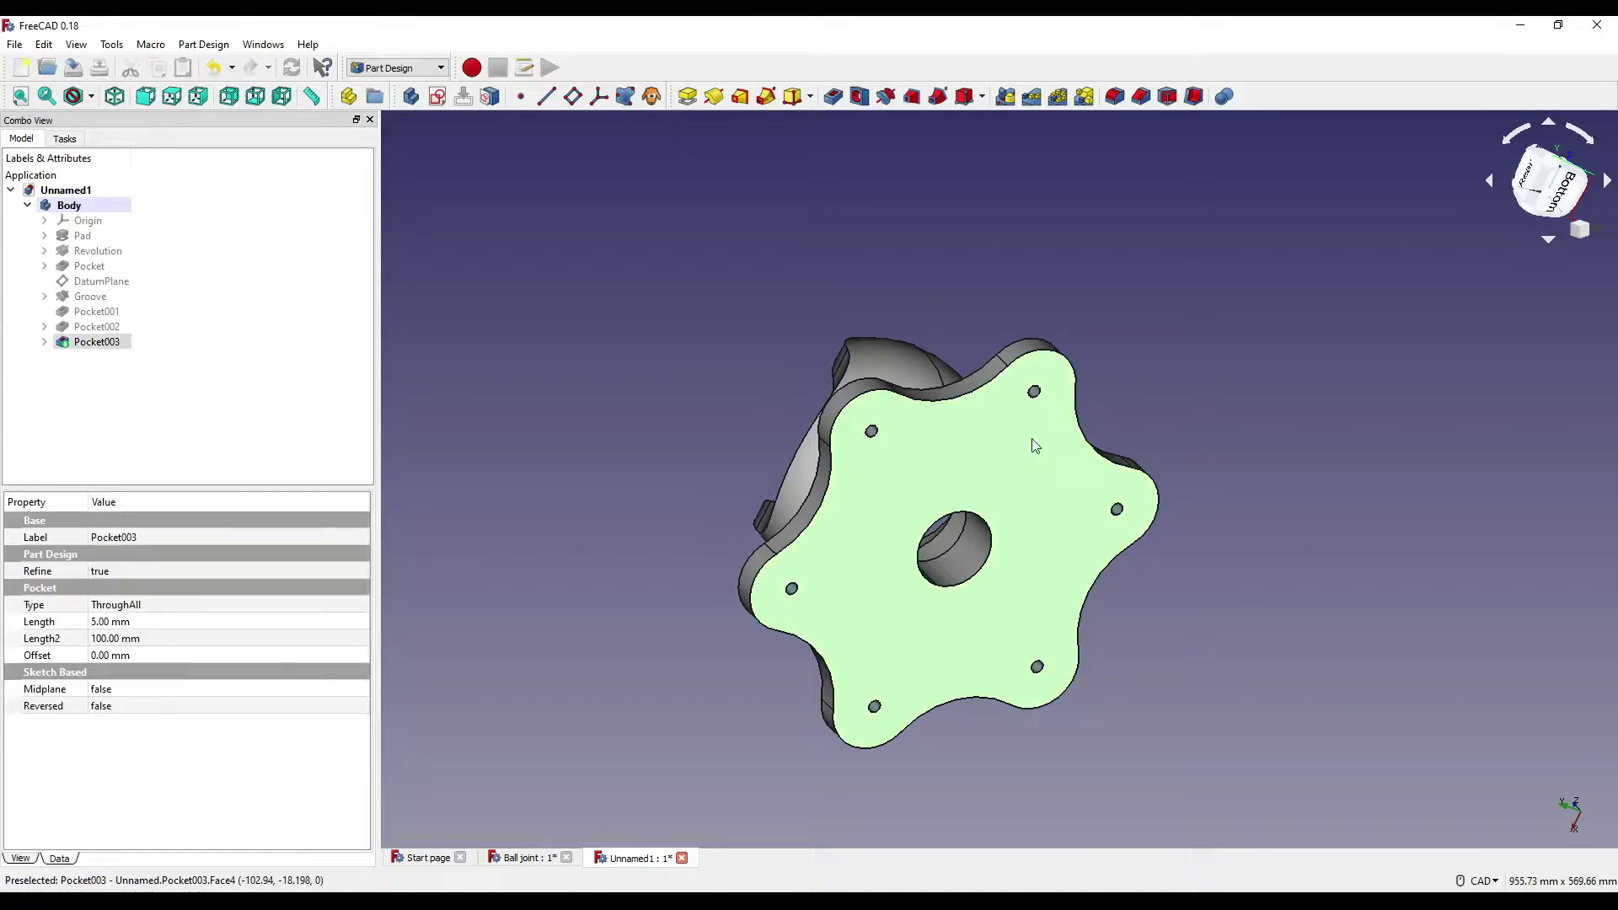
click(437, 96)
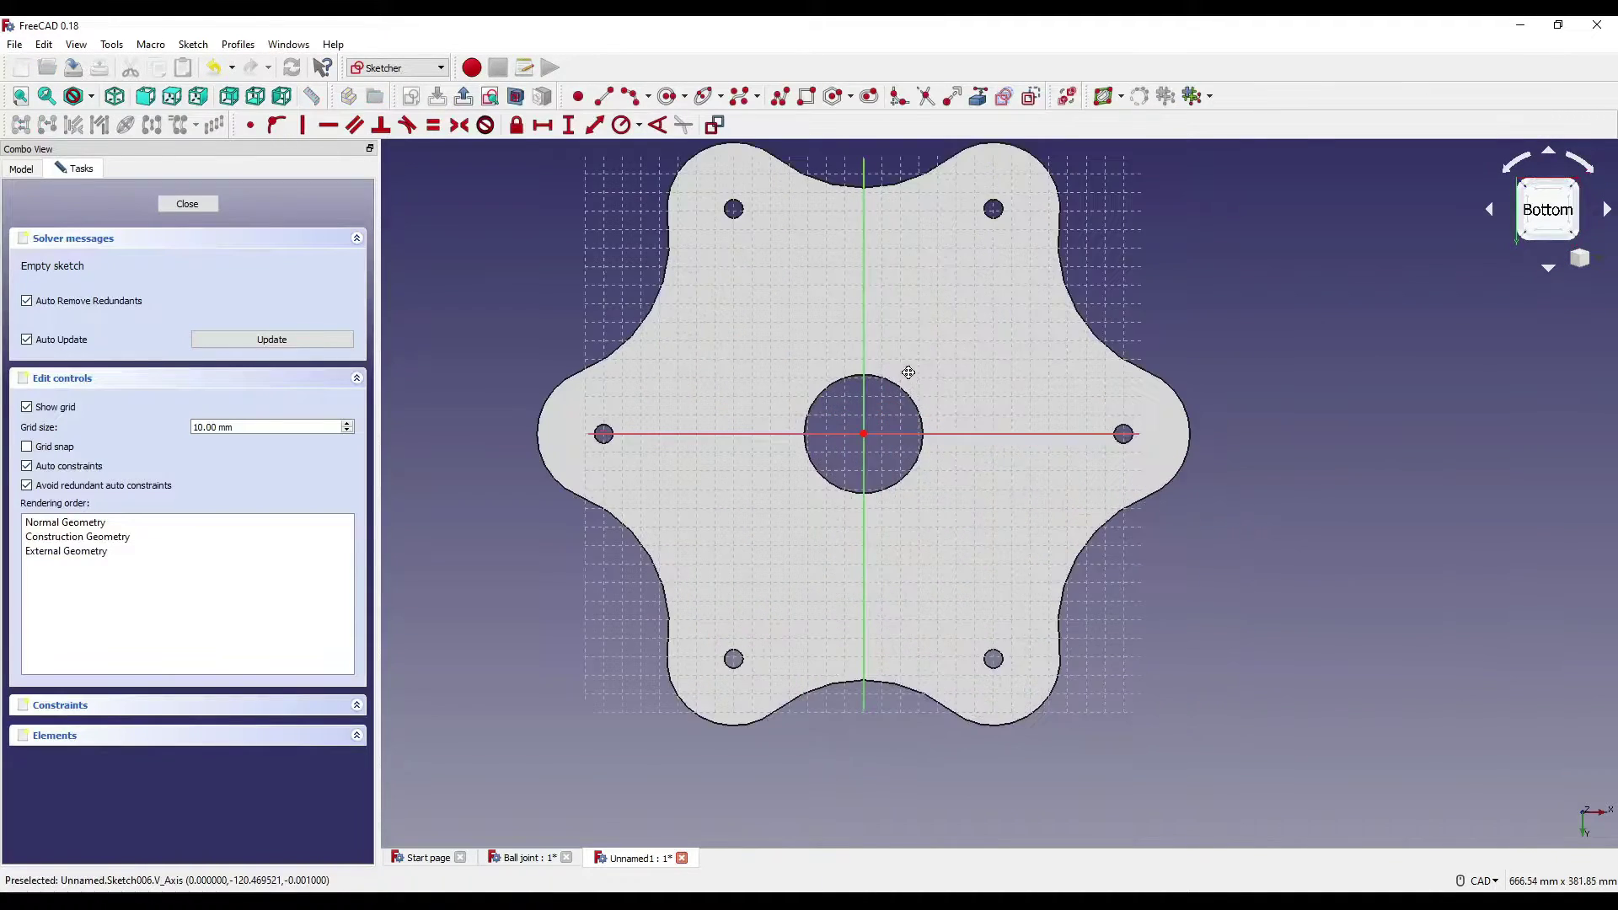
click(667, 97)
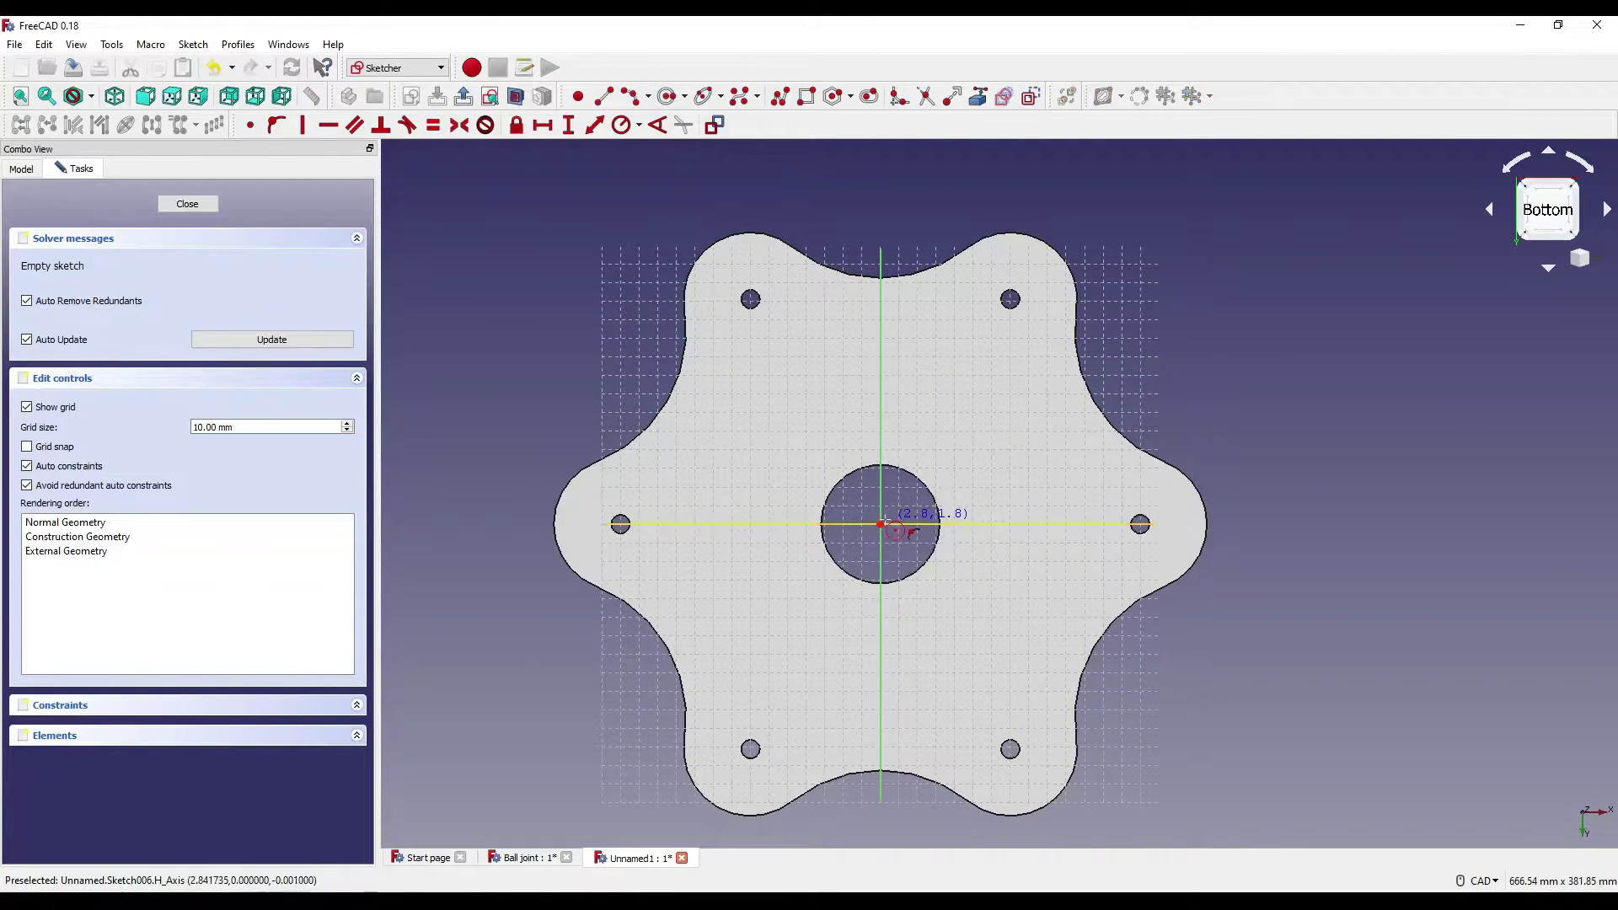
click(881, 525)
click(1043, 567)
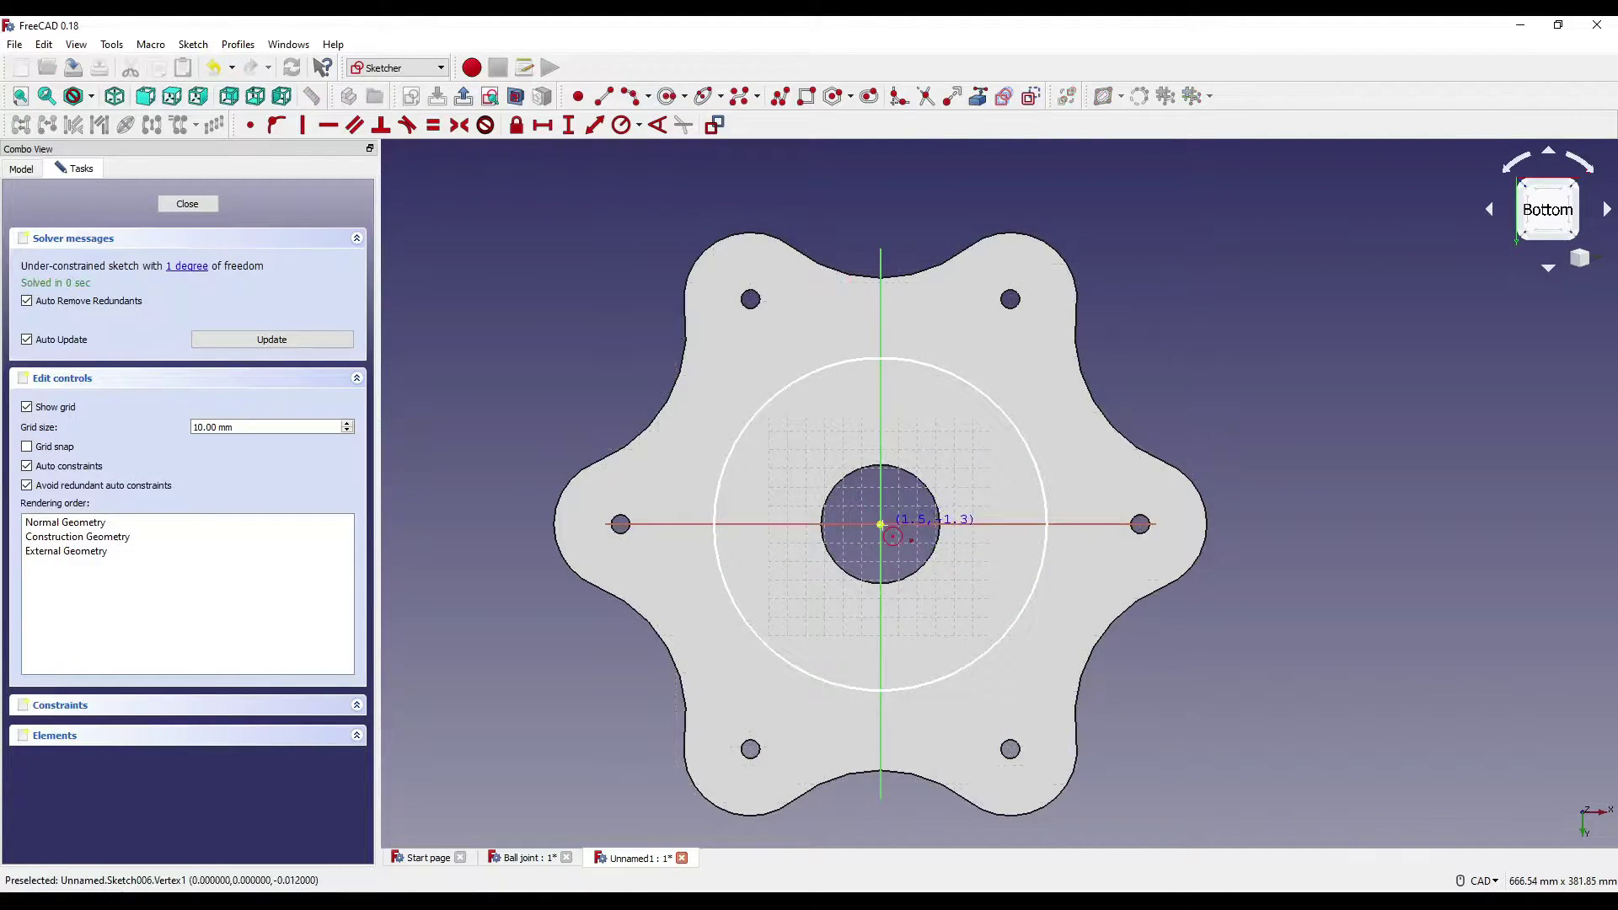
click(881, 525)
click(998, 590)
middle_drag(954, 278, 925, 263)
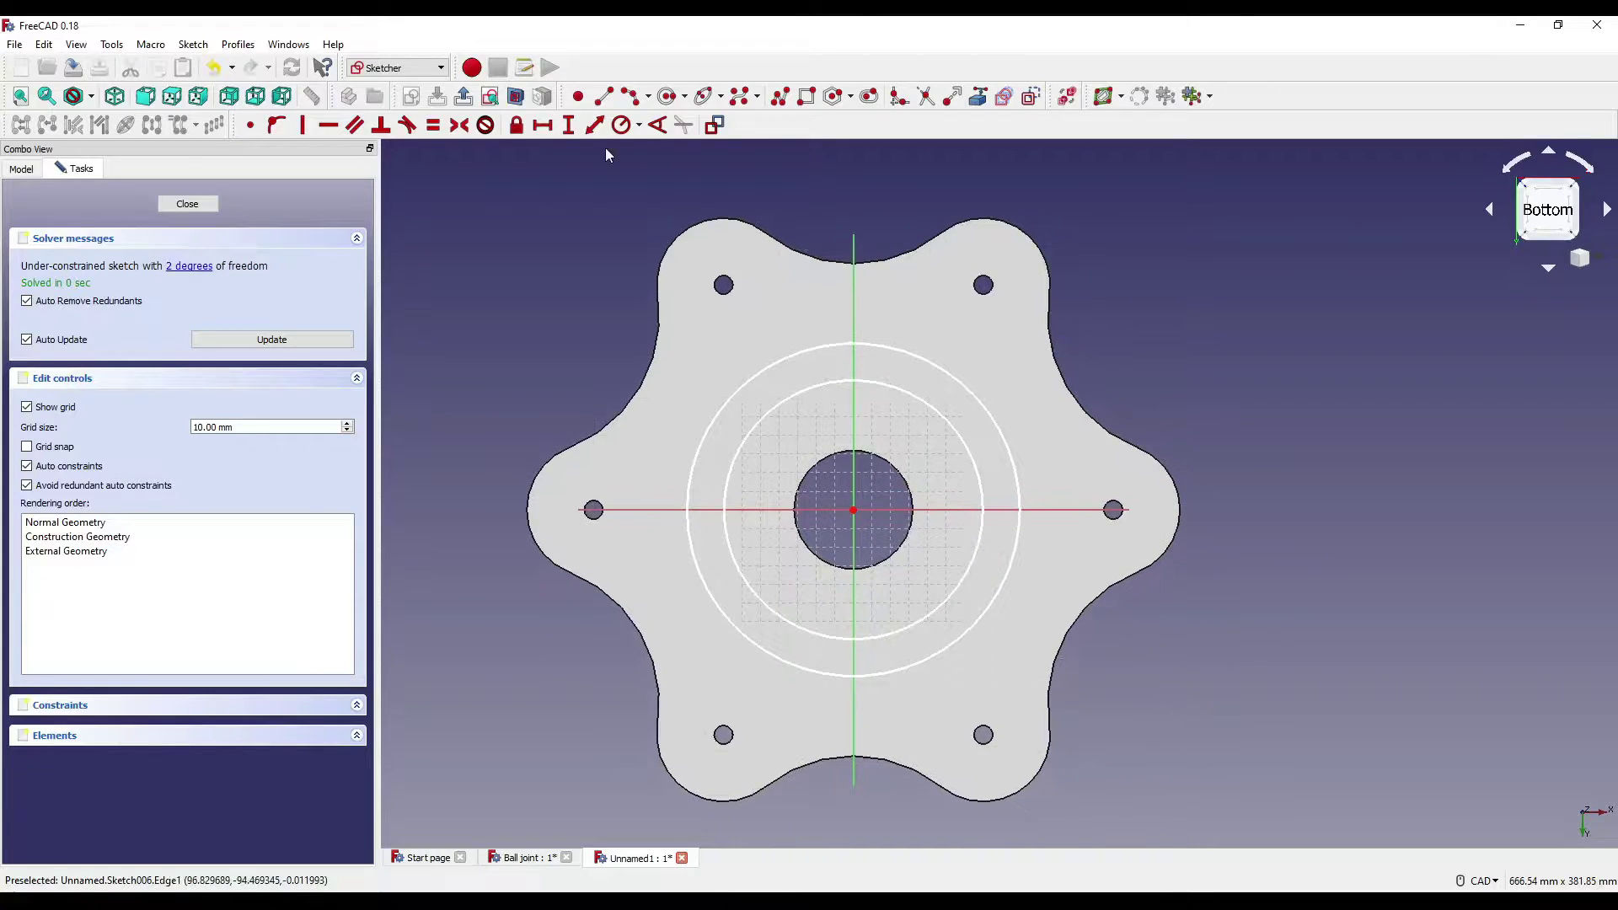
Step: Constrain the circles to 60 mm and 152/2 (76 mm) radius, then close the sketch
click(621, 124)
click(966, 448)
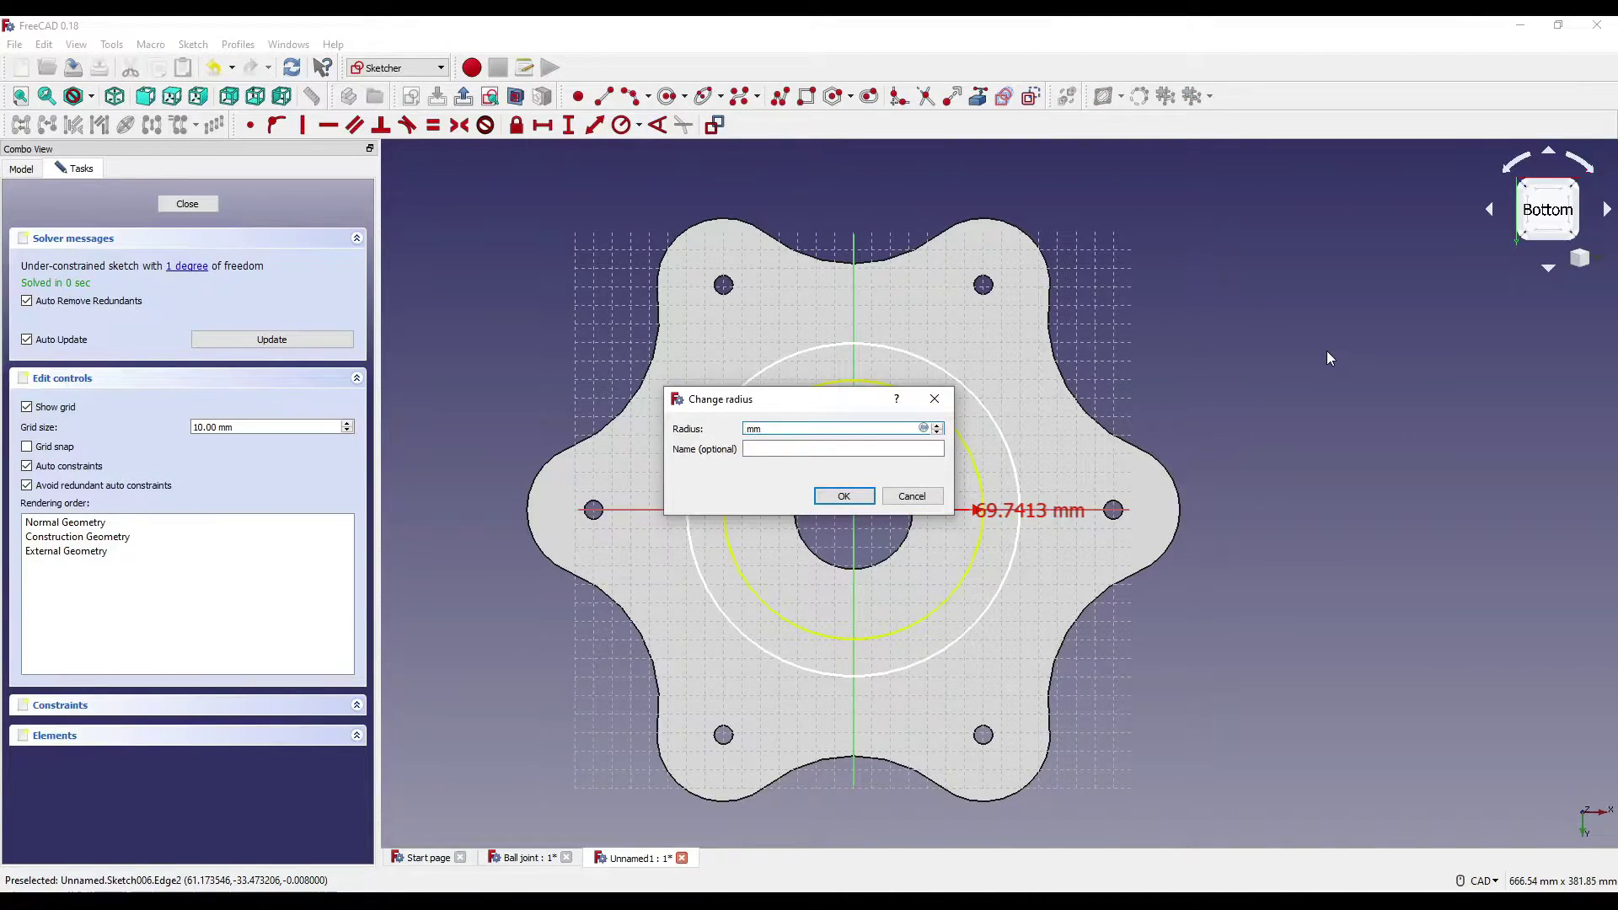
text(60)
key(Return)
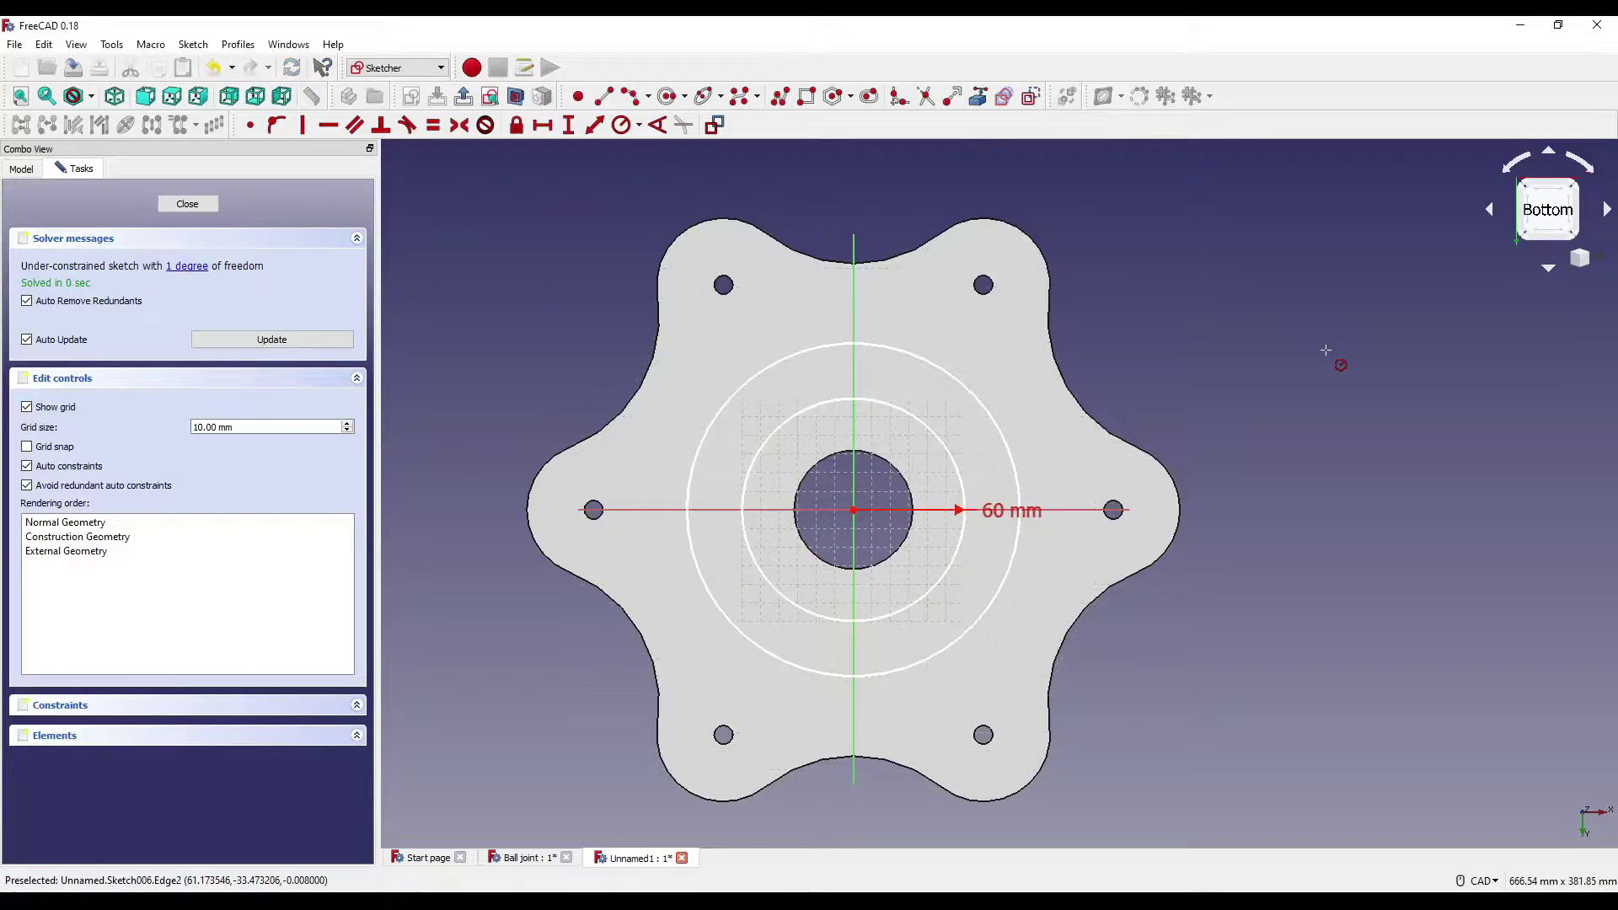
click(983, 405)
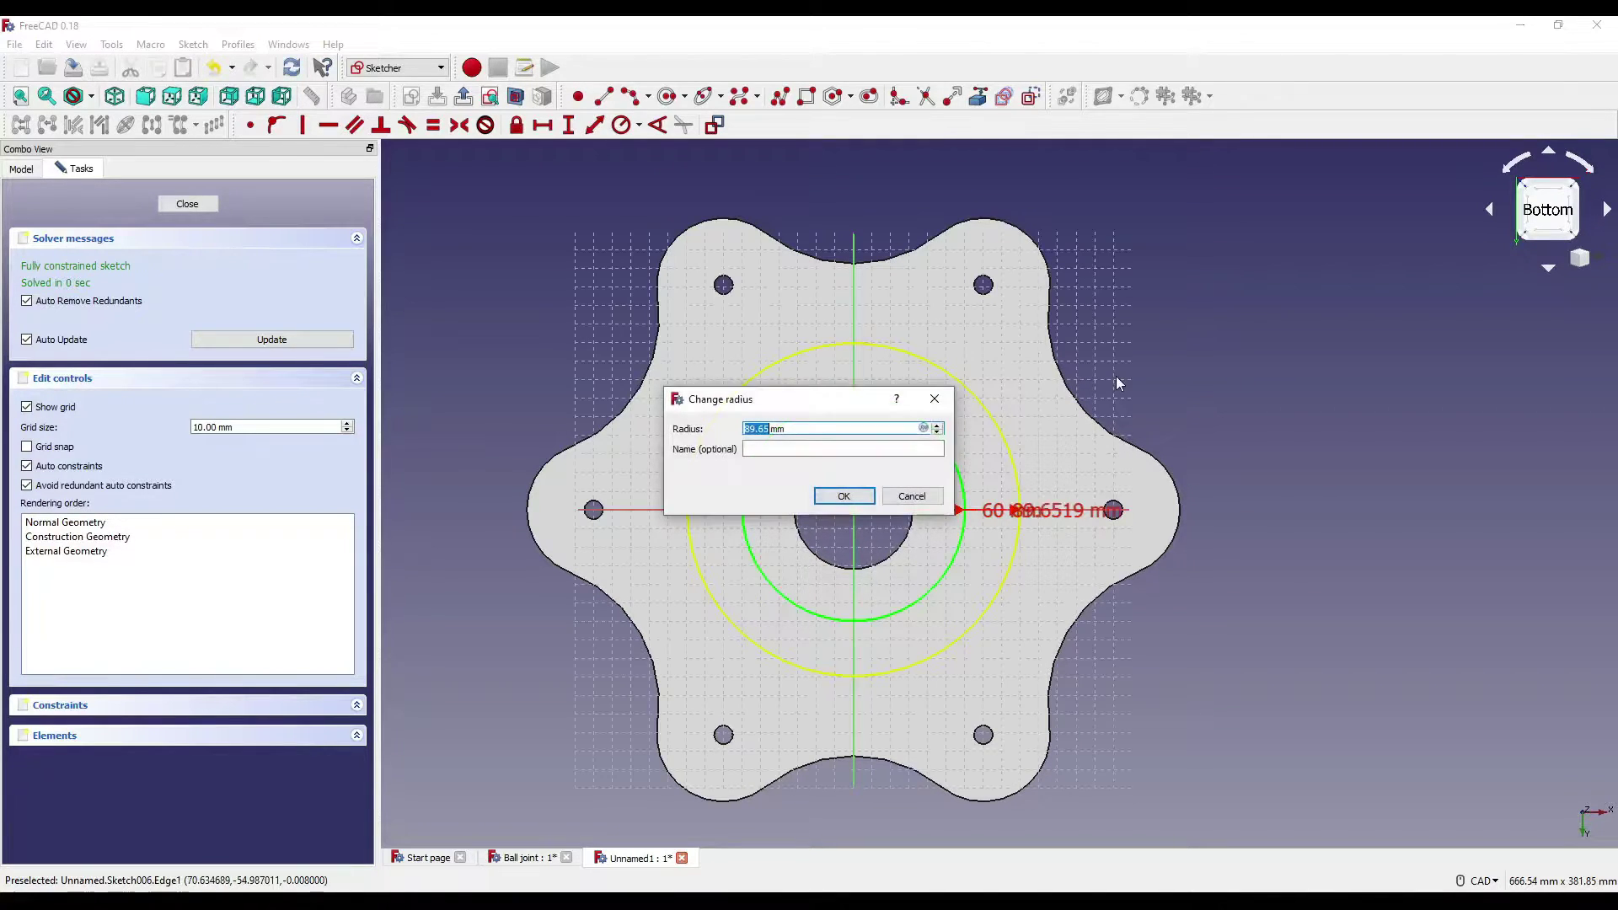
text(152/2)
key(Return)
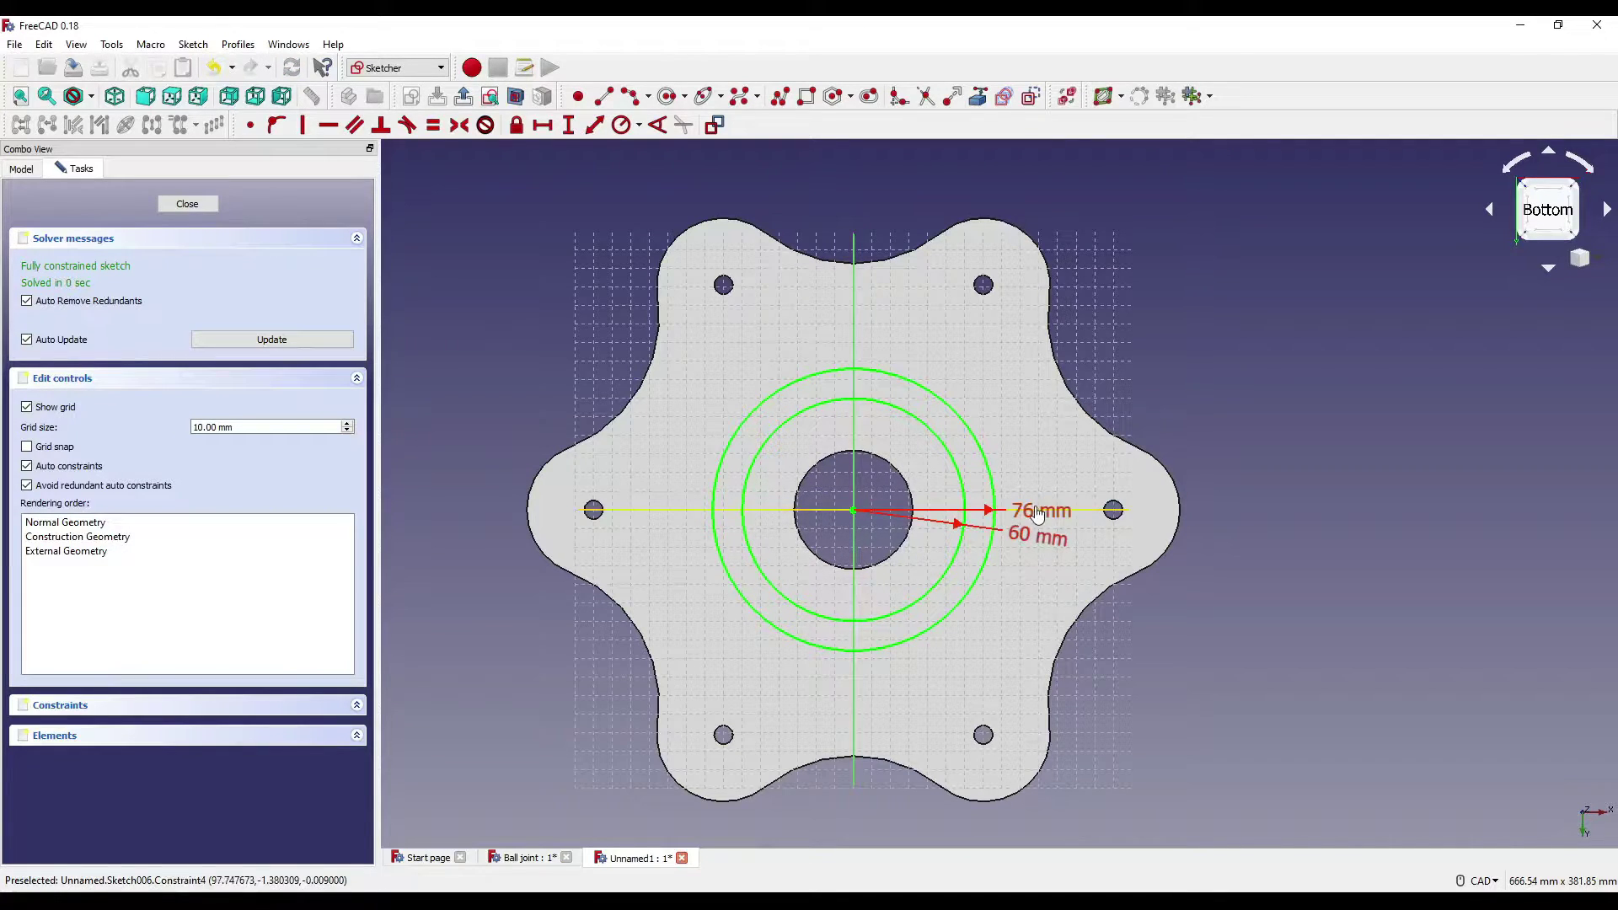
drag(1030, 512, 1024, 442)
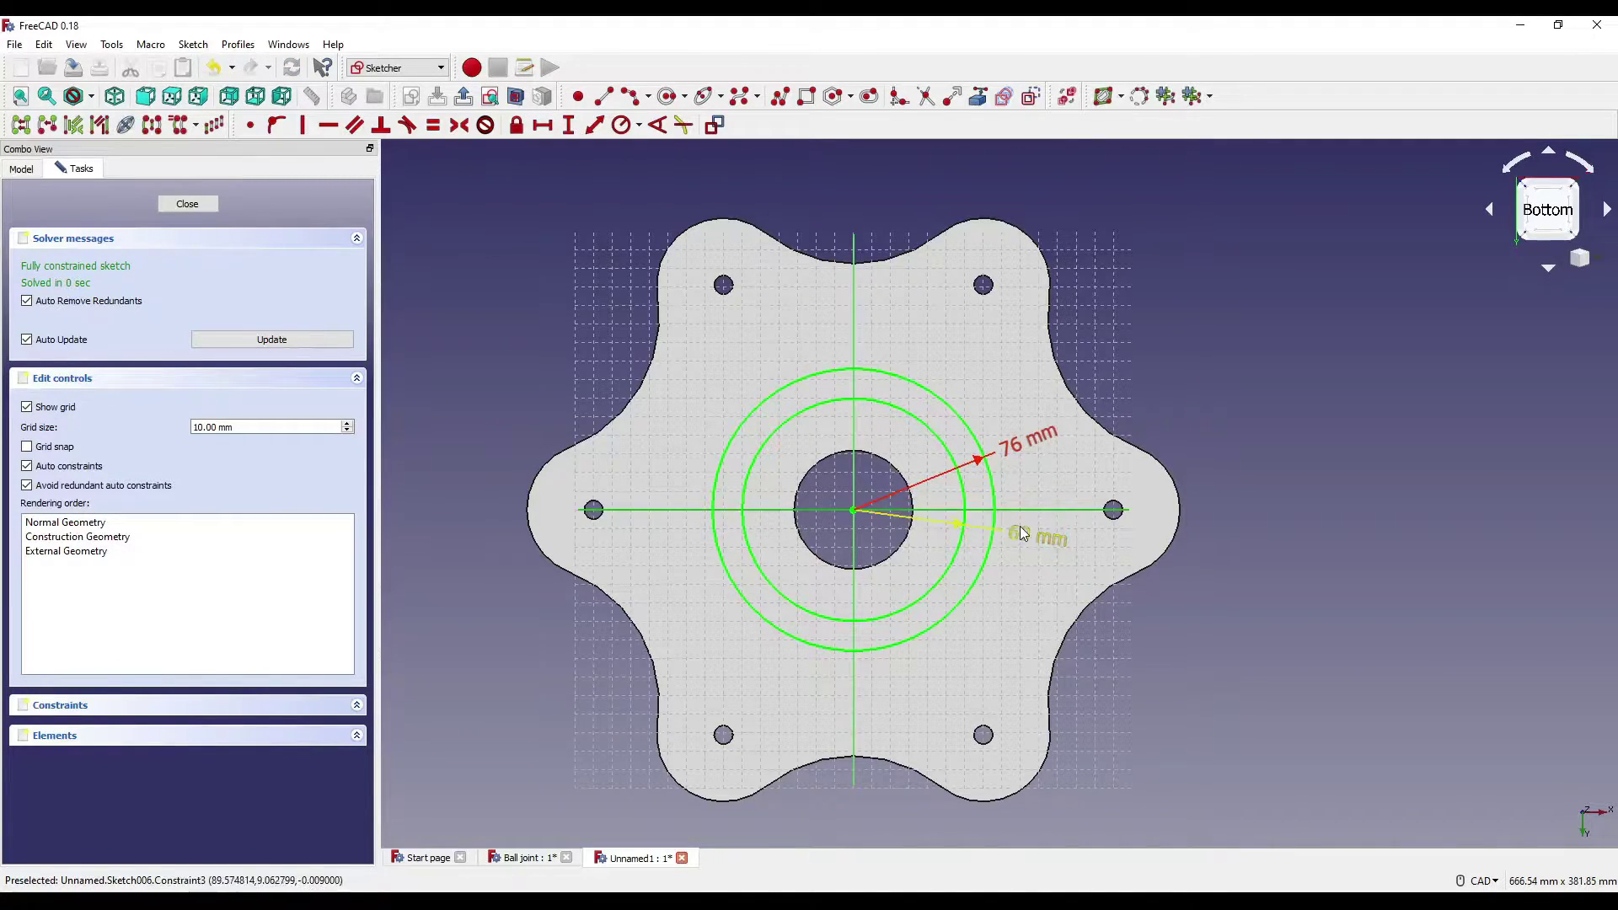
click(181, 204)
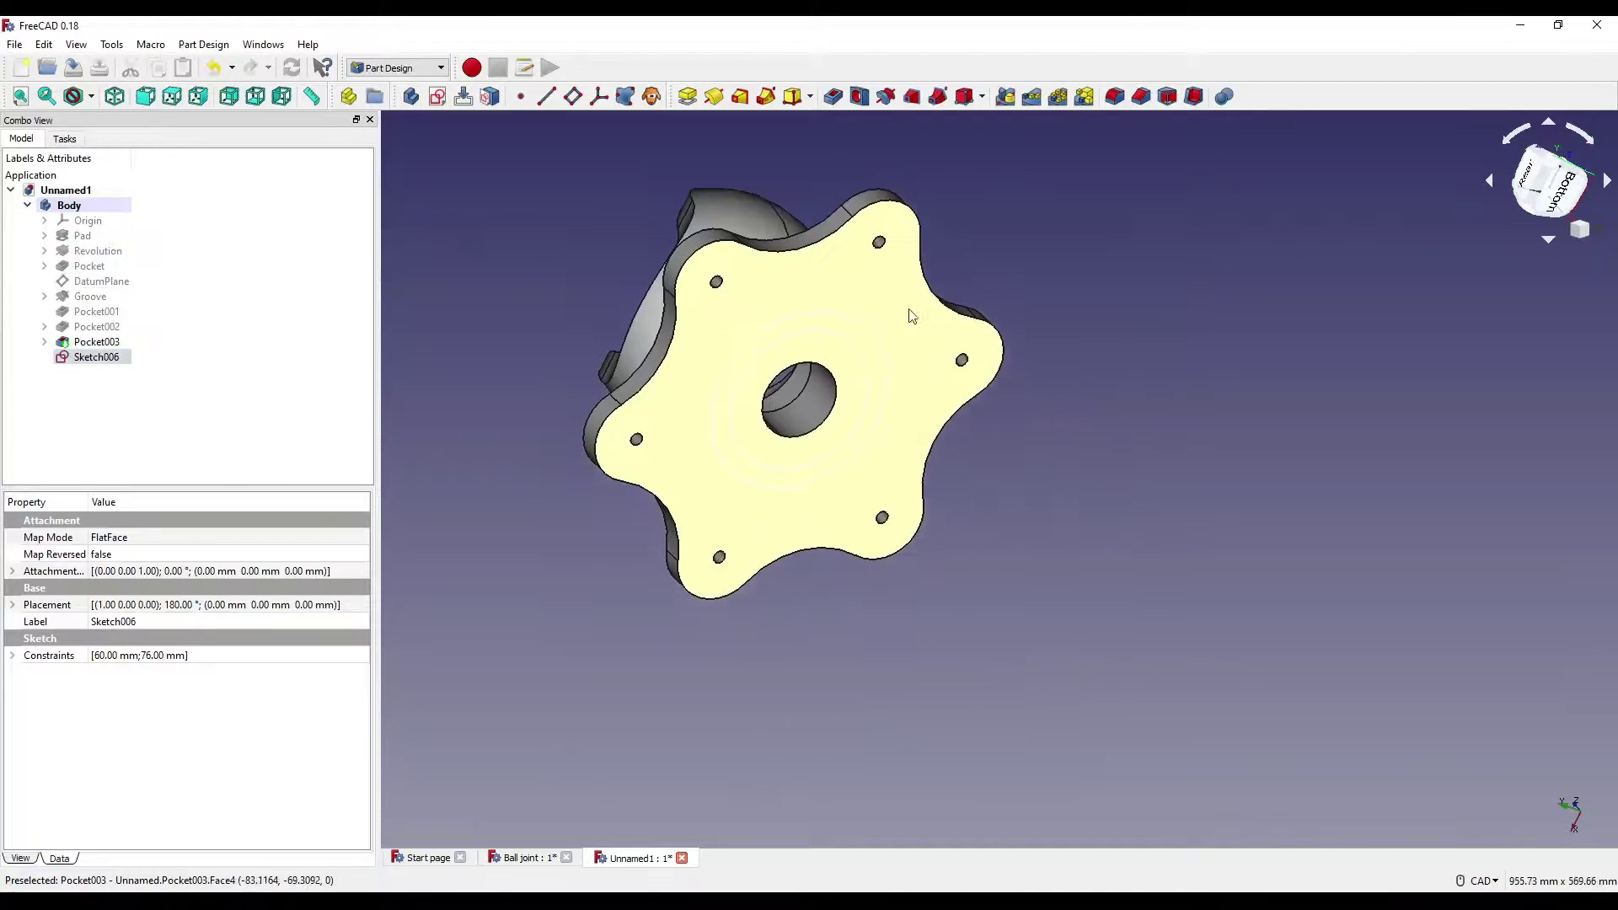
Step: Pad the ring sketch 6 mm into a collar under the flange
click(688, 96)
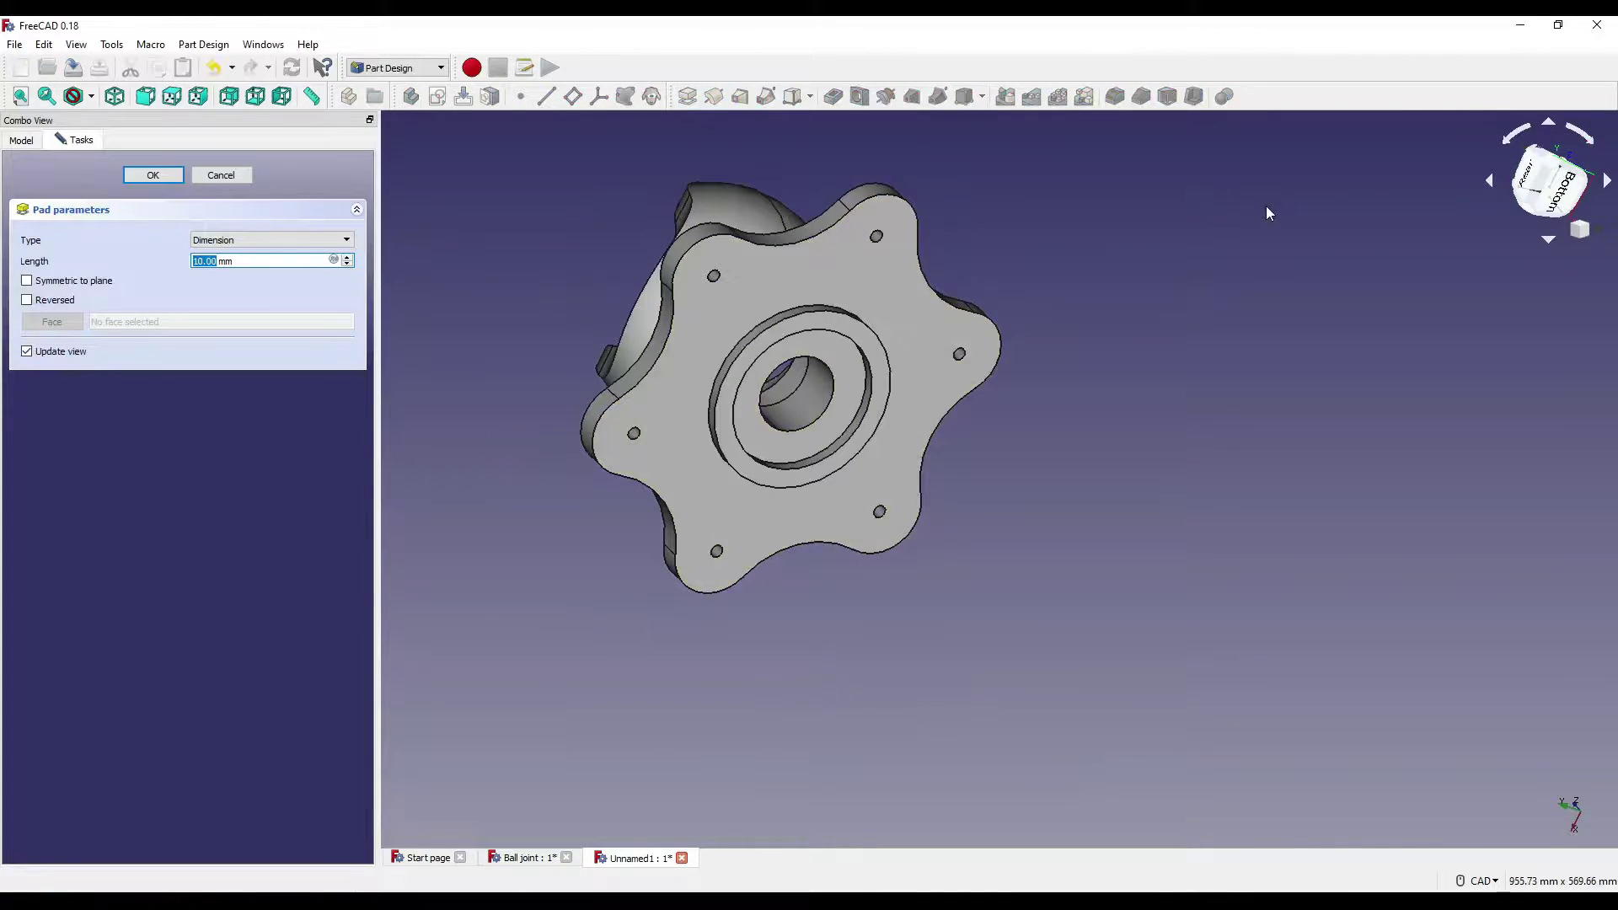
text(6)
key(Return)
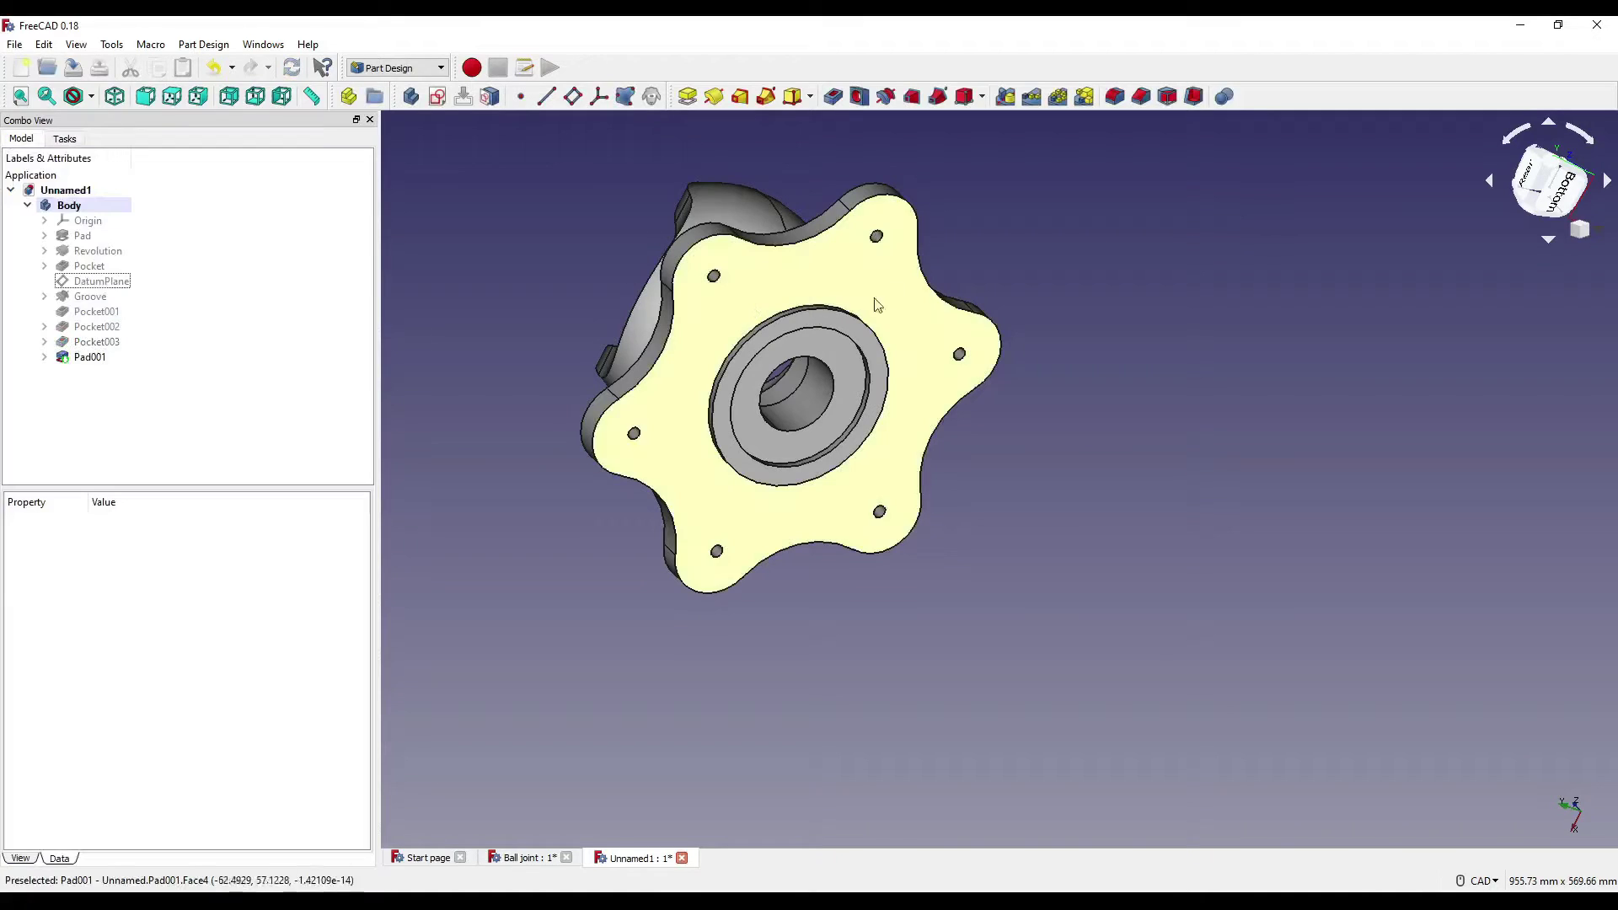
middle_drag(1091, 200, 1196, 506)
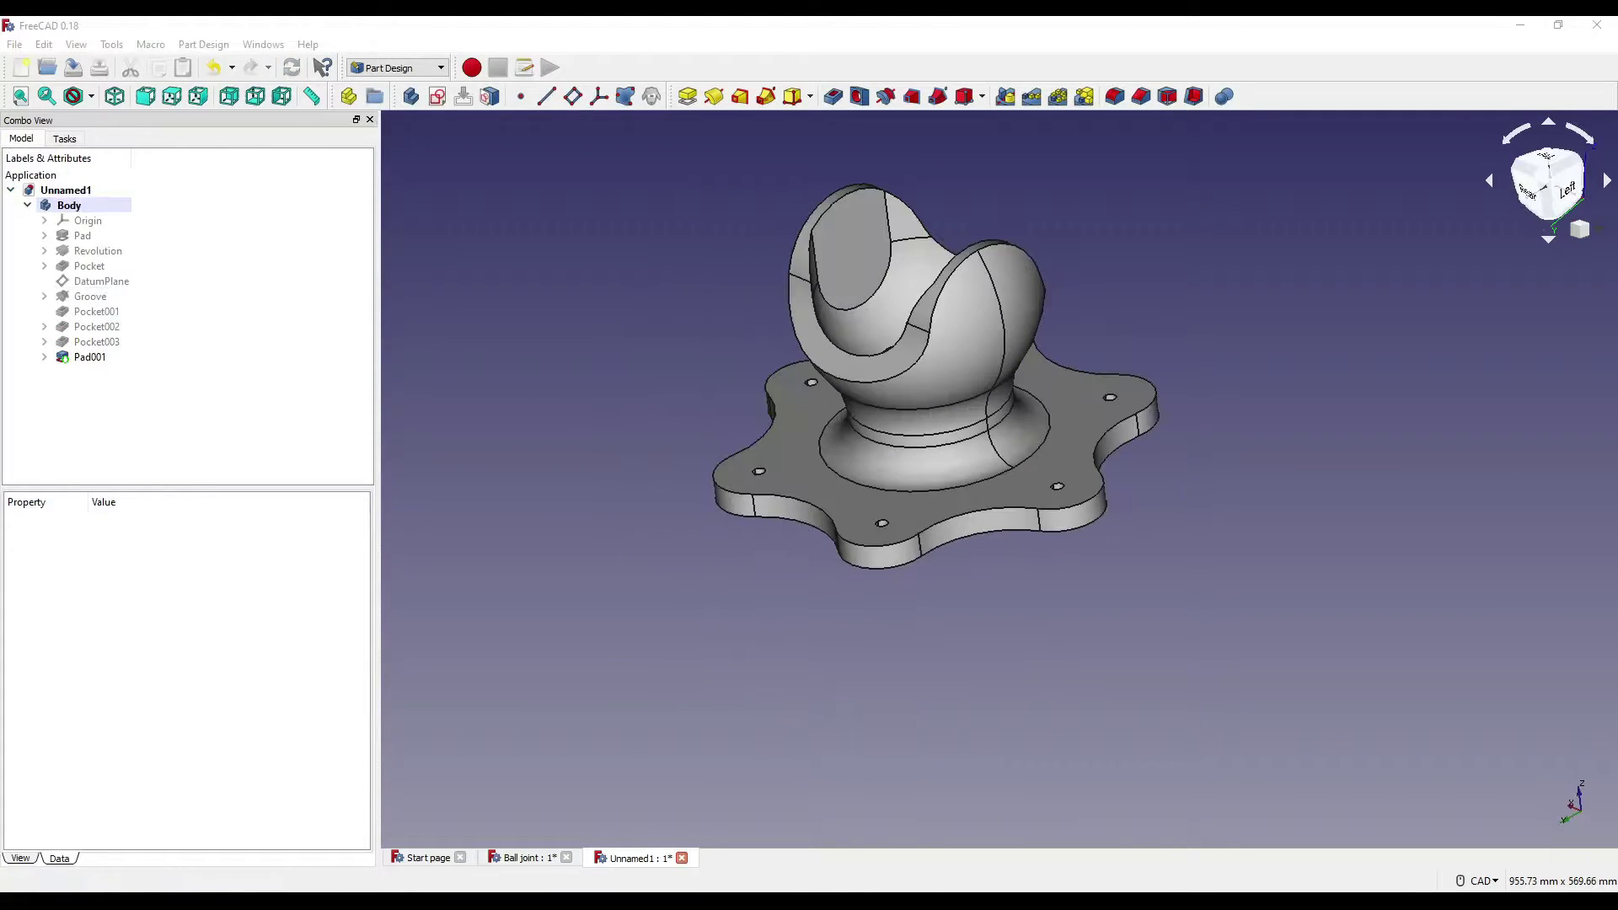
middle_drag(910, 285, 1012, 423)
scroll(1032, 413, up, 4)
Step: Start a new sketch on the YZ_Plane
scroll(942, 251, down, 3)
click(440, 97)
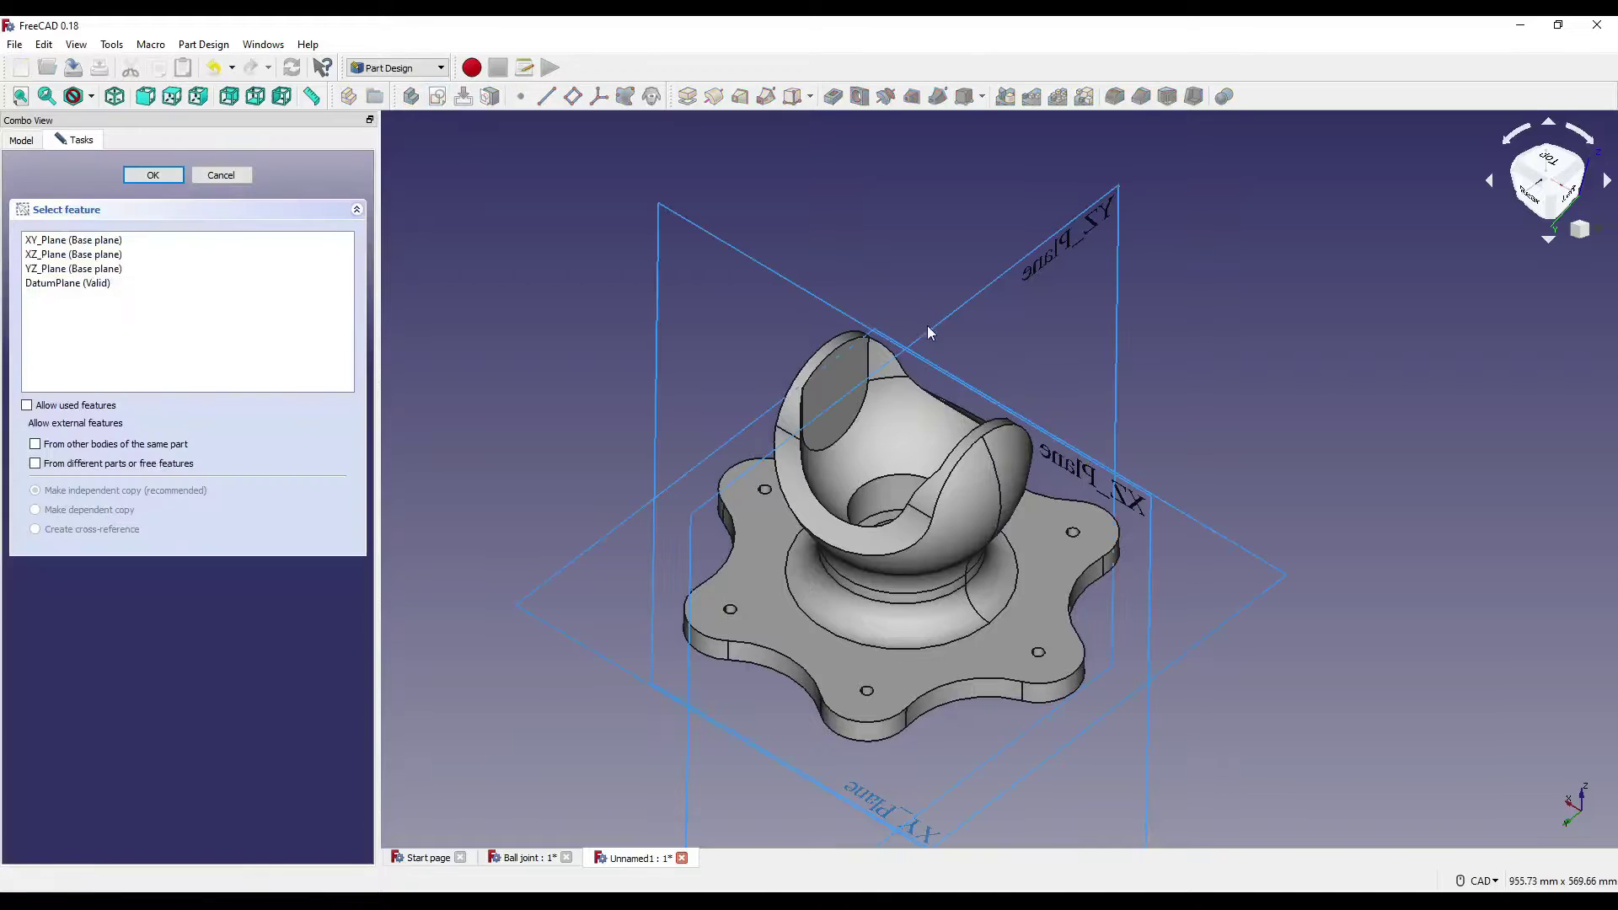
click(982, 292)
click(154, 175)
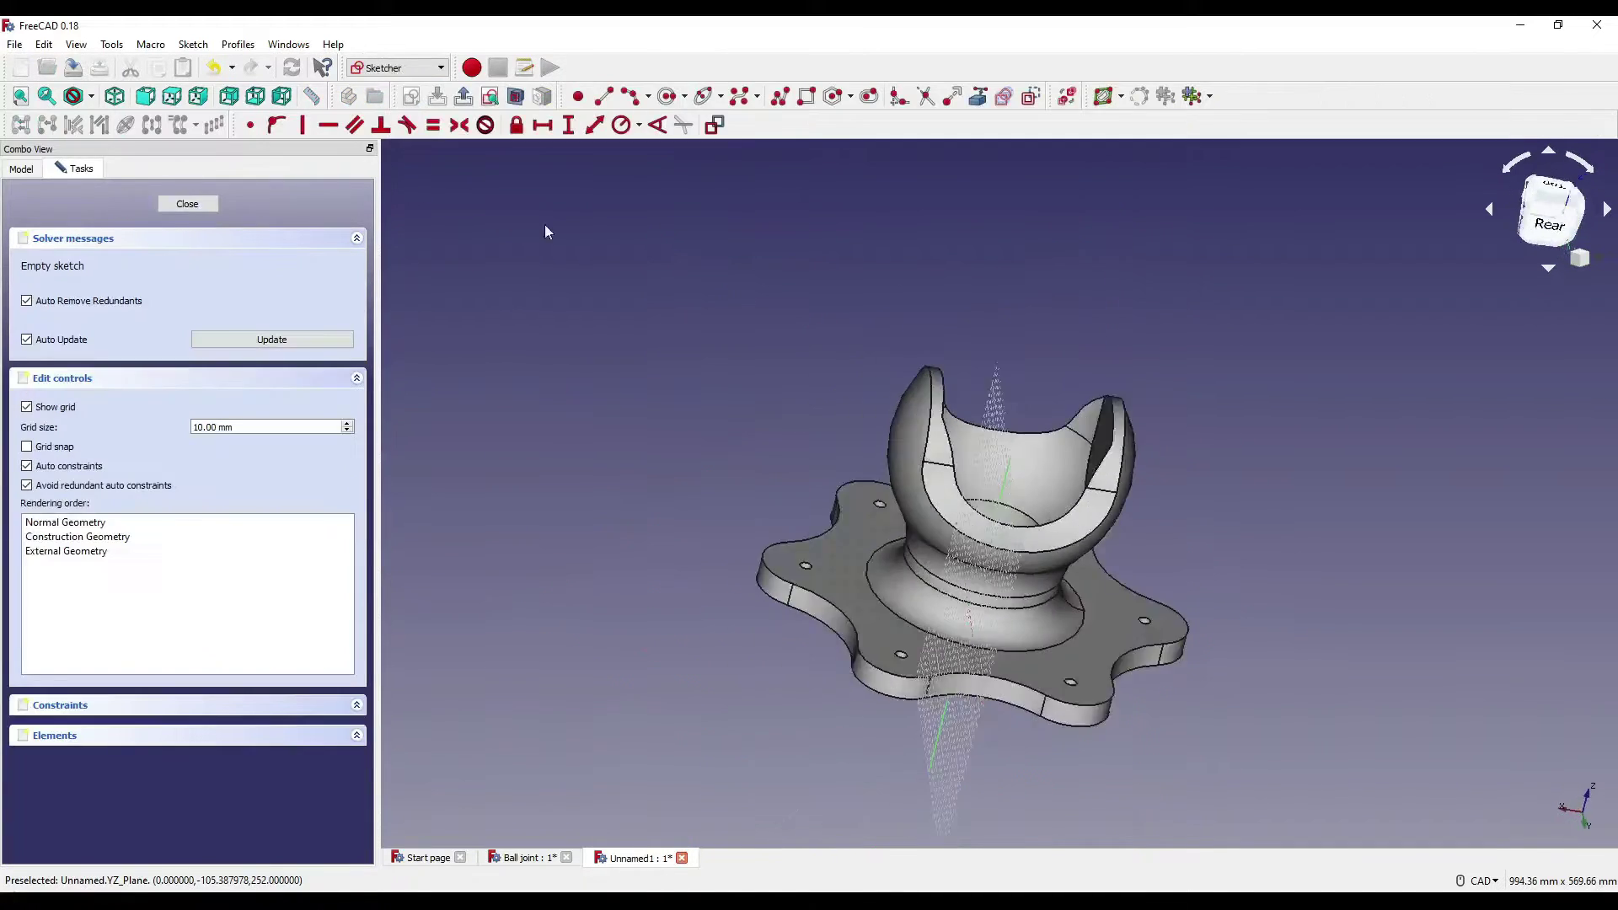
Step: Make the Body semi-transparent, about 47, so the sketch shows through
click(21, 168)
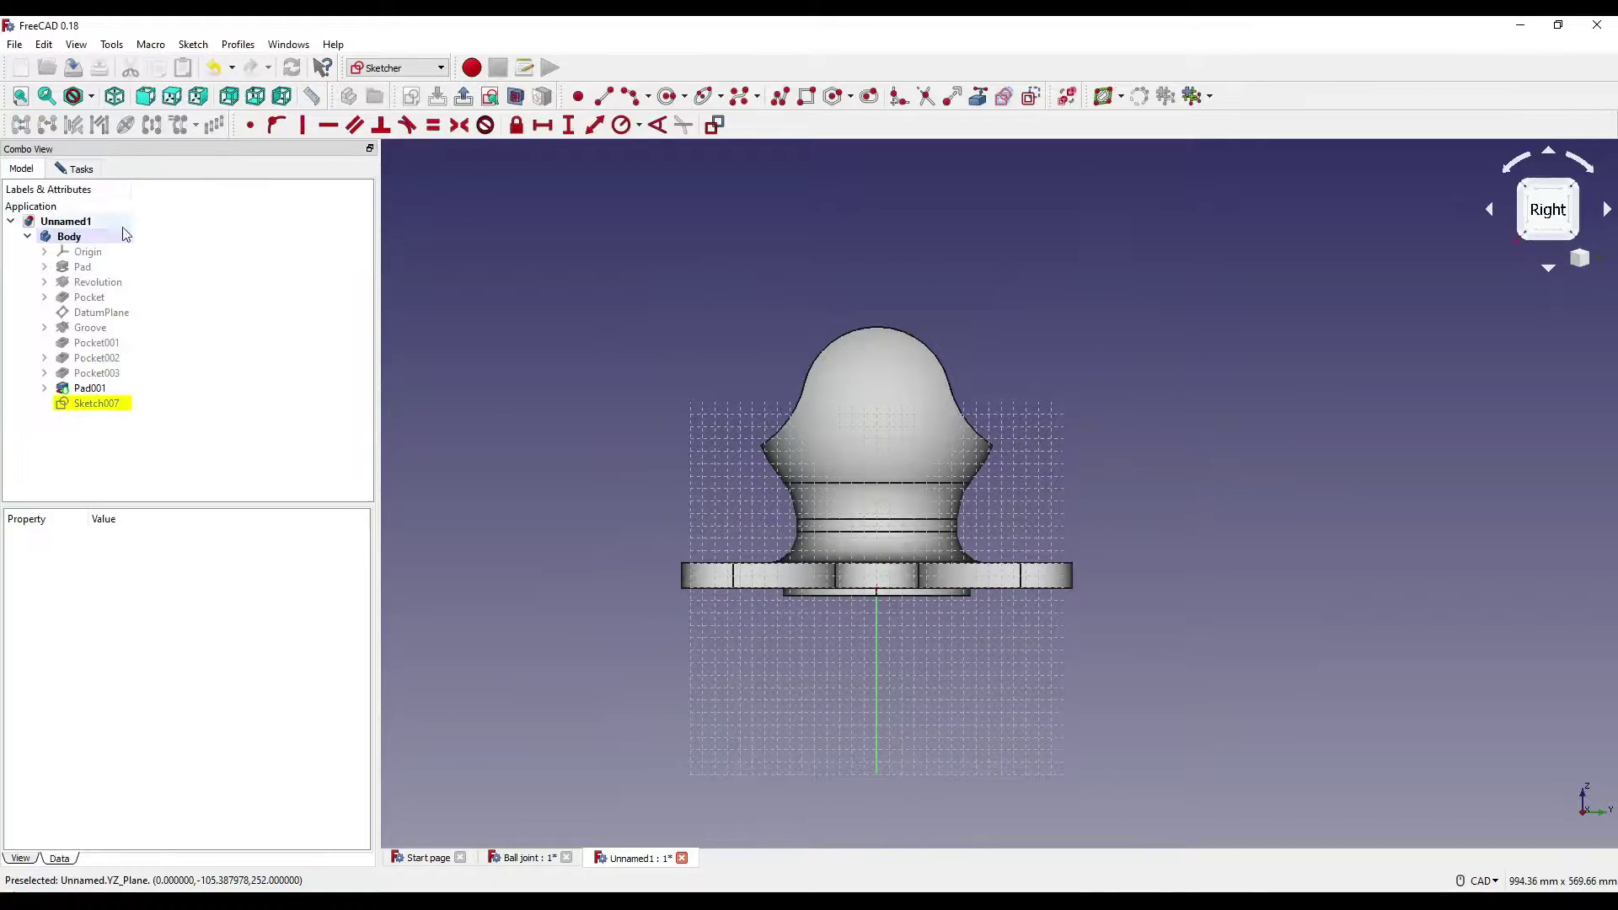
click(69, 236)
right_click(105, 236)
click(160, 372)
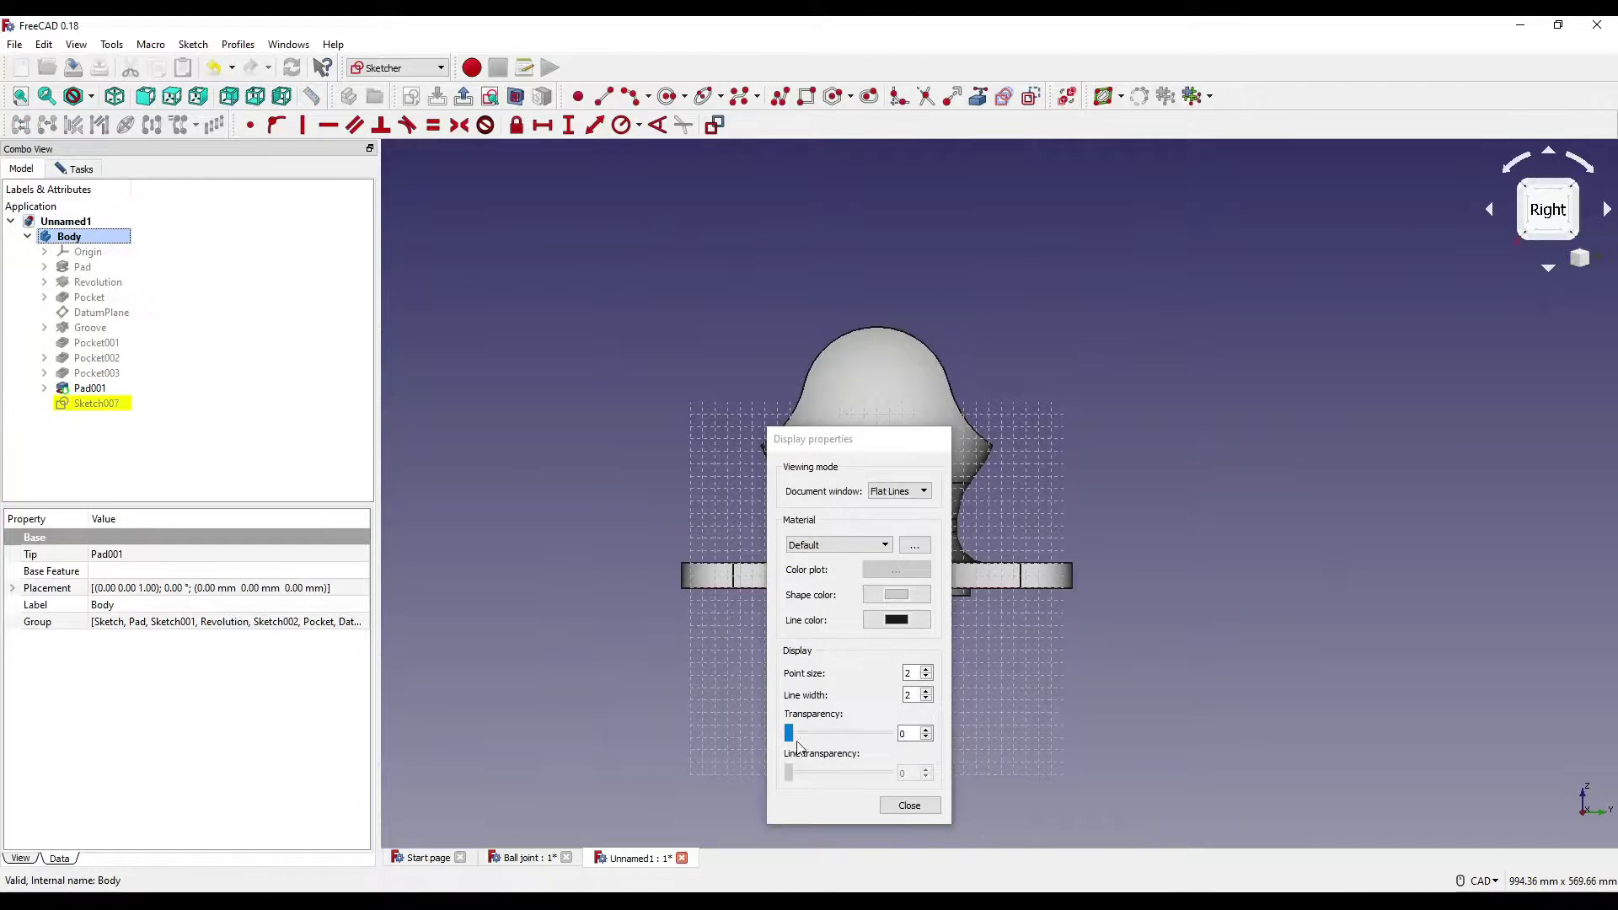
drag(797, 743, 838, 737)
click(910, 806)
scroll(1000, 391, up, 3)
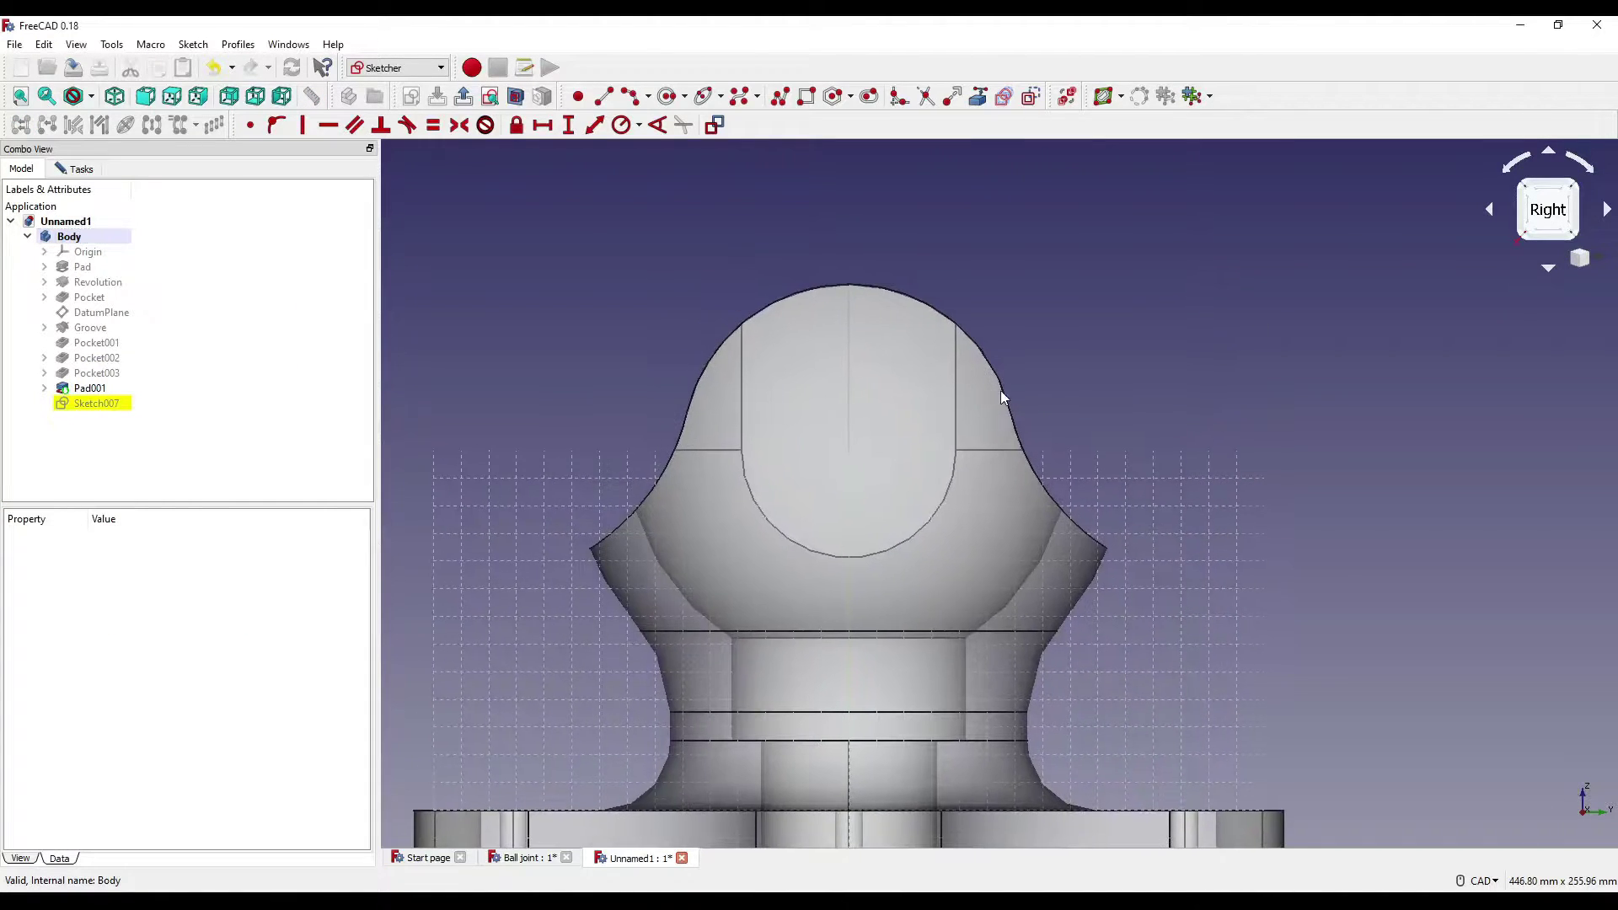
scroll(1034, 518, down, 2)
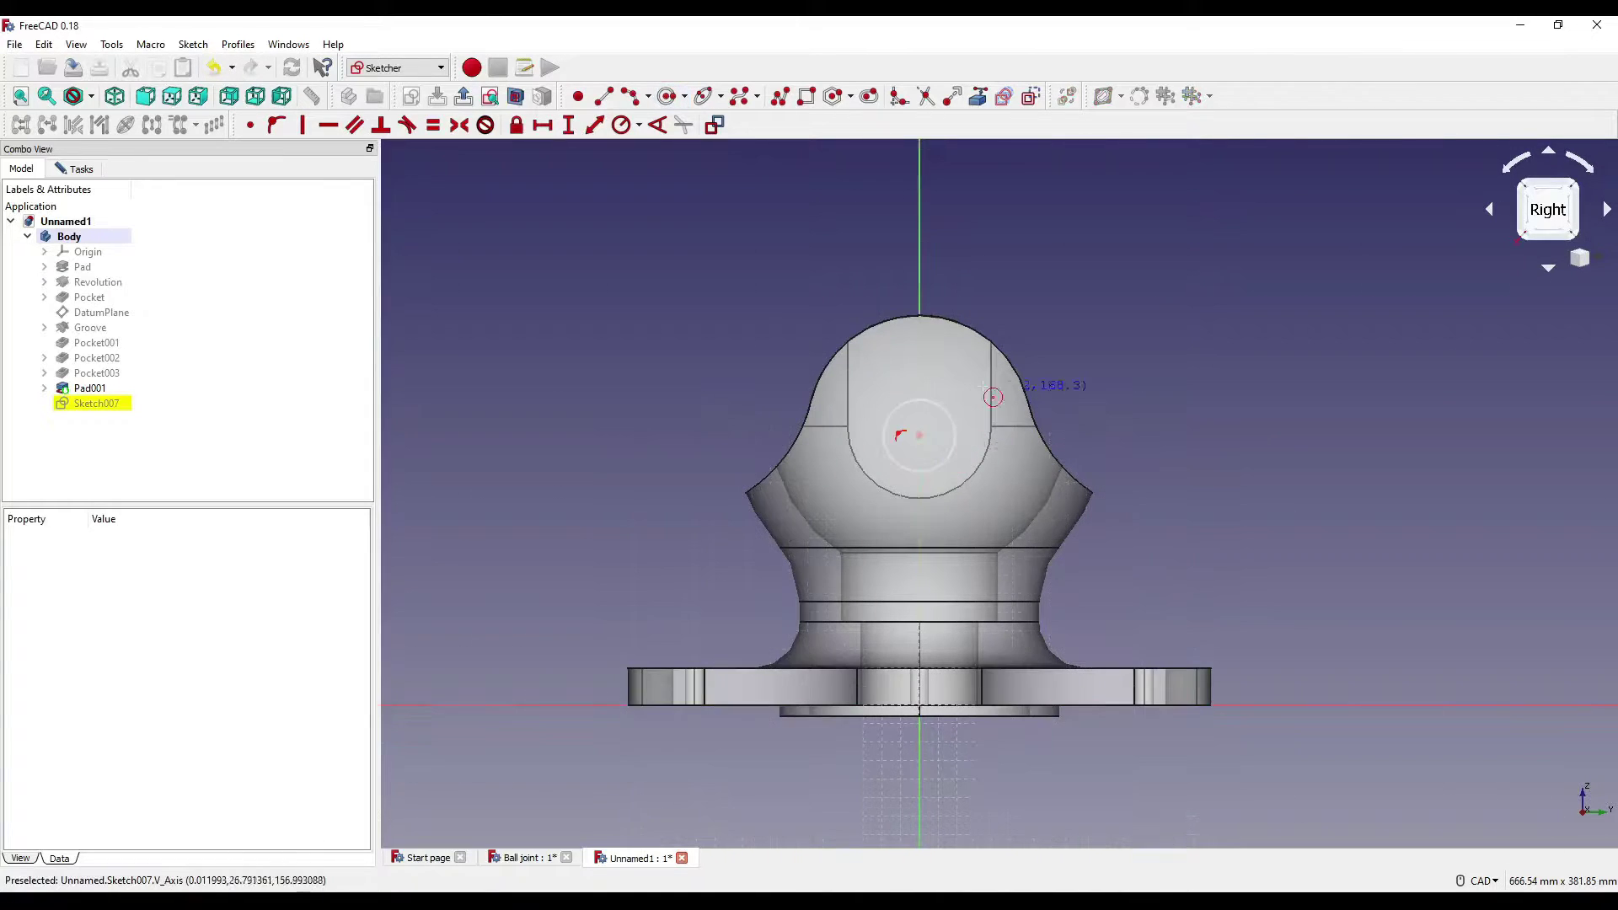
scroll(929, 337, up, 2)
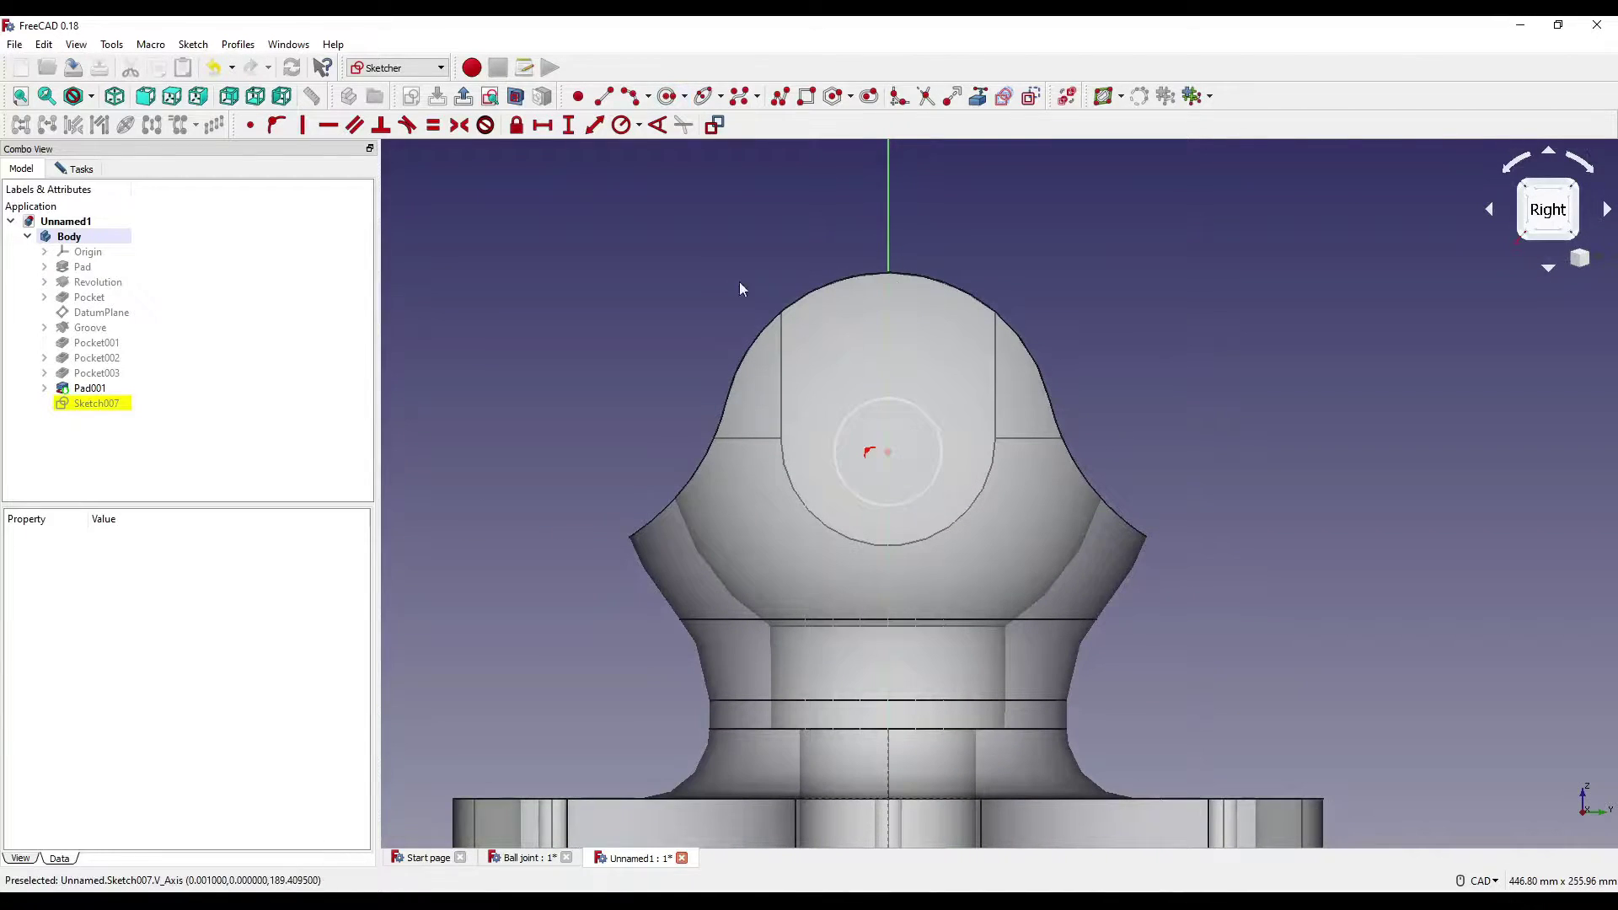
Step: Constrain the circle on the ball to an 11 mm radius
click(928, 414)
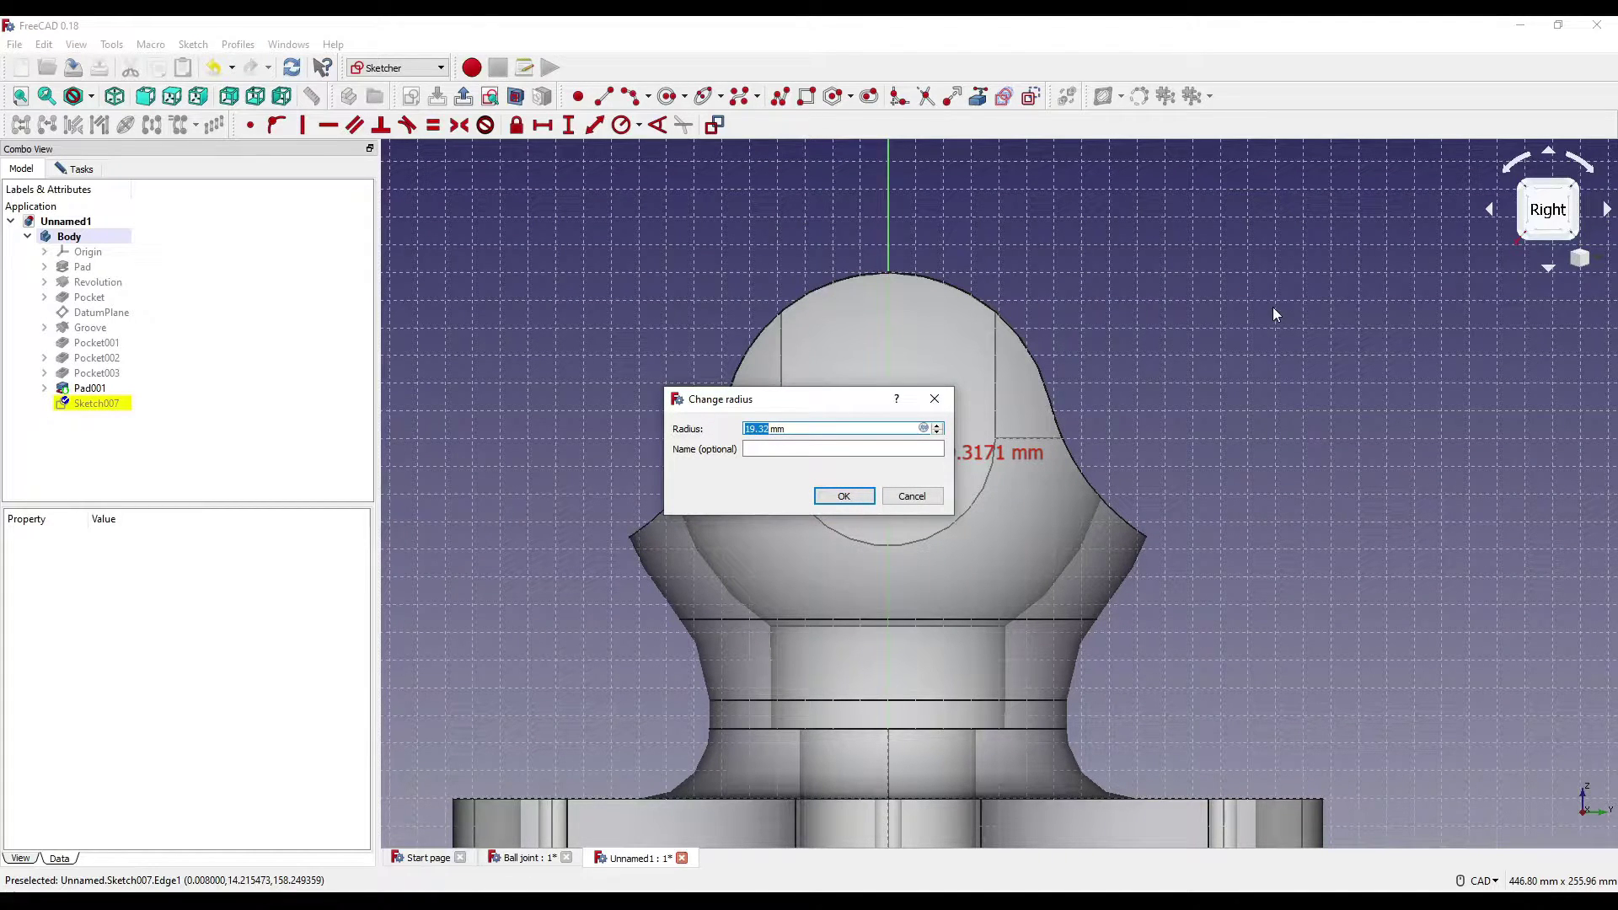
text(11)
key(Return)
scroll(993, 332, up, 2)
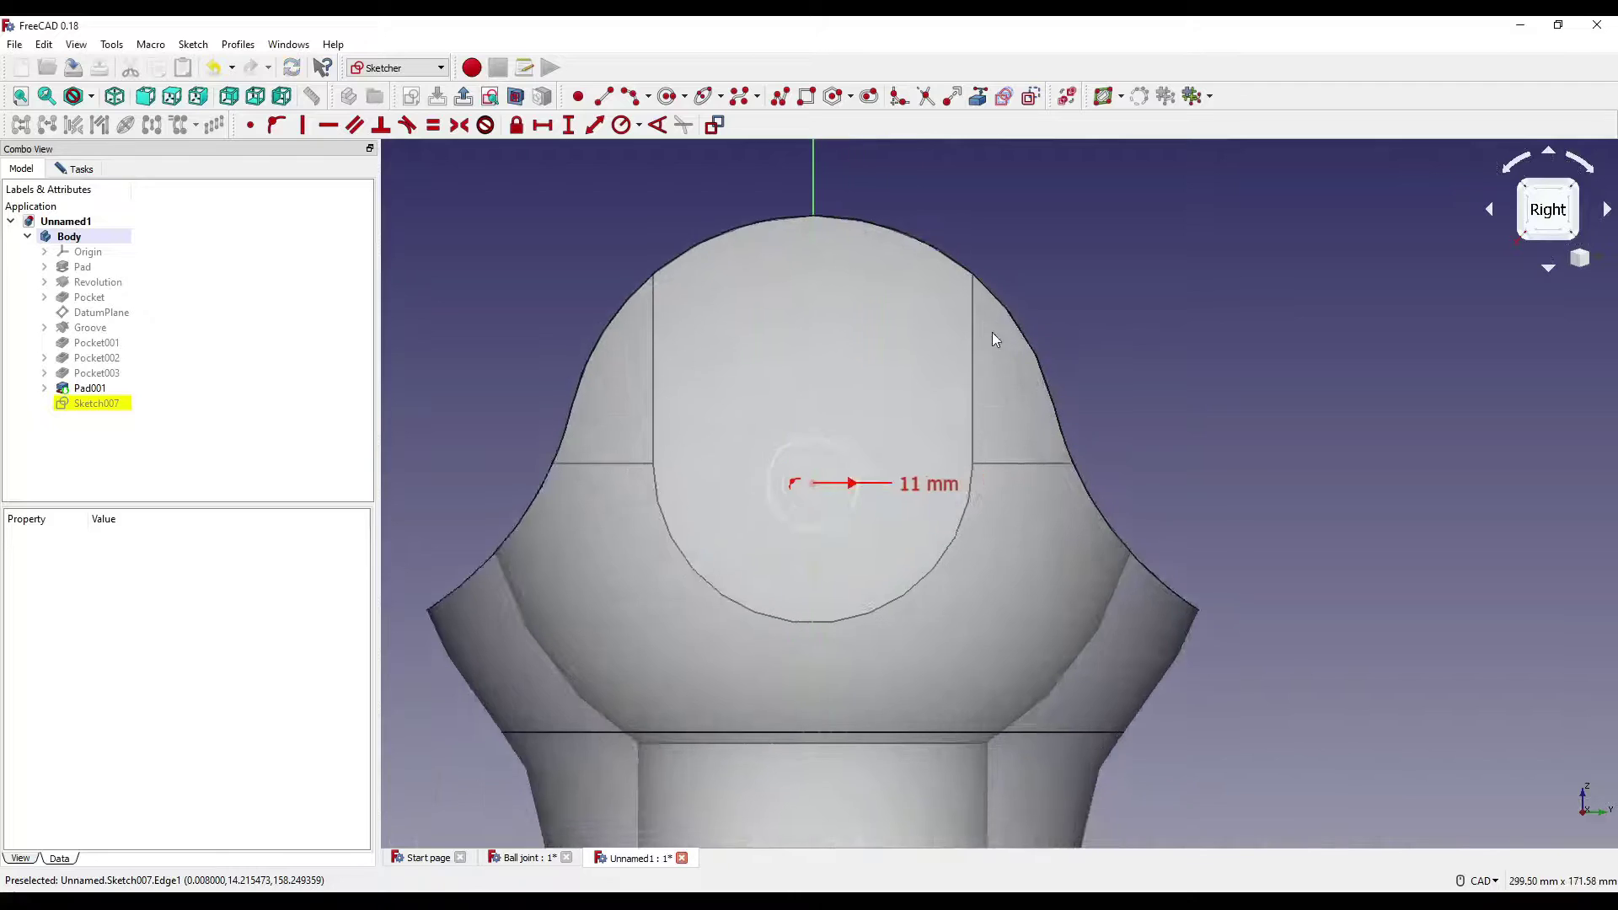
scroll(993, 332, down, 5)
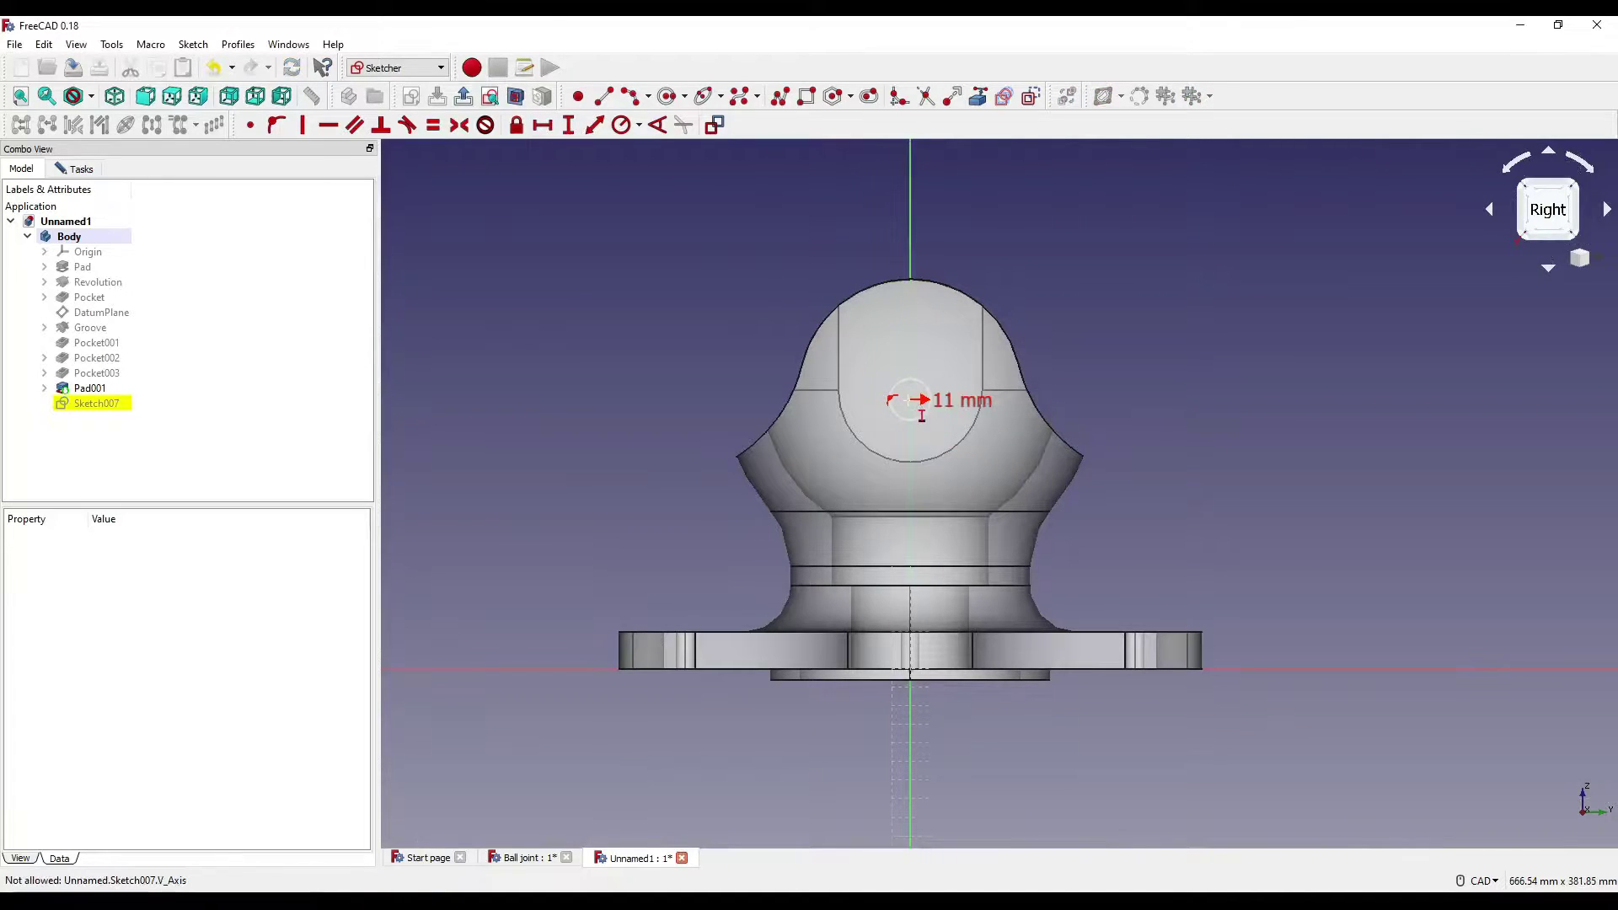
Step: Place the circle centre 150 mm above the origin and close the sketch
click(910, 401)
click(911, 666)
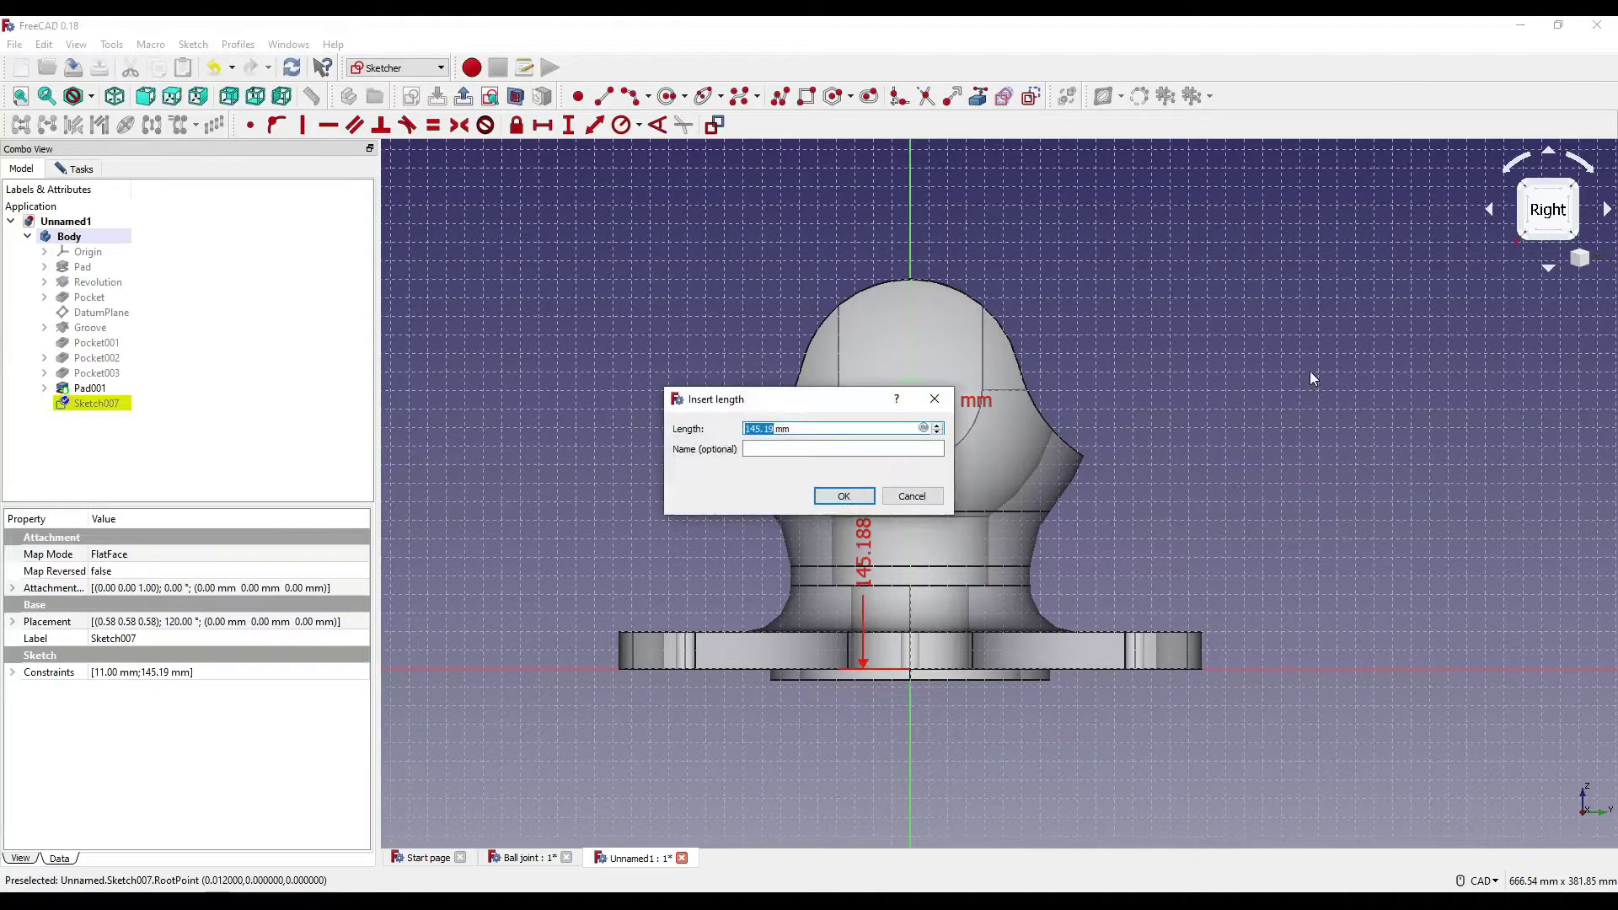
text(150)
key(Return)
right_click(1256, 370)
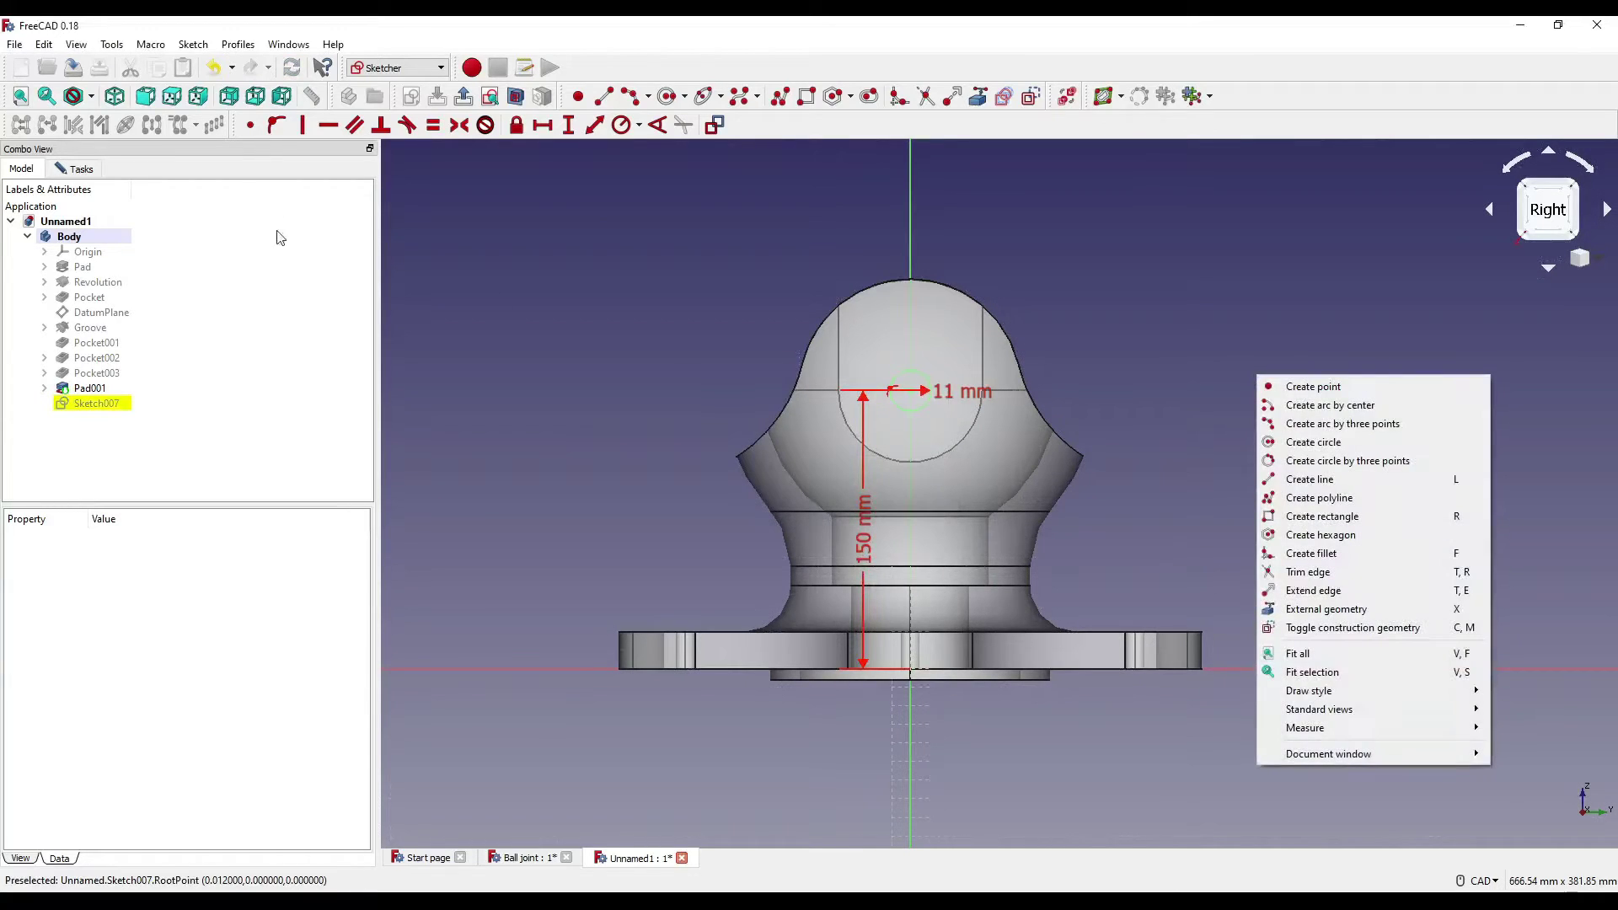
key(Escape)
click(113, 171)
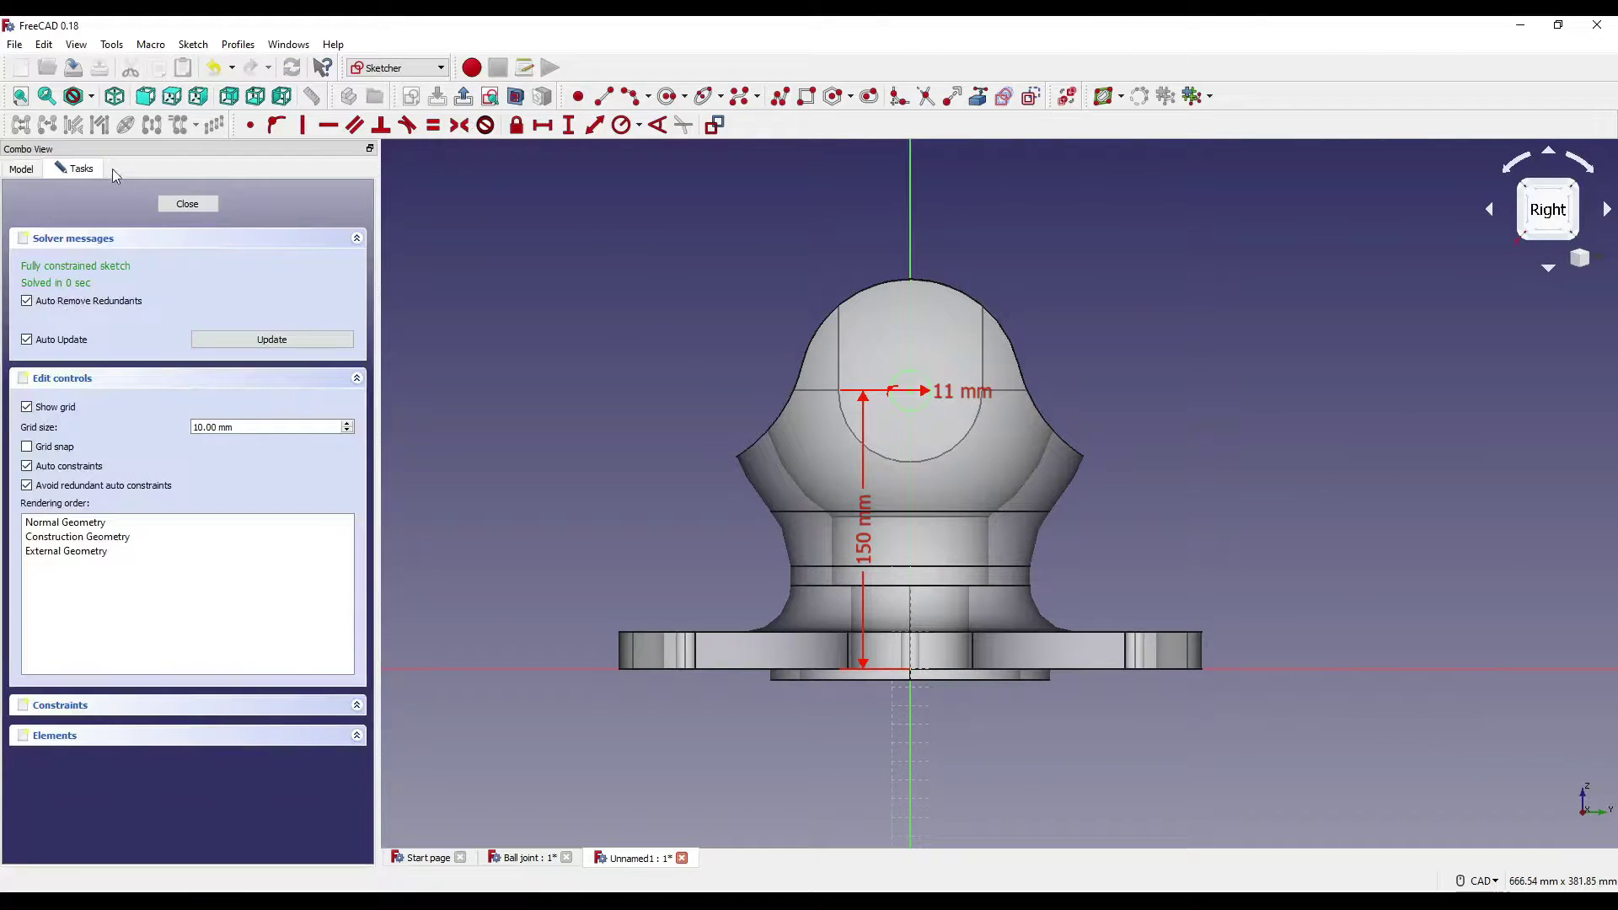
click(187, 205)
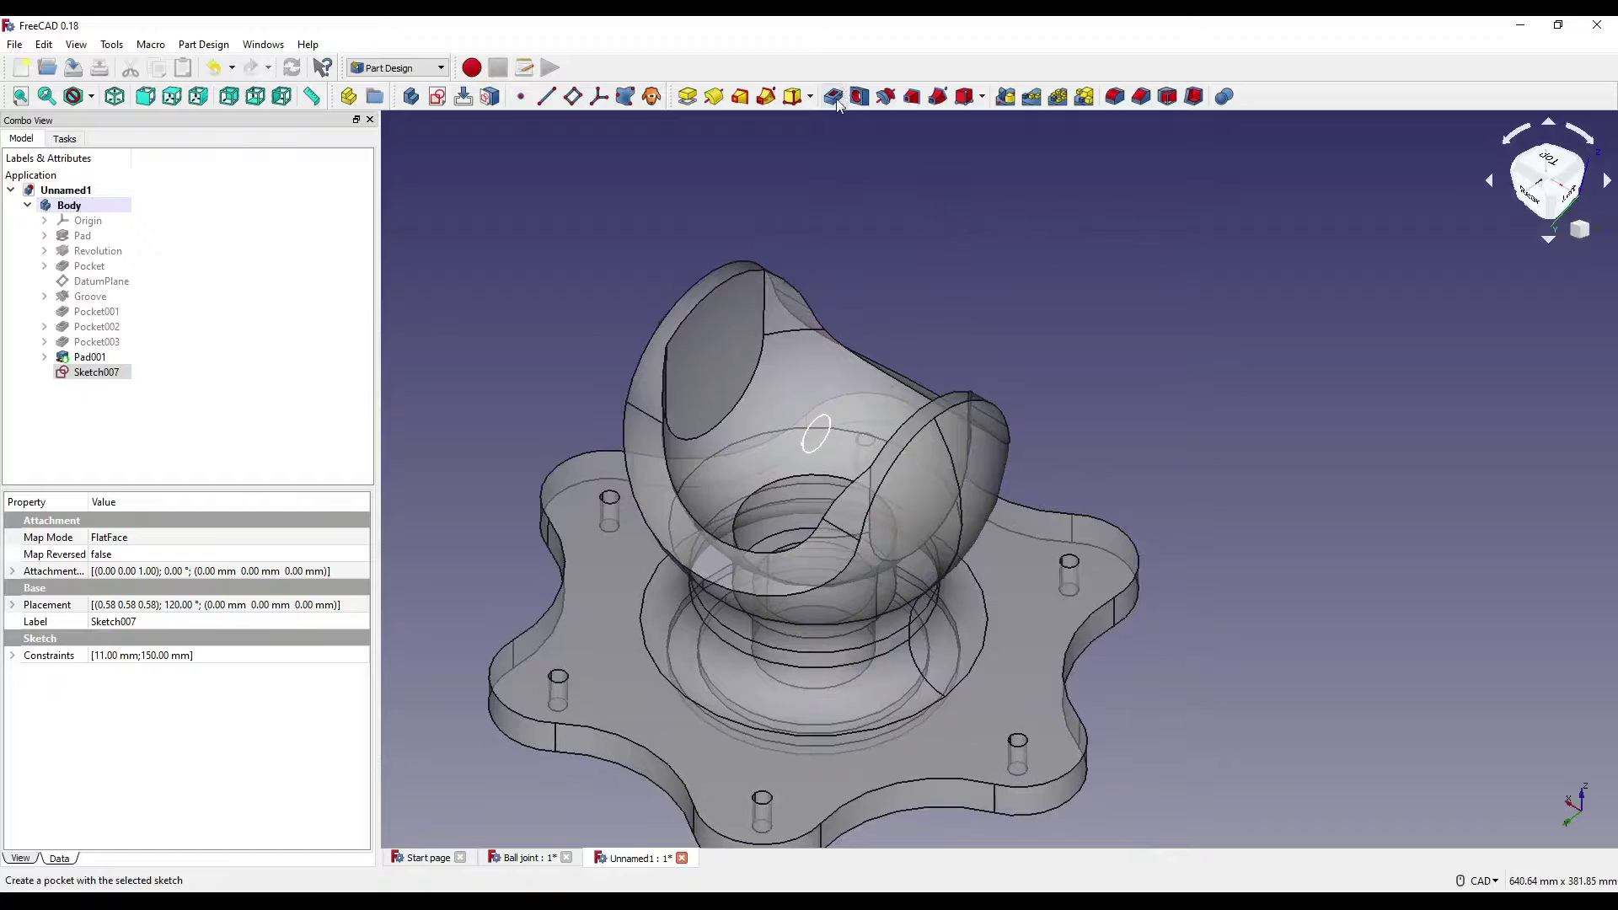
Step: Pocket the 11 mm circle in two directions, 100 mm each way
click(834, 98)
click(249, 238)
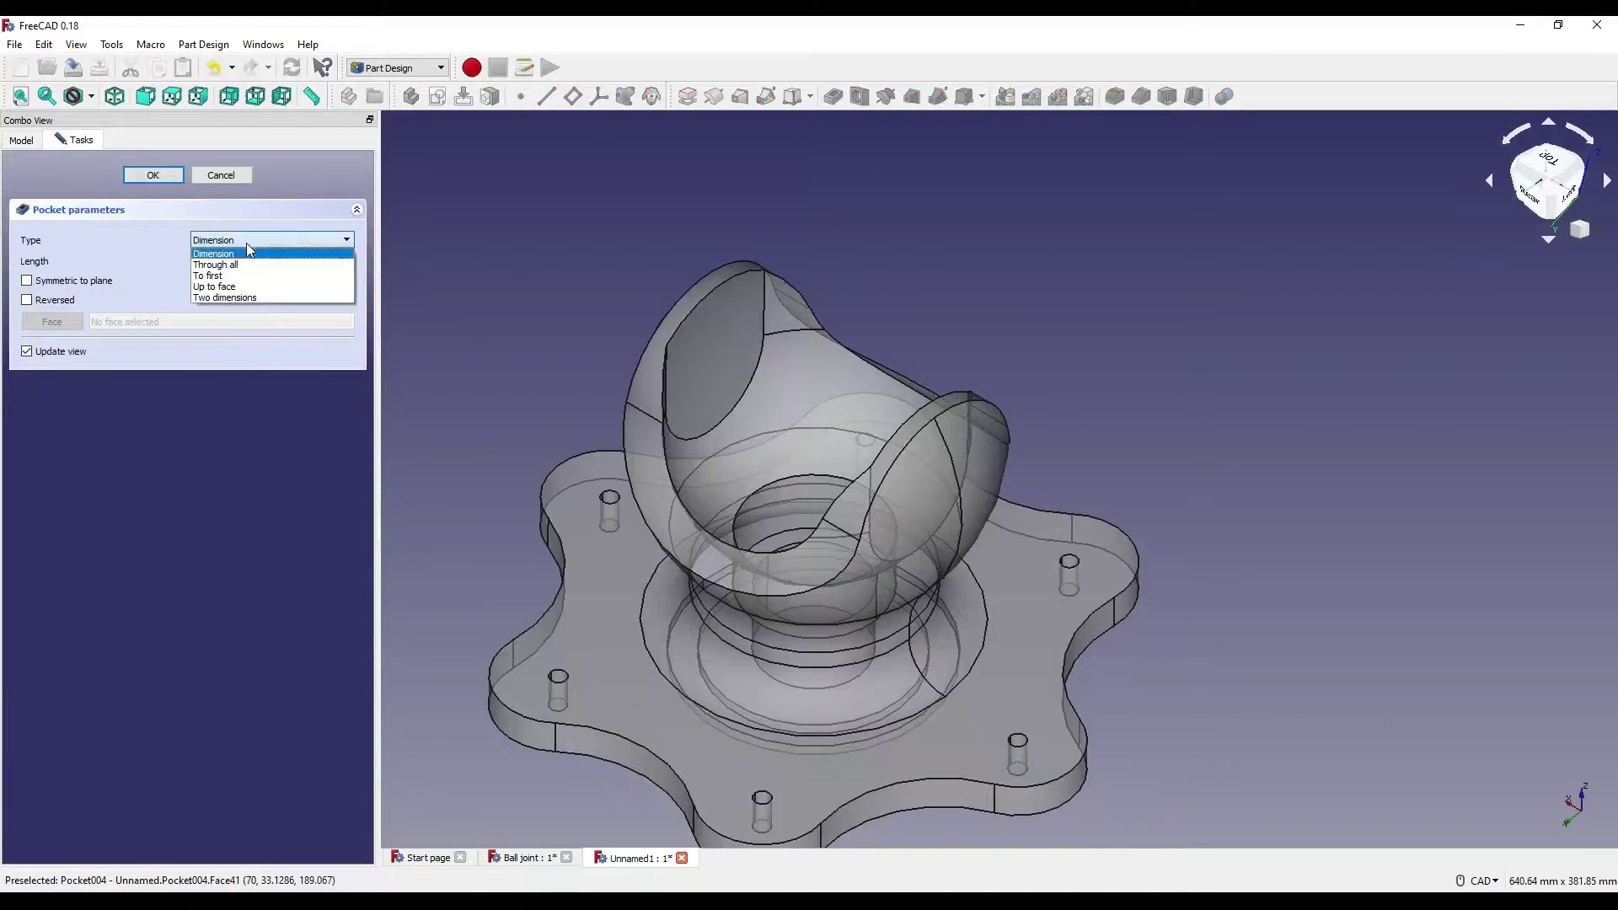
click(234, 300)
text(100)
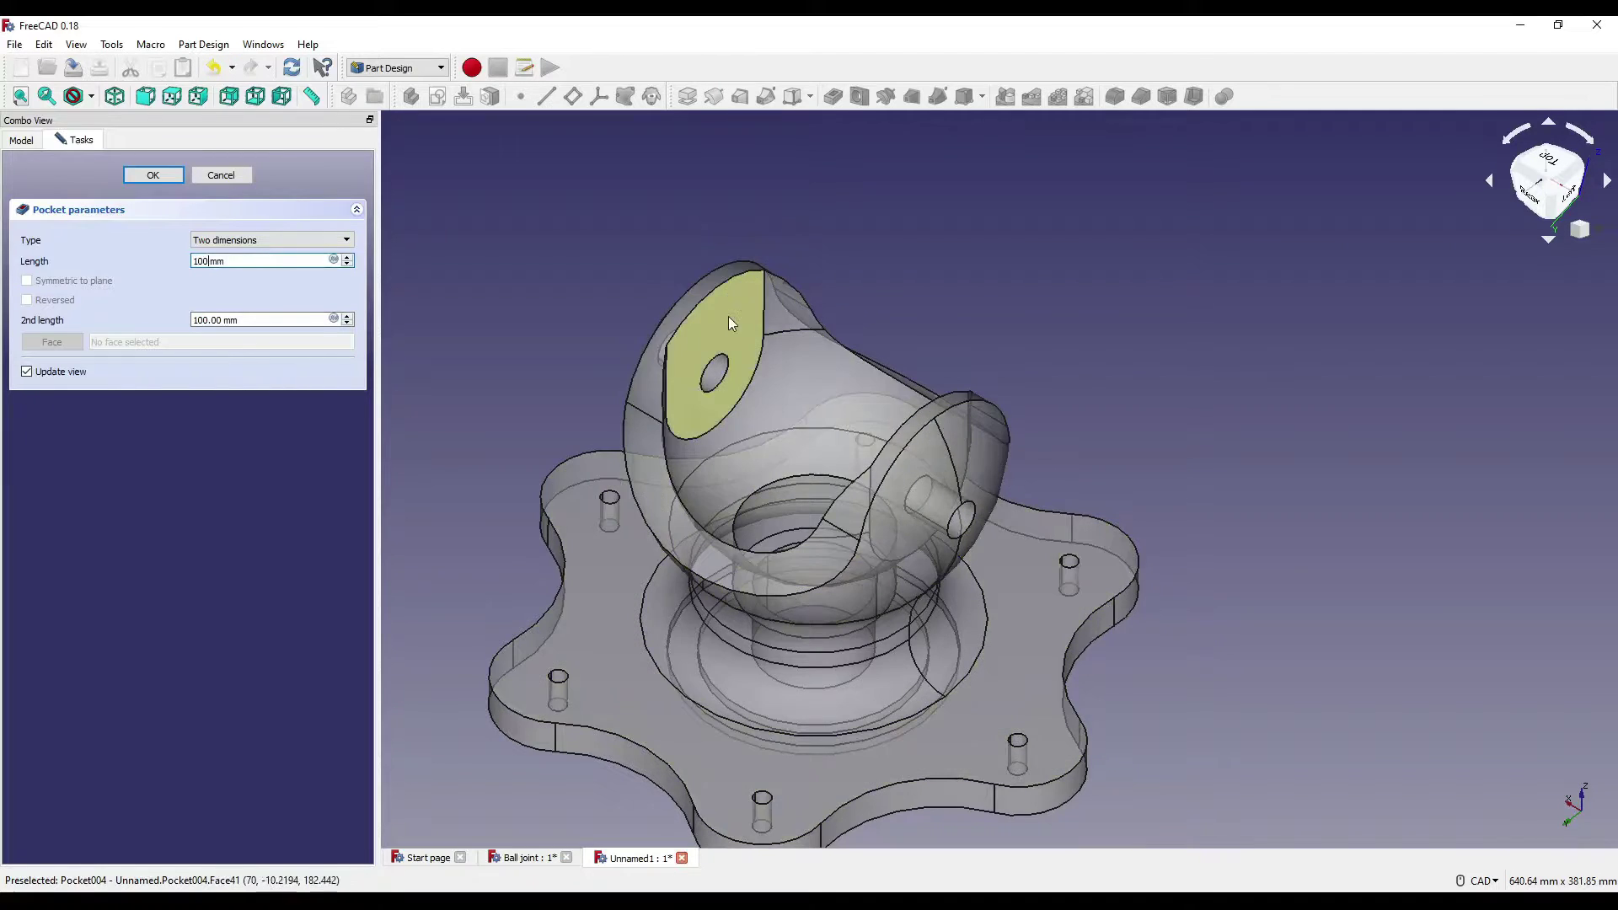
scroll(649, 383, down, 4)
click(153, 175)
scroll(765, 456, up, 5)
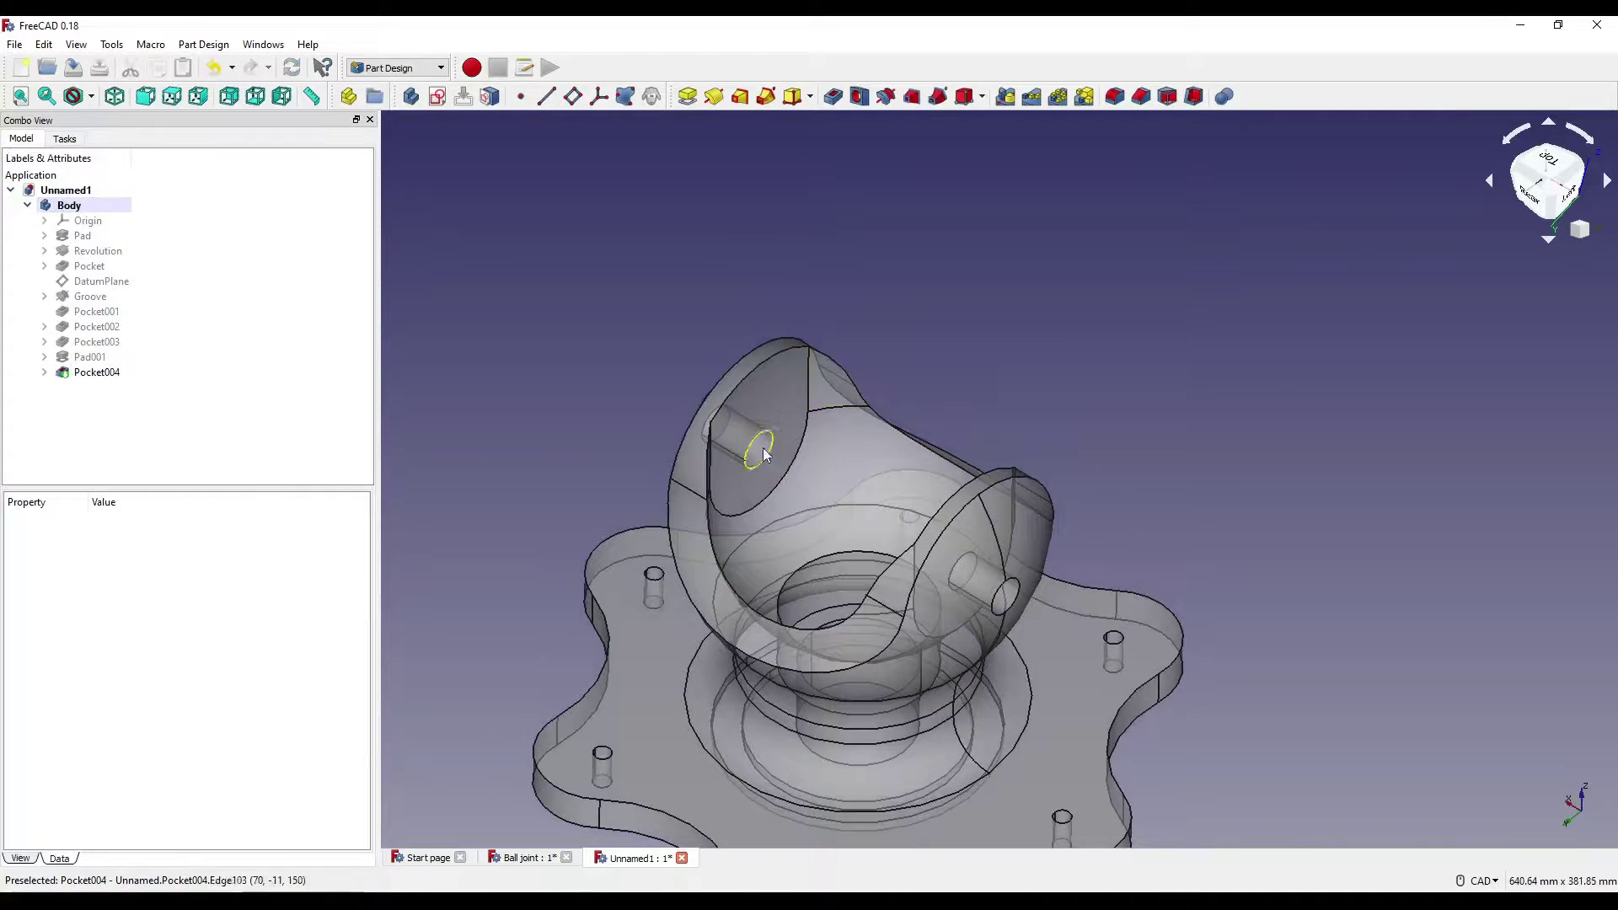
Step: Start a new sketch on the flat face around the hole
click(787, 396)
click(746, 423)
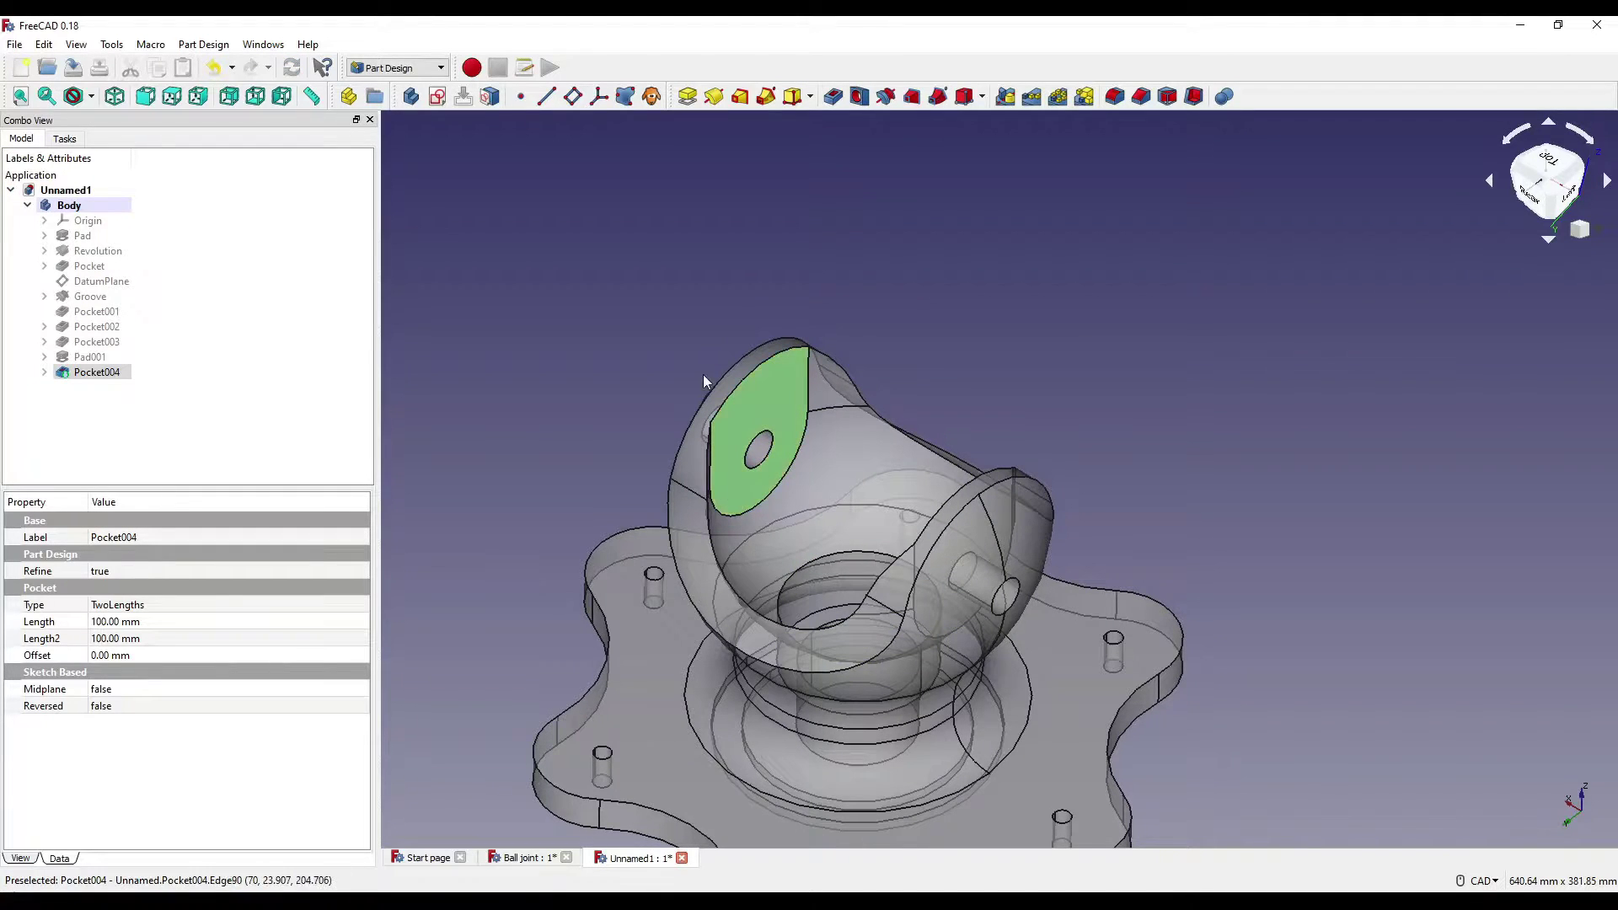
click(437, 97)
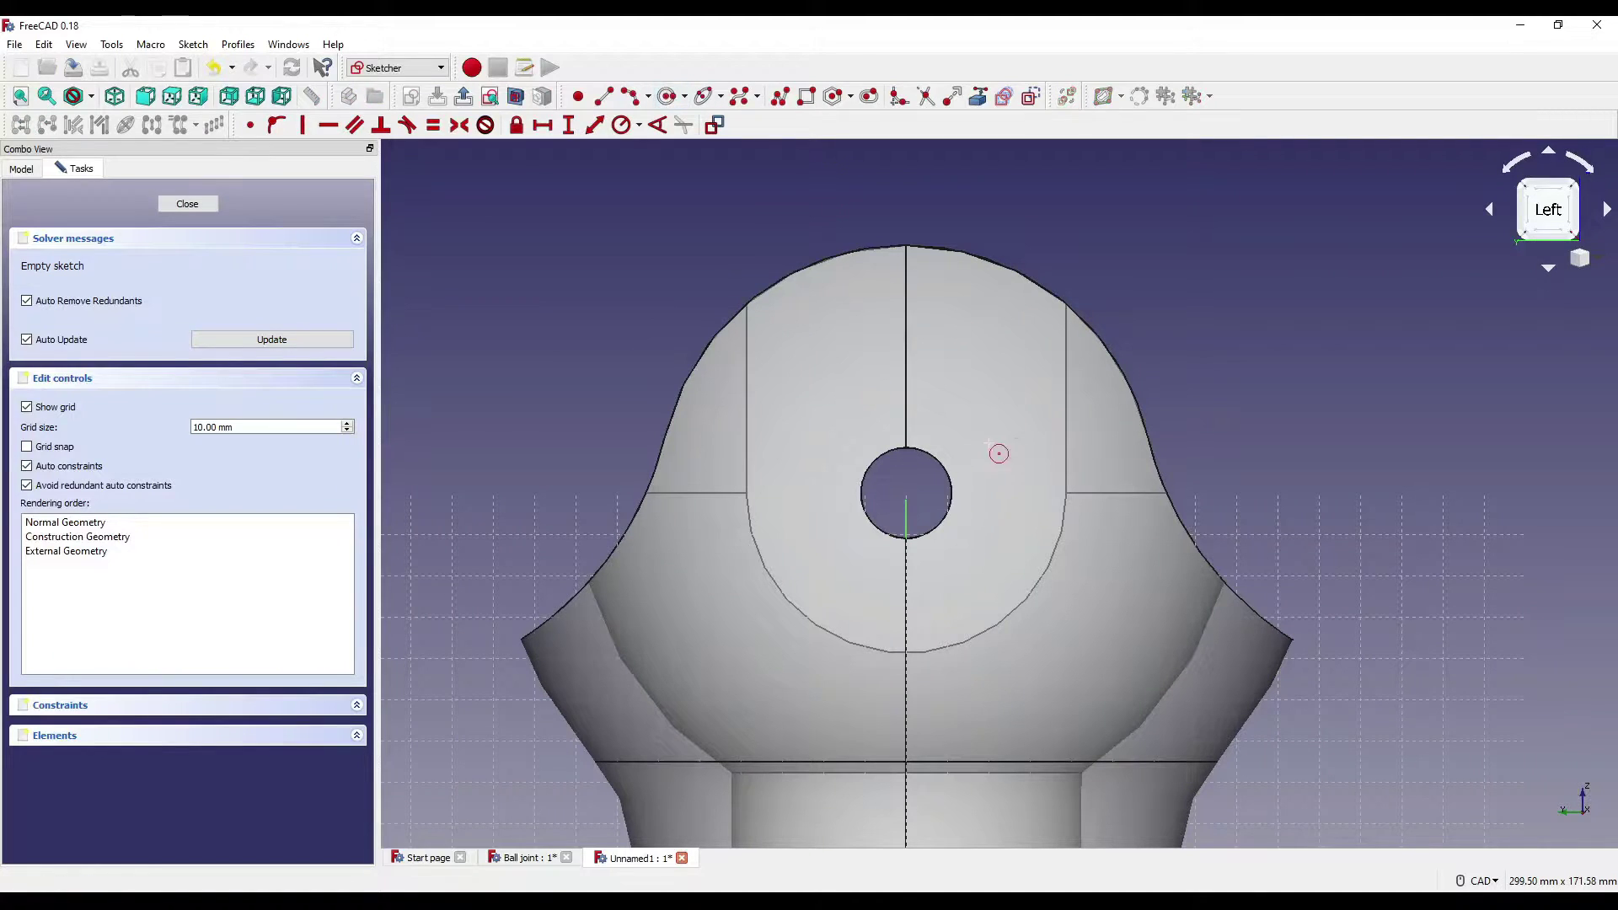
Step: Draw a circle around the hole and constrain its radius to 49/2 (24.5 mm)
click(987, 537)
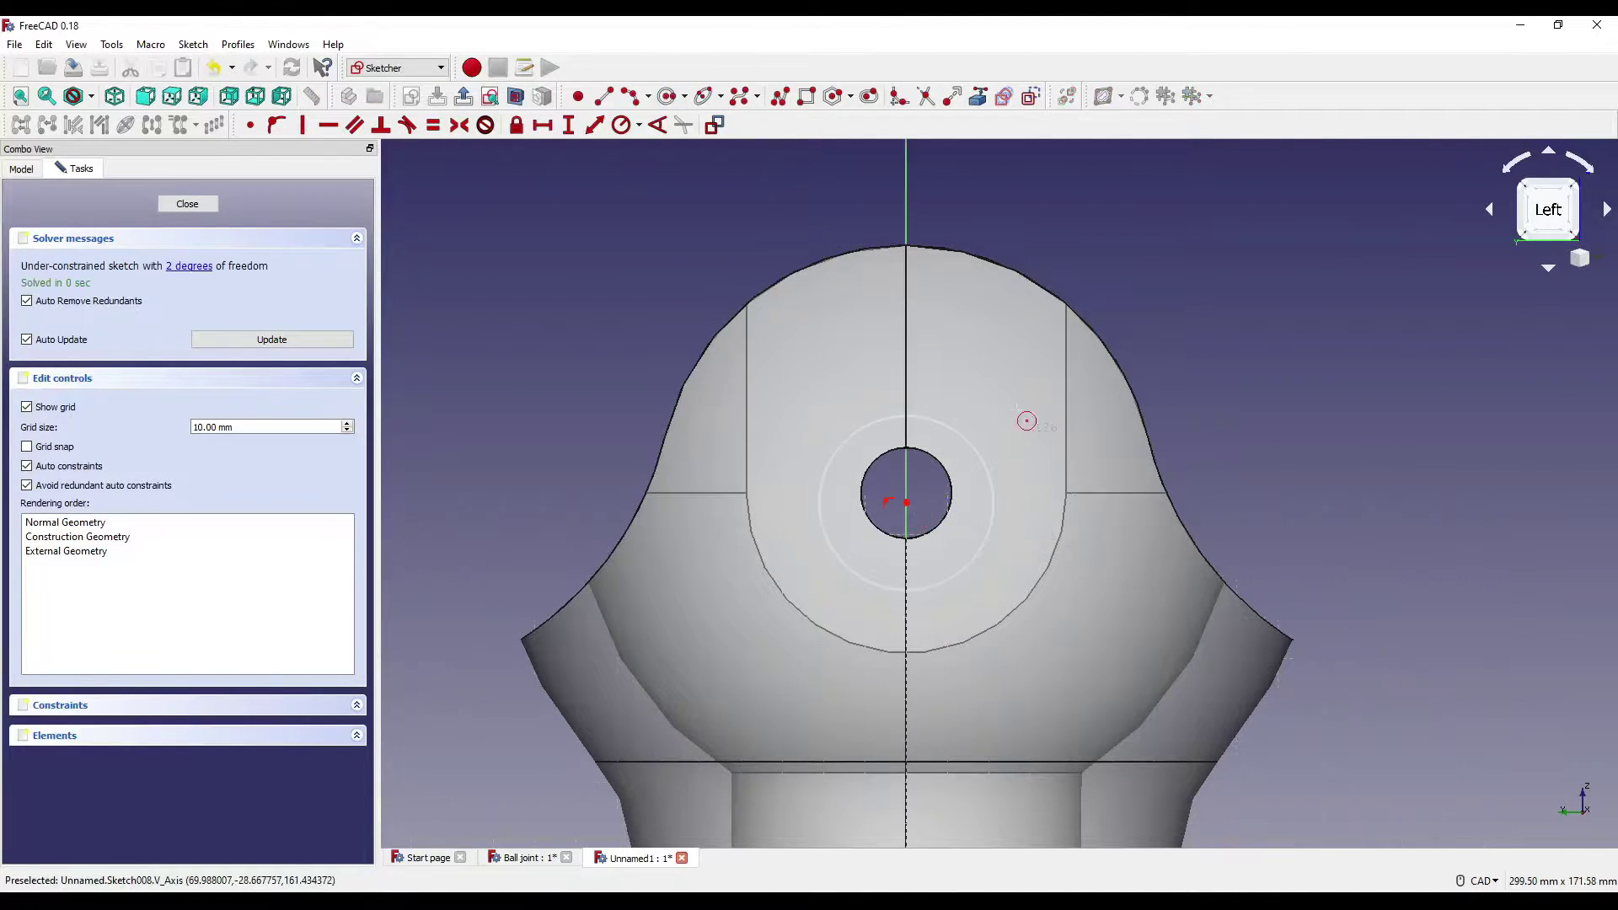
middle_drag(1017, 412, 977, 346)
click(622, 126)
click(924, 368)
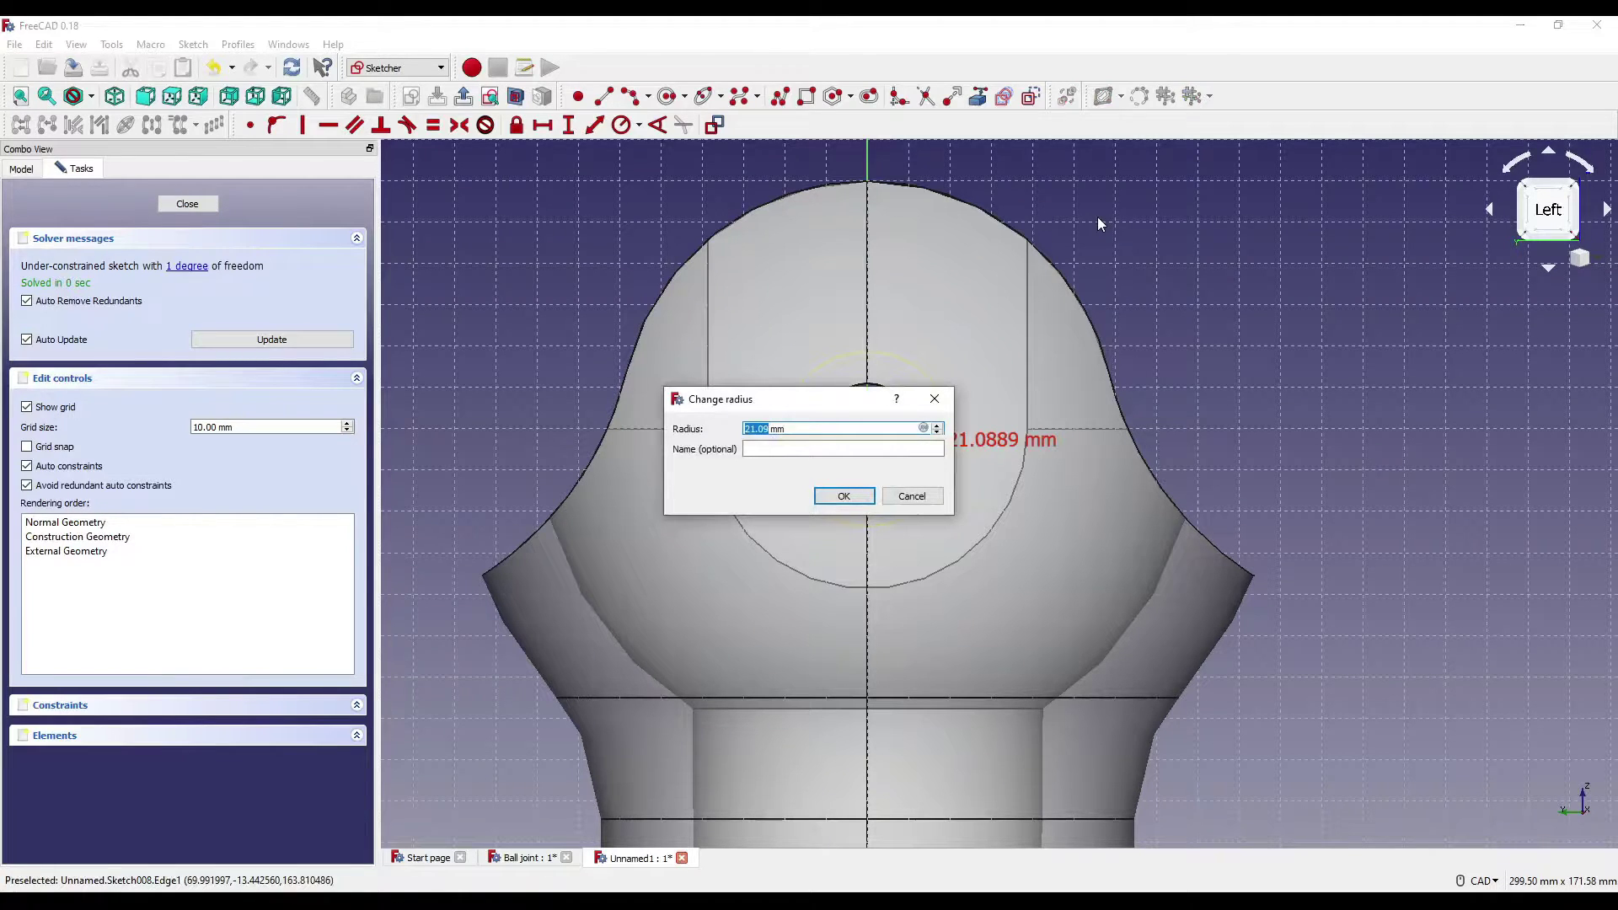
text(49/2)
key(Return)
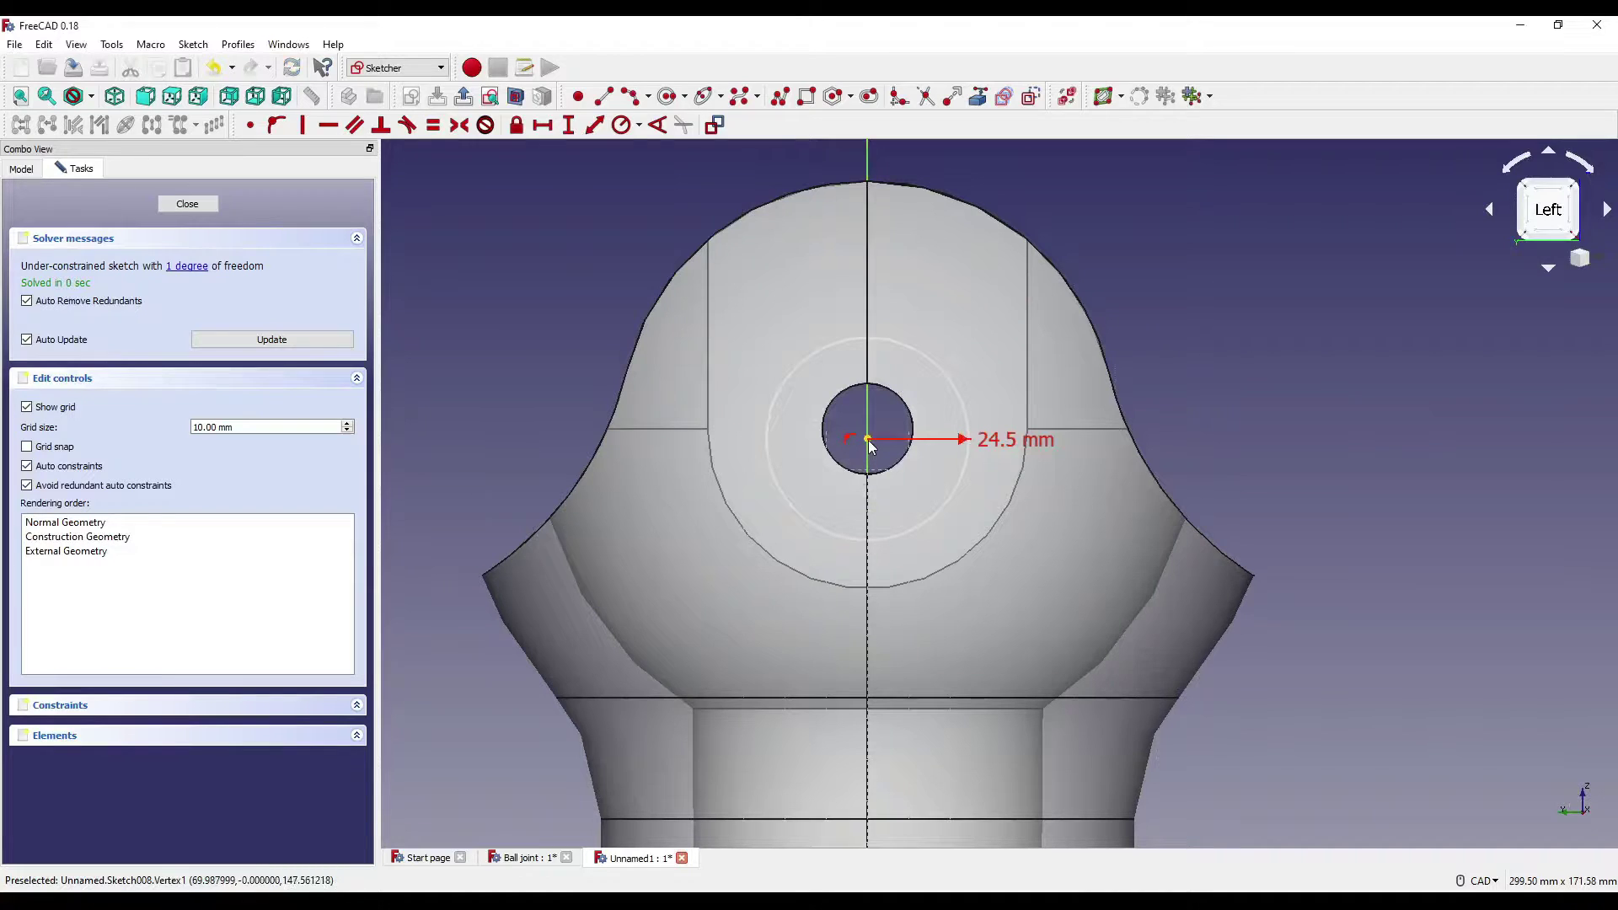
Step: Fix the circle centre 150 mm above the origin and close the sketch
click(868, 440)
scroll(884, 482, down, 4)
middle_drag(909, 526, 849, 396)
click(568, 126)
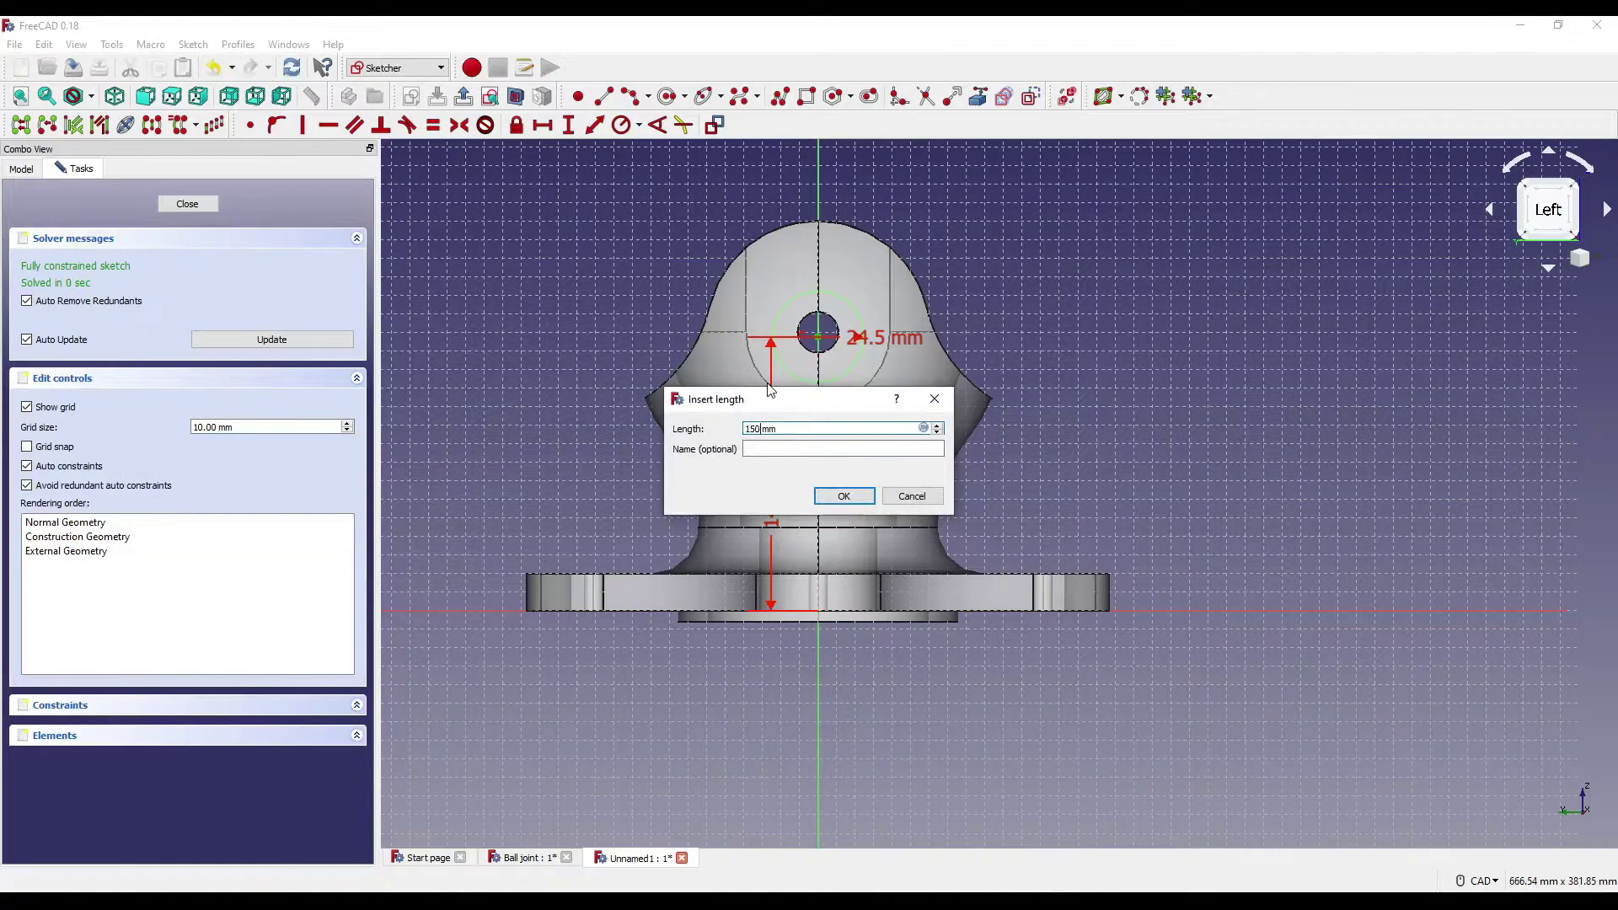
key(Return)
right_click(1075, 223)
click(921, 254)
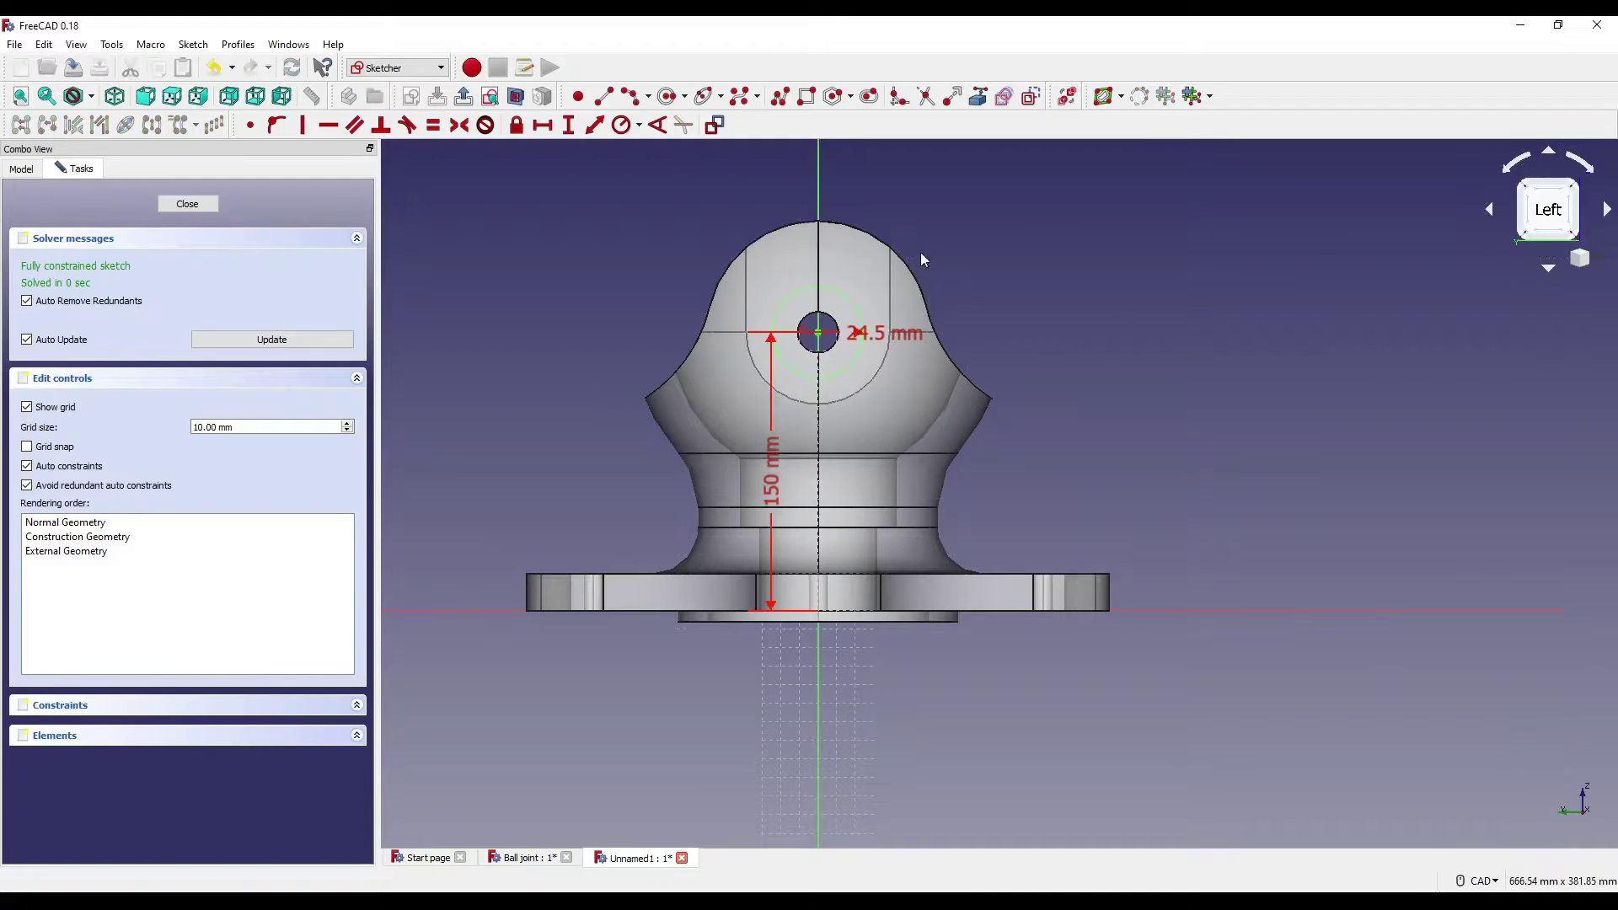
click(187, 203)
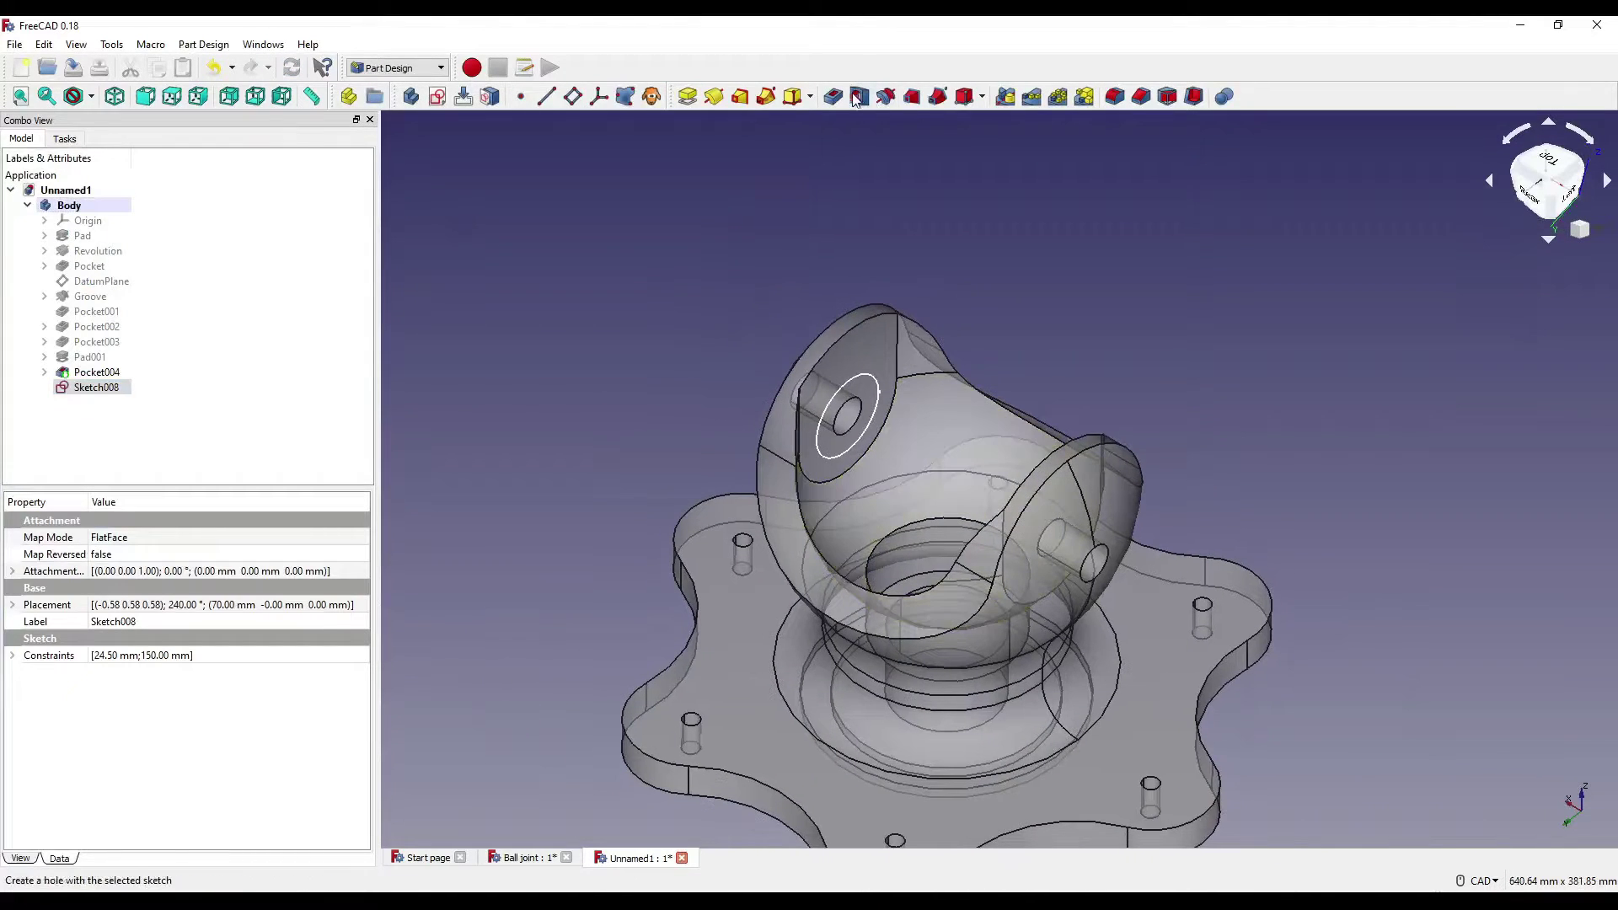
Step: Pocket the circle as a shallow counterbore recess around the hole
click(835, 96)
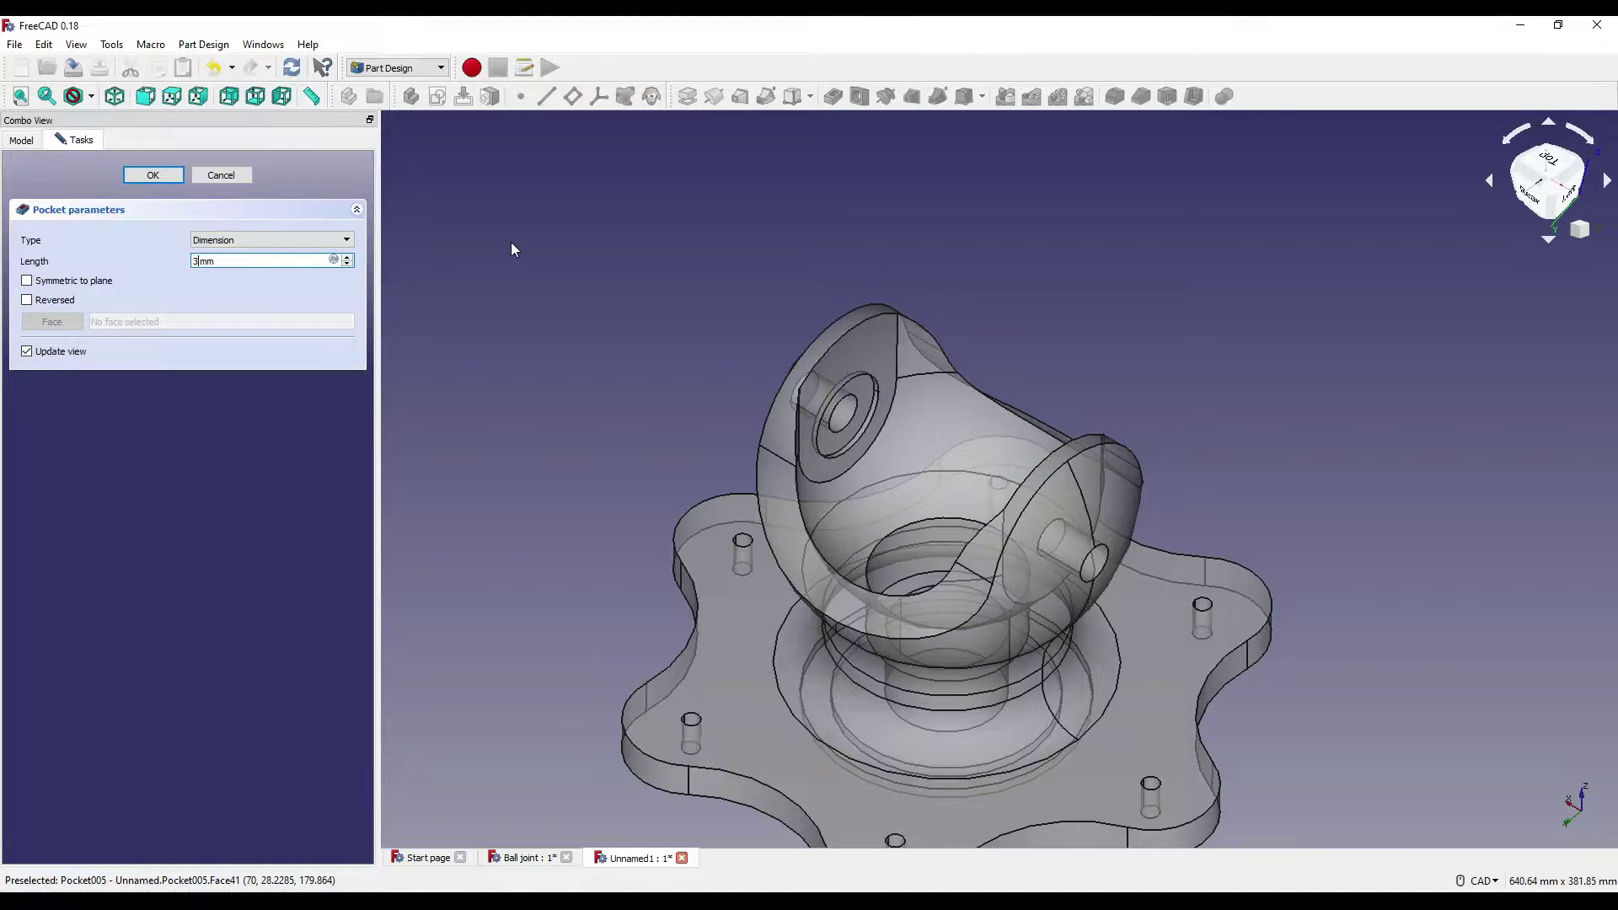
key(Return)
scroll(1143, 295, down, 2)
scroll(962, 270, up, 2)
middle_drag(928, 289, 838, 291)
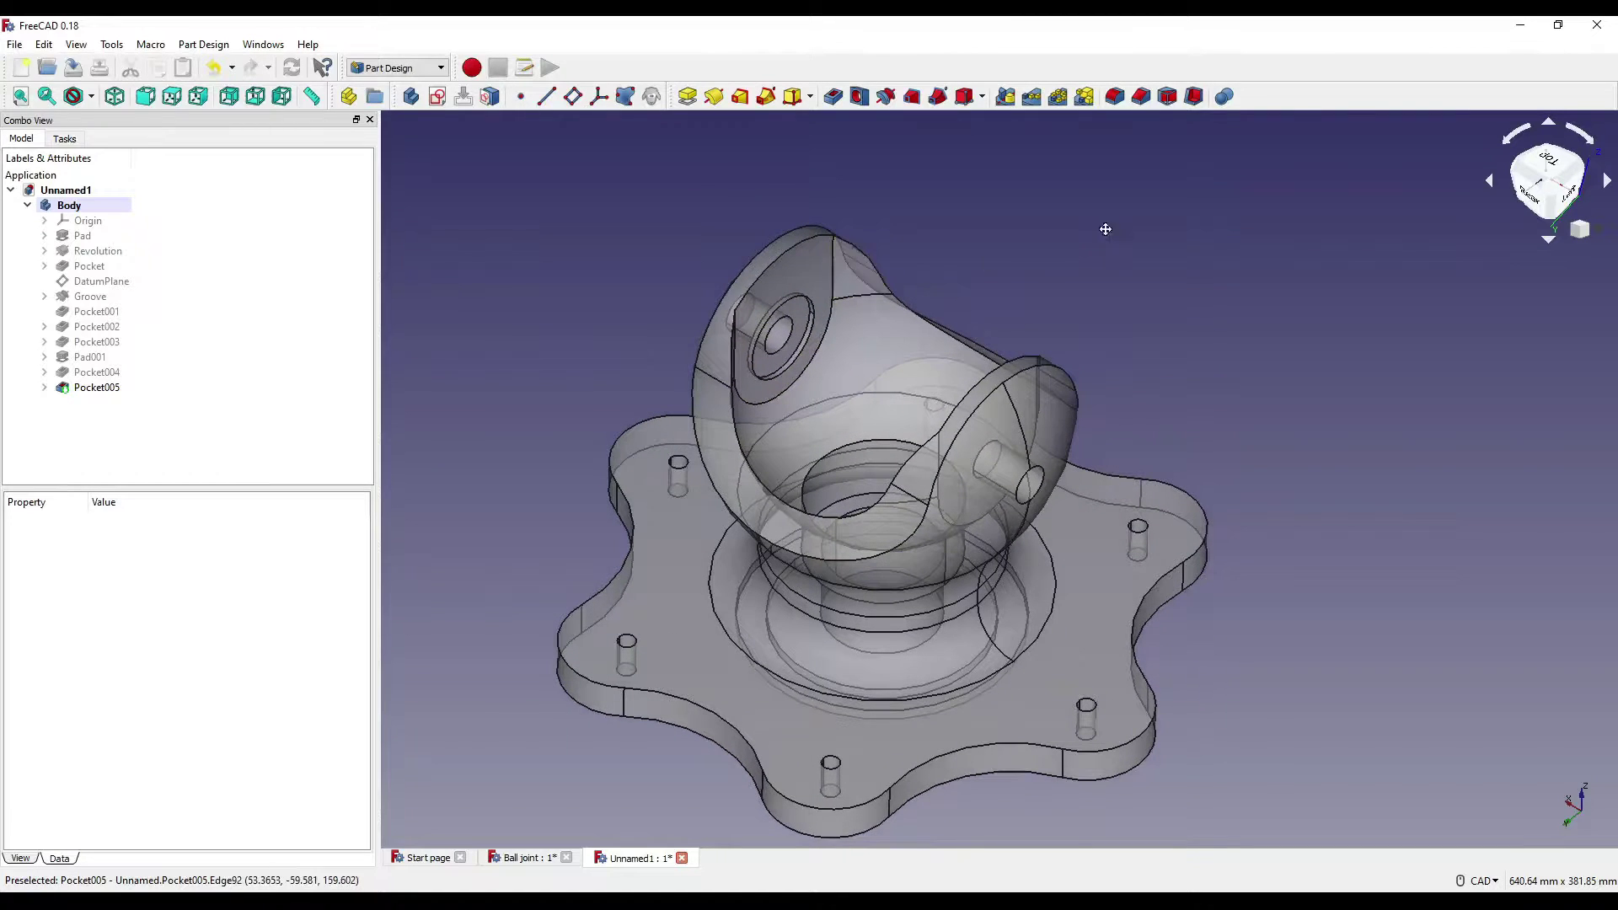
middle_drag(1105, 229, 1121, 262)
Step: Mirror Pocket005 across the base YZ plane
click(1010, 99)
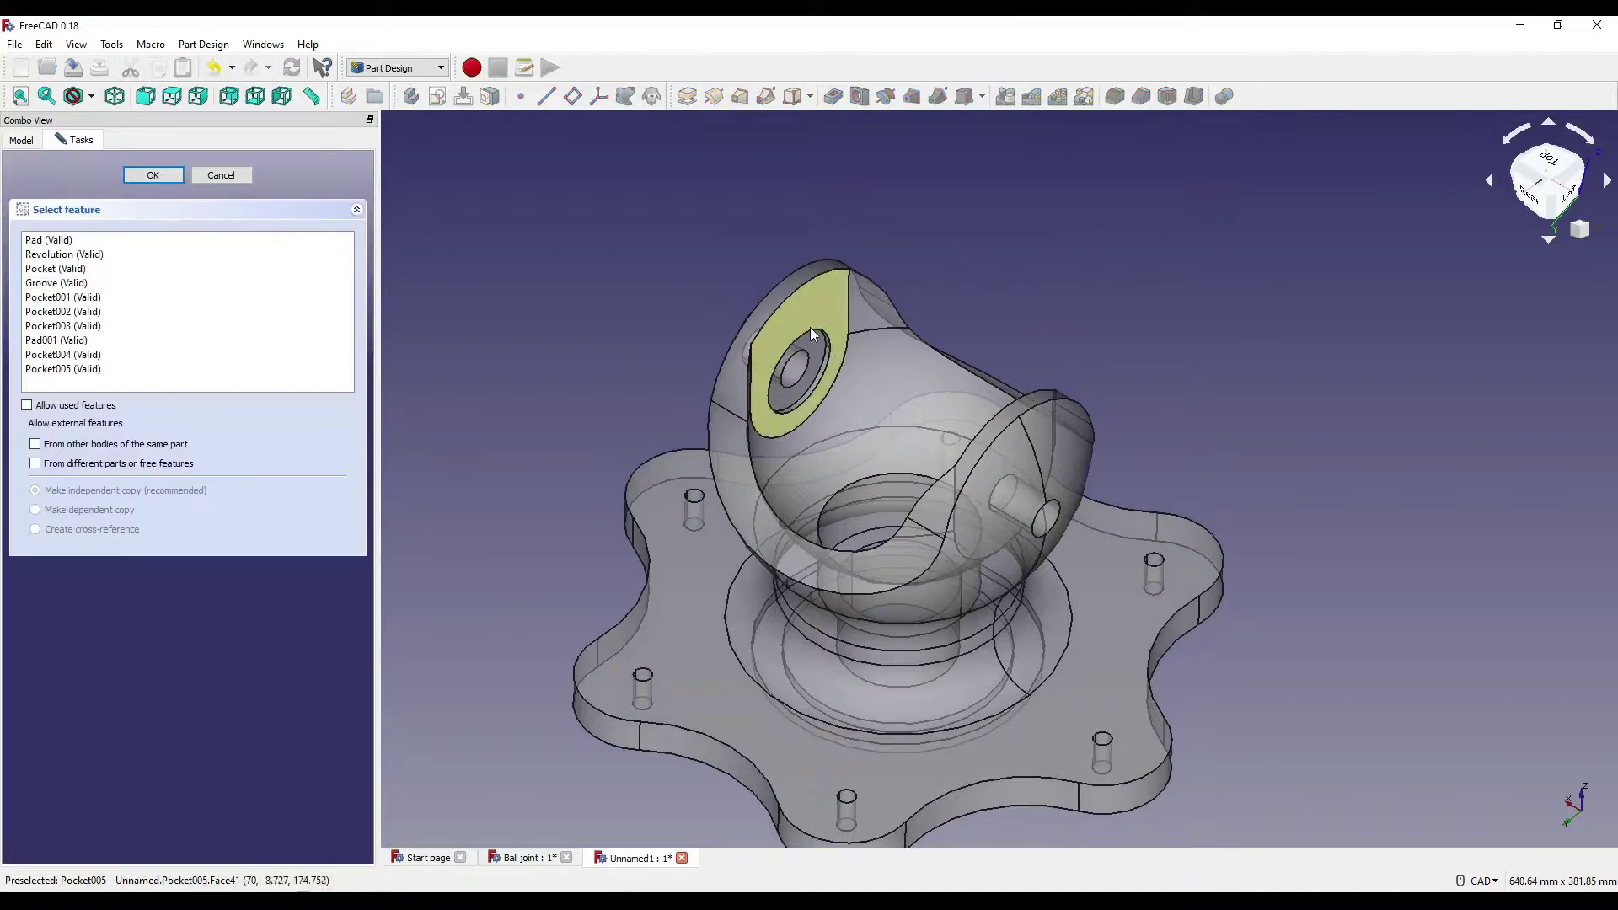
click(101, 370)
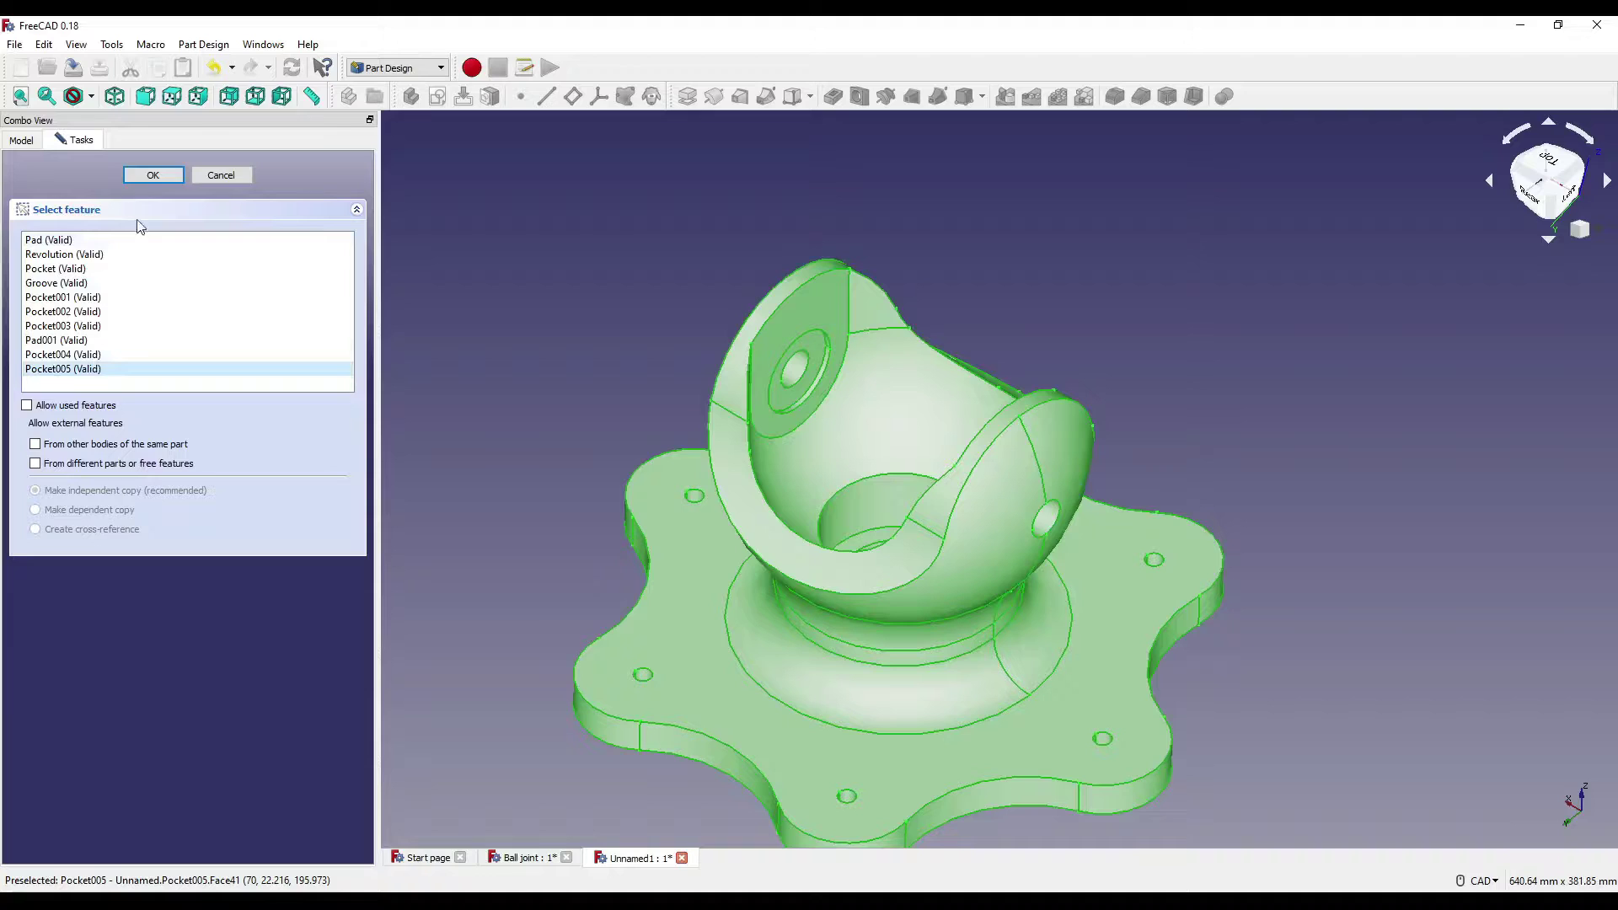
click(154, 177)
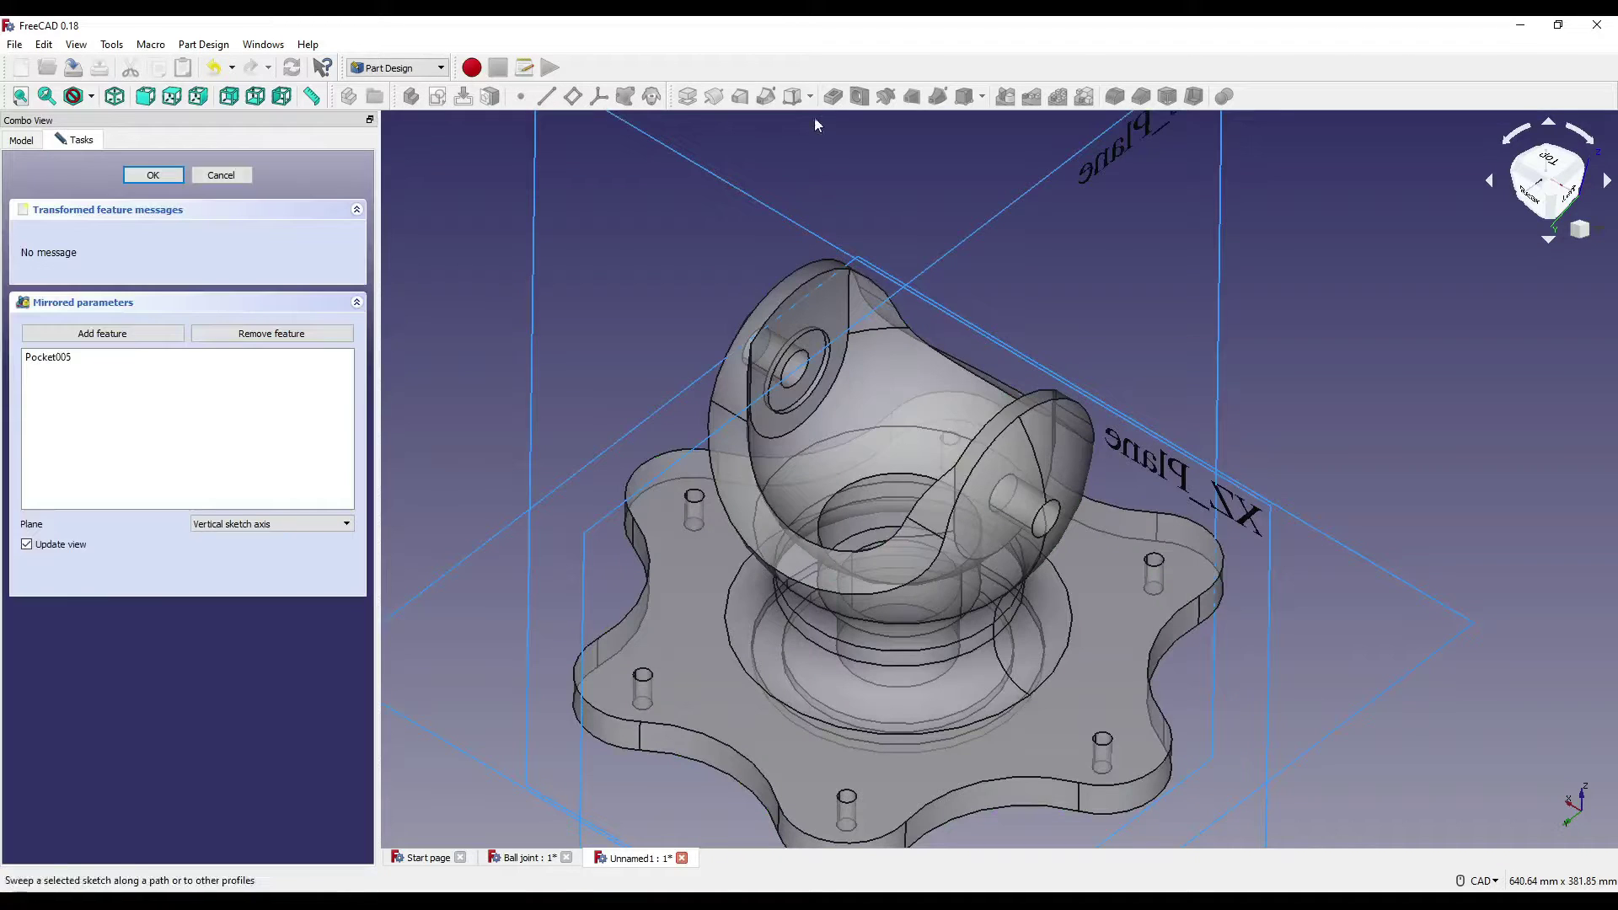
click(1014, 209)
scroll(1031, 204, down, 3)
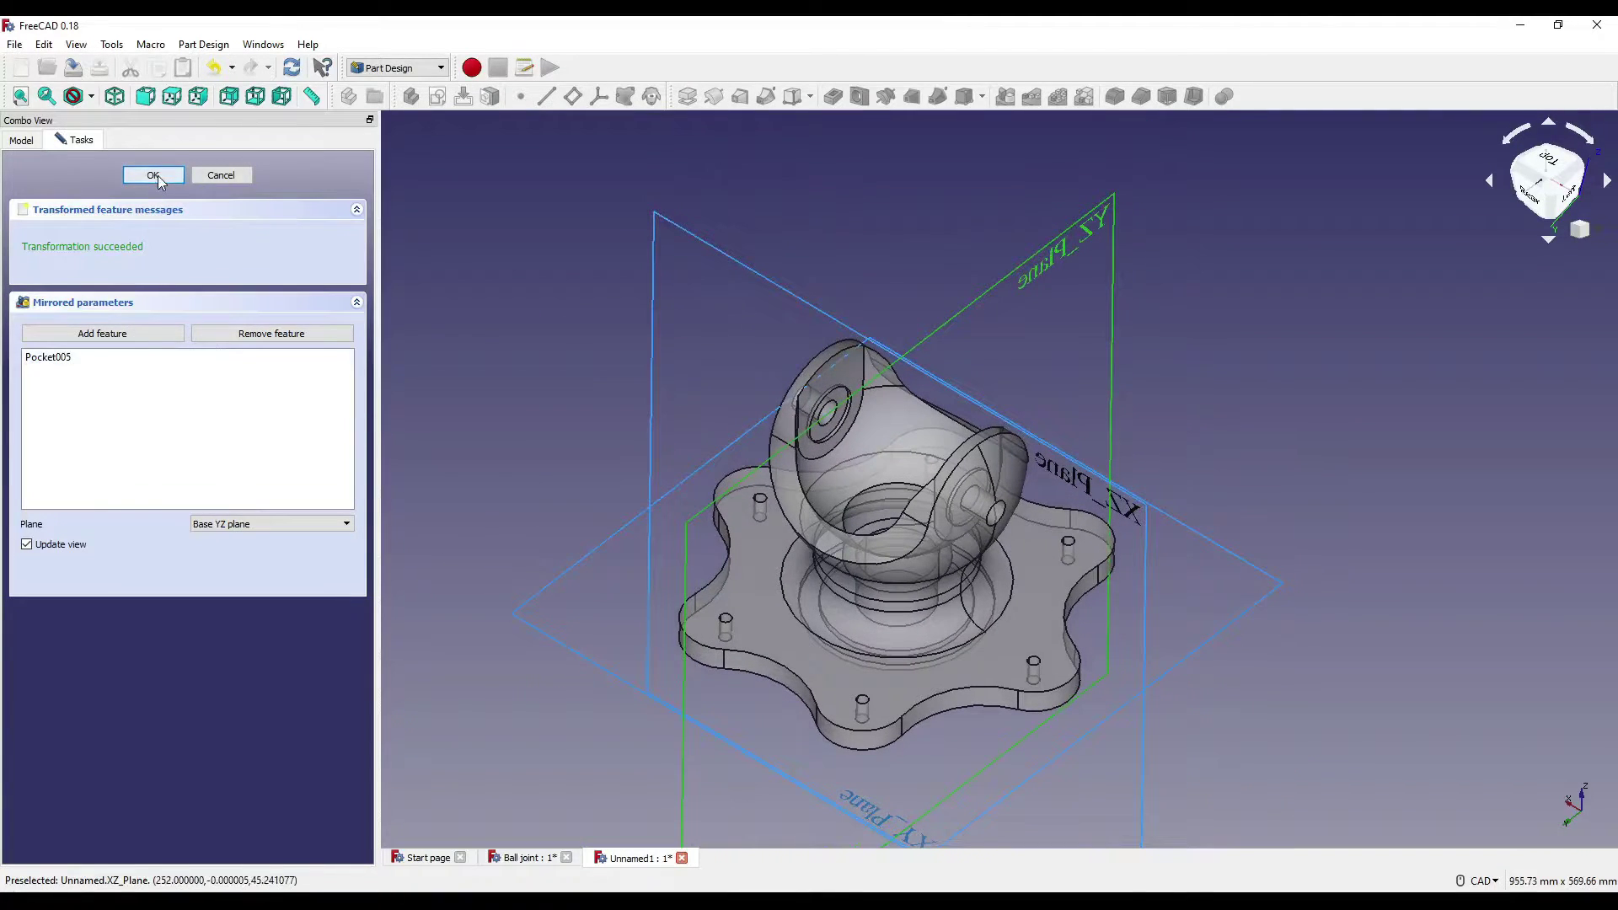
click(158, 182)
scroll(855, 558, up, 2)
middle_drag(866, 552, 1362, 522)
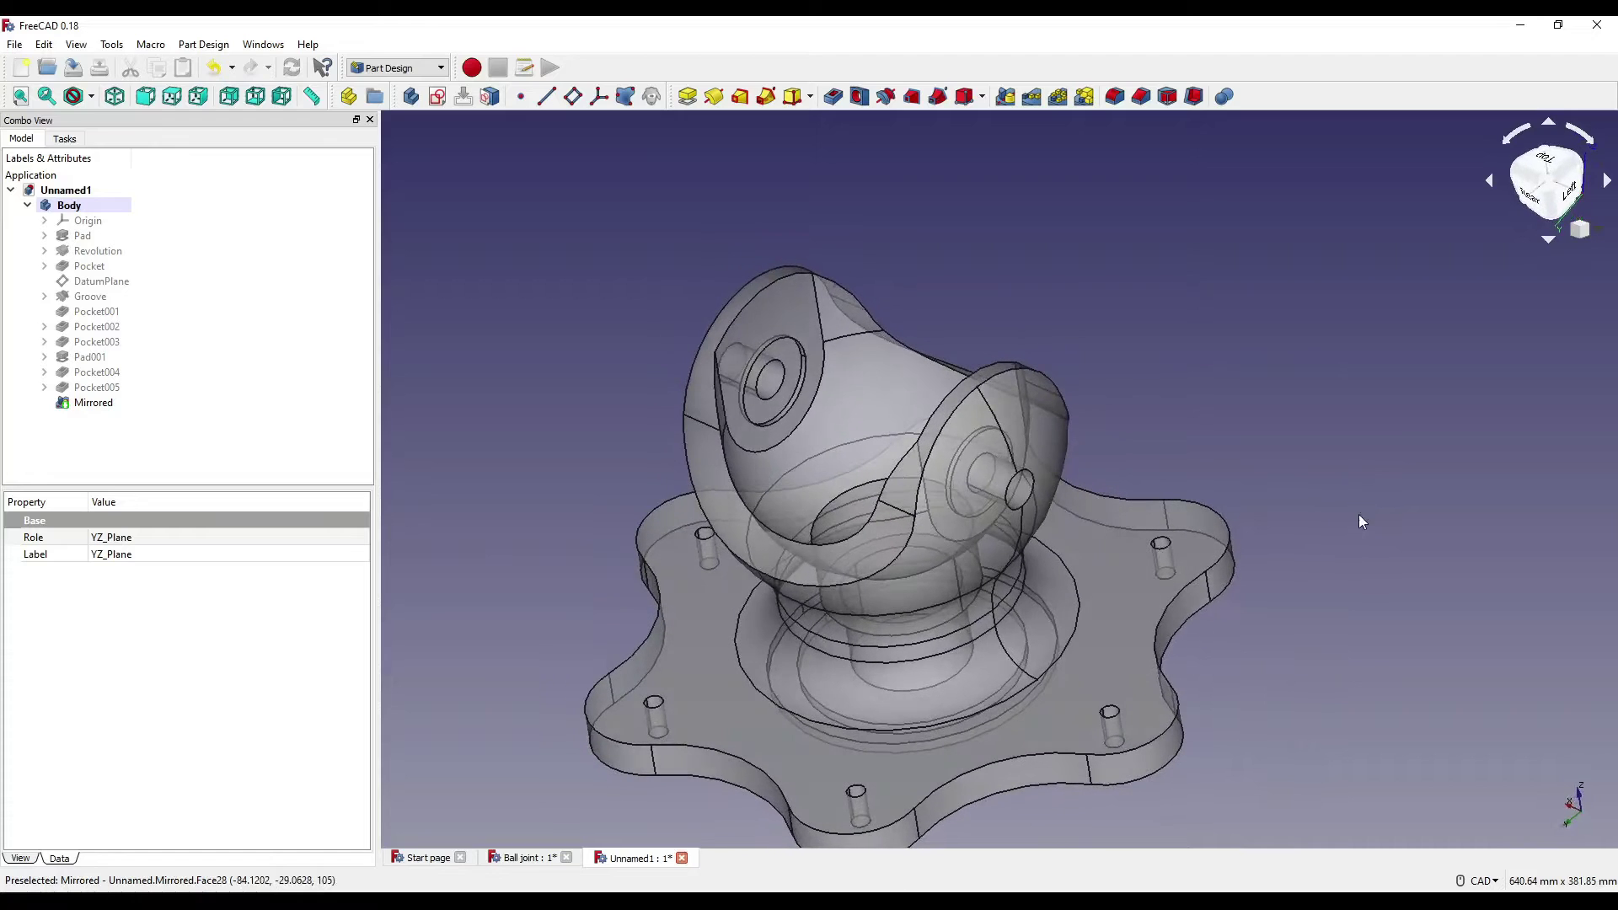
Step: Attach a datum plane to the counterbore's ring face, offset 18 mm with sides flipped
click(792, 361)
click(573, 96)
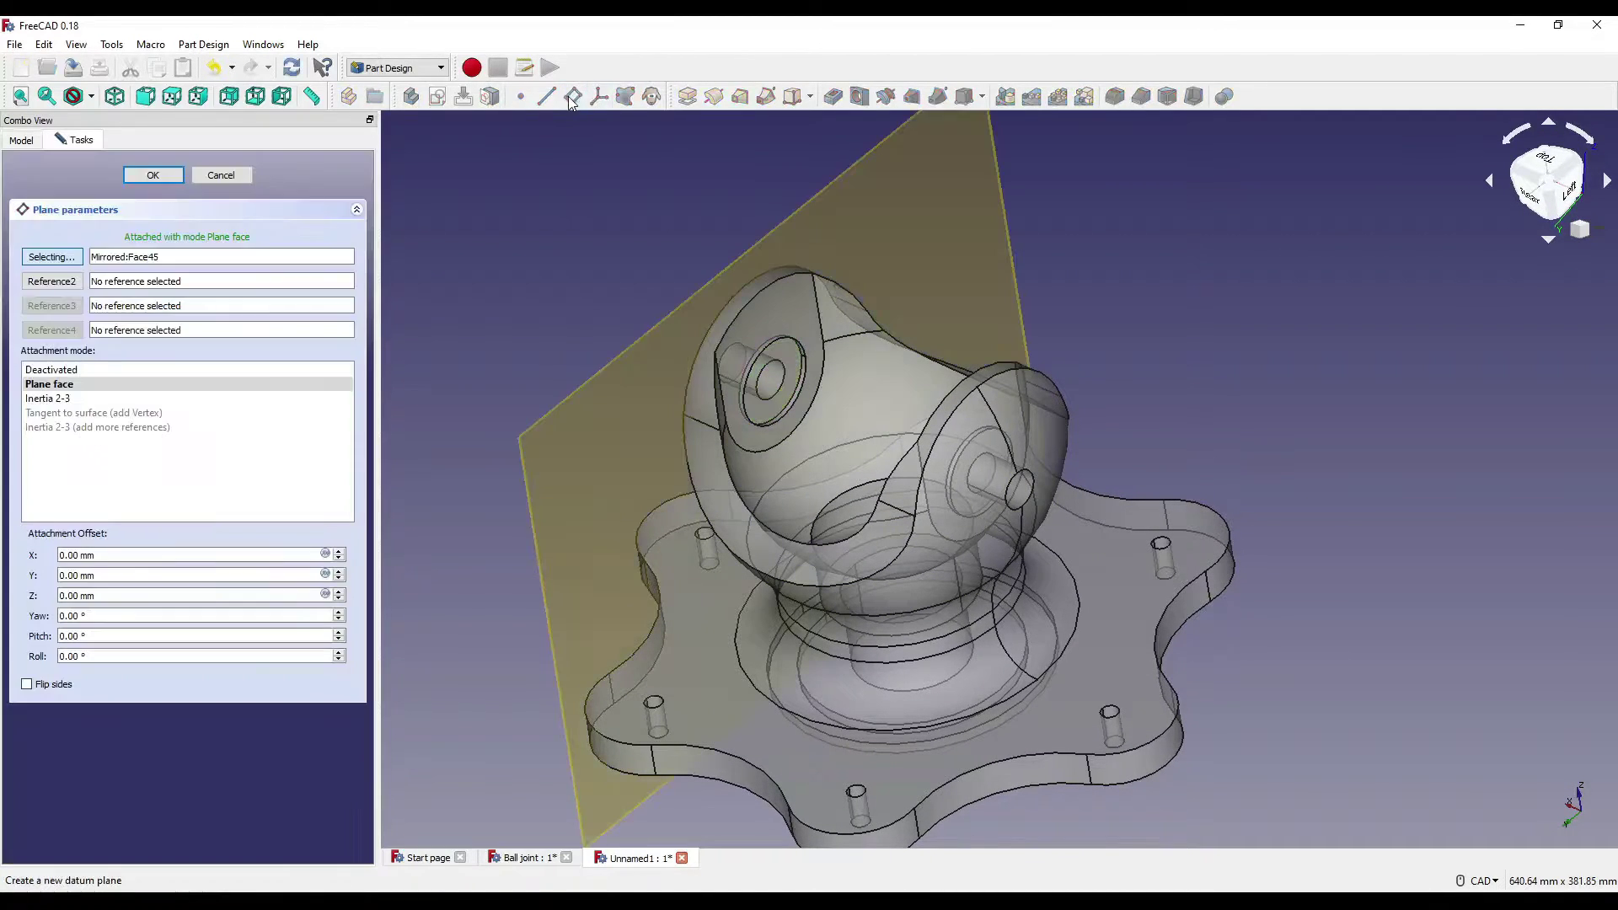
key(4)
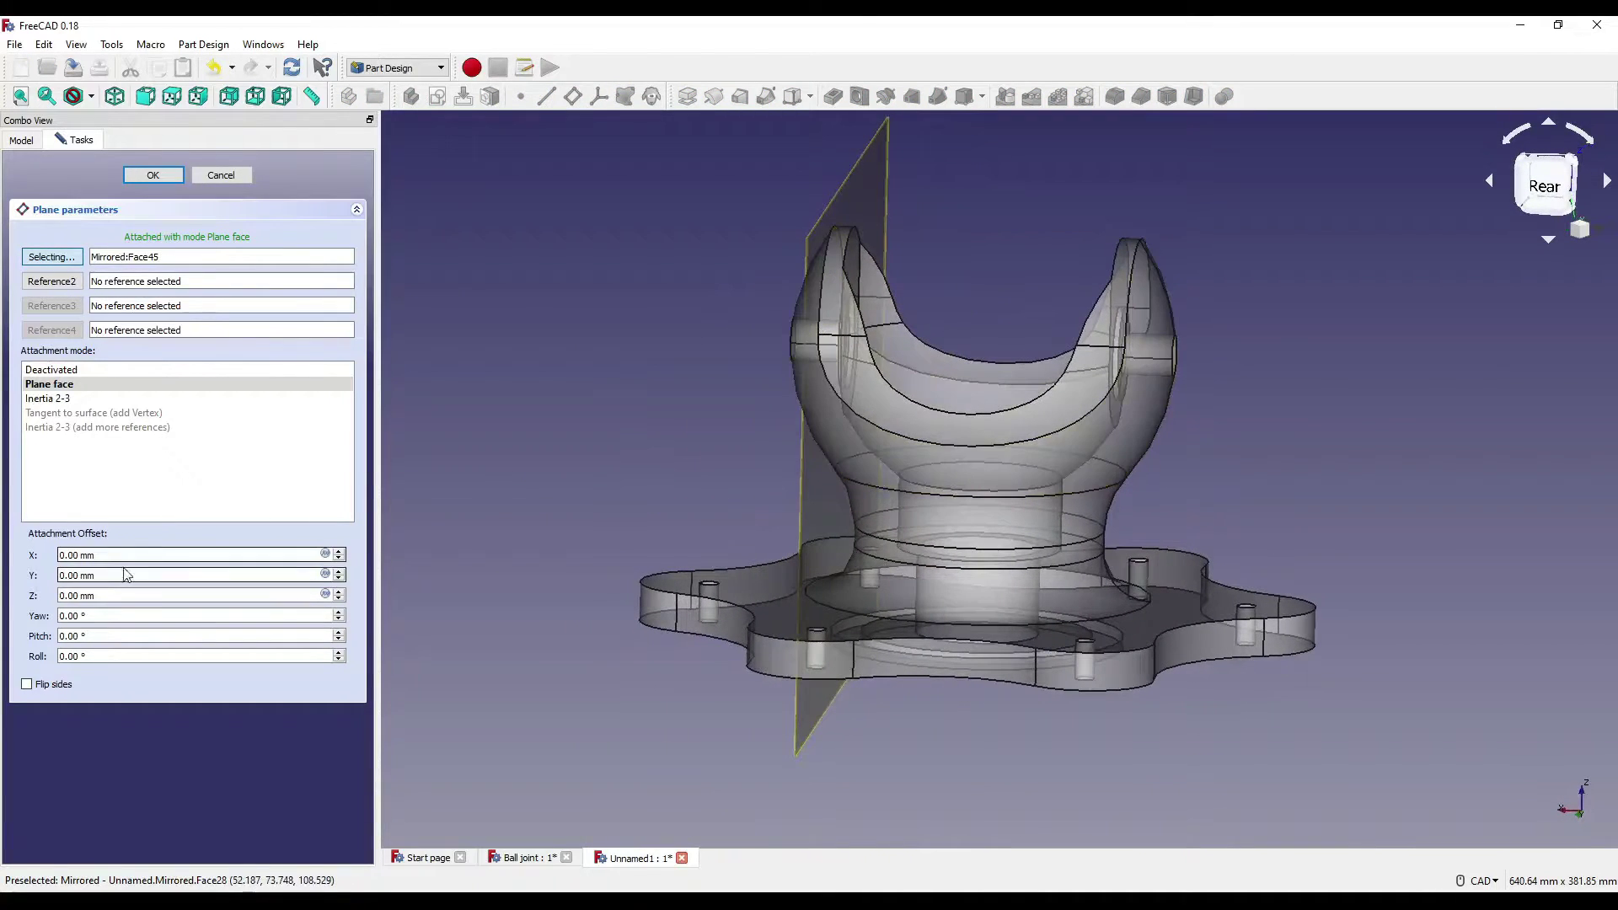
text(18)
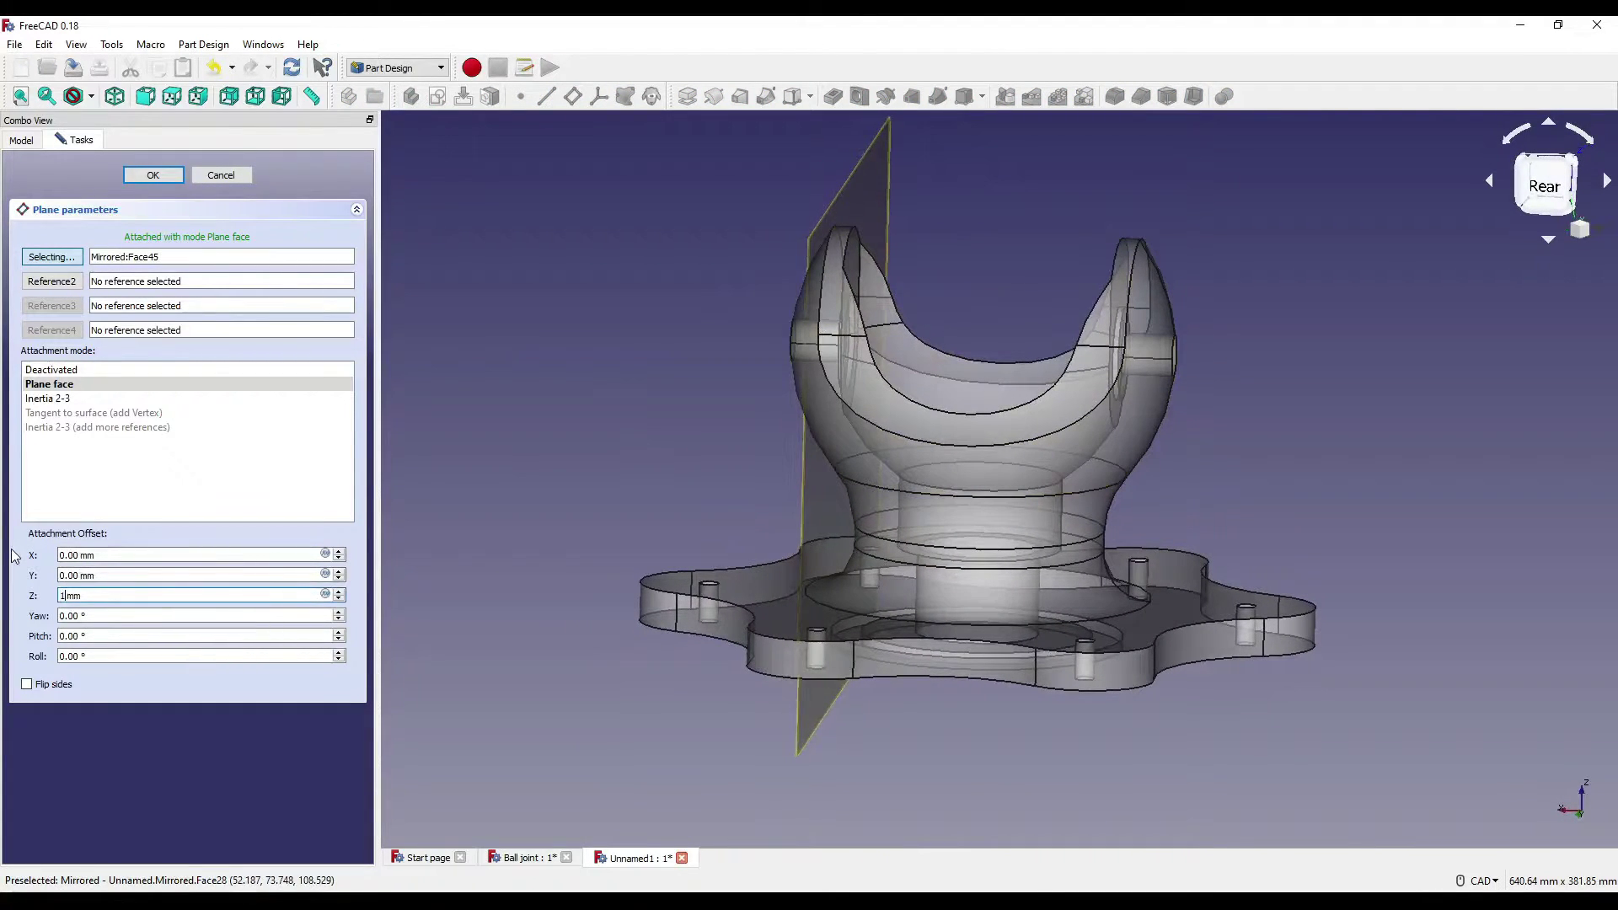
click(27, 684)
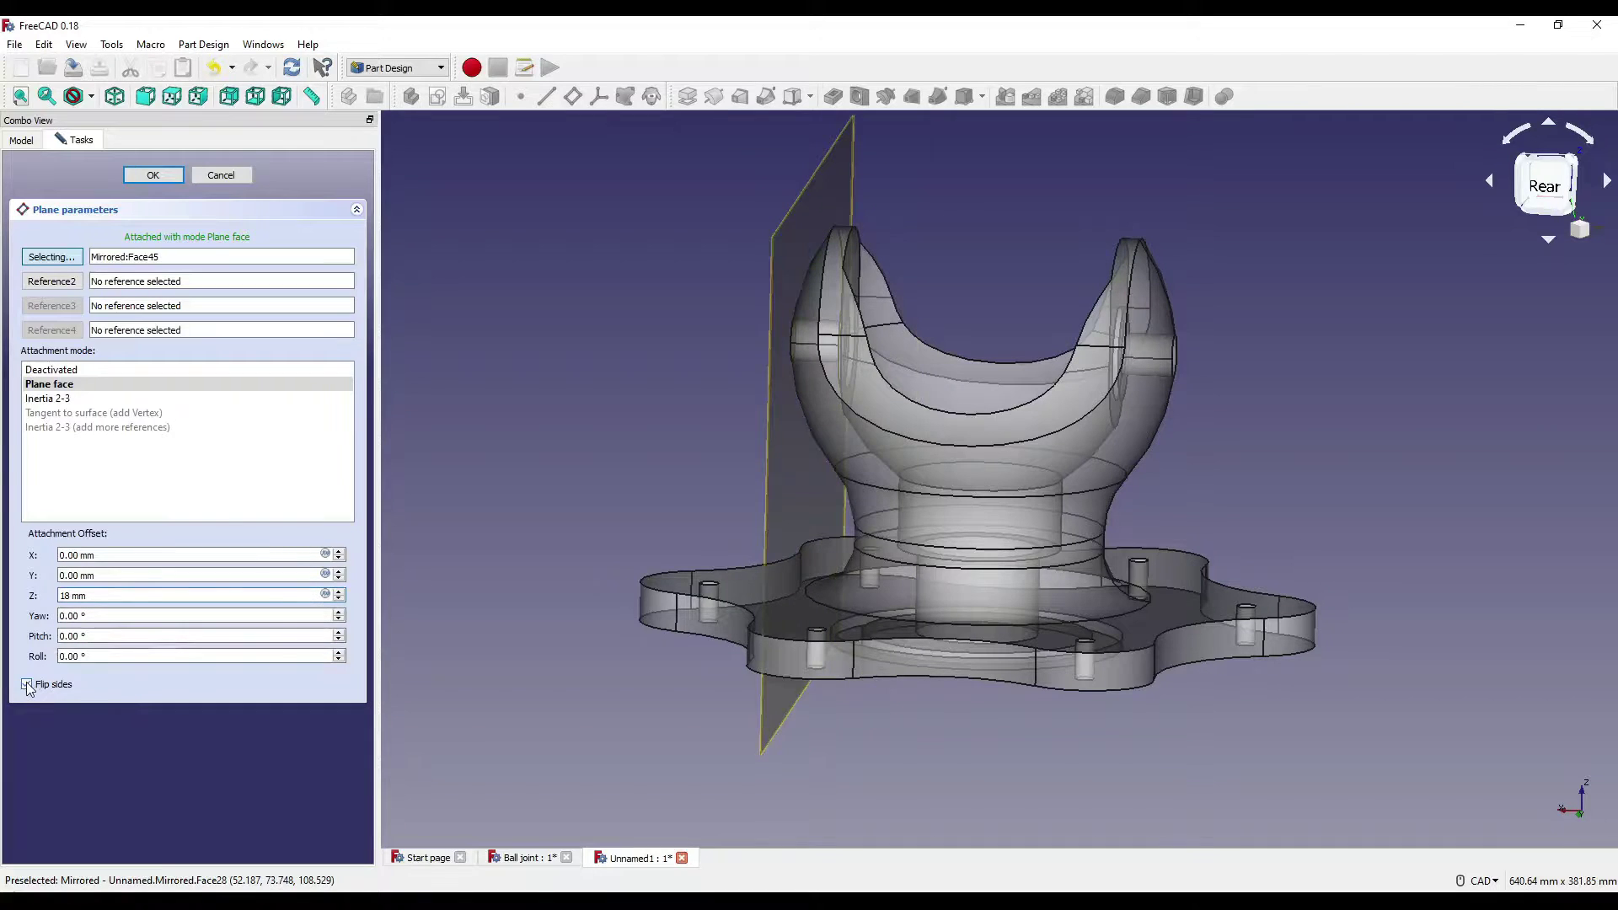
click(1546, 186)
scroll(792, 412, up, 5)
scroll(838, 351, down, 5)
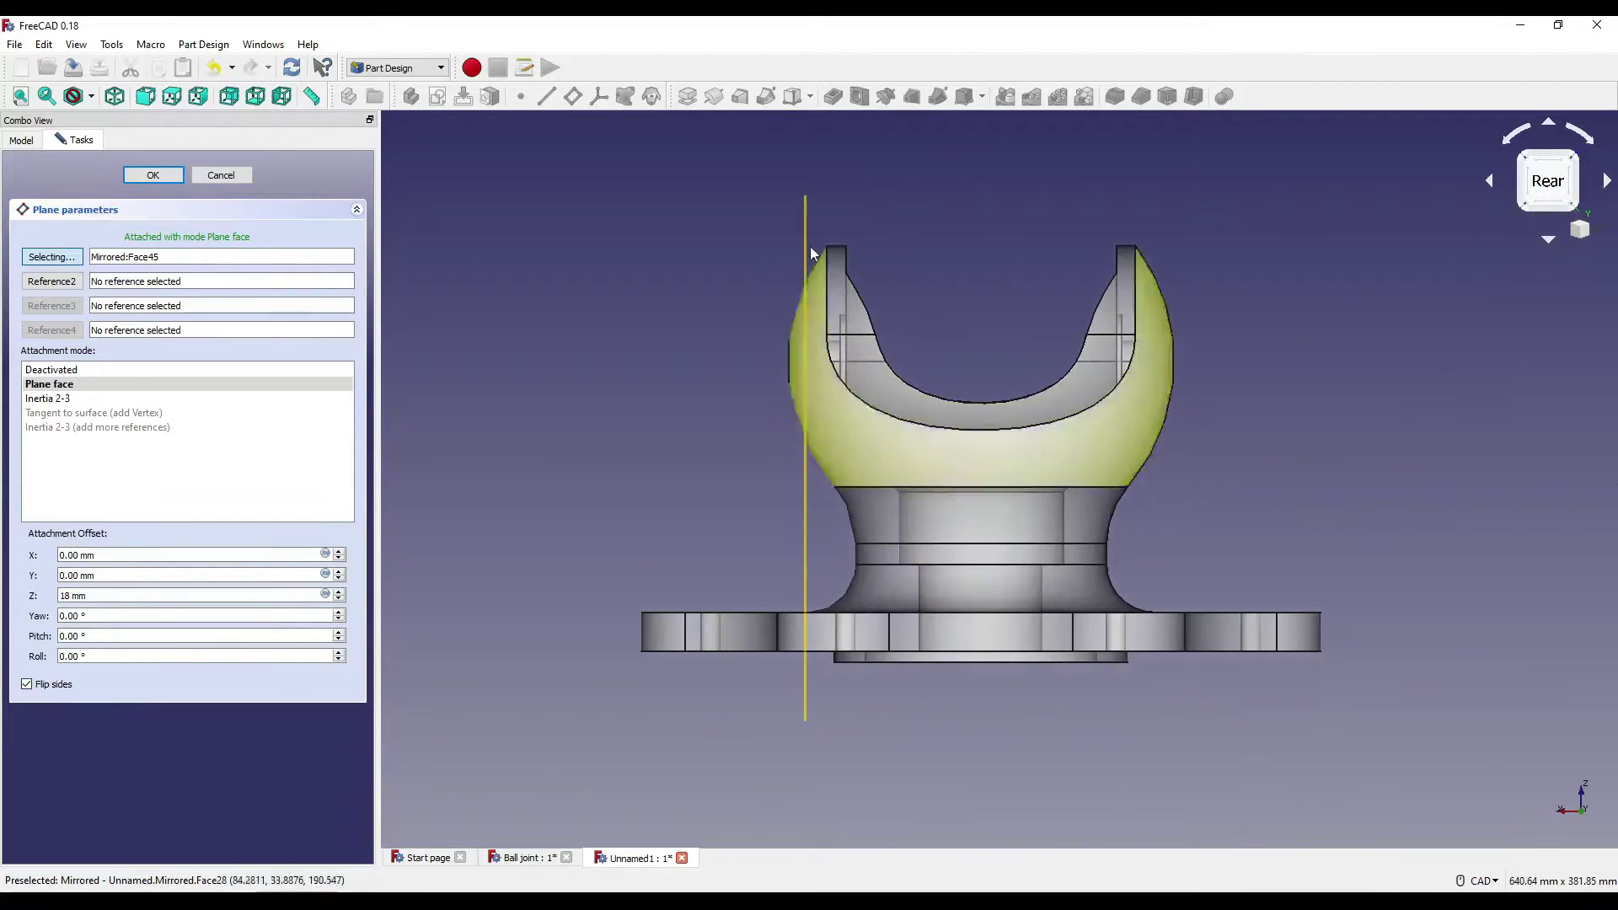
middle_drag(910, 410, 922, 452)
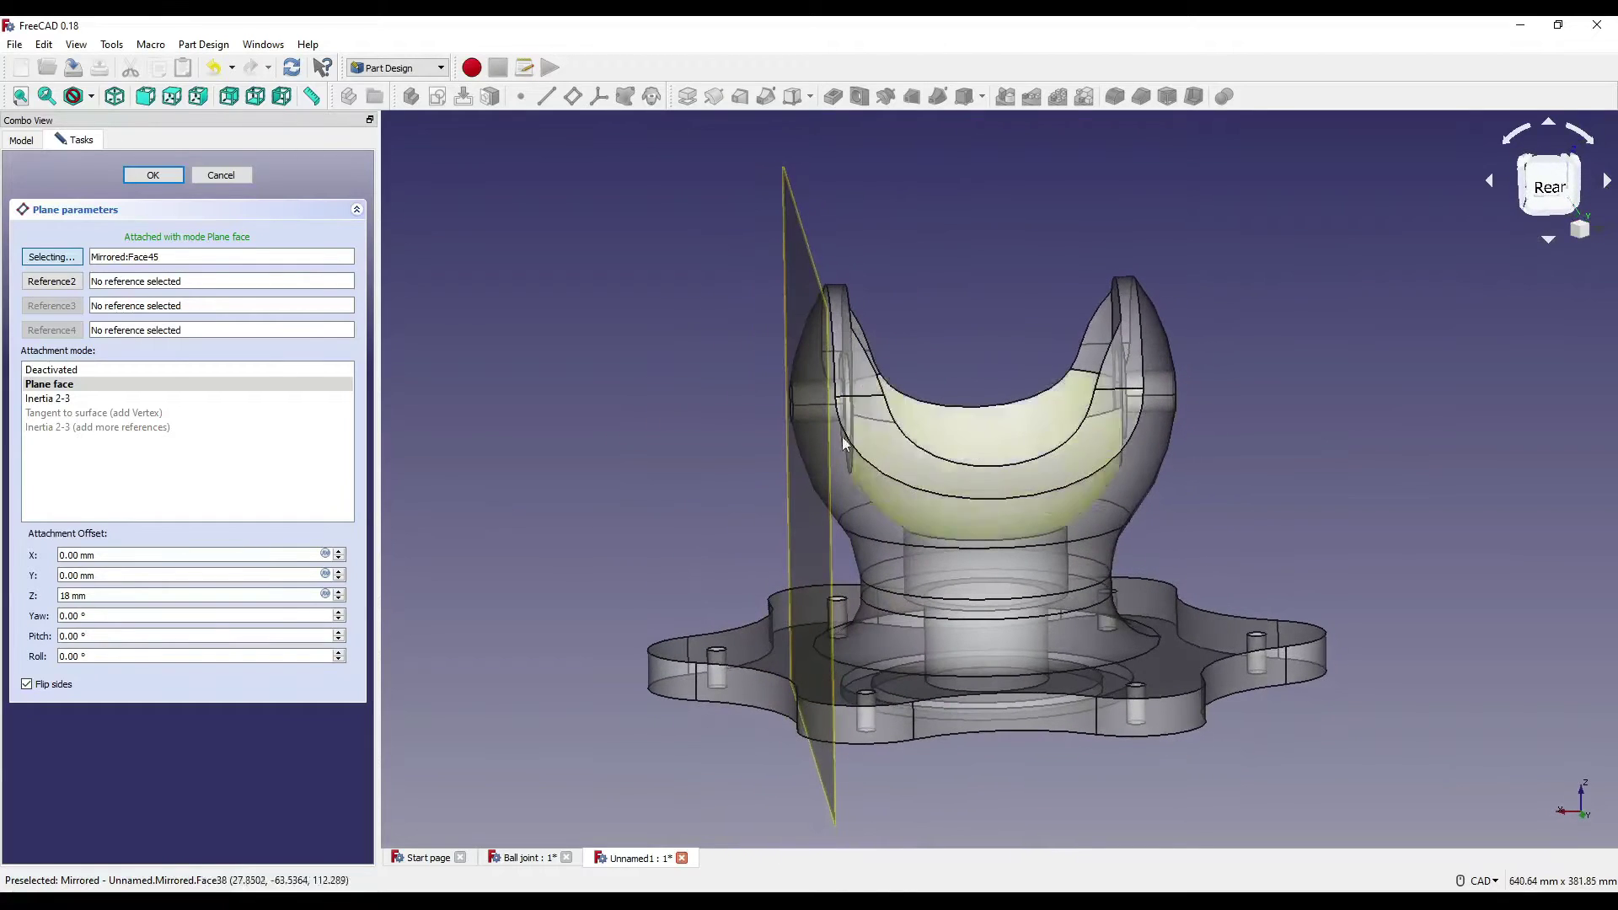
click(153, 175)
Step: Orbit the model to review DatumPlane001 and select it
scroll(1040, 332, down, 2)
middle_drag(1040, 332, 924, 383)
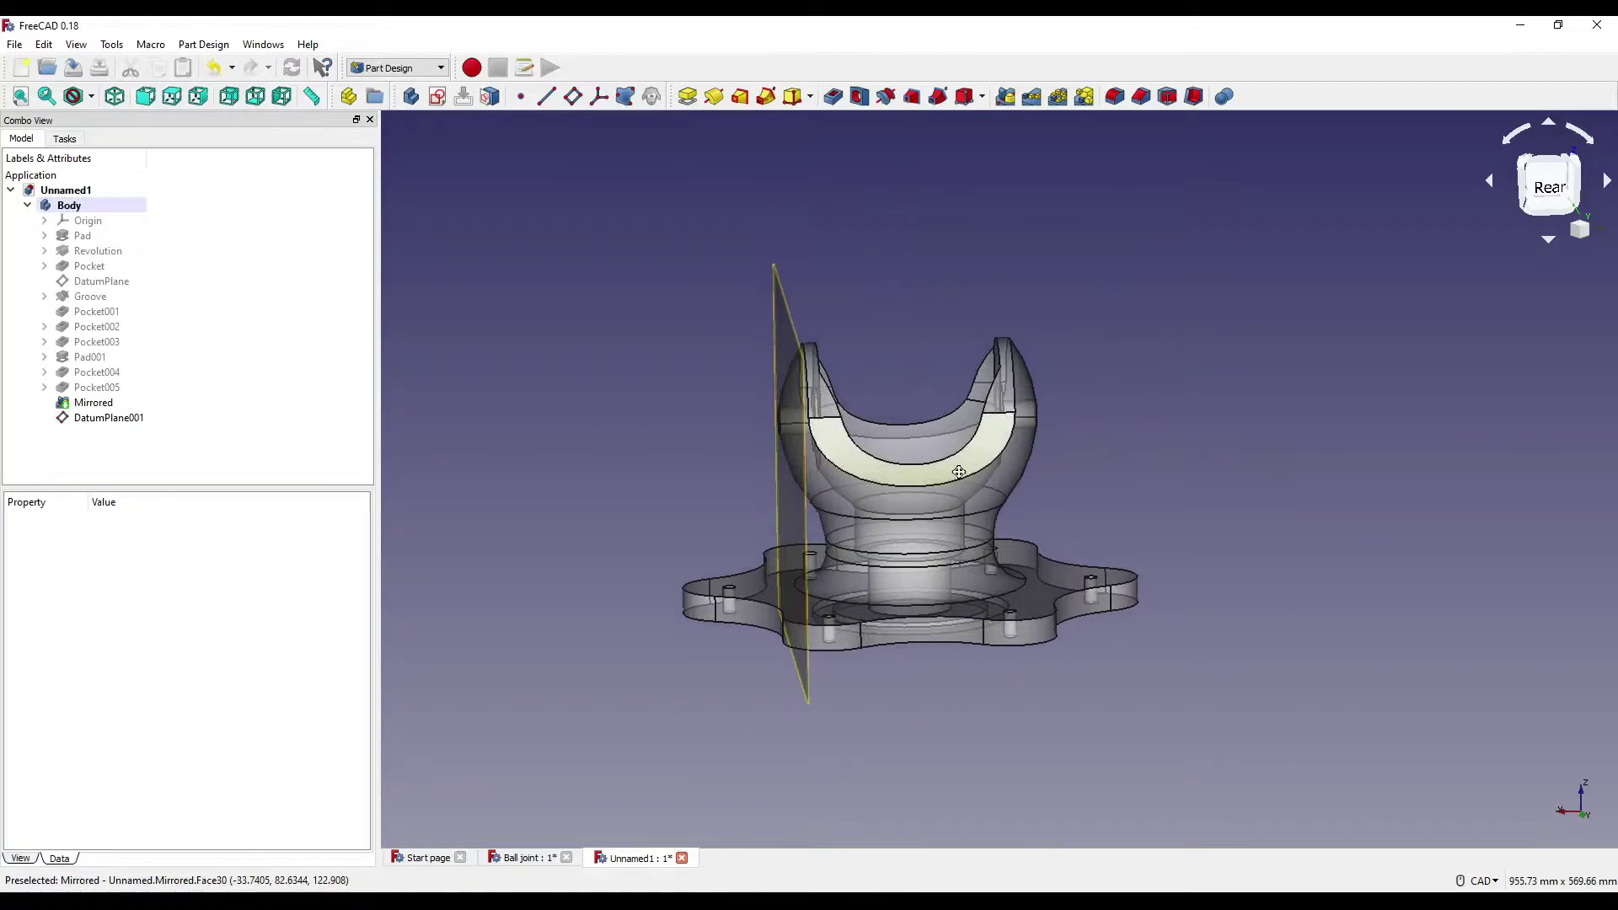
middle_drag(955, 469, 759, 426)
click(690, 408)
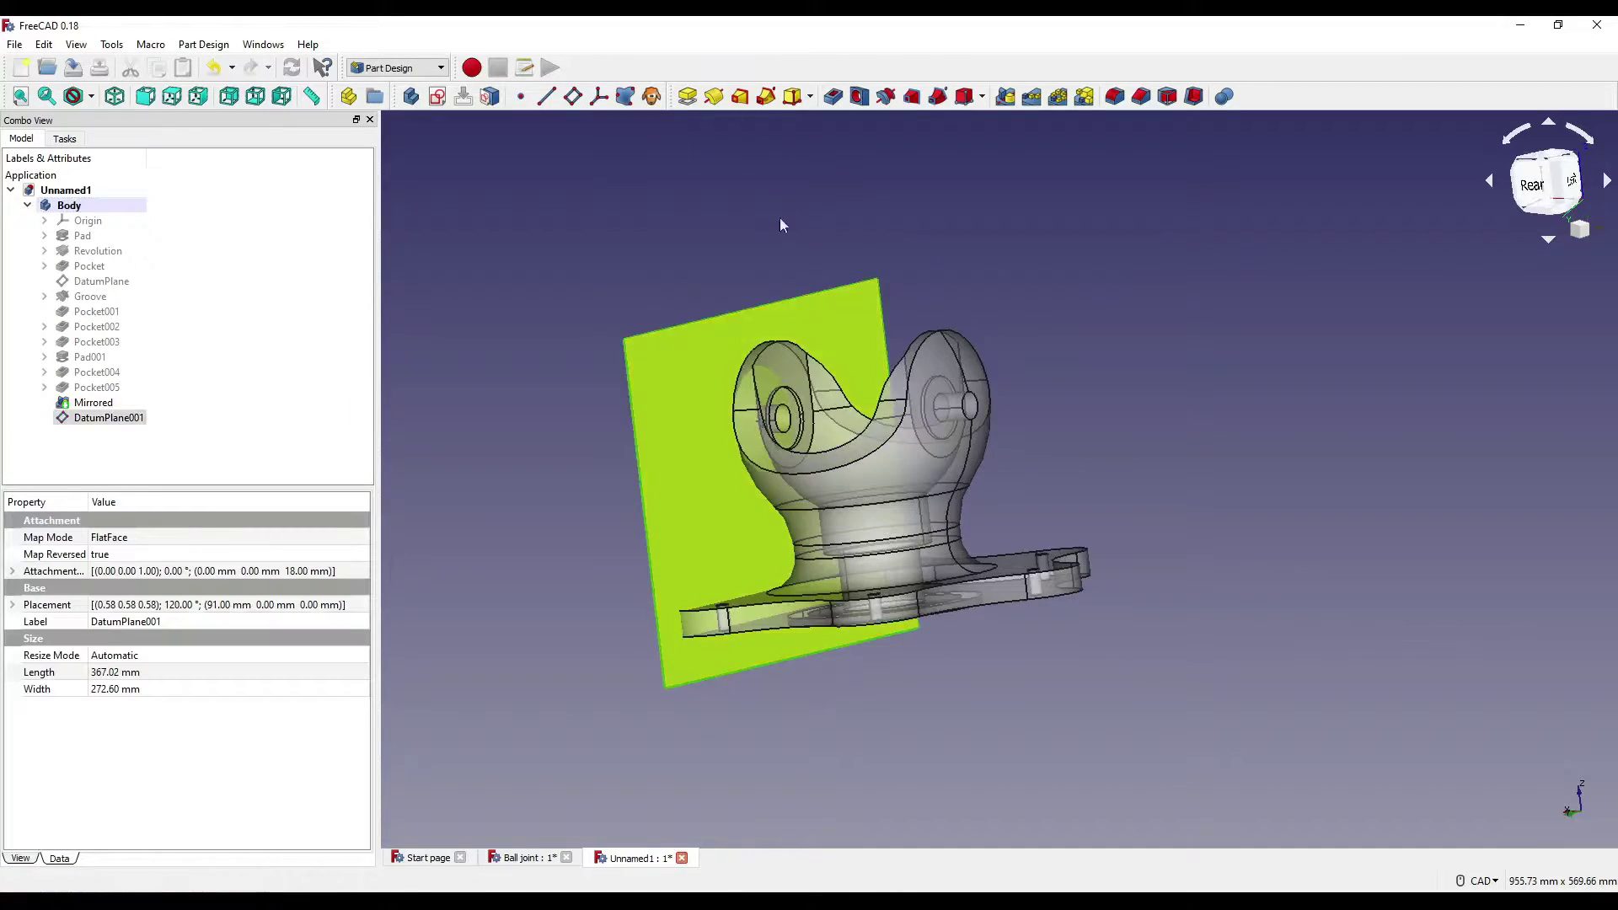
Step: Sketch a circle on DatumPlane001 at the hole's axis with radius 36/2 (18 mm)
click(438, 98)
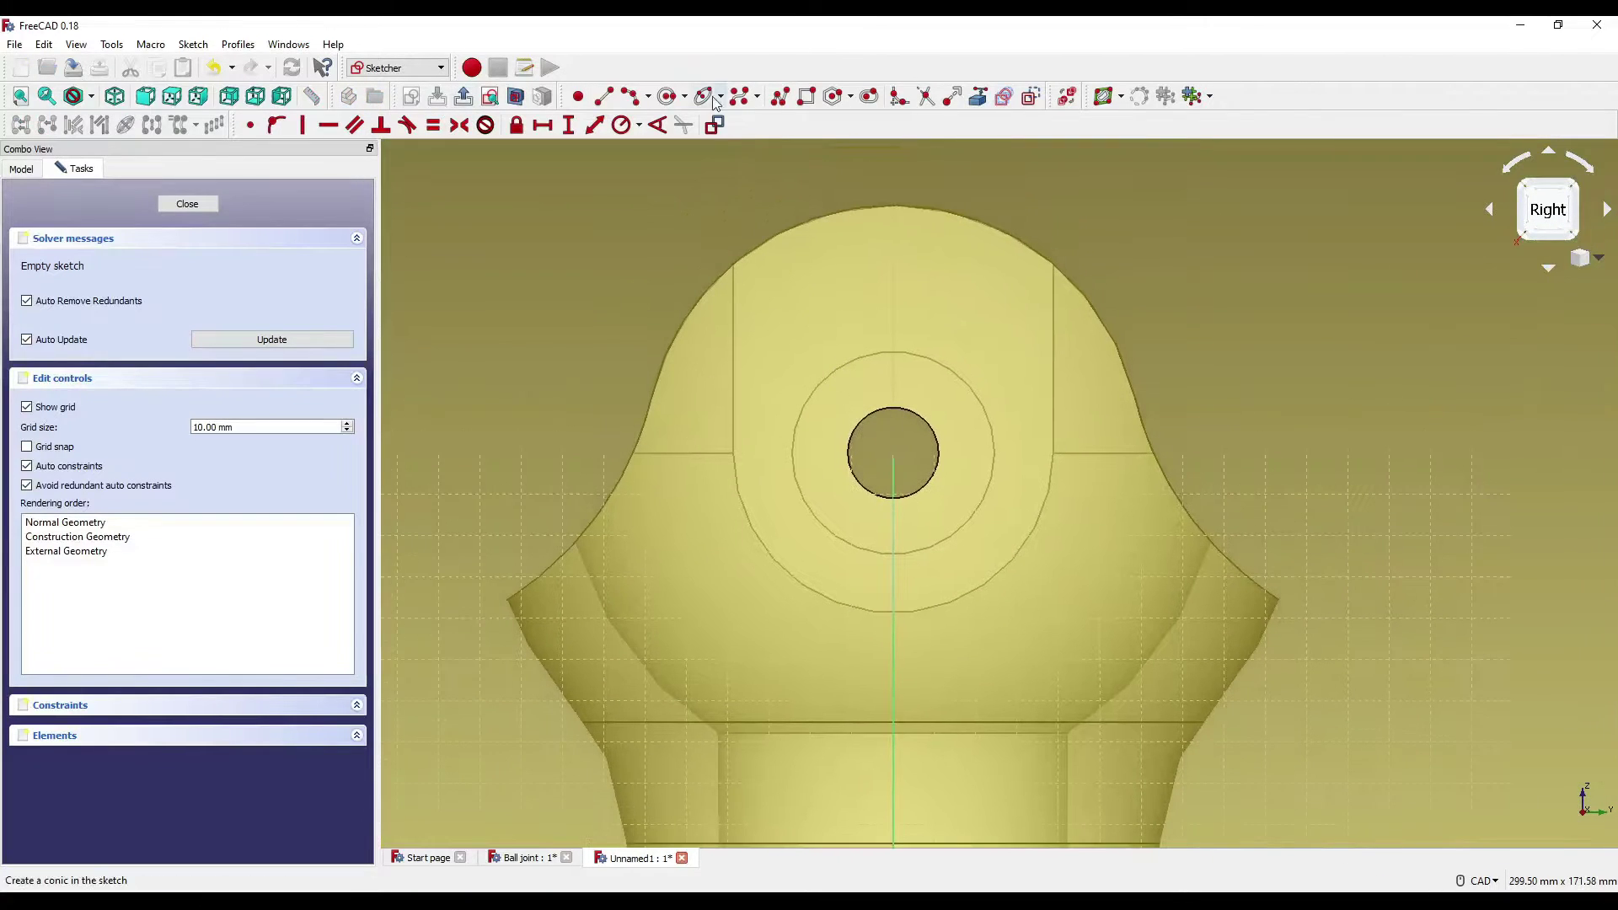
click(667, 97)
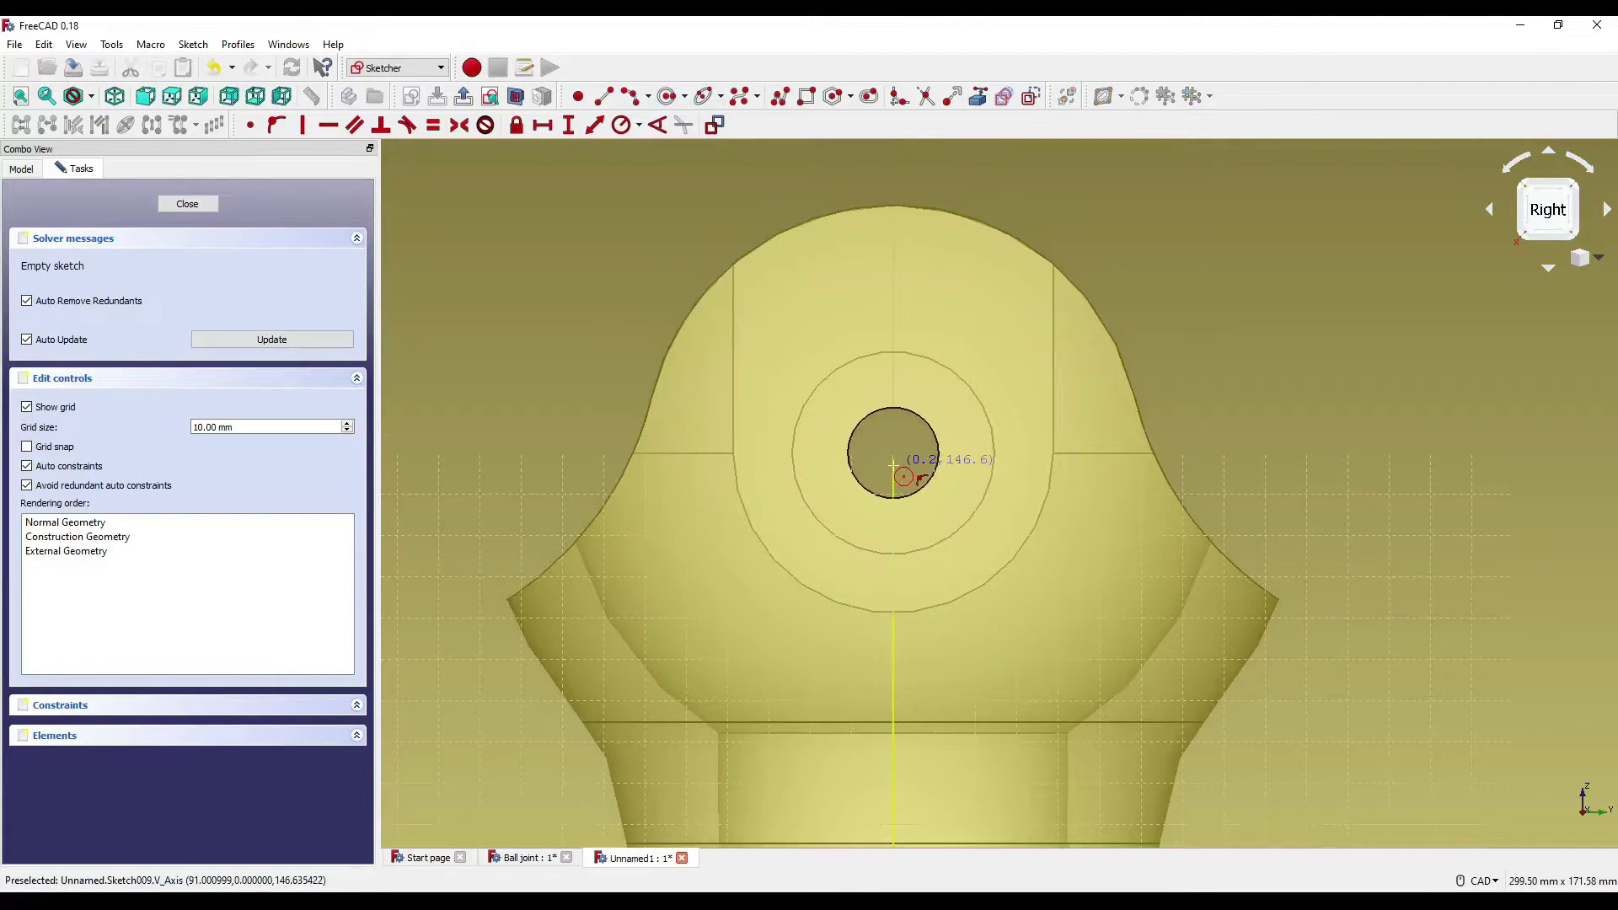
click(893, 464)
click(955, 546)
scroll(969, 531, down, 3)
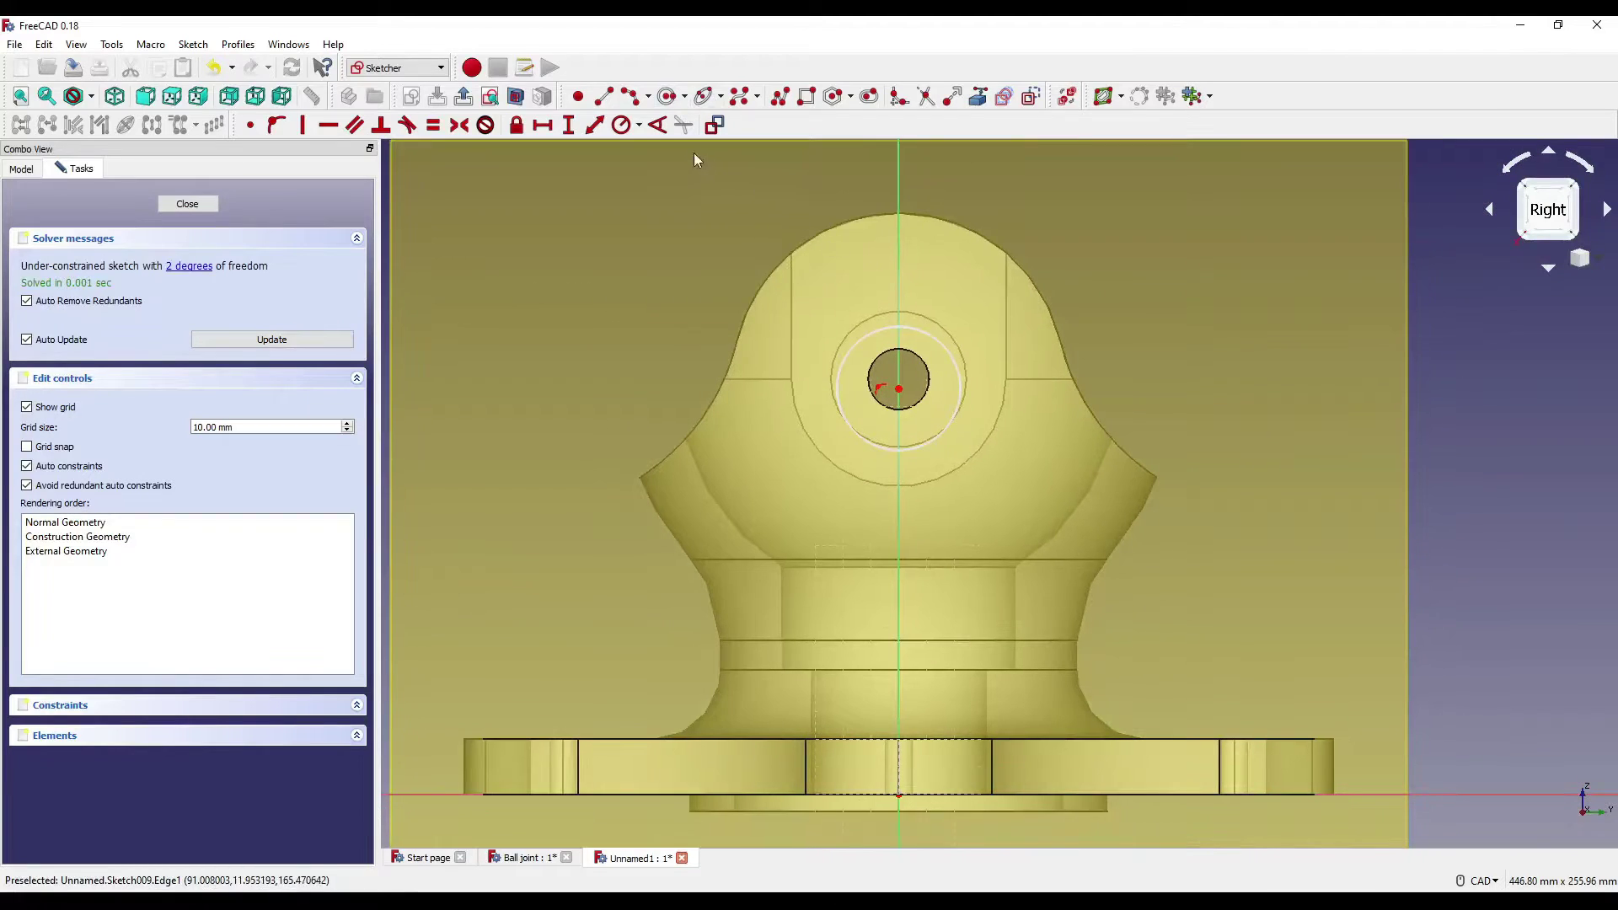
click(955, 359)
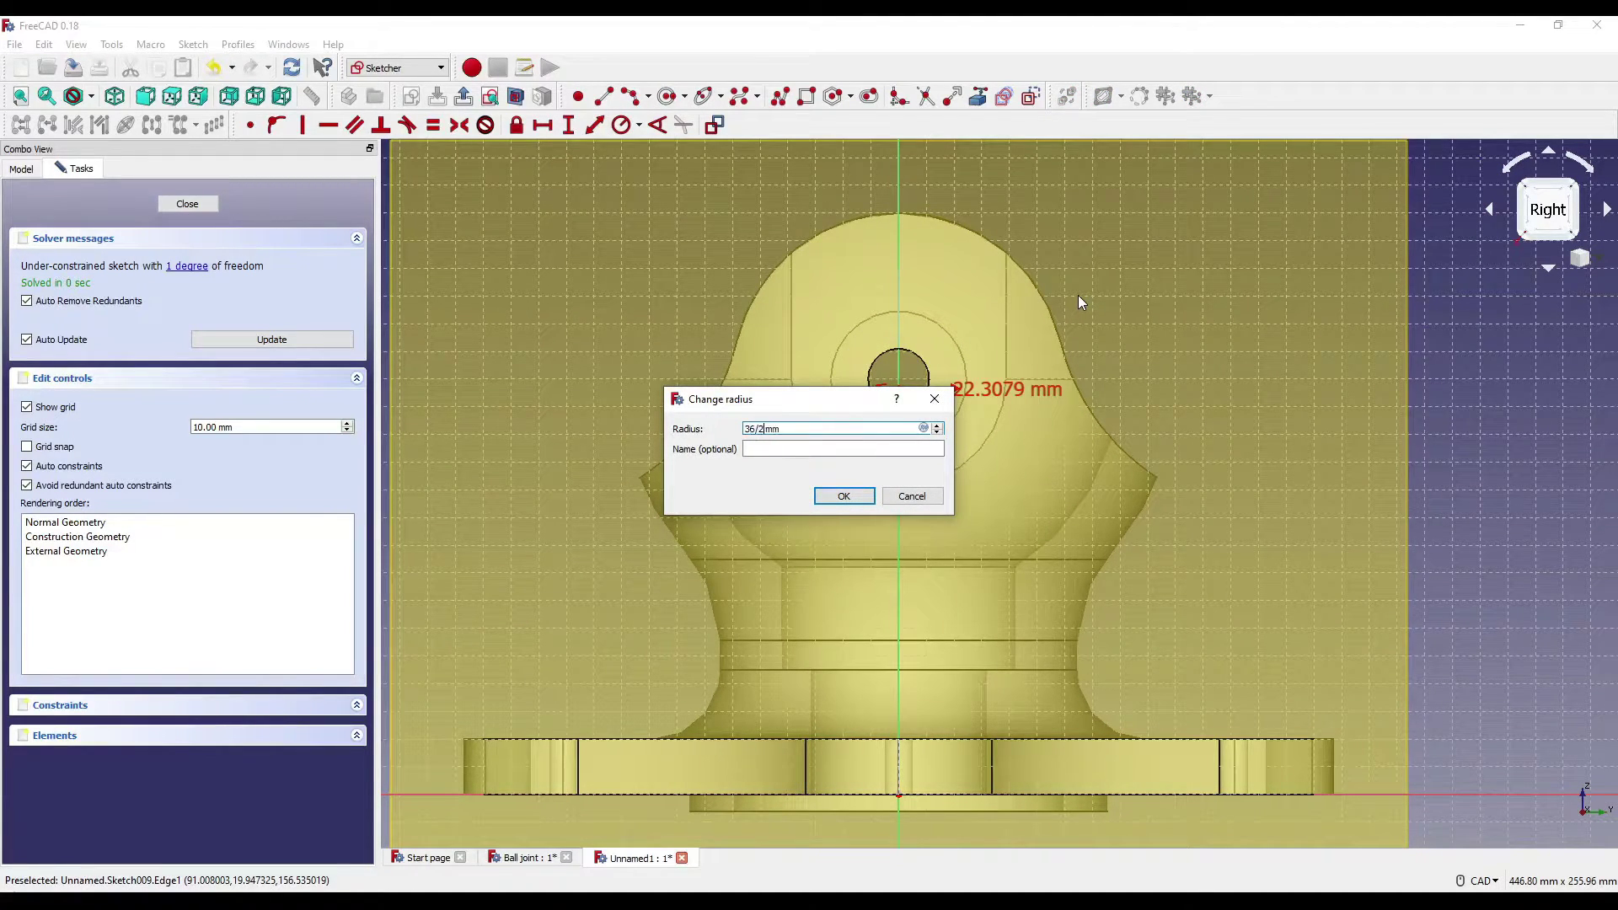
text(36/2)
key(Return)
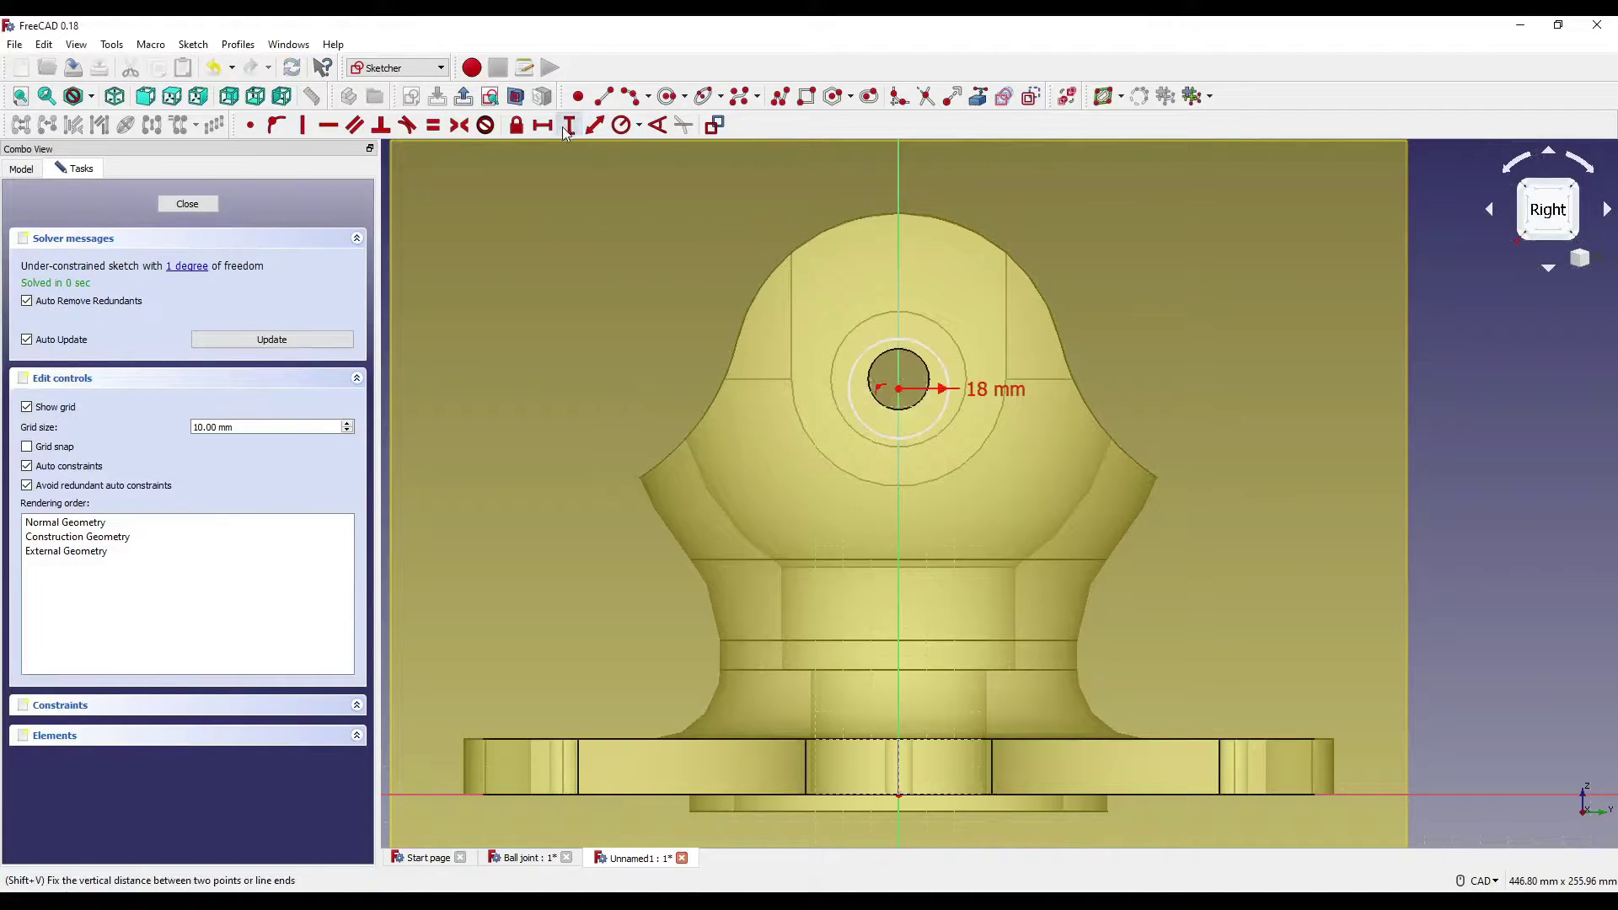
Step: Set the circle centre 150 mm above the origin and close the sketch
click(899, 390)
scroll(898, 390, down, 2)
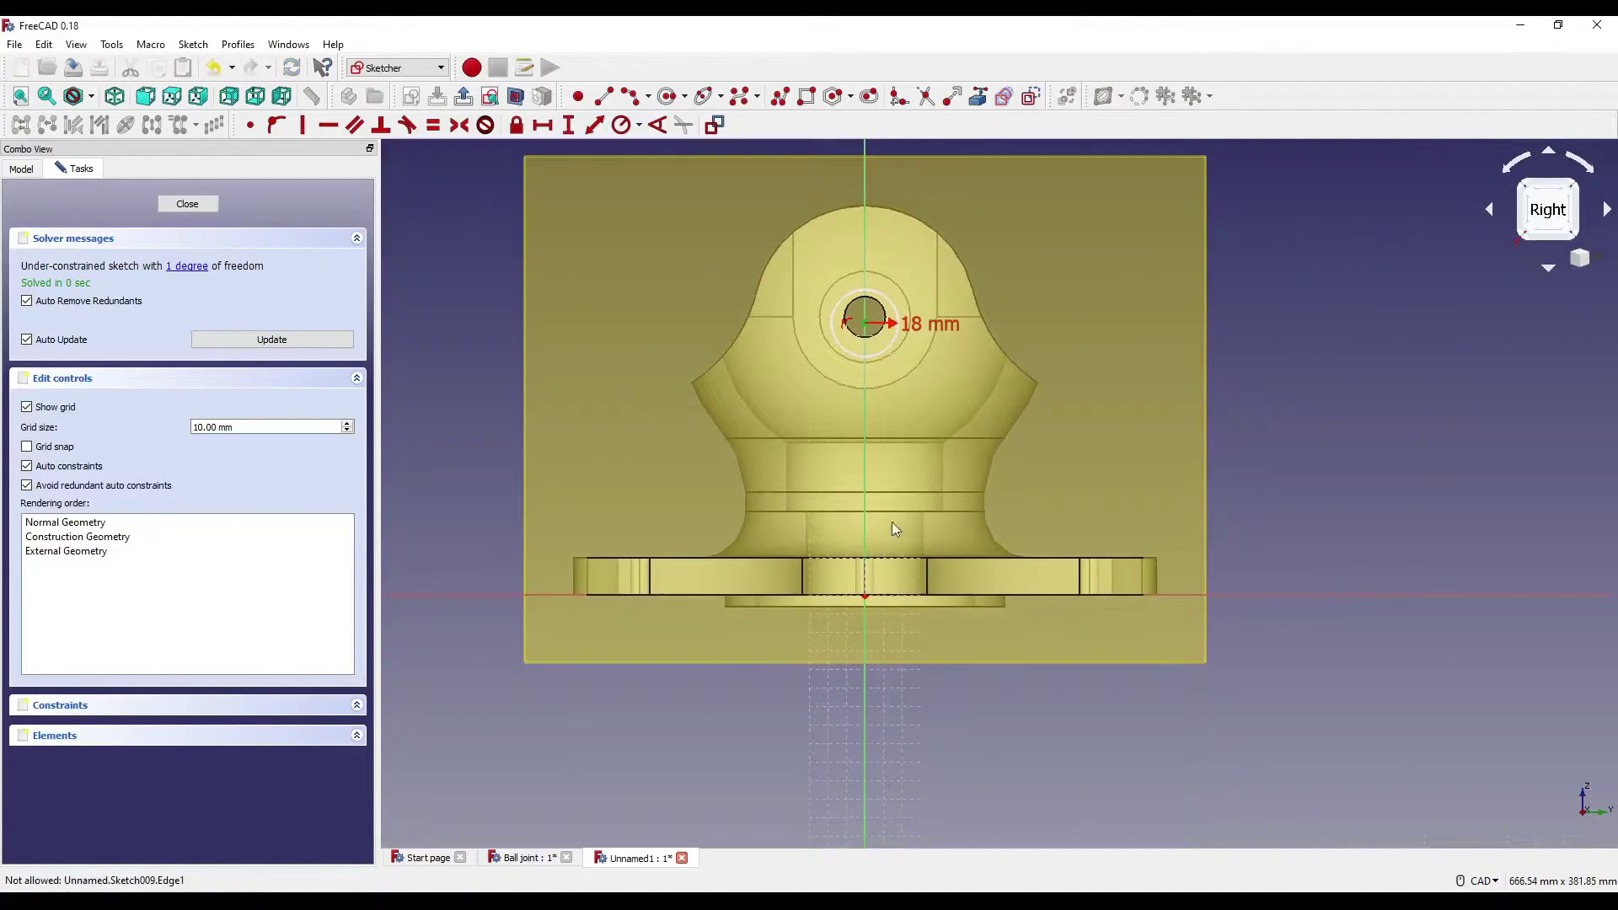
click(864, 596)
text(i150)
key(Return)
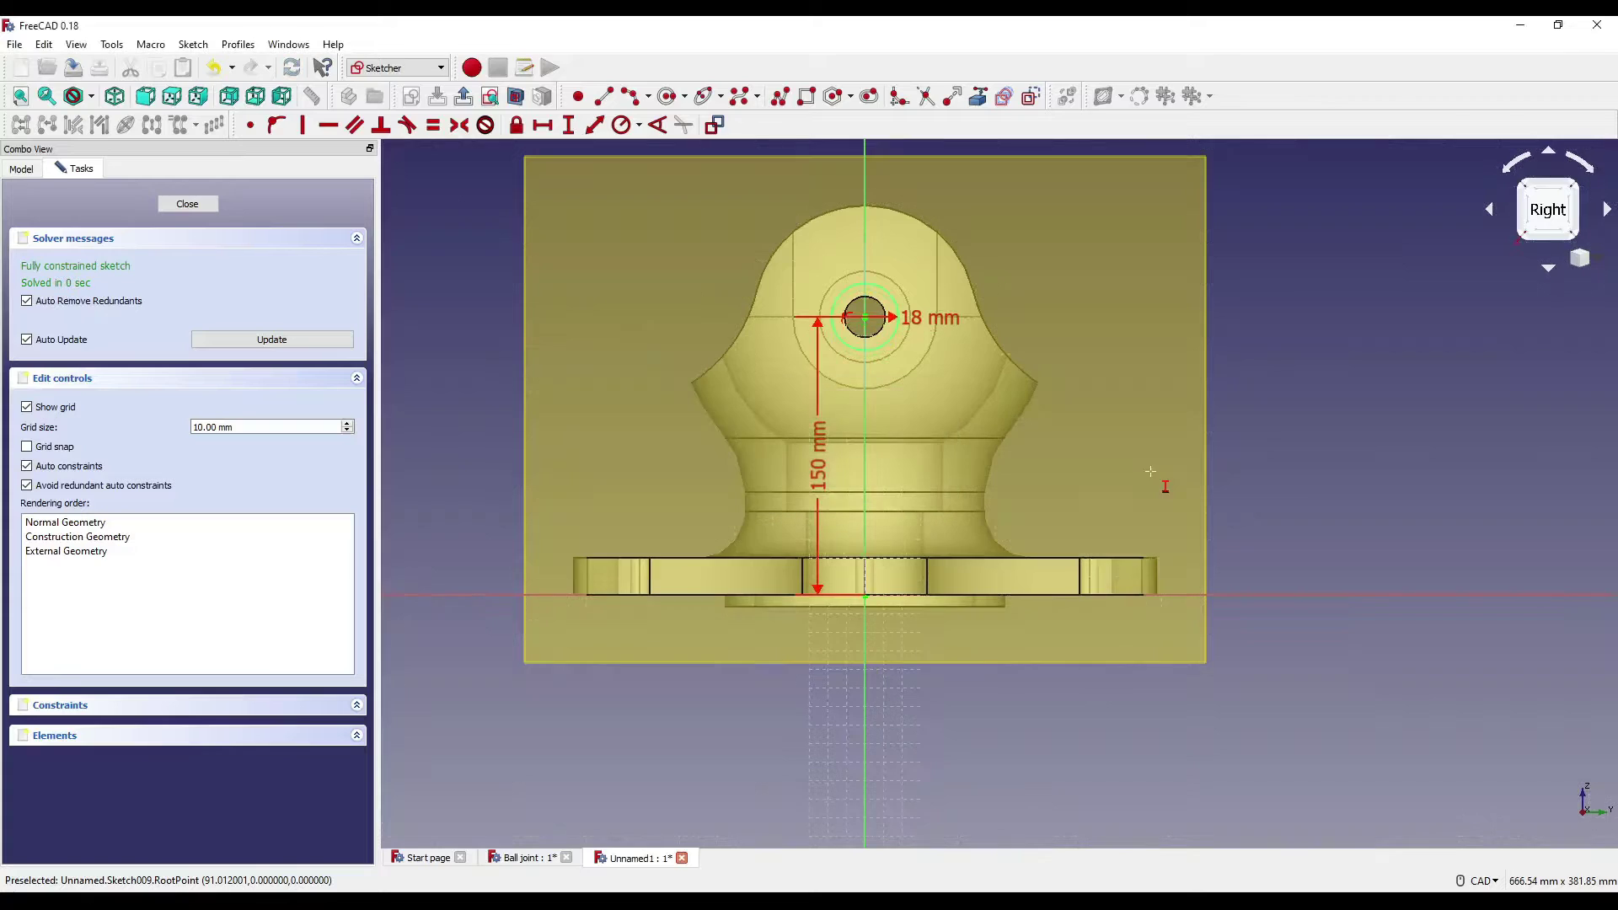
click(201, 204)
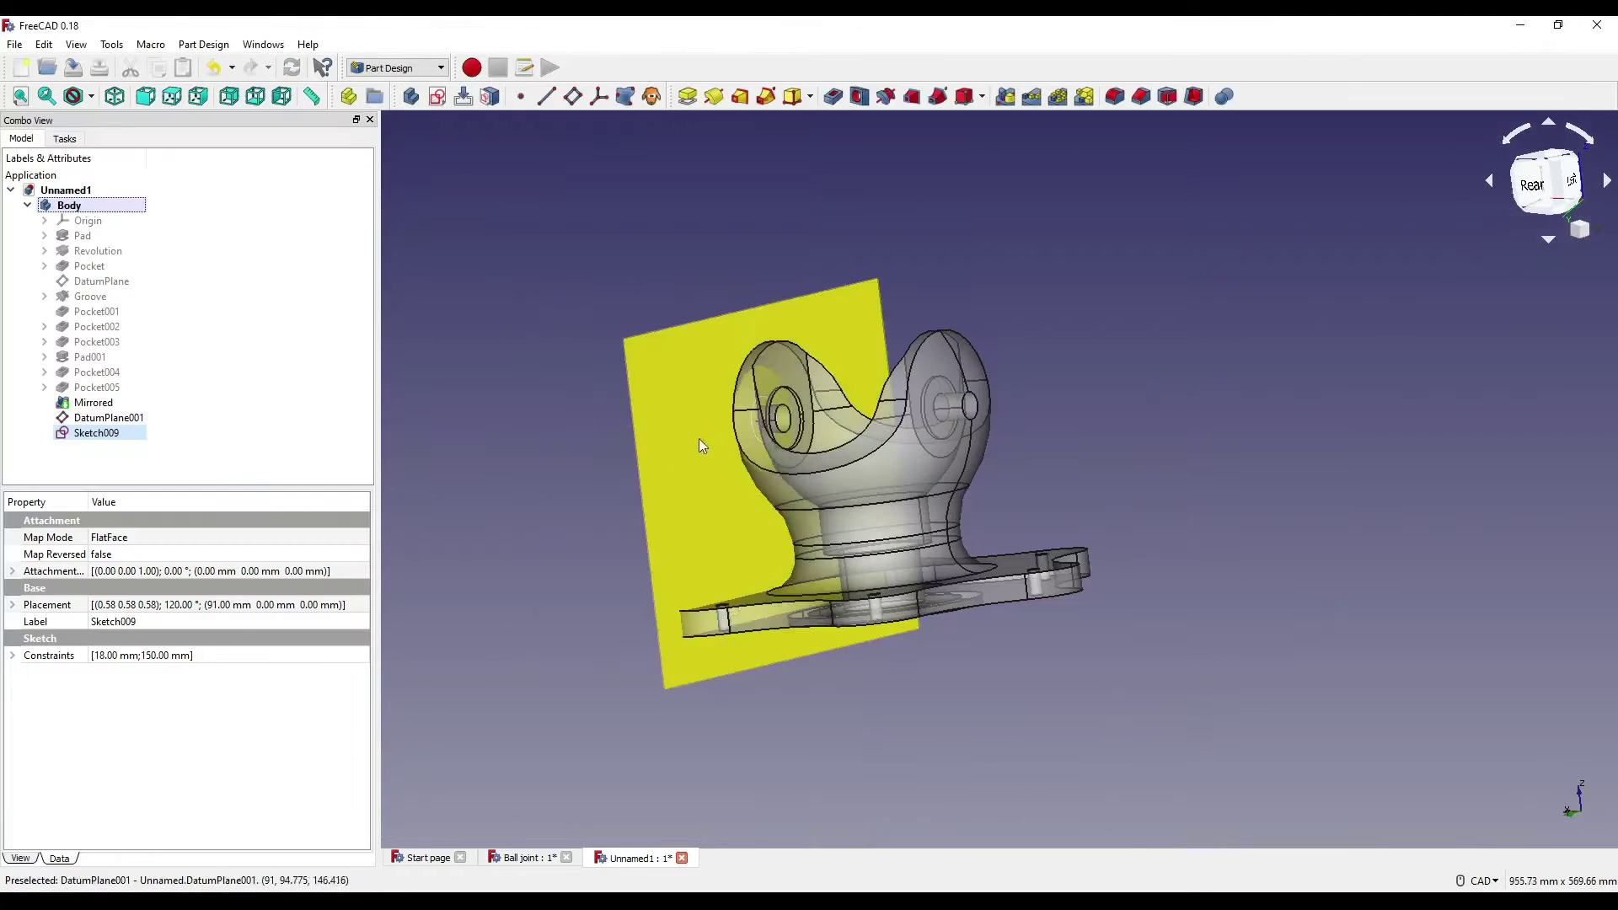
Step: Pocket the circle reversed and Through all into the cup
mouse_move(679, 439)
middle_down()
mouse_move(886, 591)
mouse_move(1035, 539)
middle_up()
scroll(995, 380, up, 5)
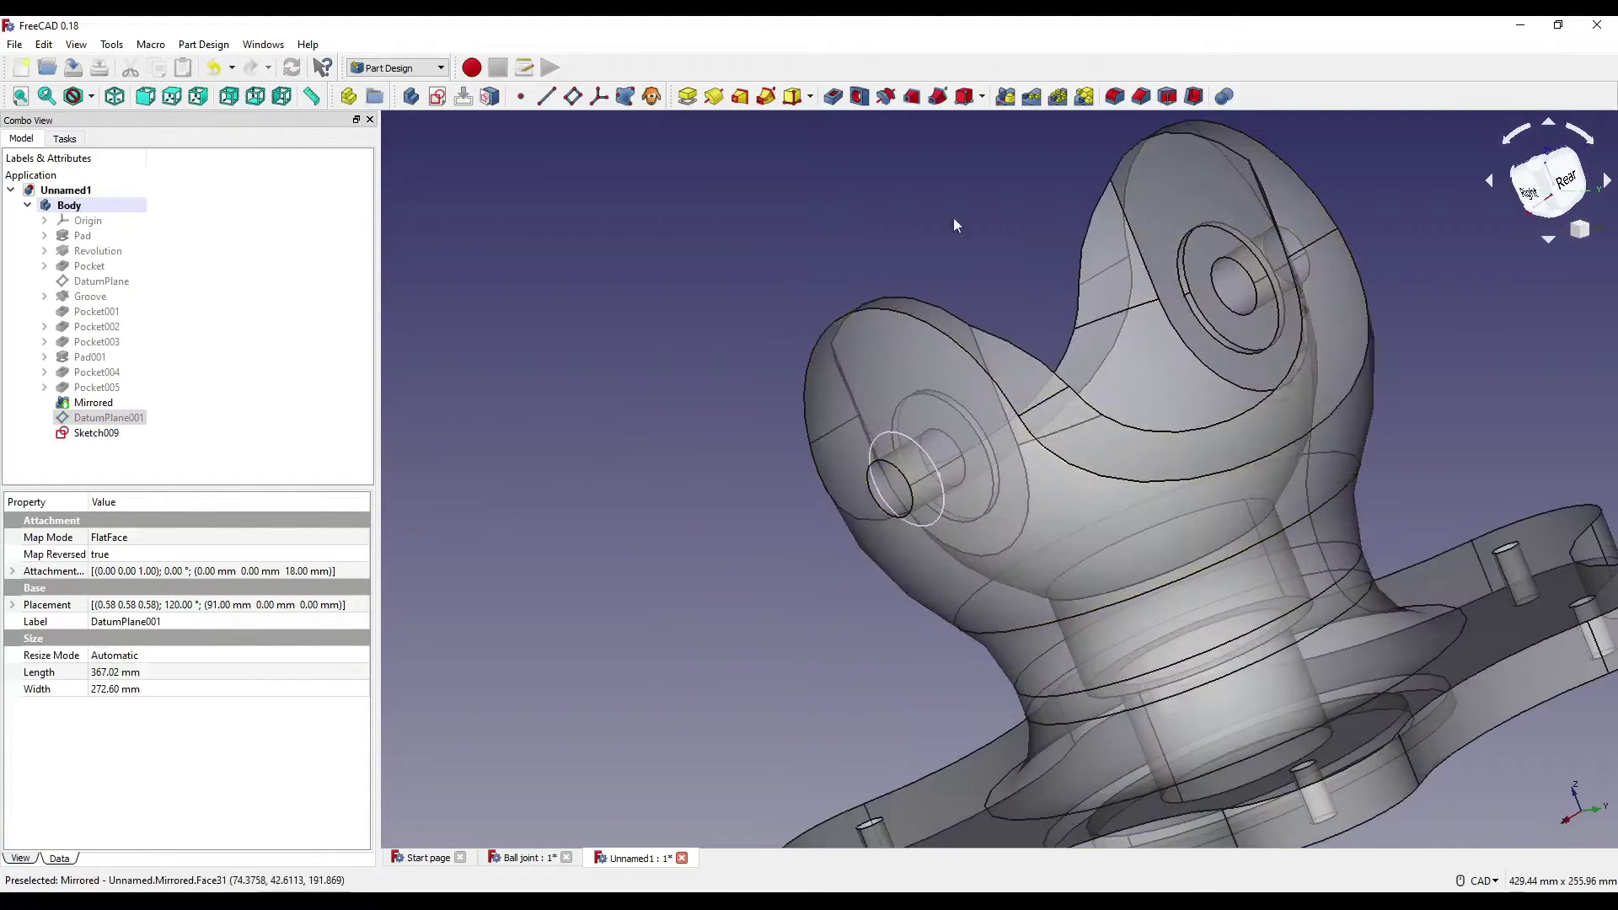
click(833, 96)
middle_drag(1134, 506, 1040, 520)
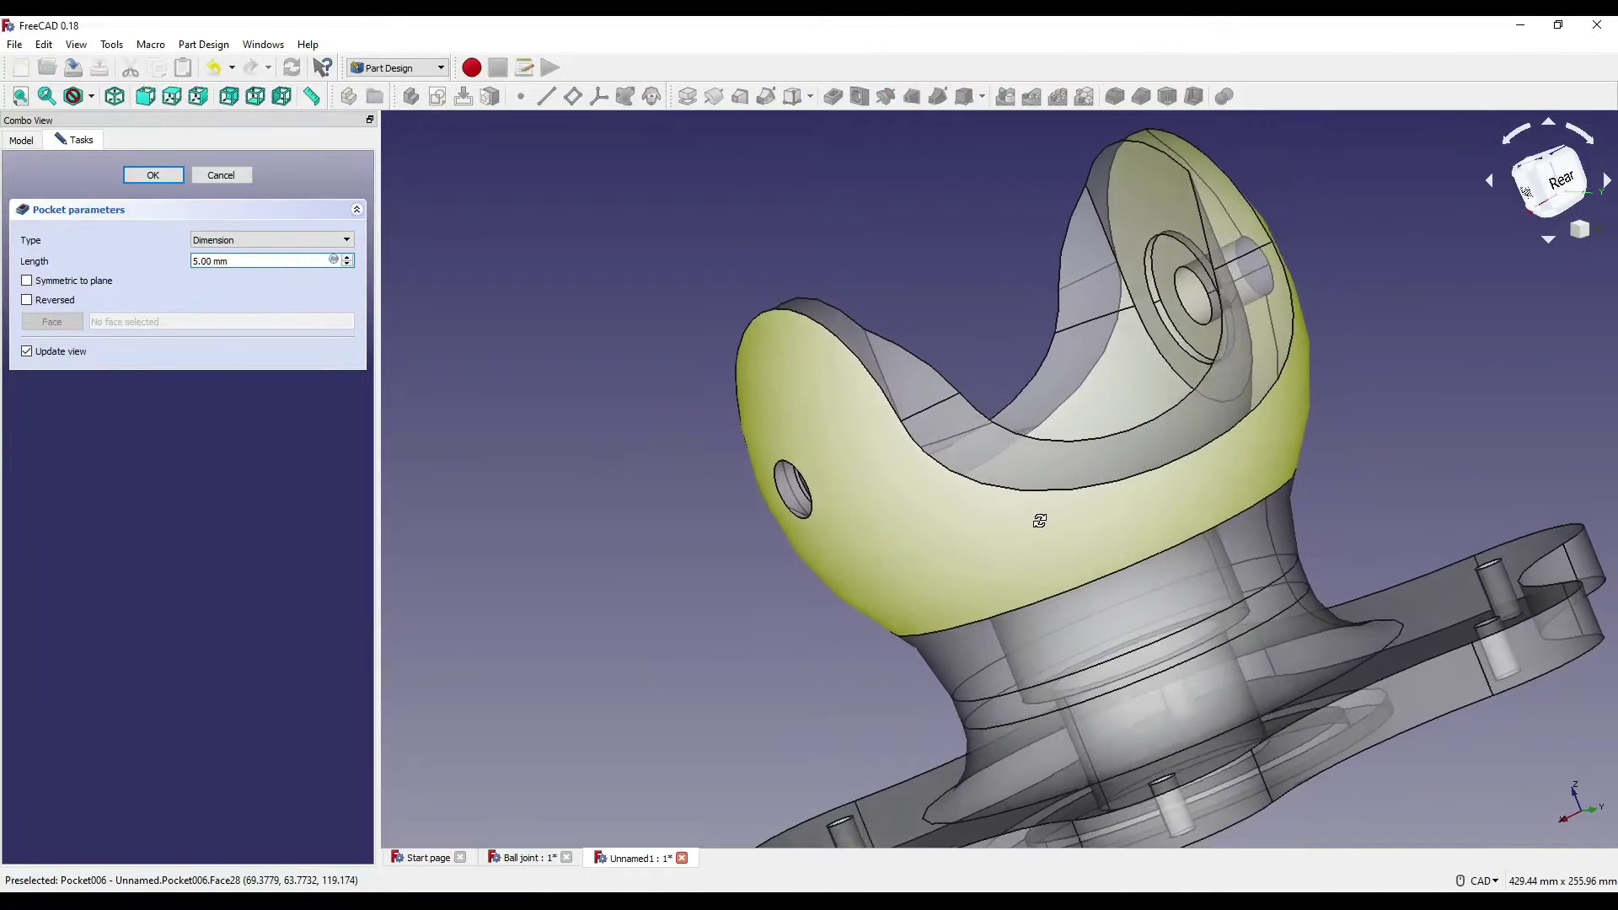
click(54, 301)
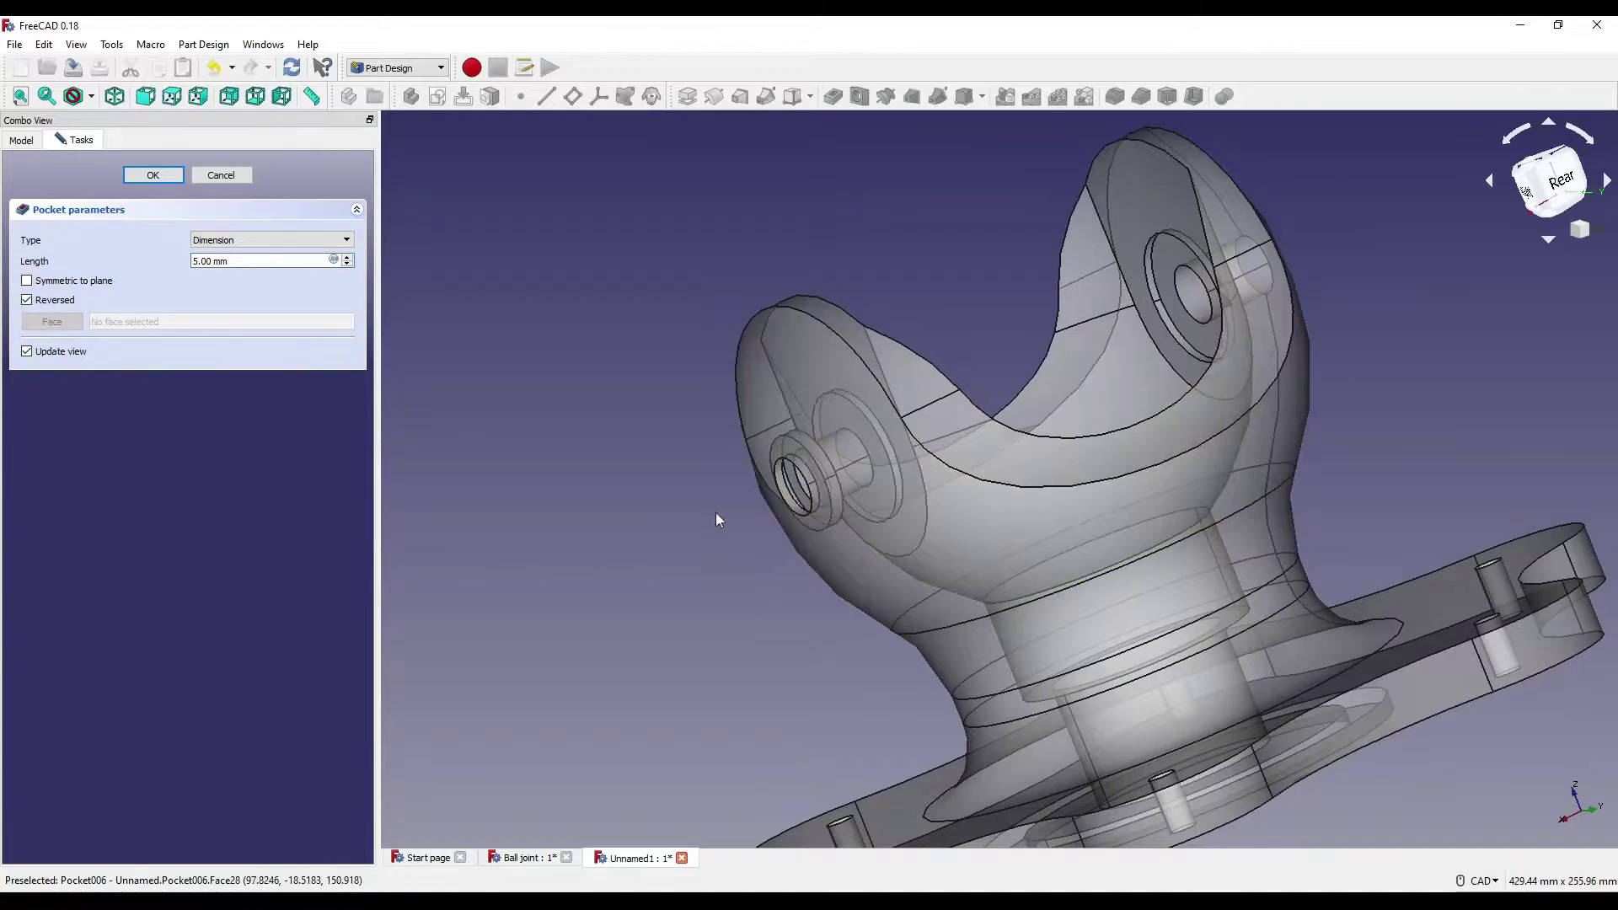
click(252, 241)
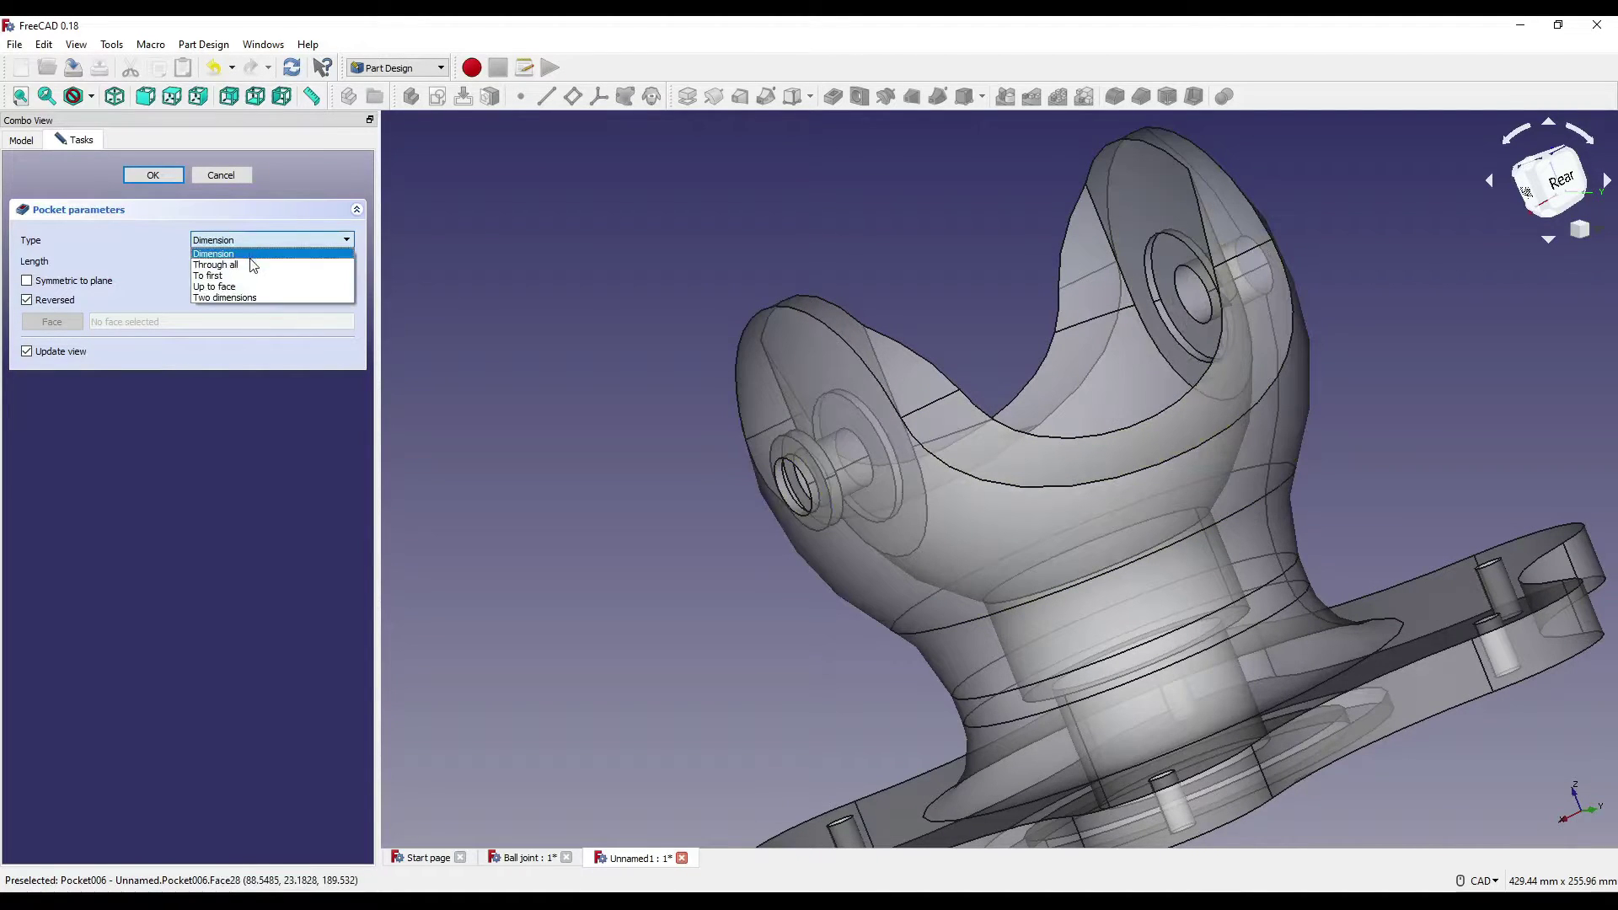
click(245, 261)
middle_drag(1054, 446, 1145, 498)
click(164, 183)
scroll(685, 281, down, 4)
Step: Mirror Pocket006 across the YZ_Plane onto the cup's opposite side
click(1009, 96)
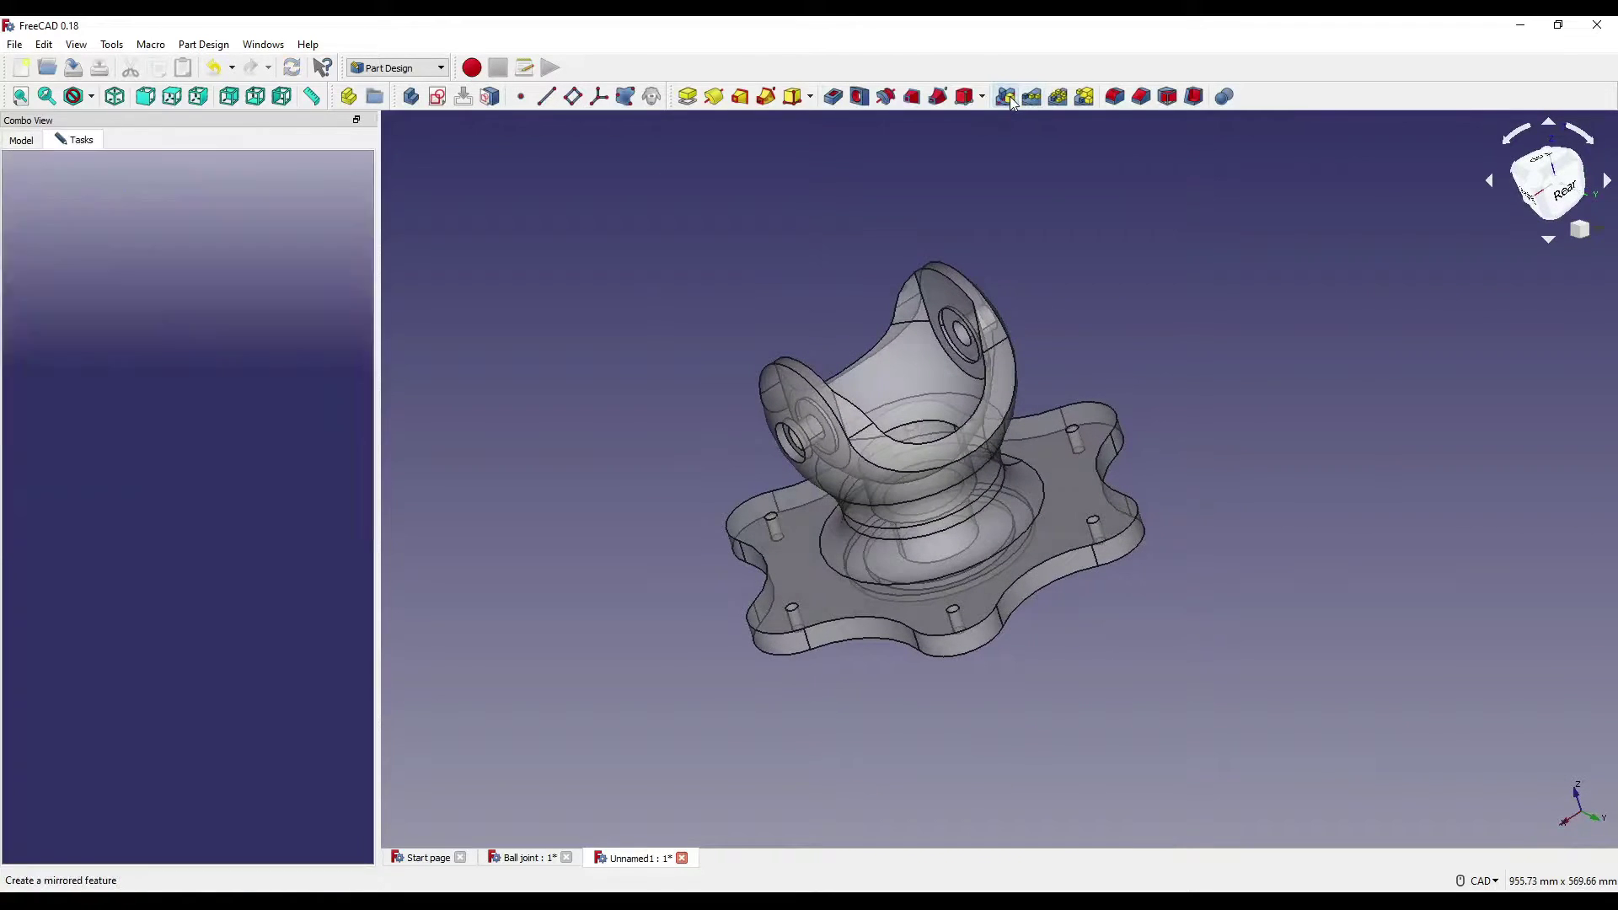
click(108, 373)
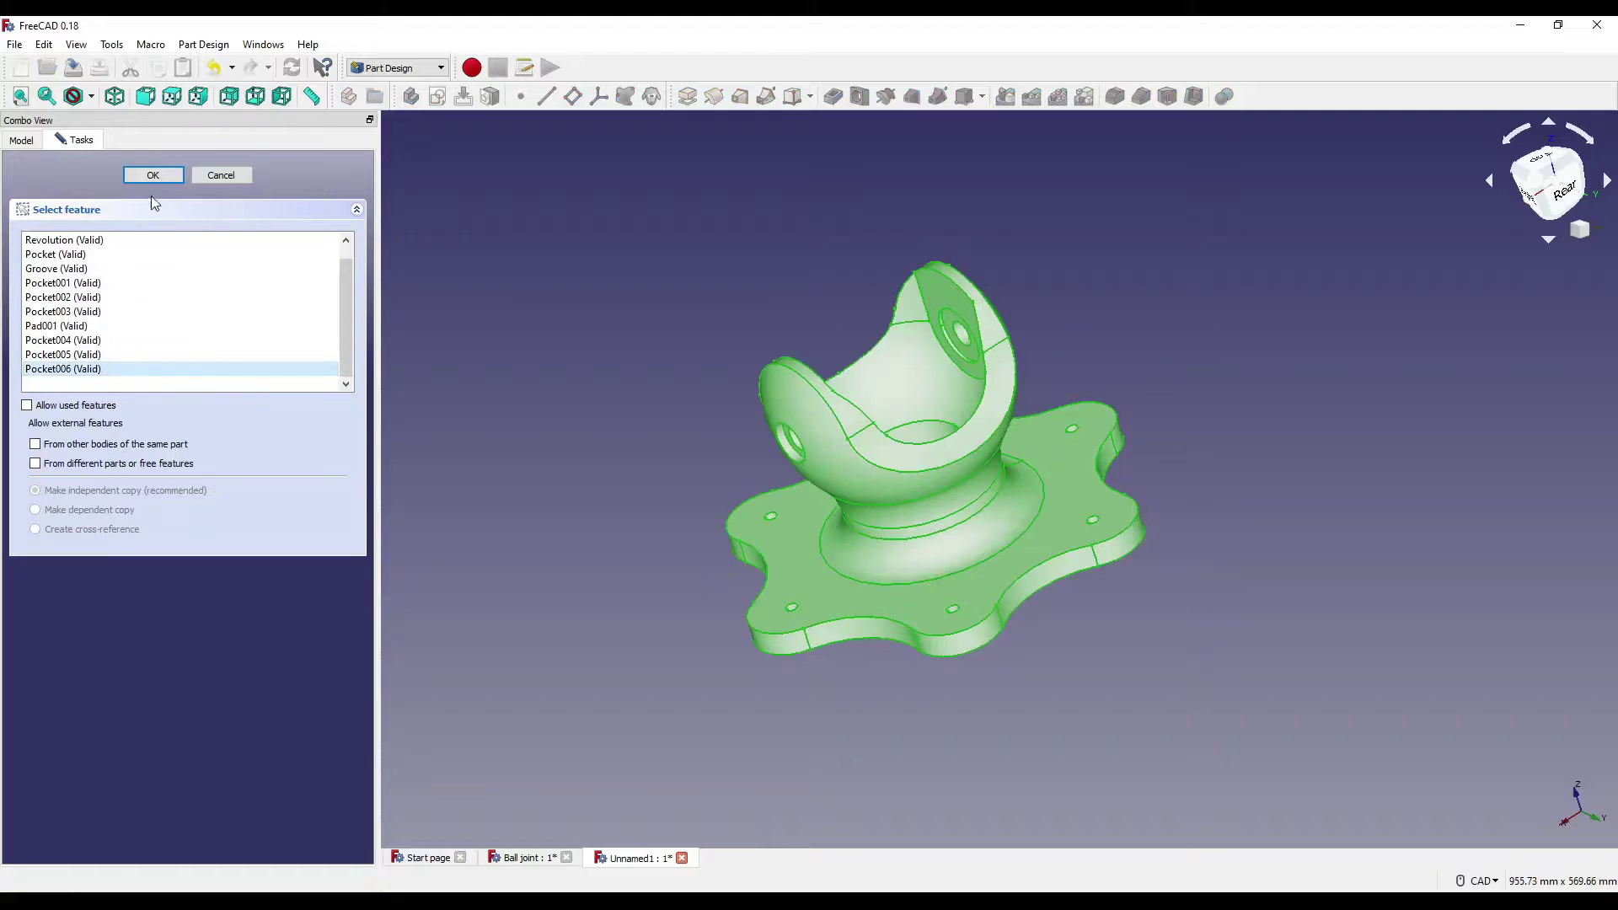
click(159, 176)
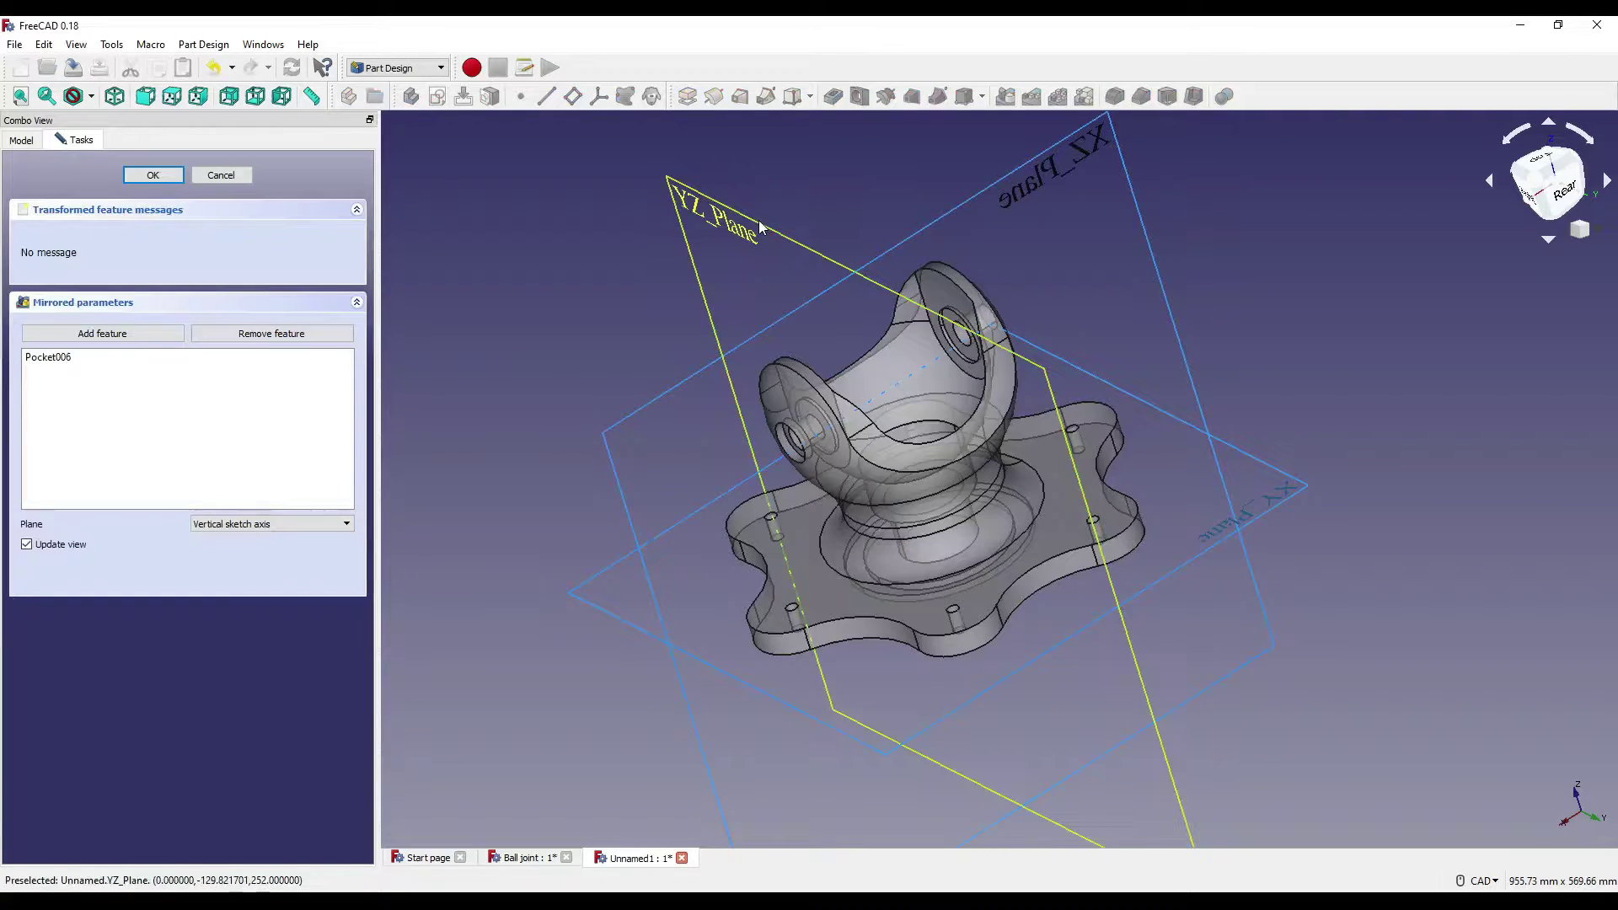
click(758, 226)
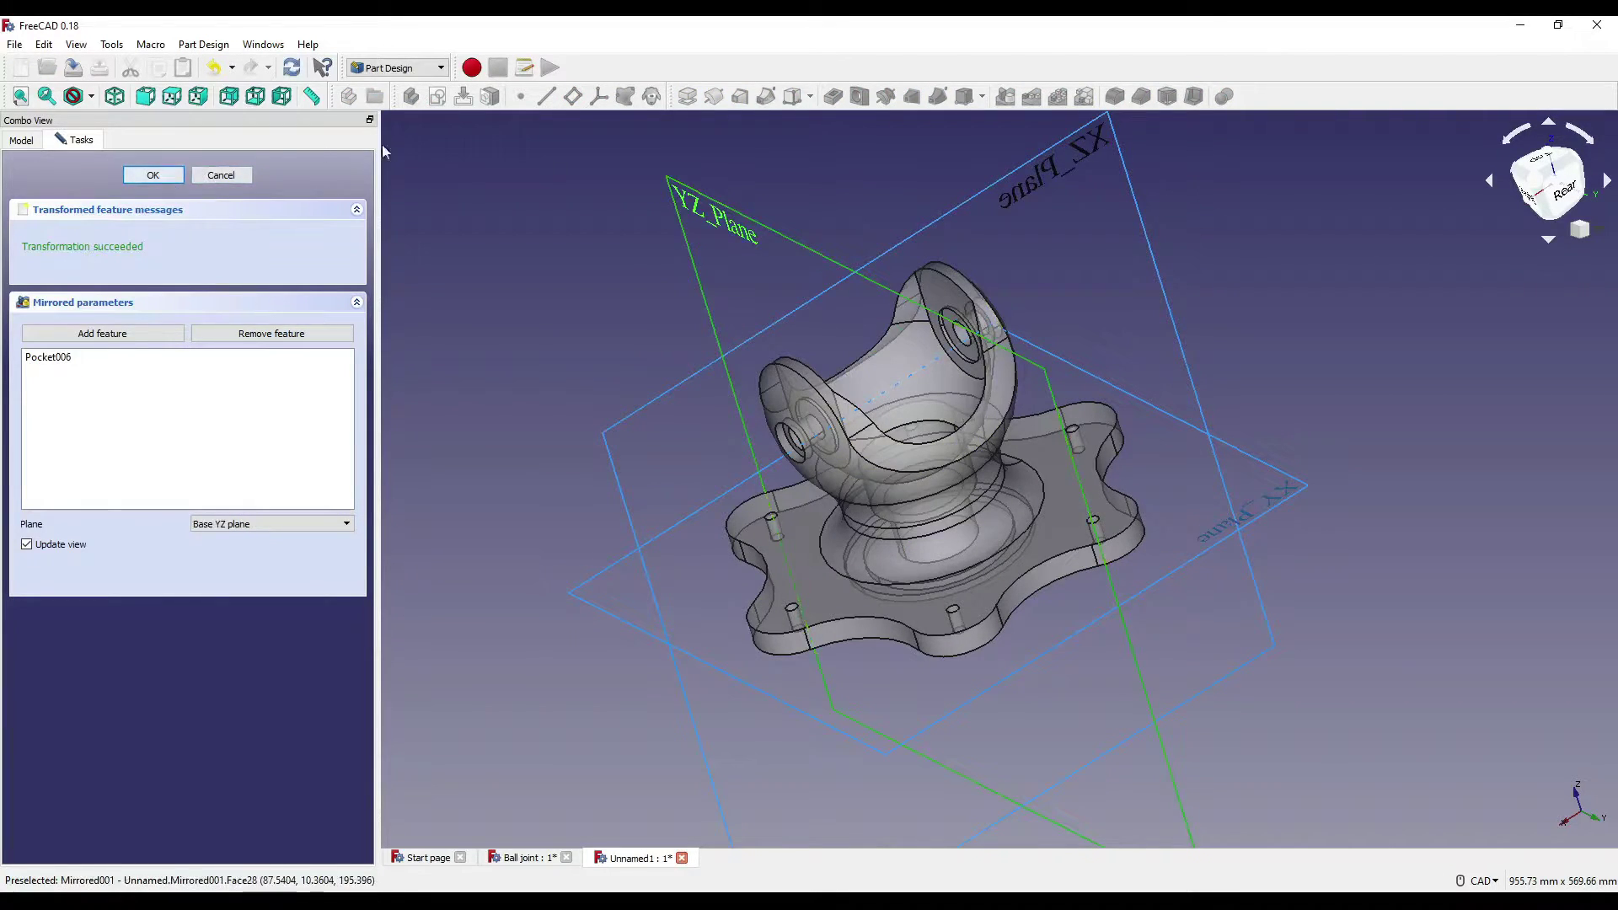
click(159, 176)
middle_drag(1197, 532, 1041, 366)
Step: Set the body's Transparency back to 0 so the part is fully opaque
click(62, 207)
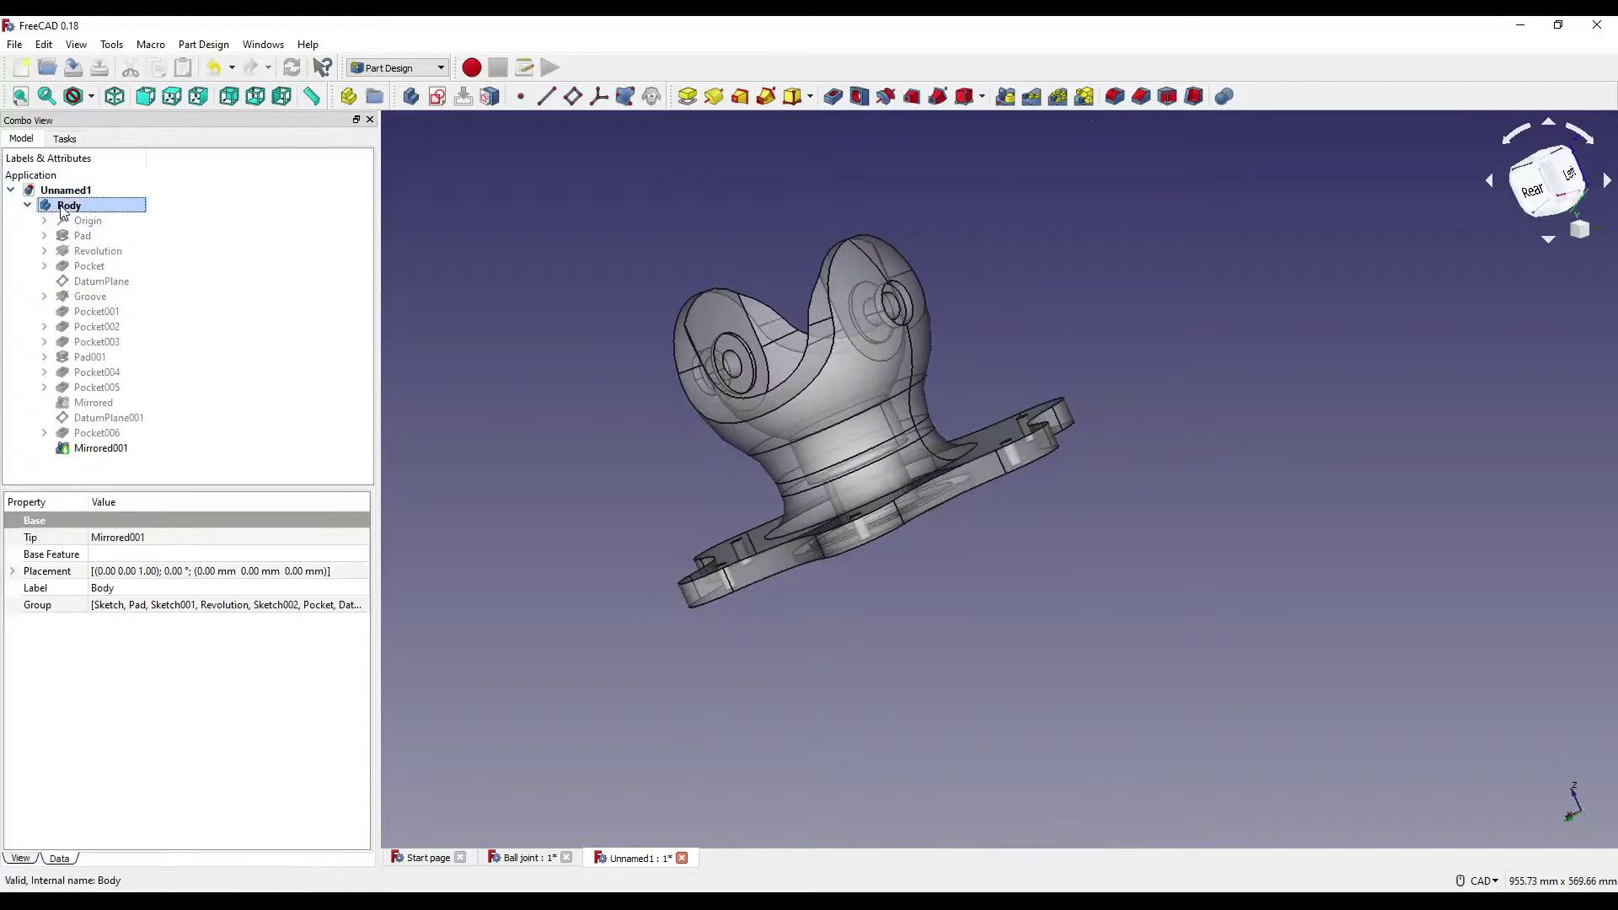
right_click(62, 211)
click(127, 280)
drag(839, 735, 789, 735)
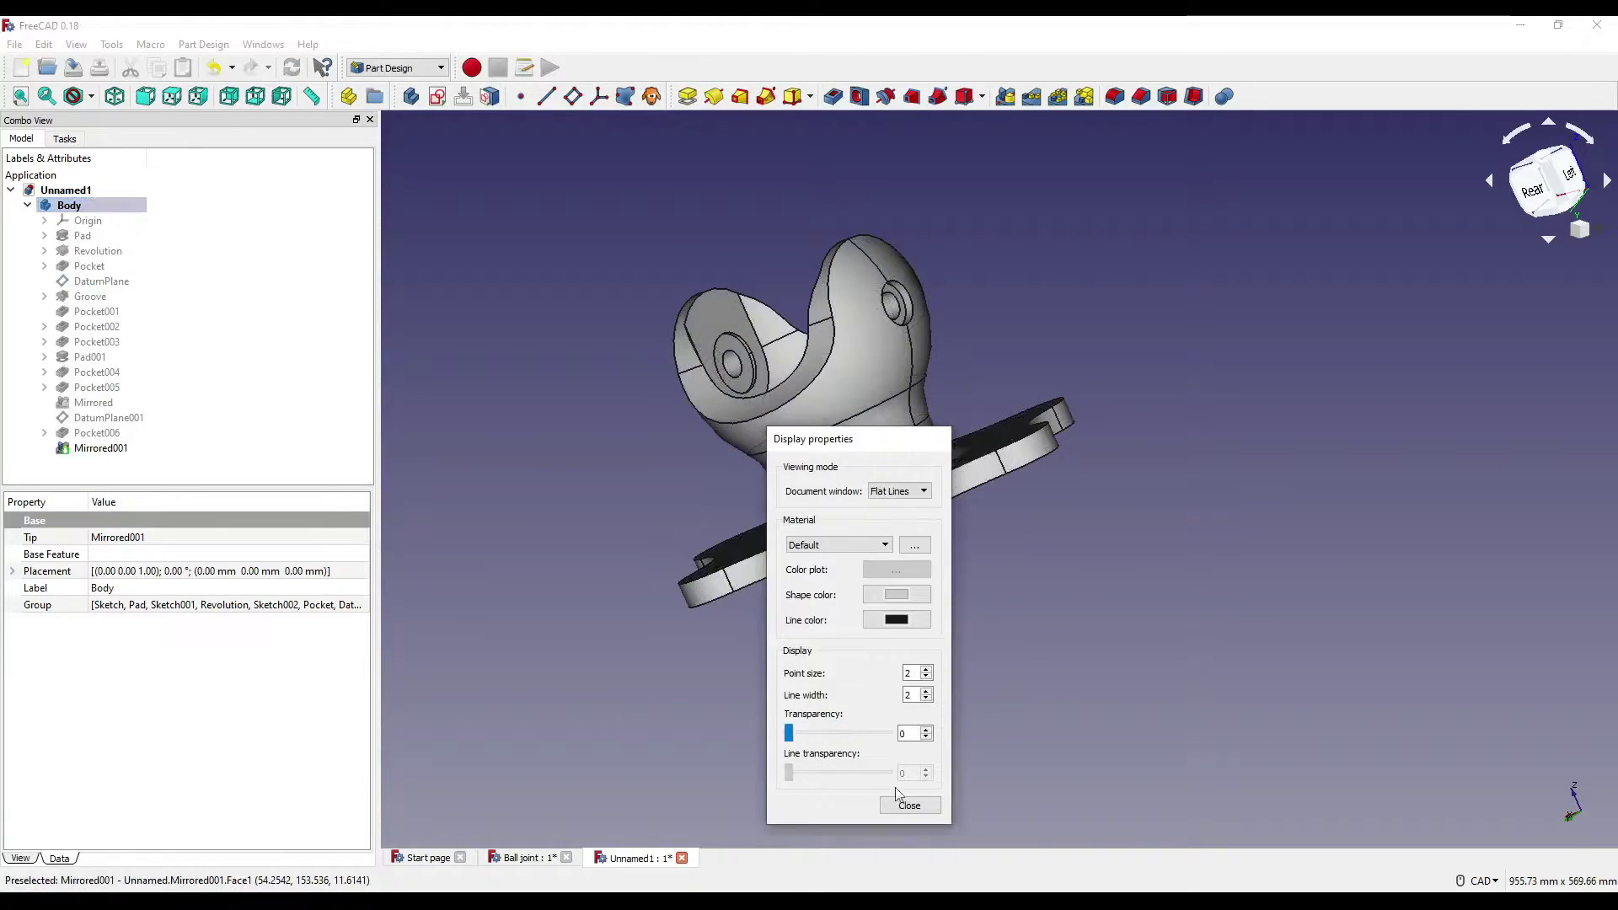
click(911, 805)
Step: In isometric view, start a new sketch on the star flange's top face
click(1317, 590)
key(0)
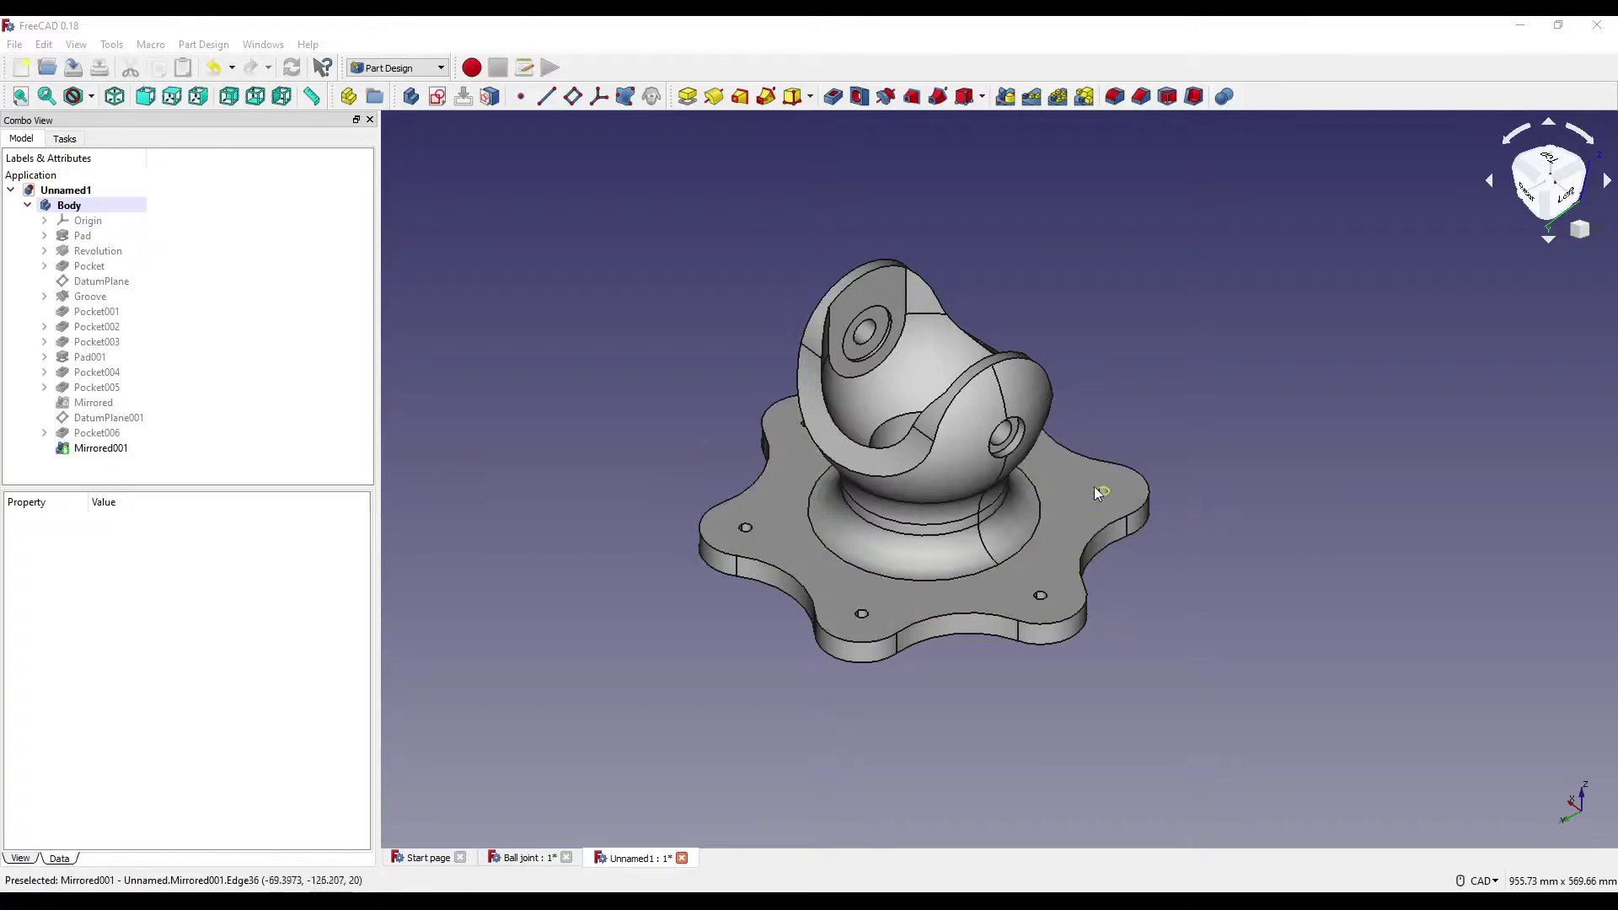
scroll(1182, 604, down, 3)
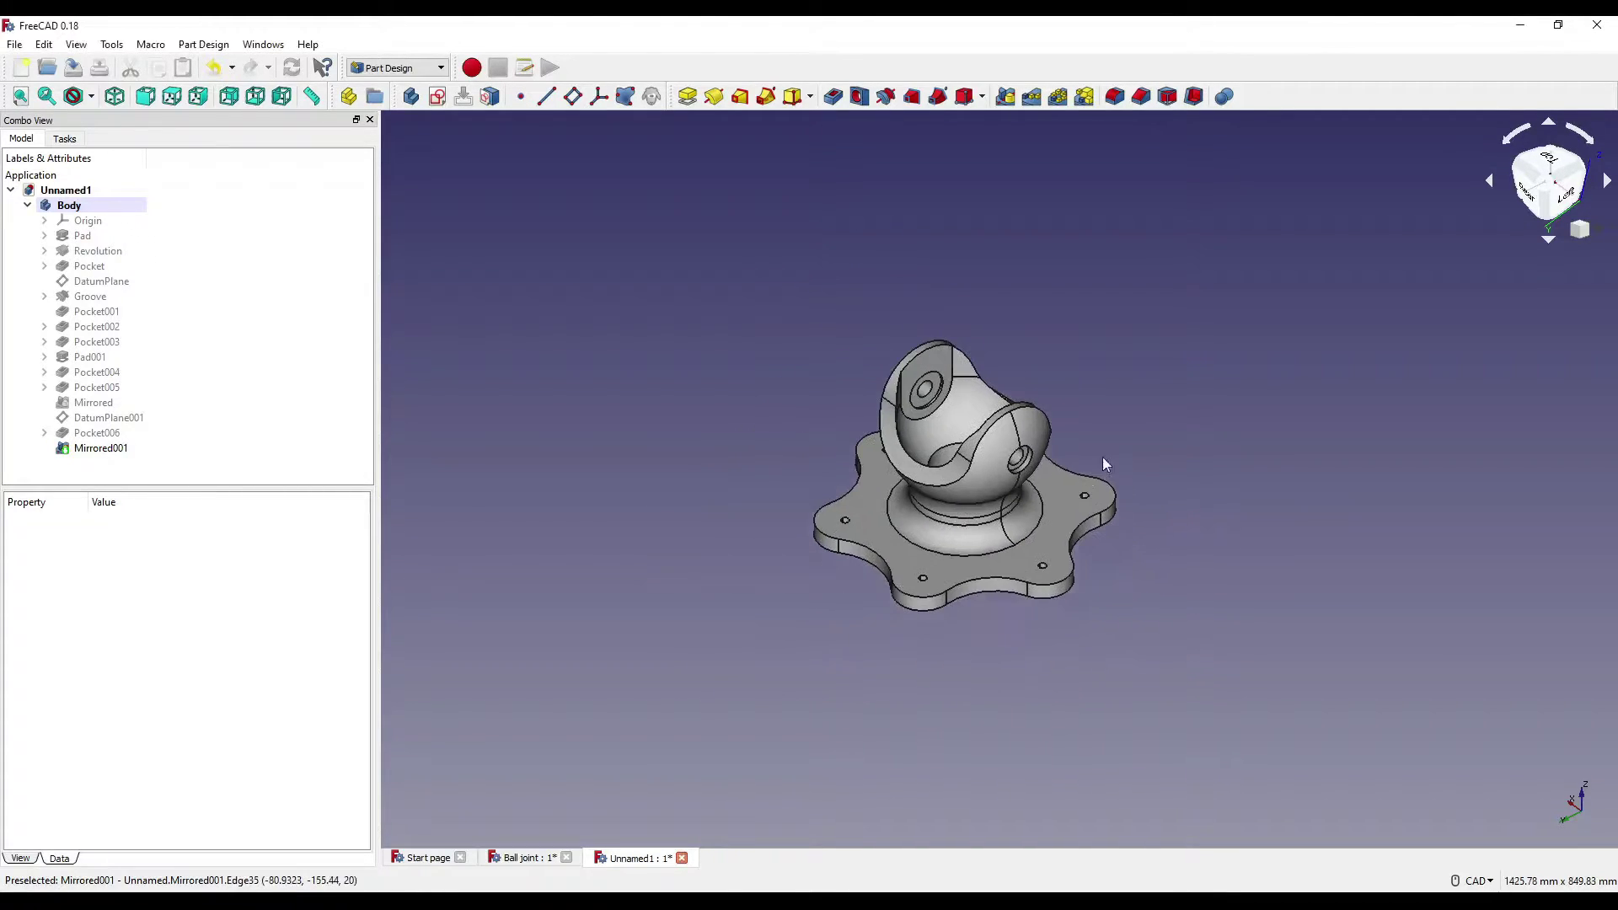
click(1075, 518)
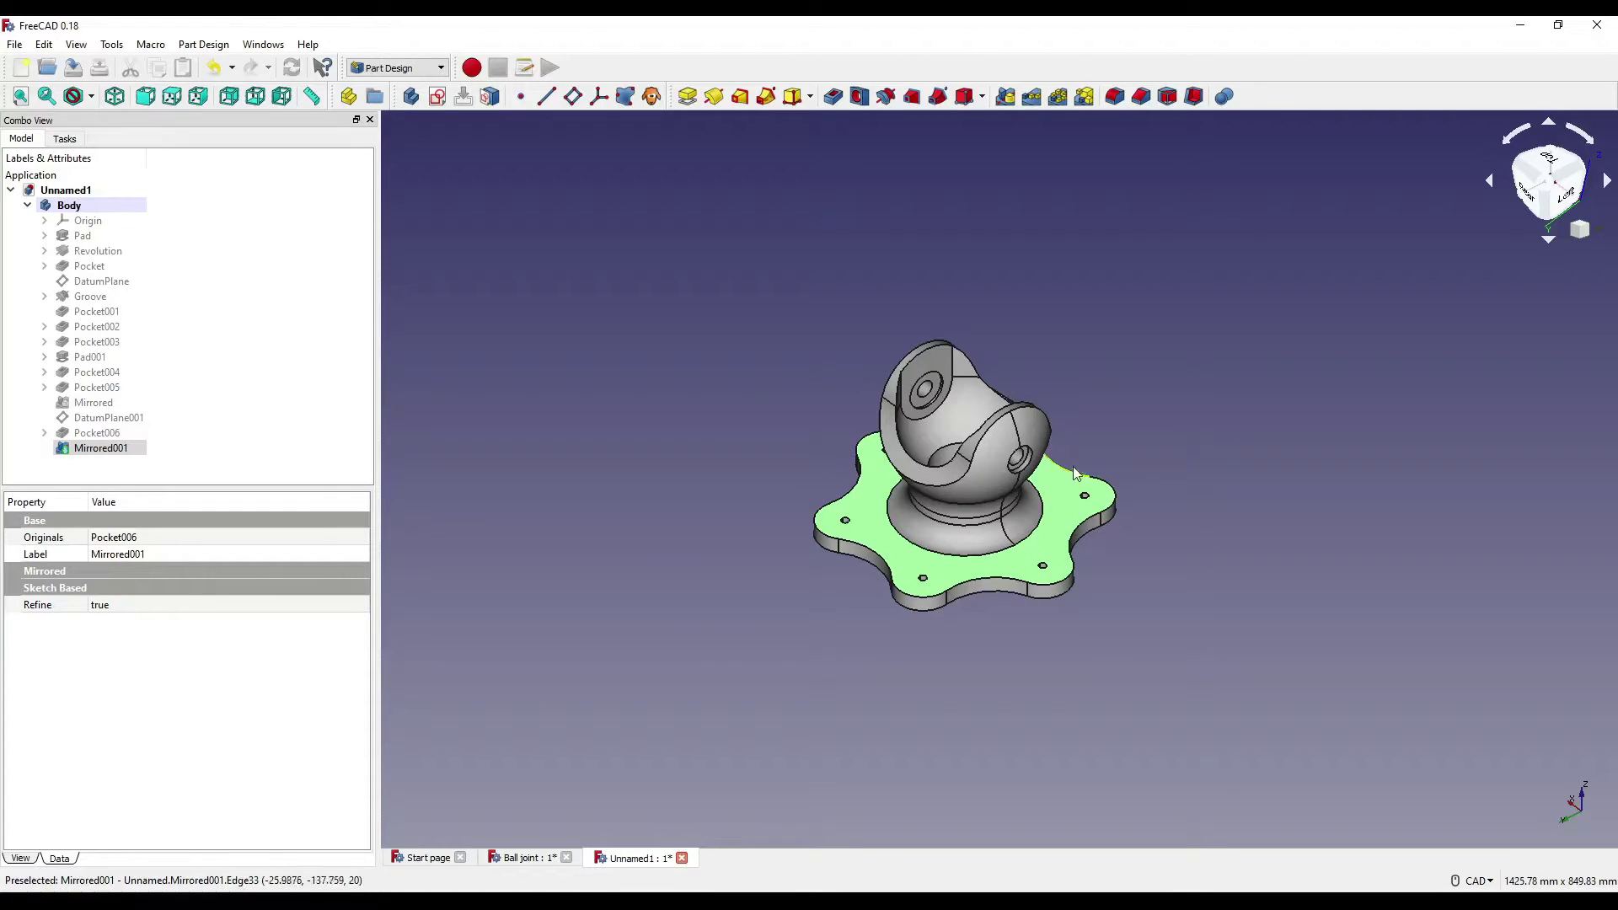
click(433, 99)
scroll(978, 415, up, 5)
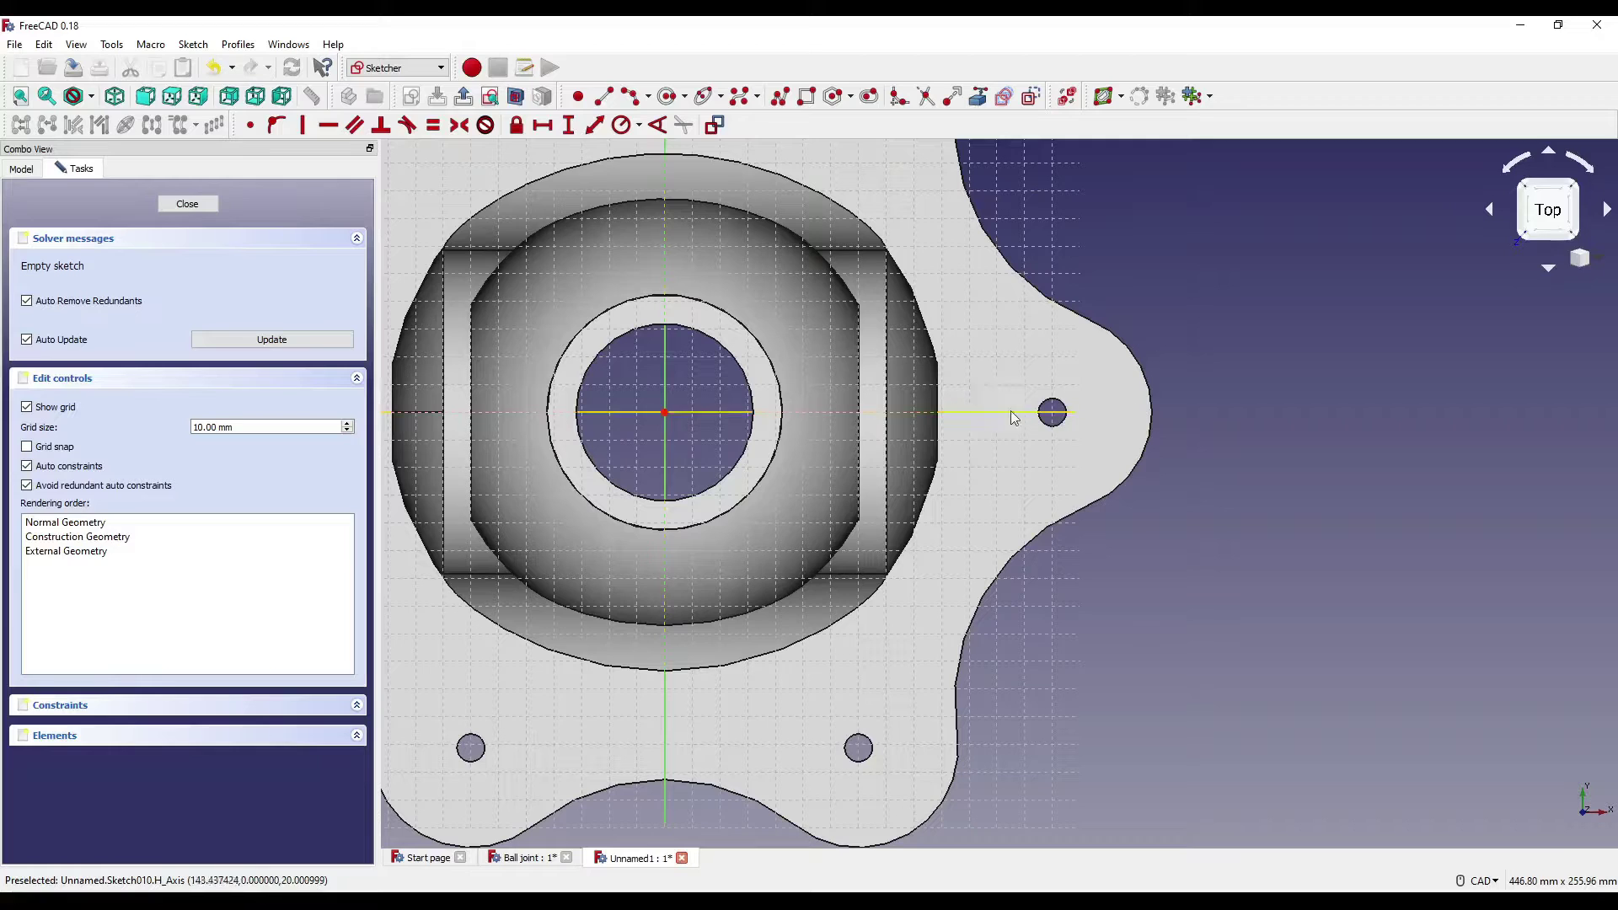
Step: Draw a circle over the right-hand flange hole
middle_drag(805, 401, 1045, 463)
scroll(1322, 484, up, 4)
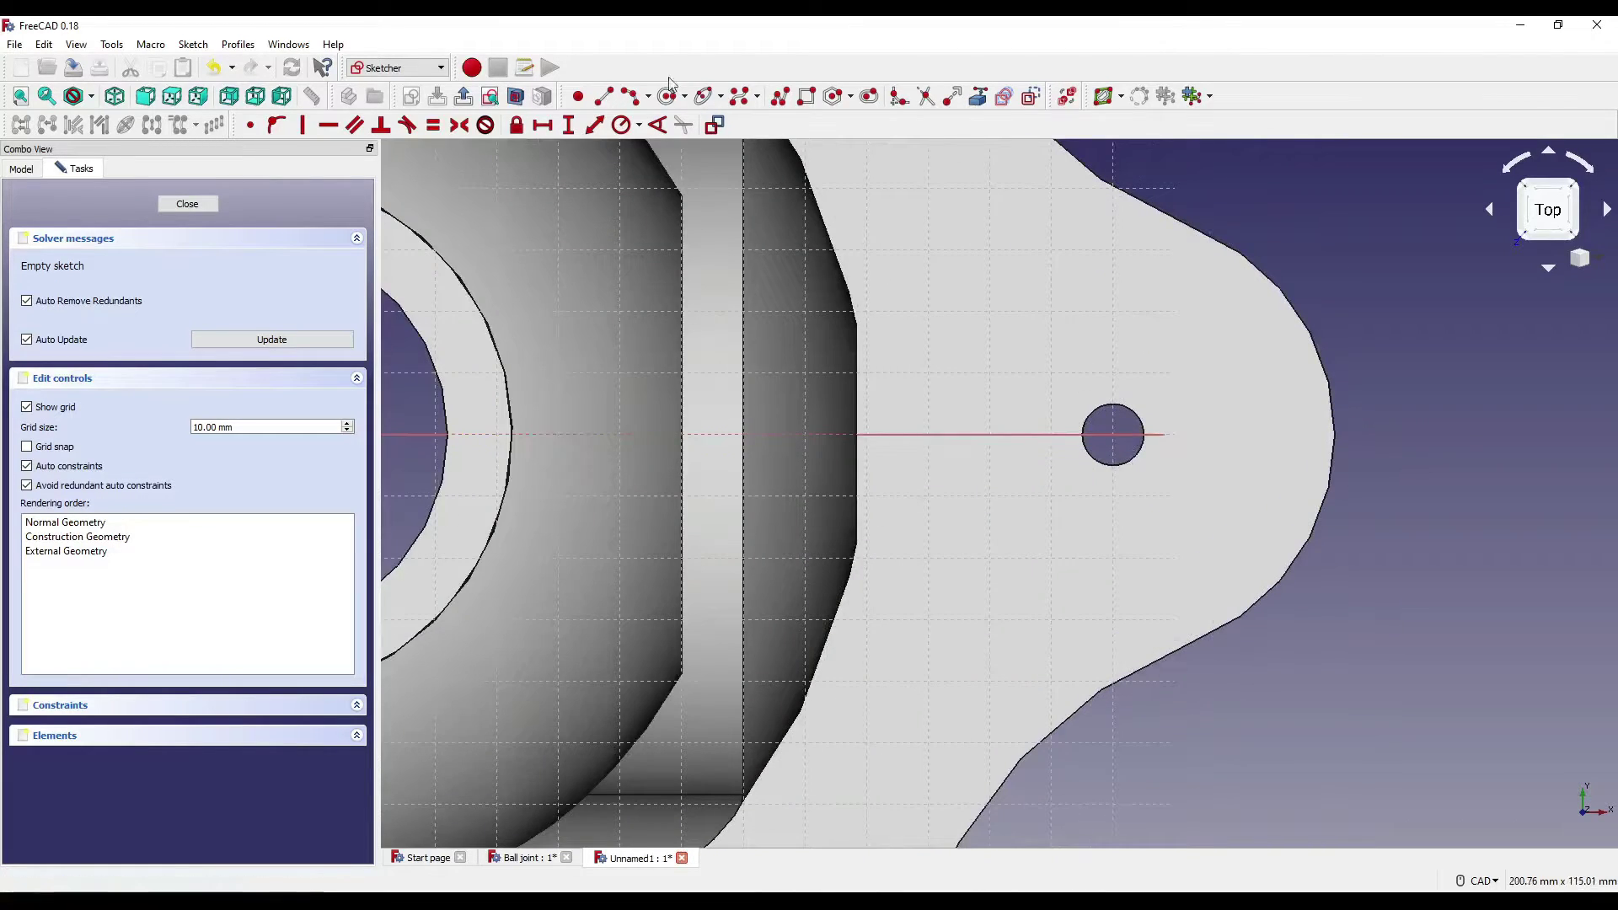
click(1113, 435)
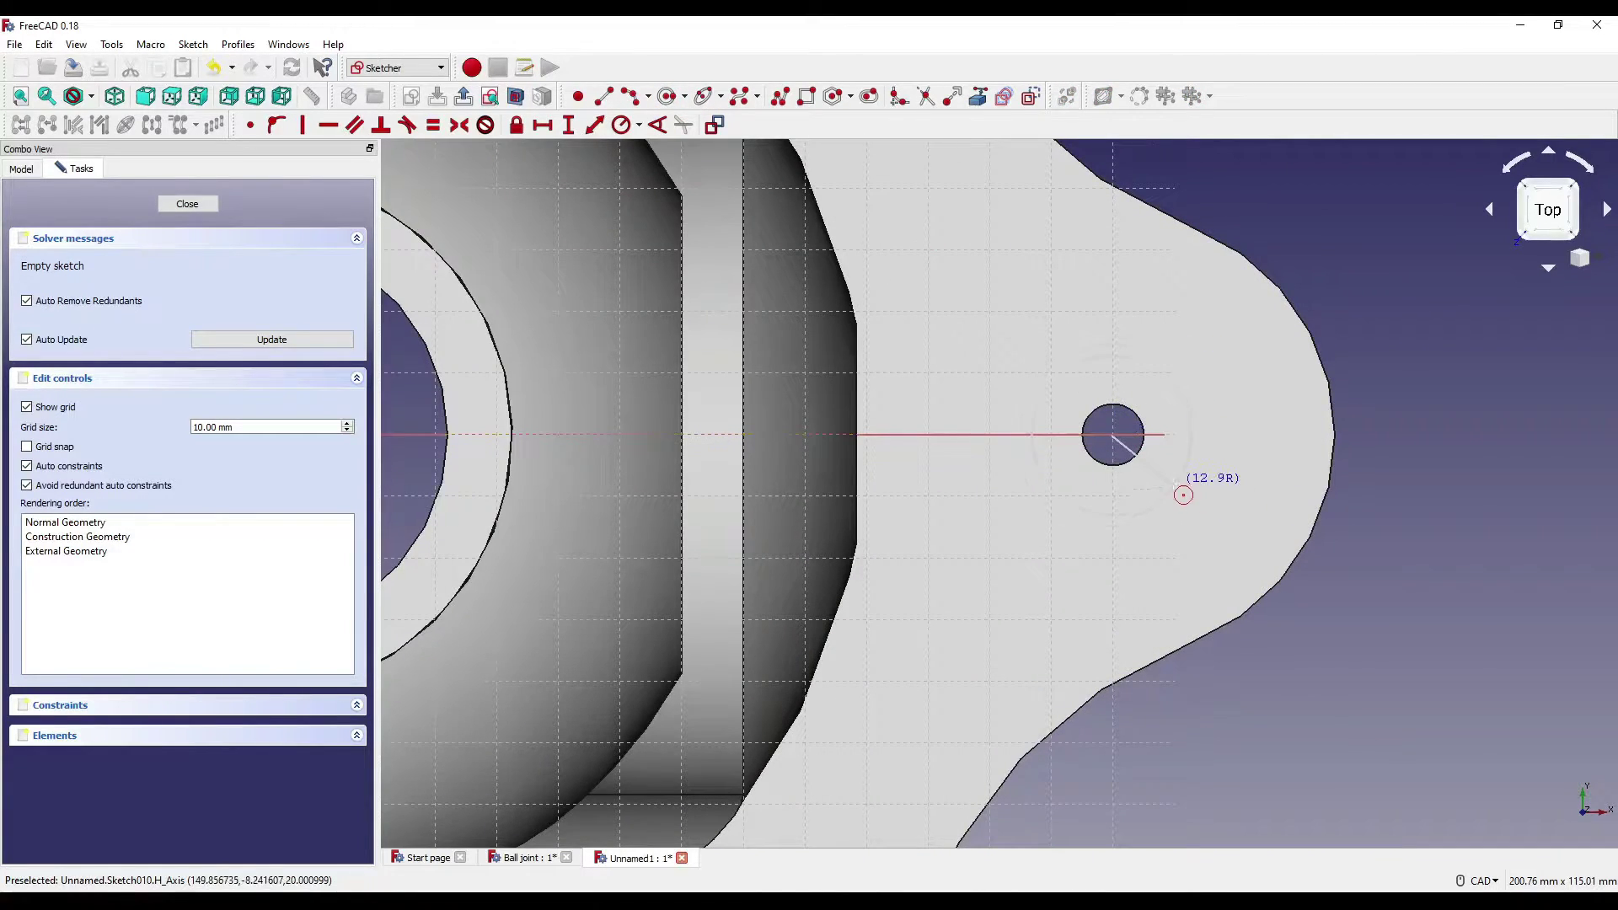
click(1175, 488)
scroll(1201, 383, down, 4)
middle_drag(1201, 383, 1119, 445)
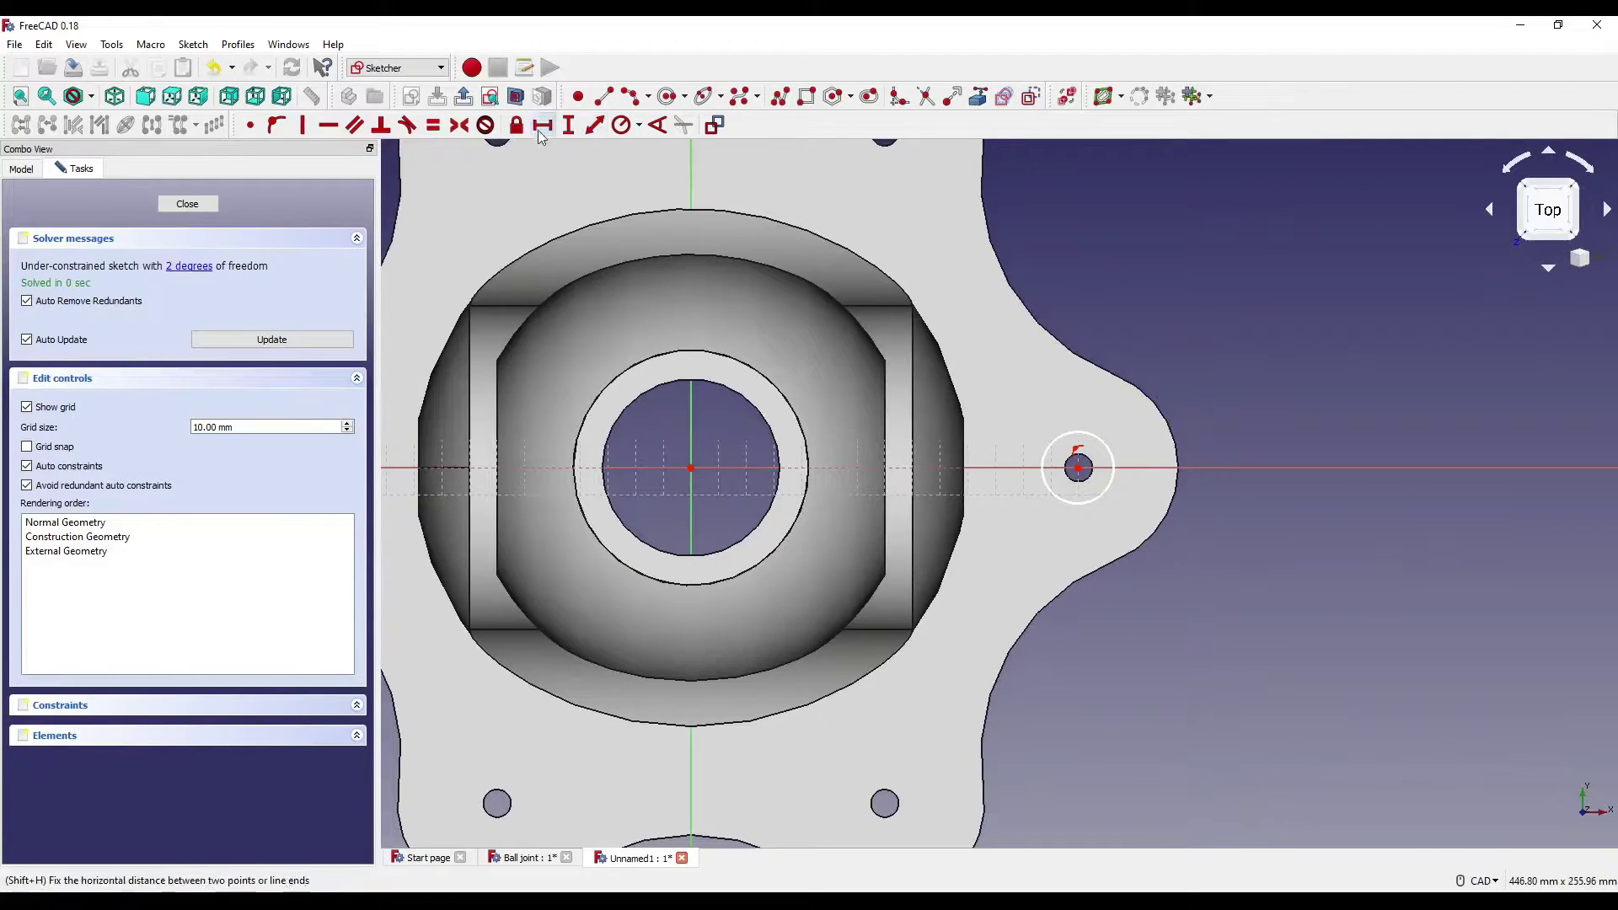
Step: Constrain the circle to 11 mm radius, 140 mm from centre, and close the sketch
click(1079, 464)
key(Return)
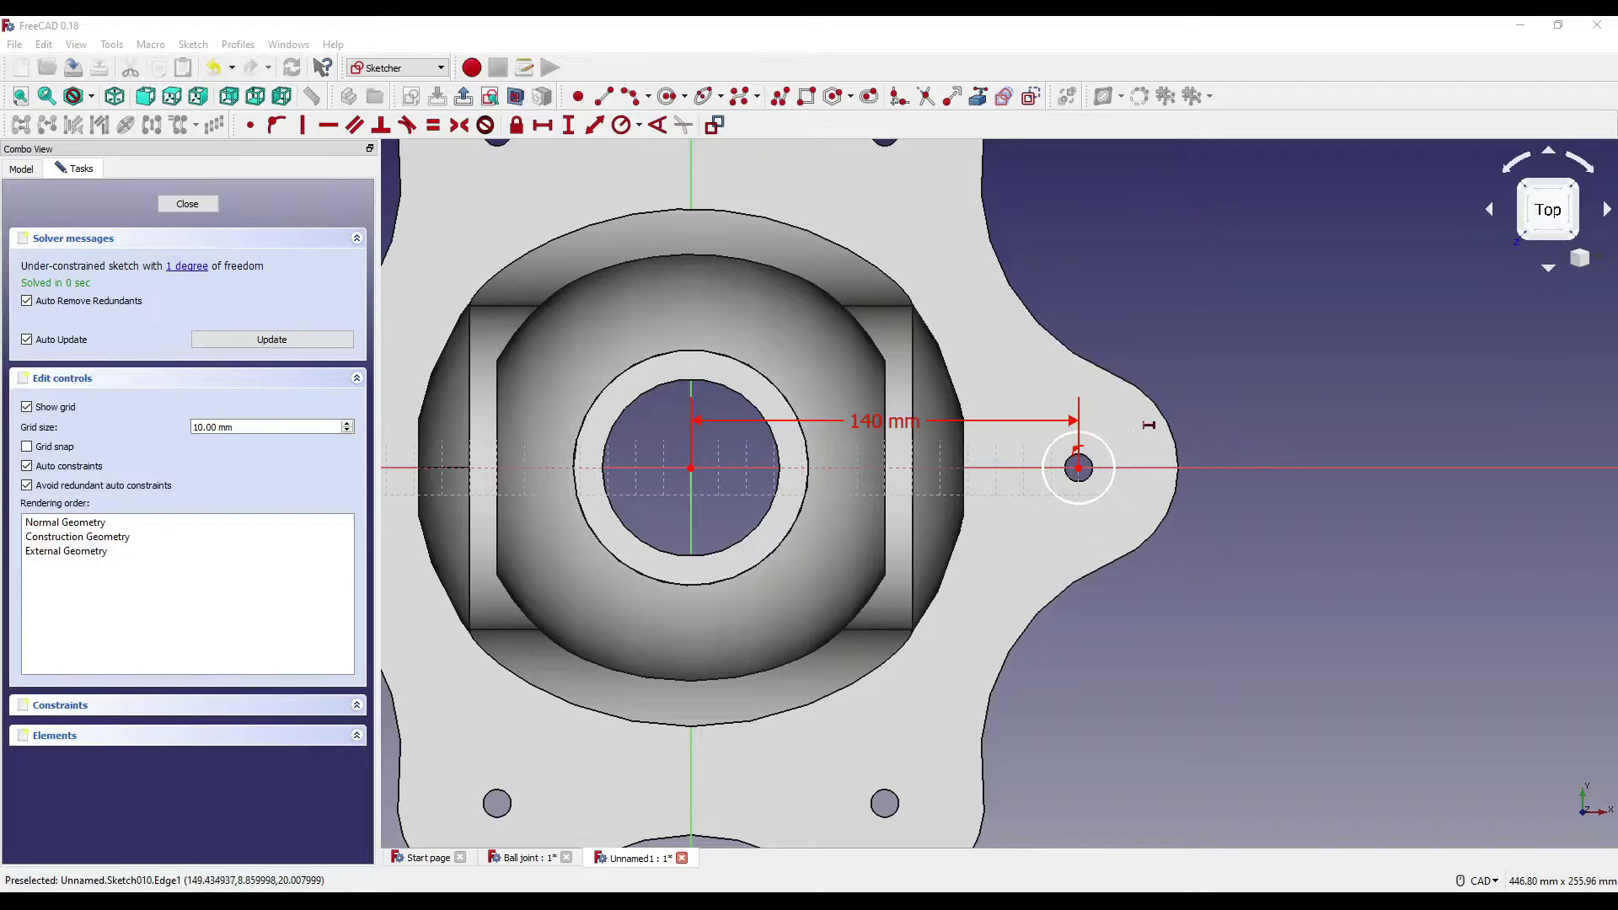
click(616, 131)
click(1100, 450)
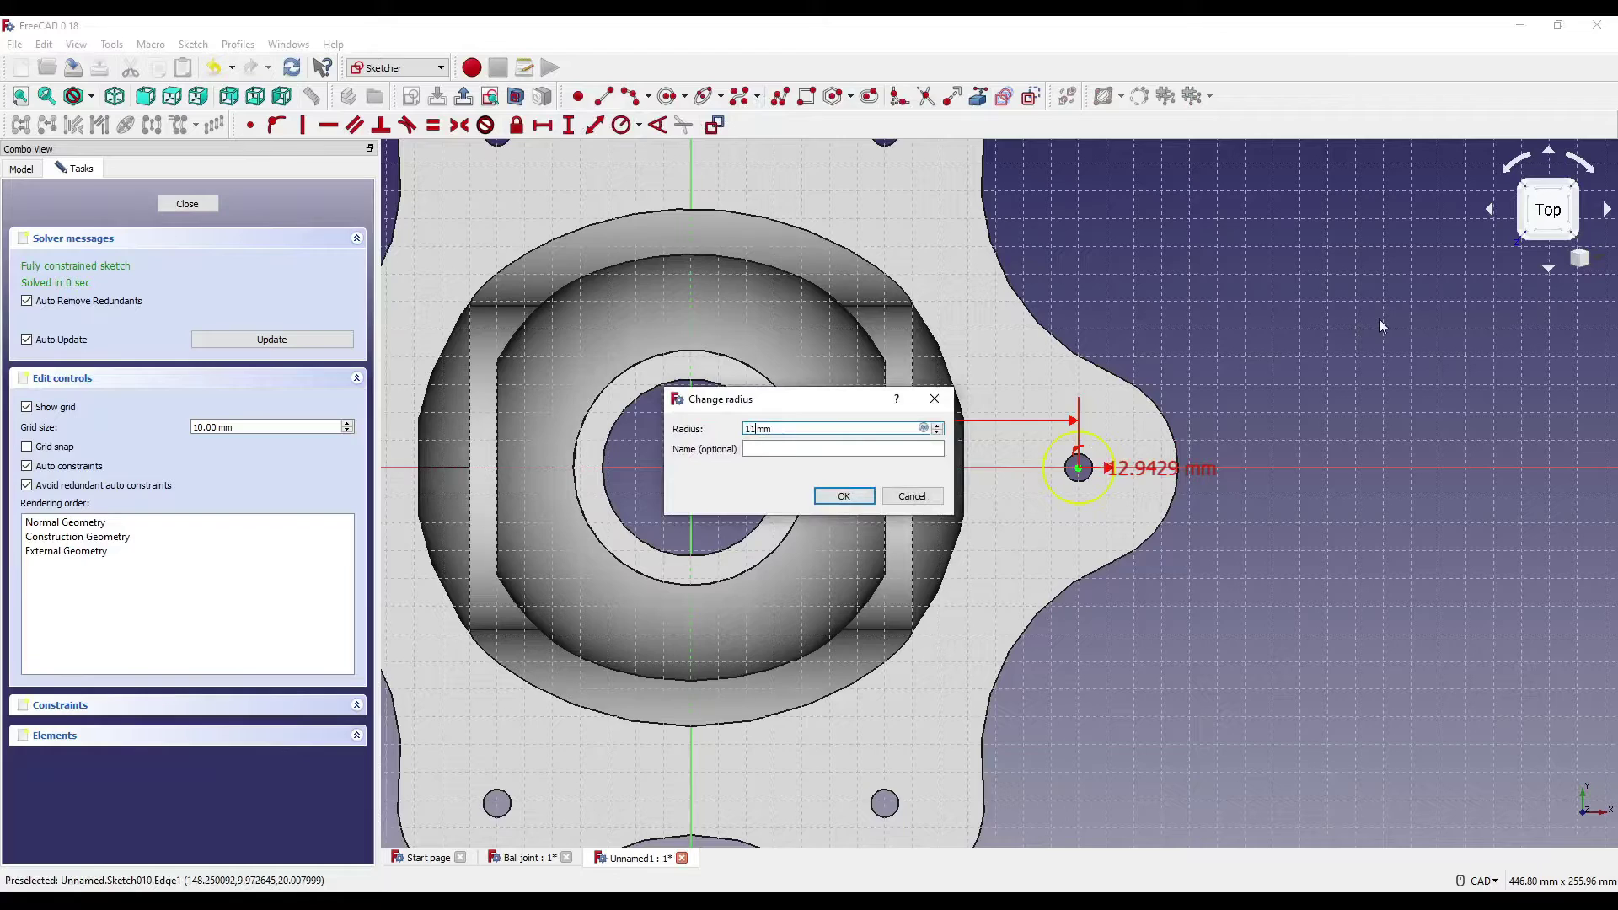
key(Return)
scroll(1205, 429, down, 5)
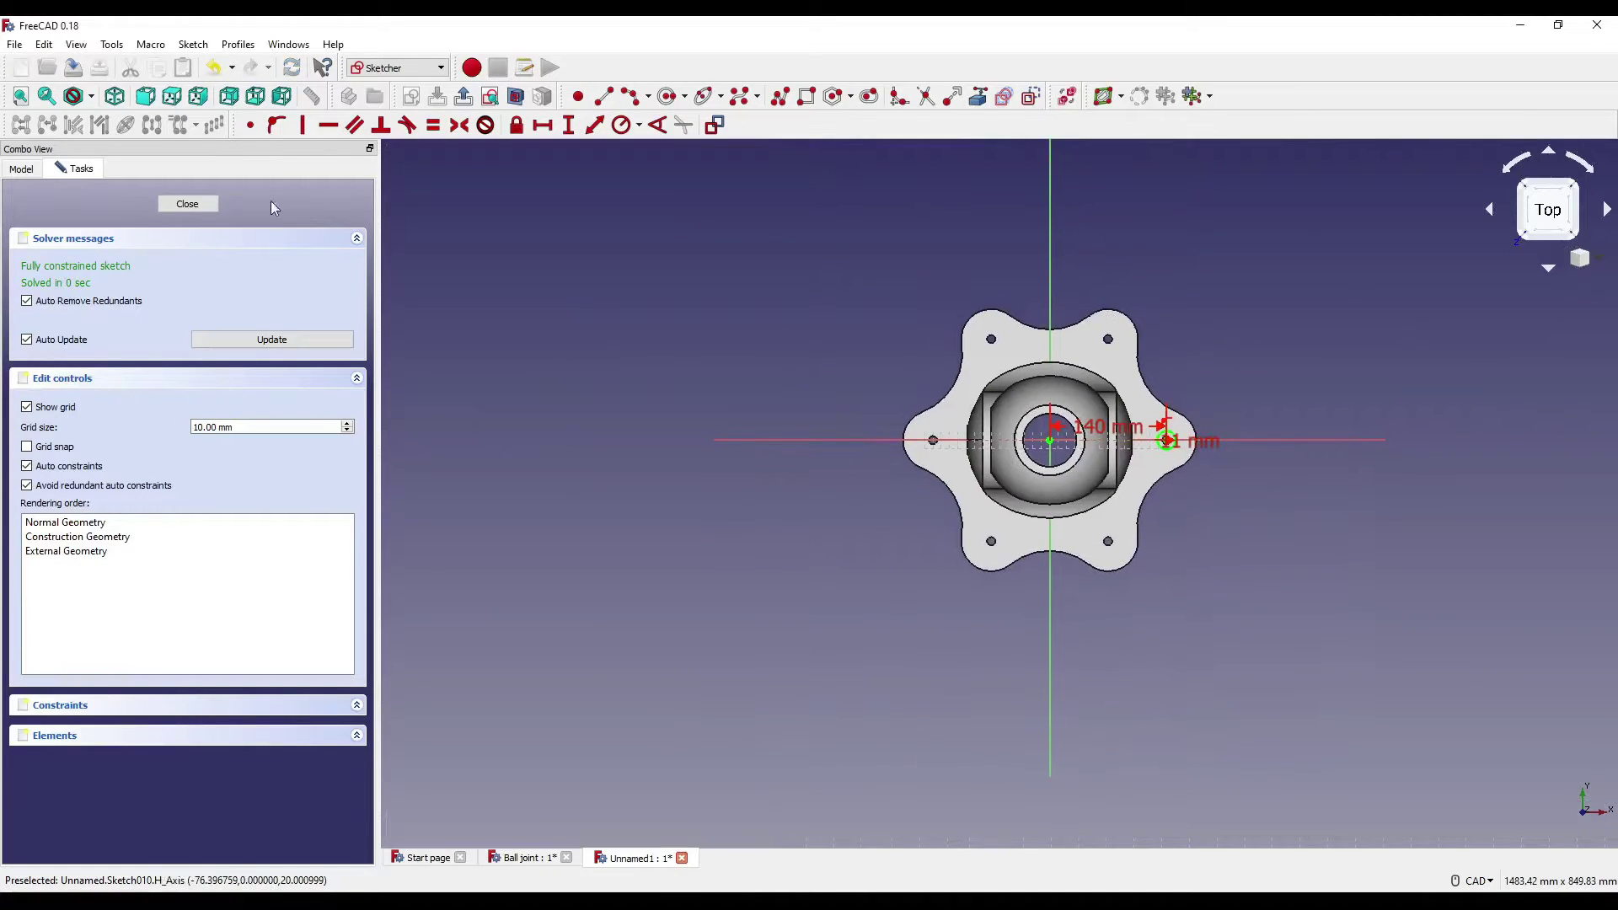
click(187, 204)
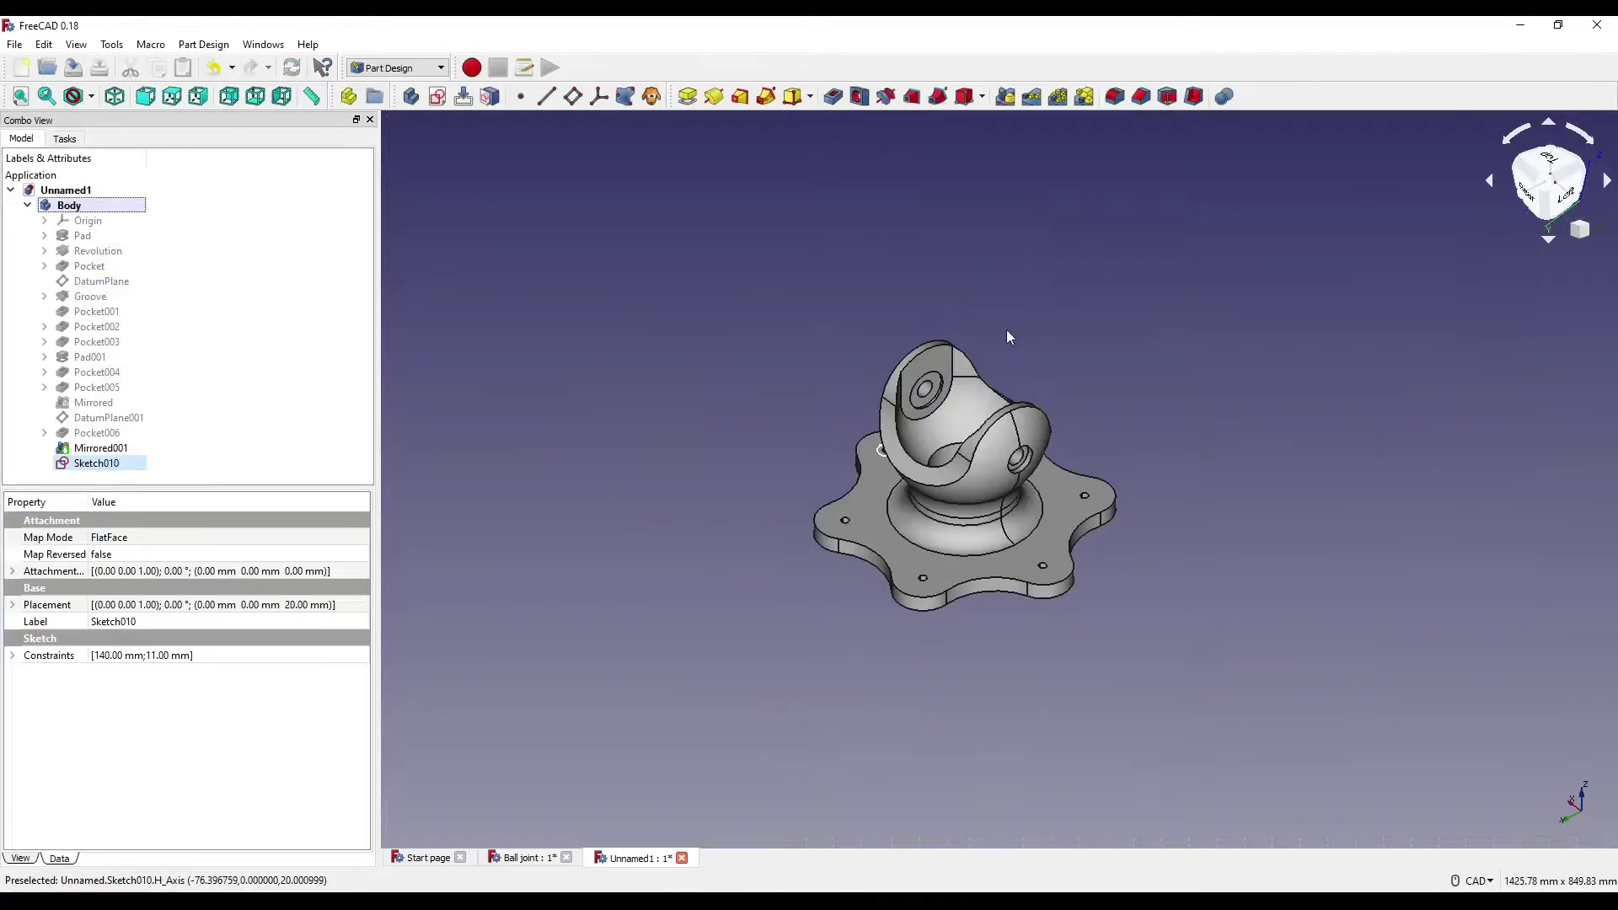
Step: Pocket the sketch 5 mm deep to create the counterbore Pocket007
click(834, 96)
middle_drag(933, 433, 1136, 563)
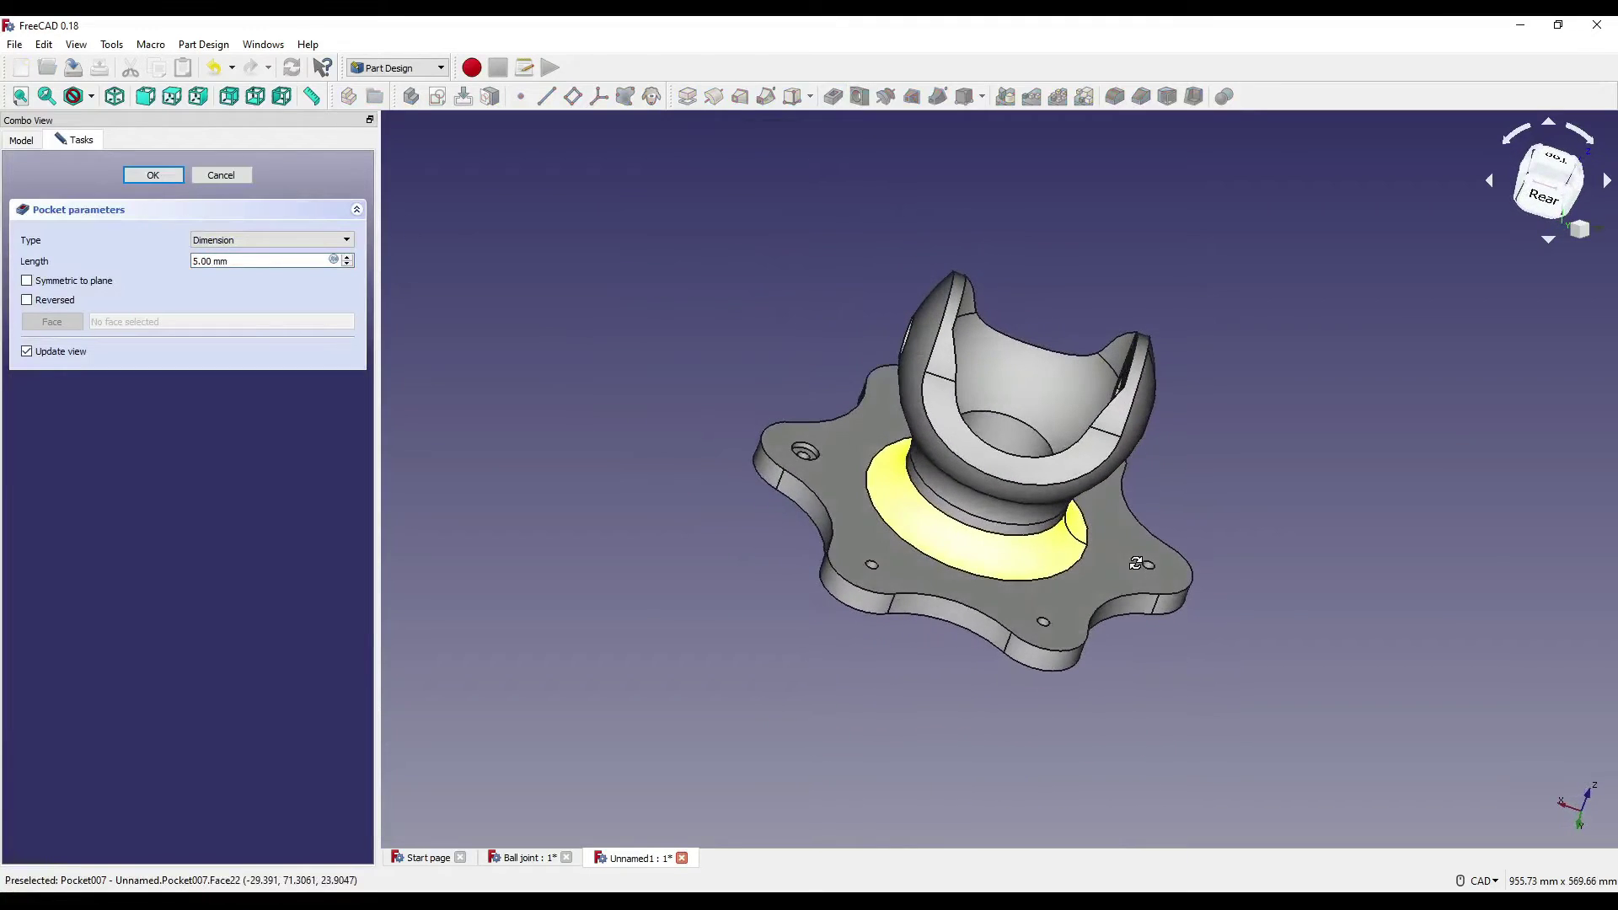
scroll(742, 485, up, 2)
middle_drag(695, 444, 775, 475)
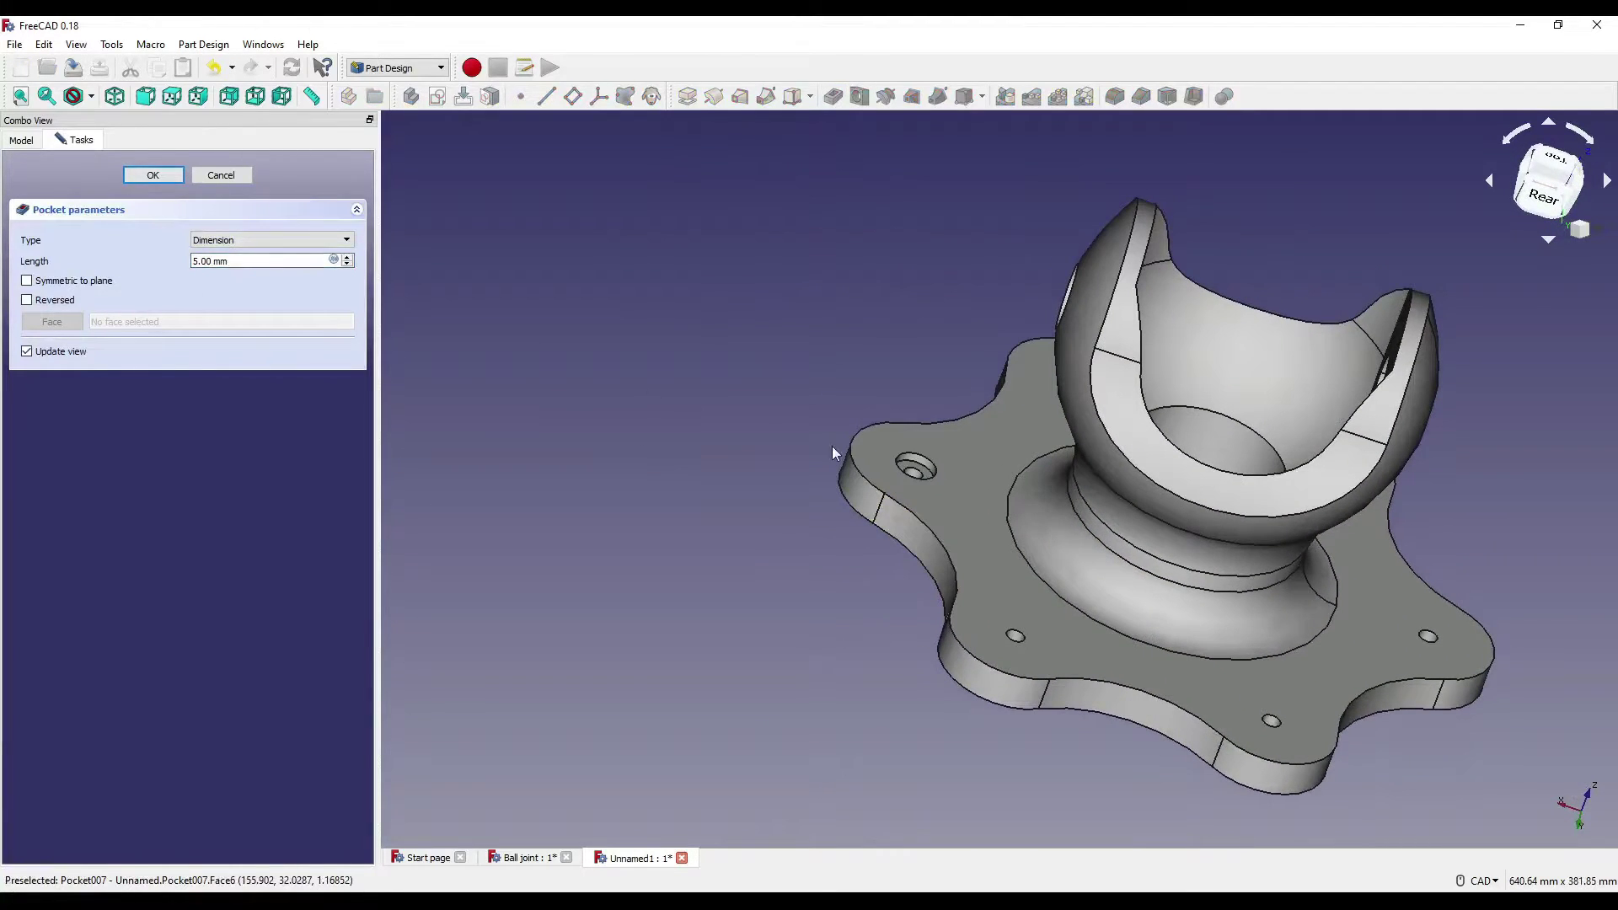
click(153, 176)
scroll(725, 290, down, 3)
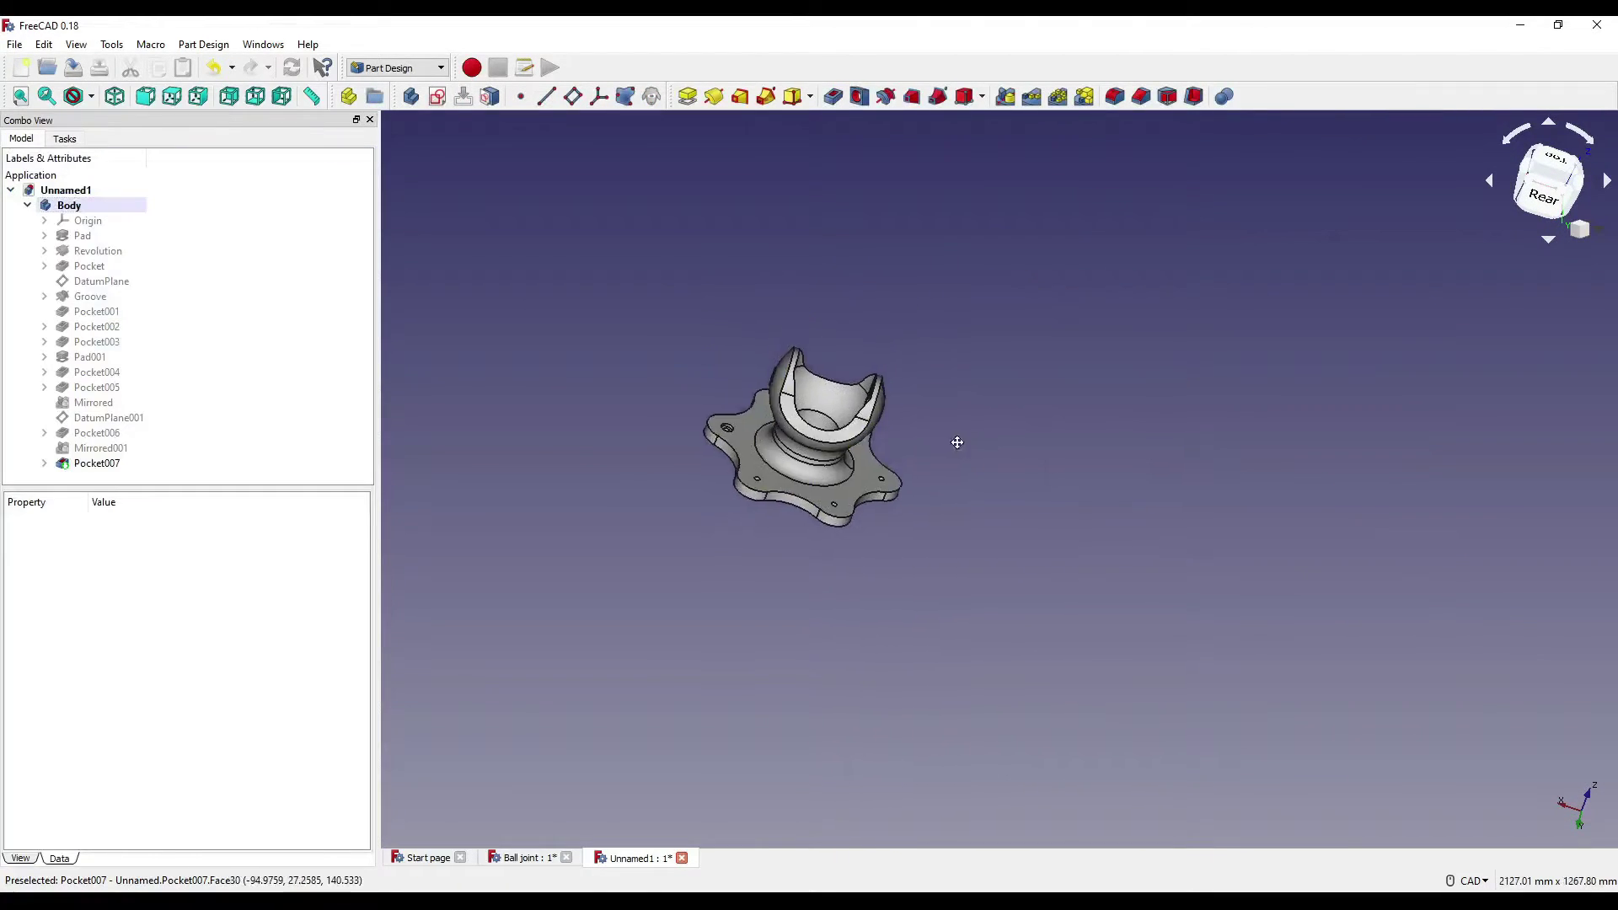
scroll(765, 442, up, 3)
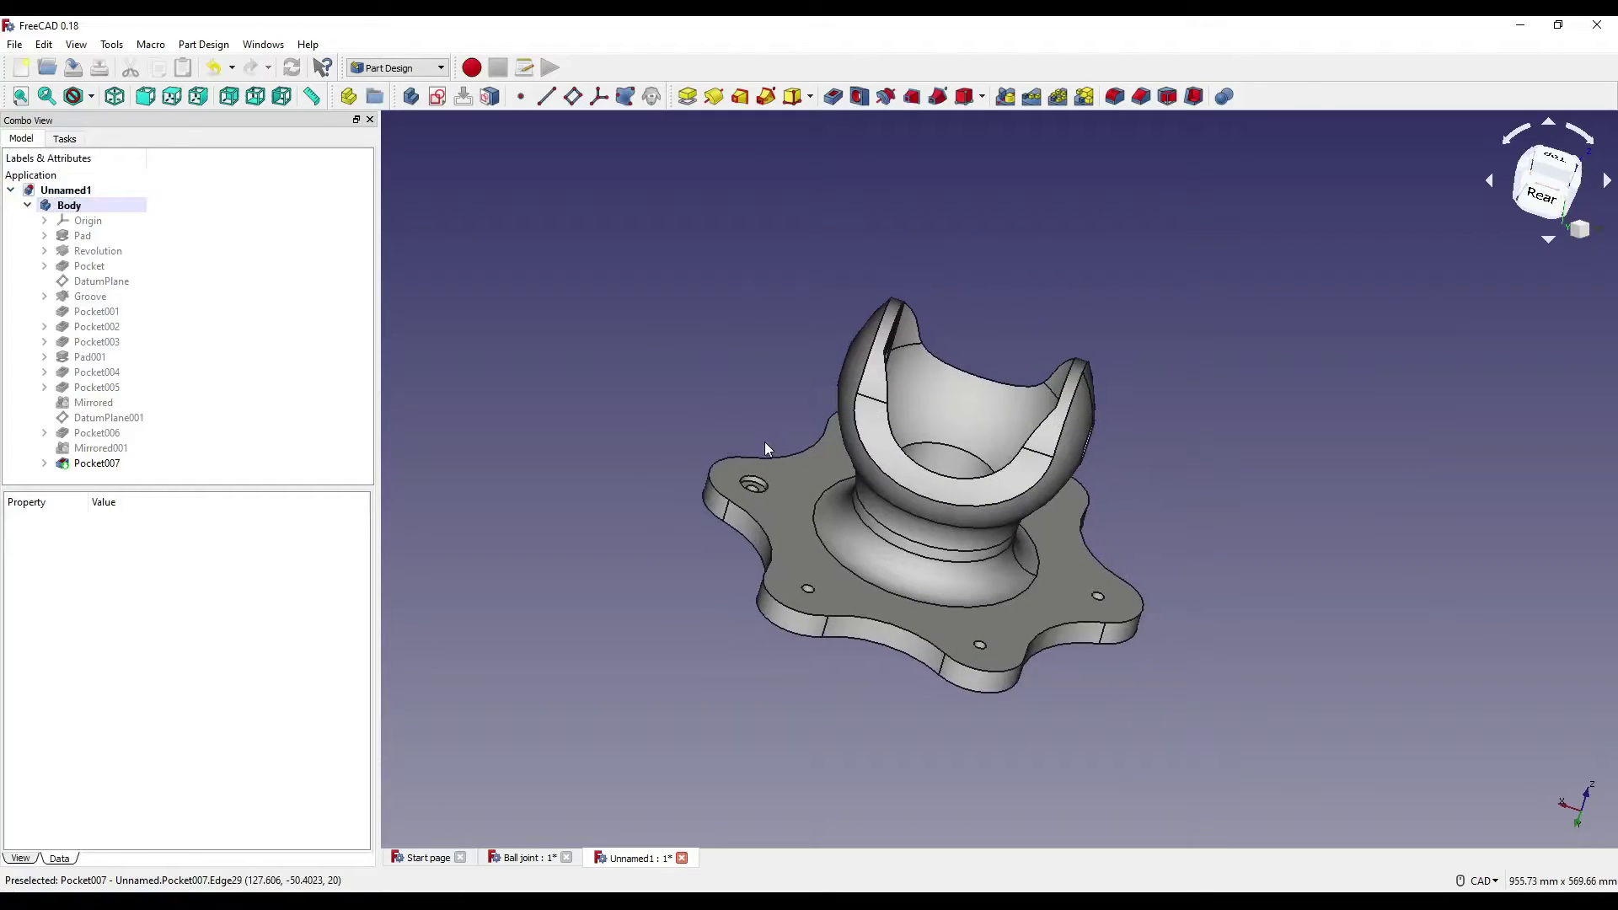
Step: Polar-pattern Pocket007 with 6 occurrences over 360° around the part
click(1058, 96)
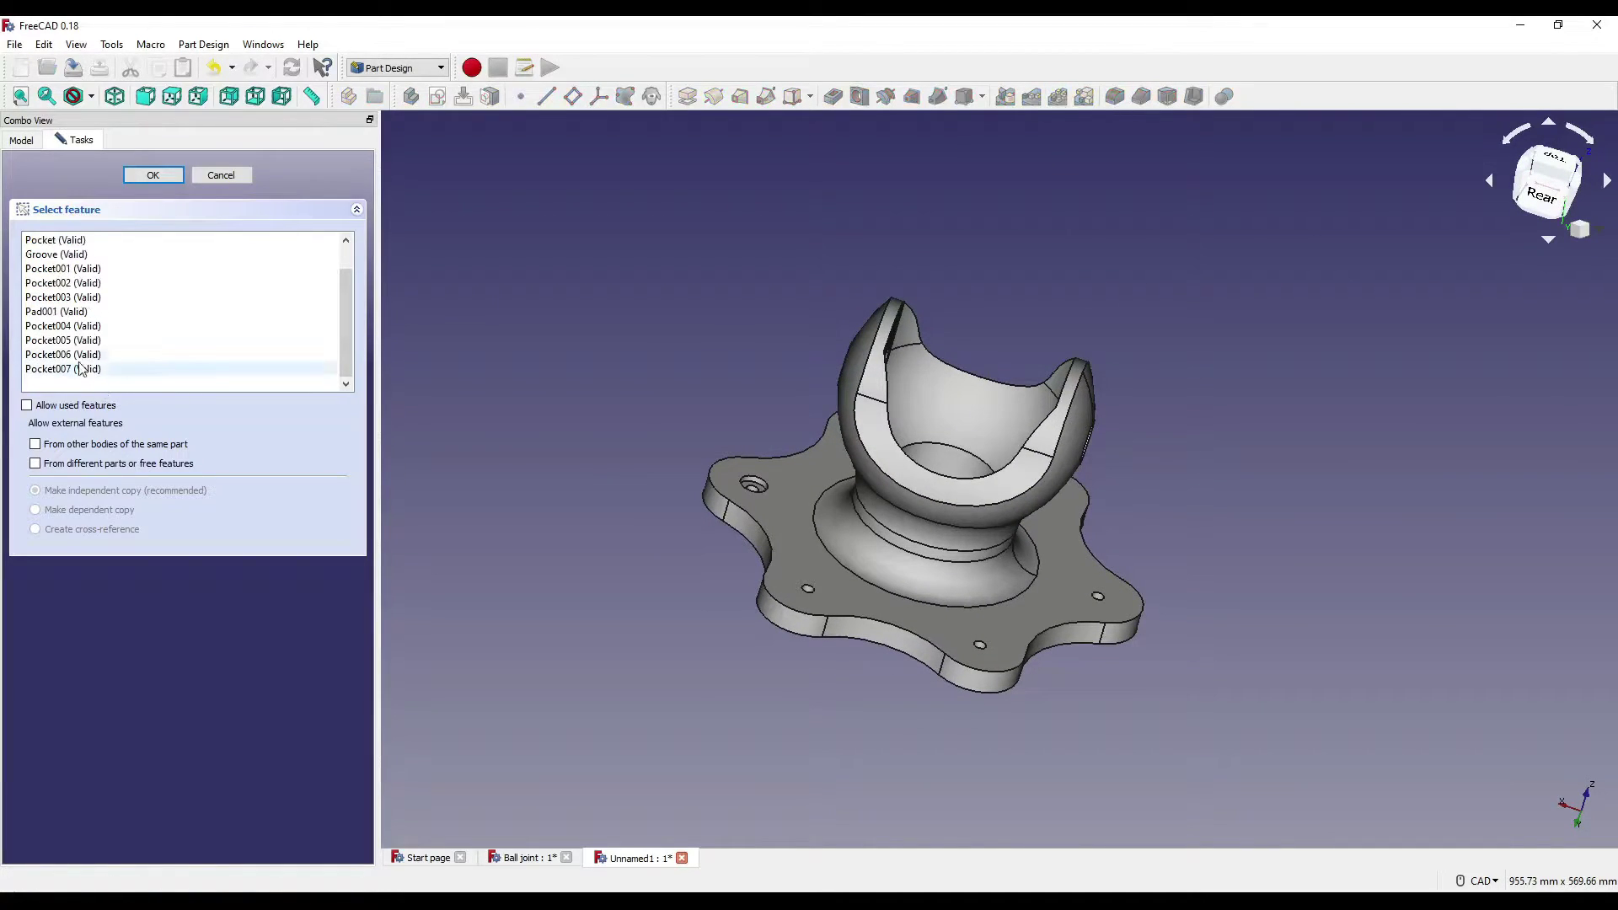
click(76, 371)
click(166, 177)
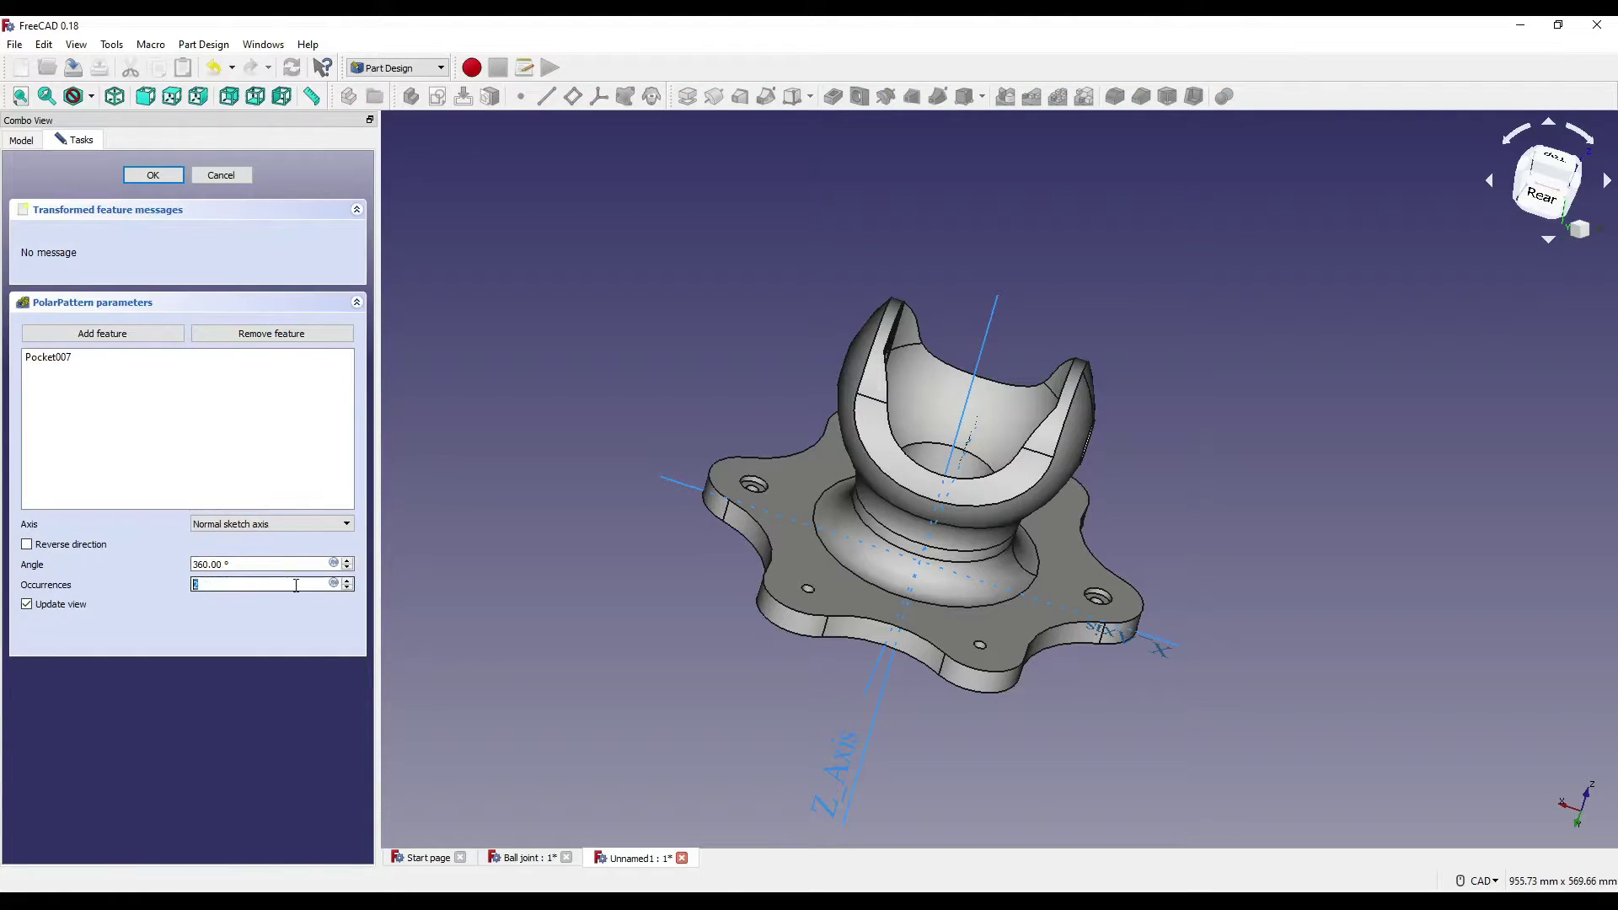
text(6)
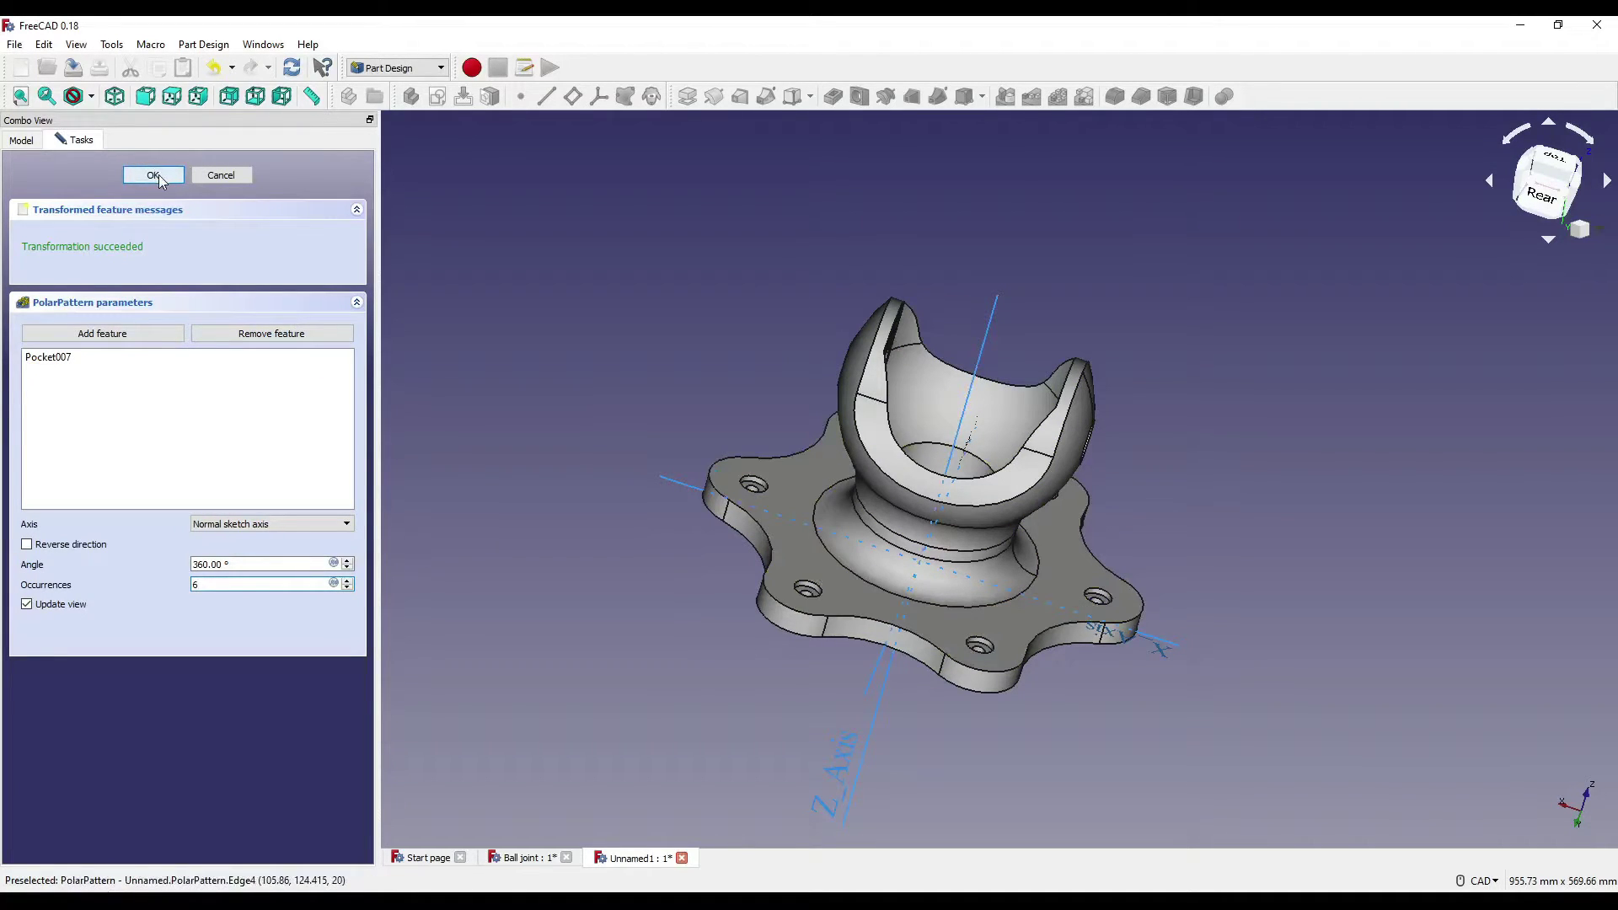
key(Return)
middle_drag(1156, 343, 940, 400)
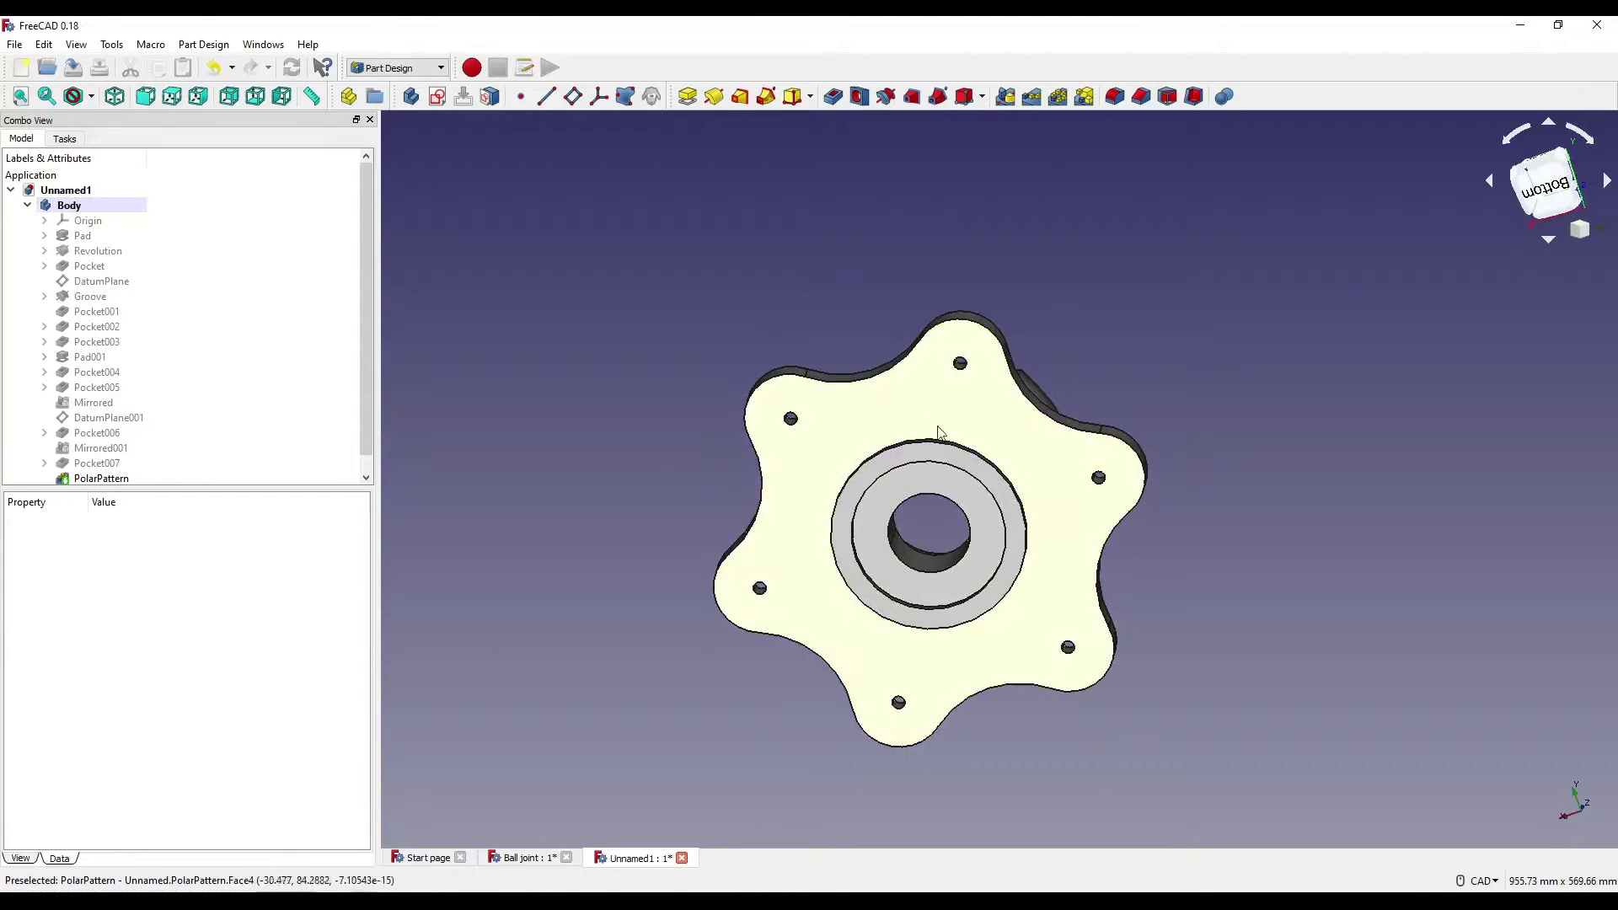
Step: Start a sketch on the flange underside and draw a circle around the right hole
click(941, 400)
middle_drag(836, 377, 844, 271)
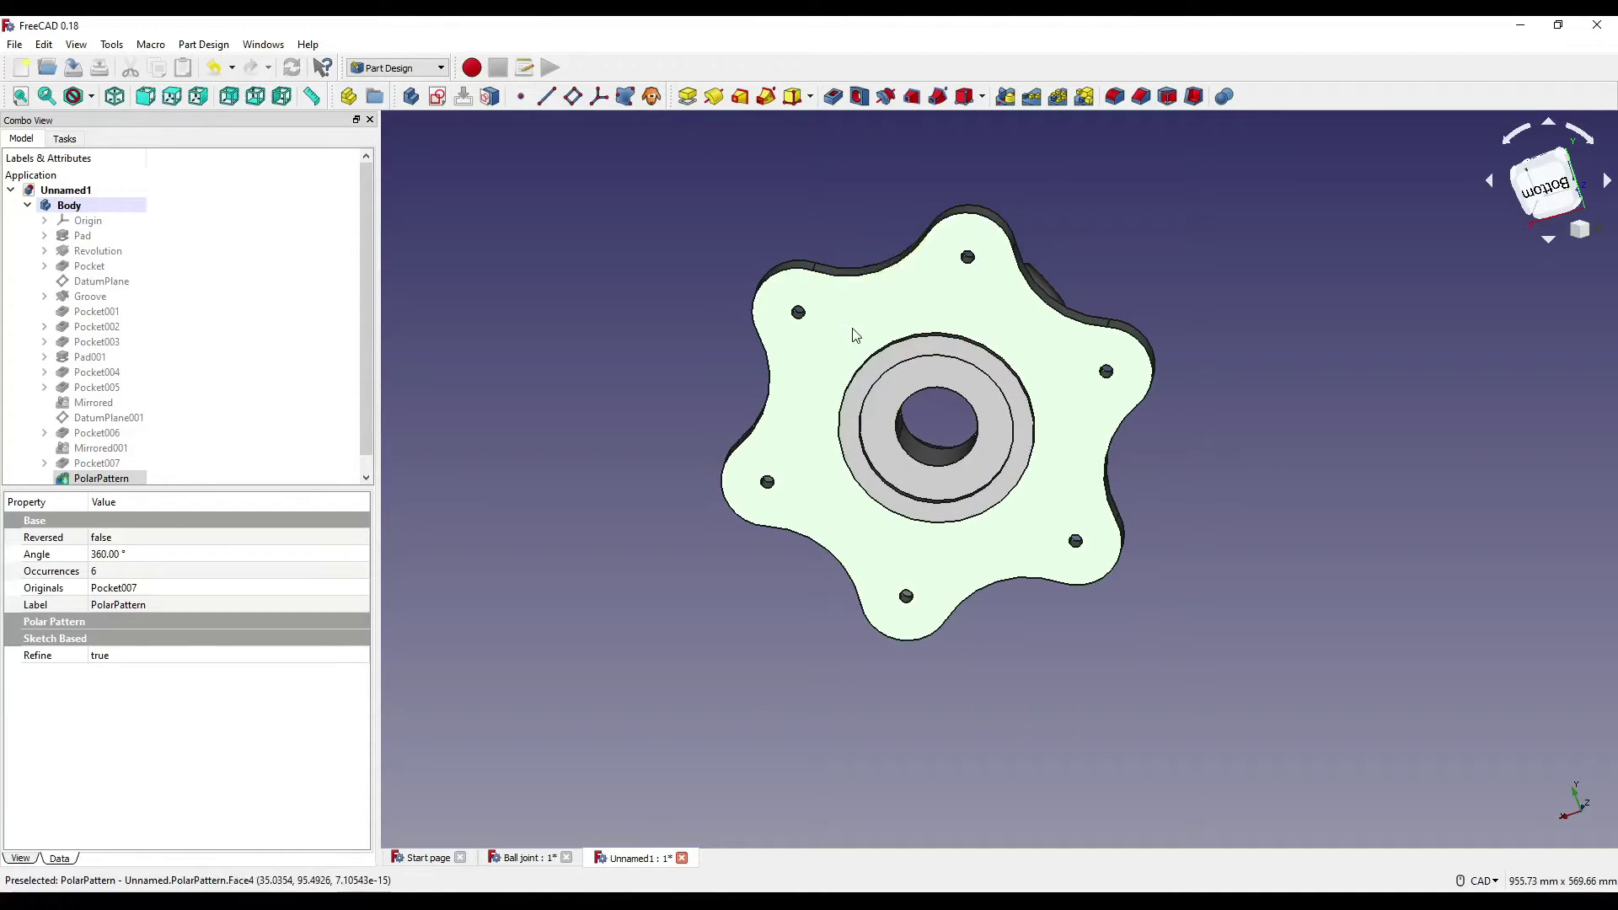
click(438, 96)
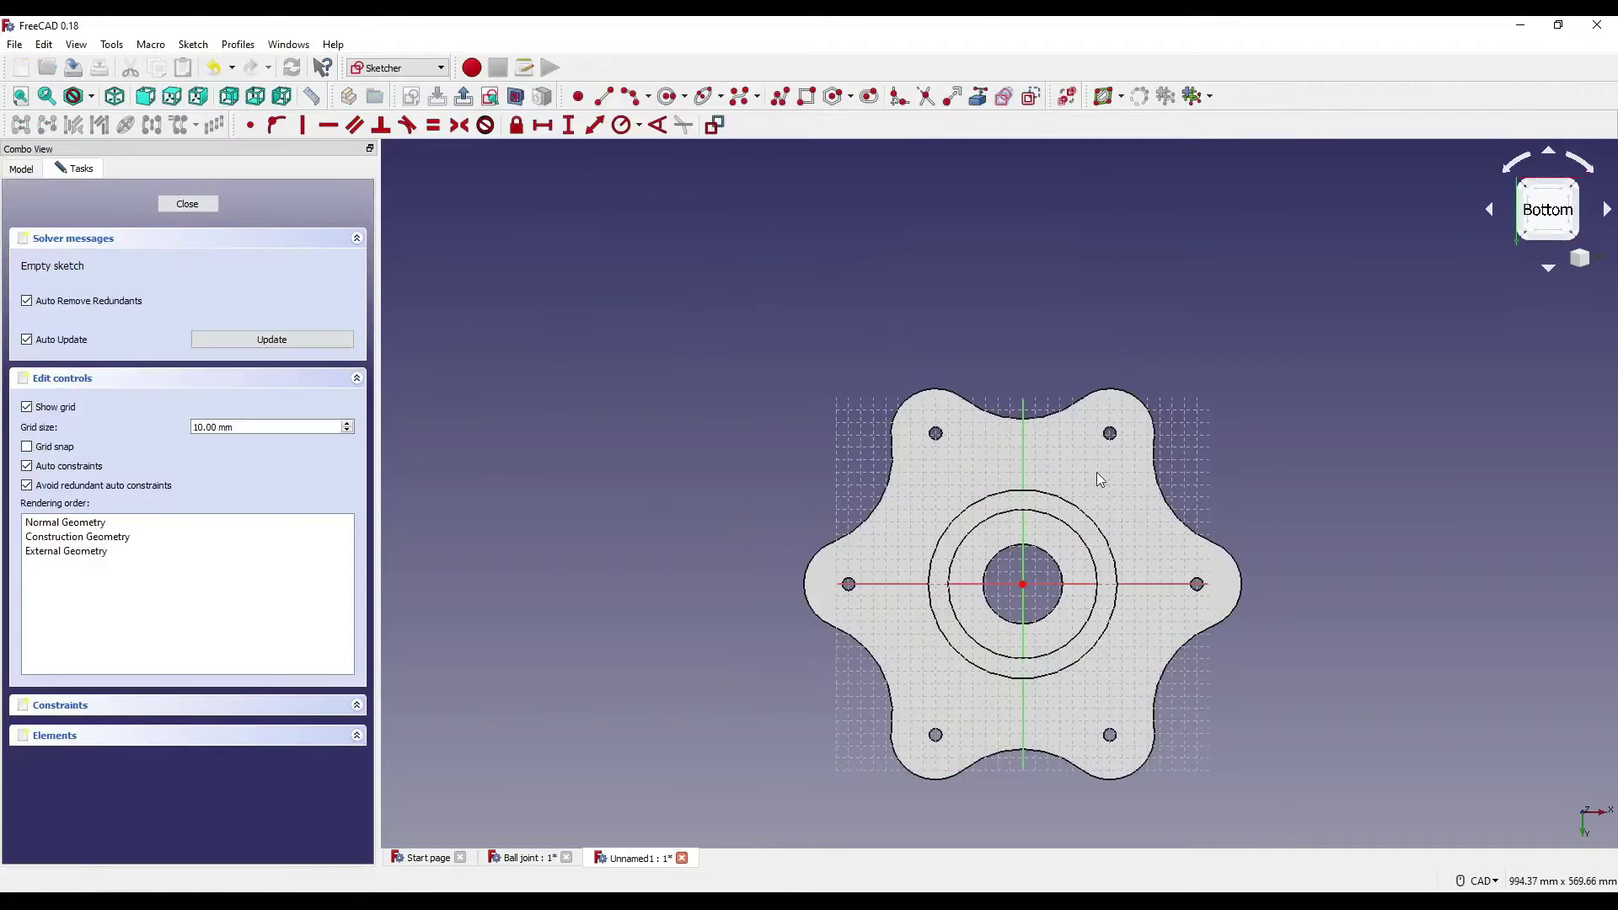
scroll(1039, 335, up, 2)
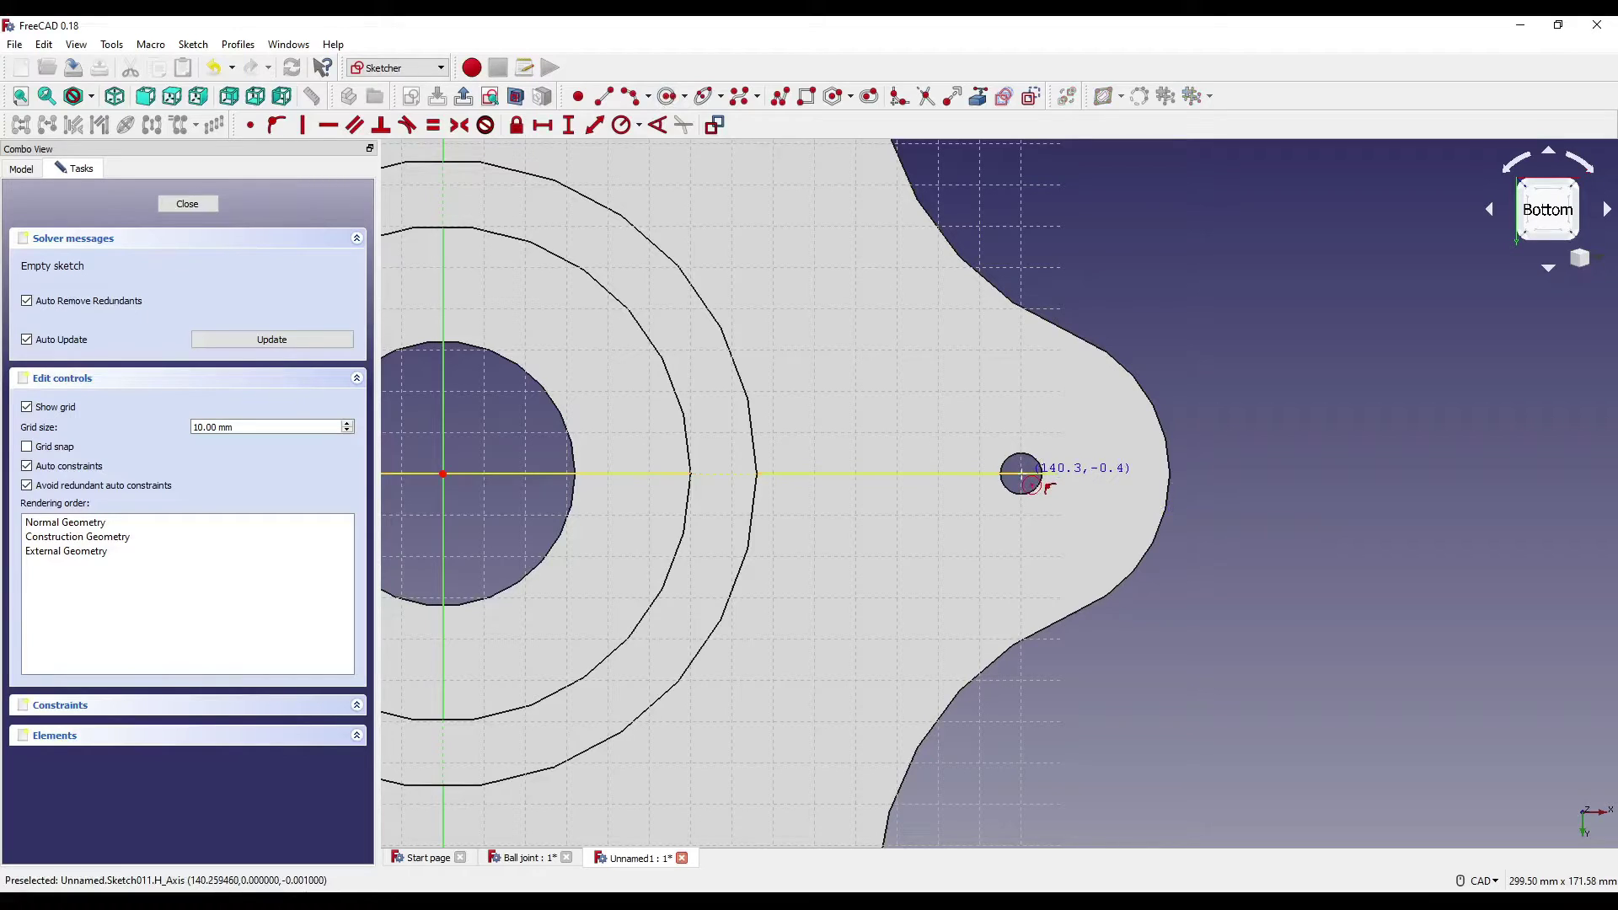
click(1021, 473)
click(1057, 504)
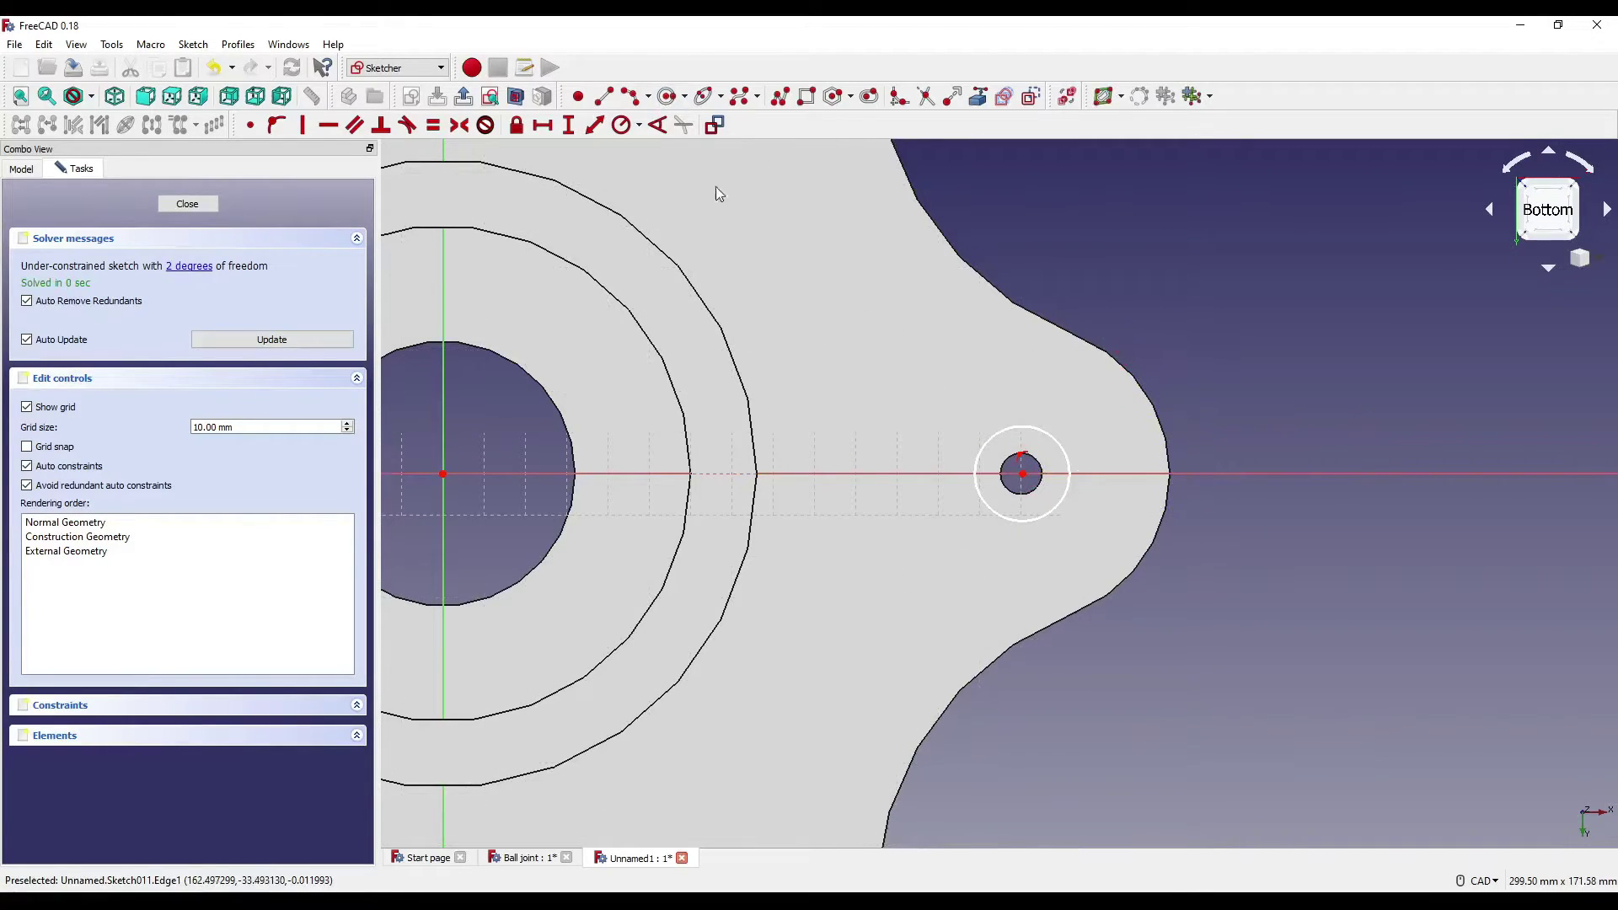
Step: Give the circle a 17.5 mm radius constraint
click(622, 125)
click(1066, 445)
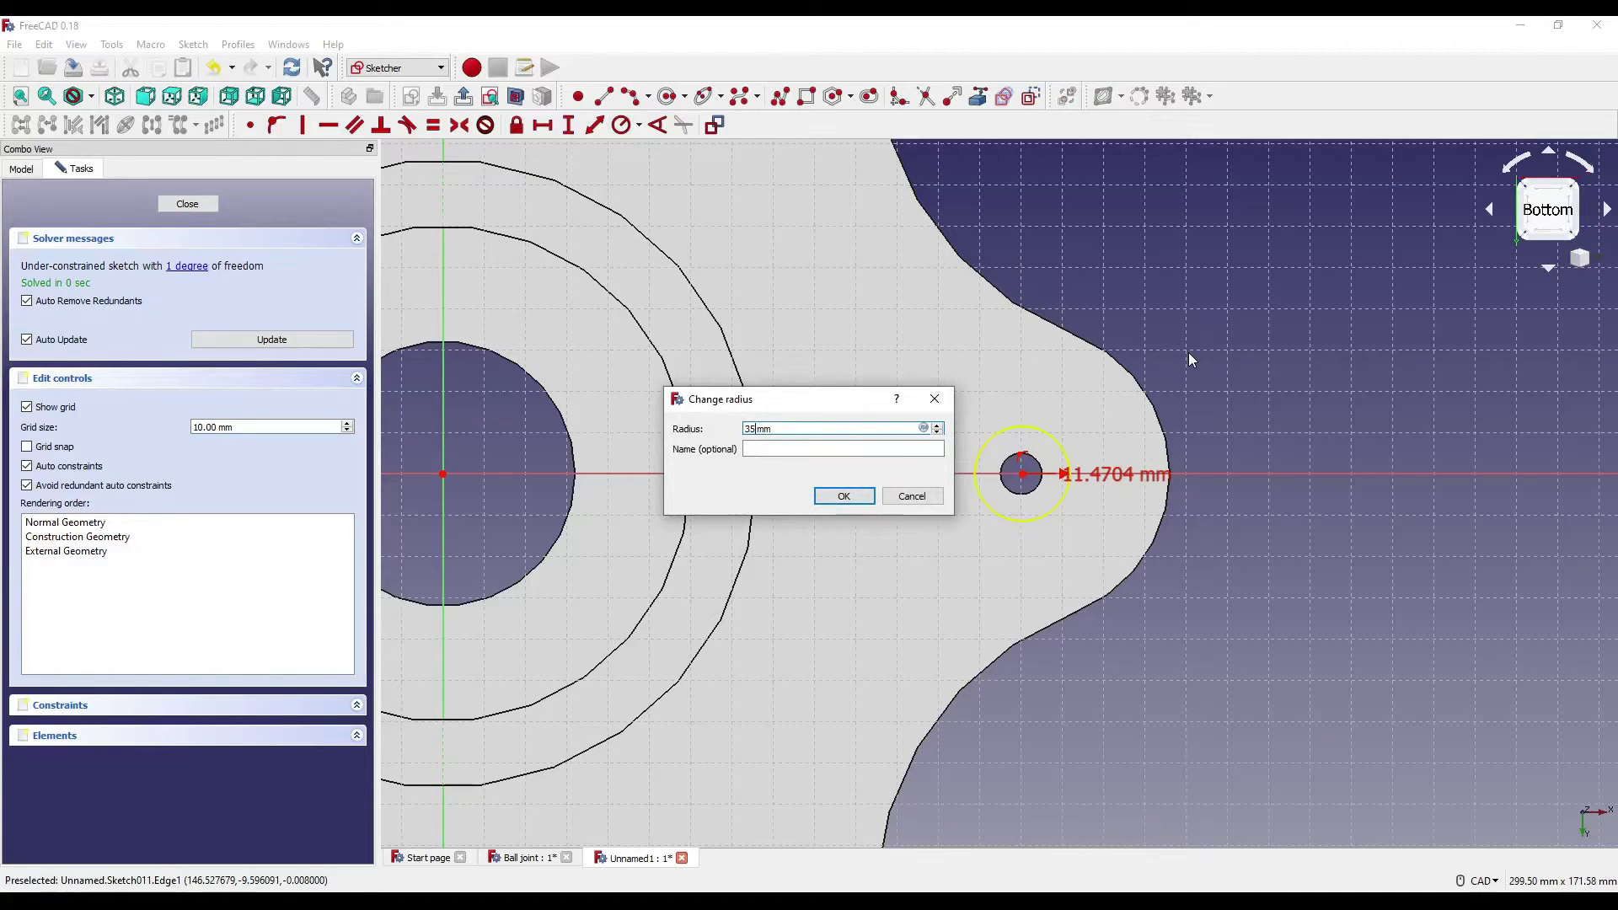
key(Return)
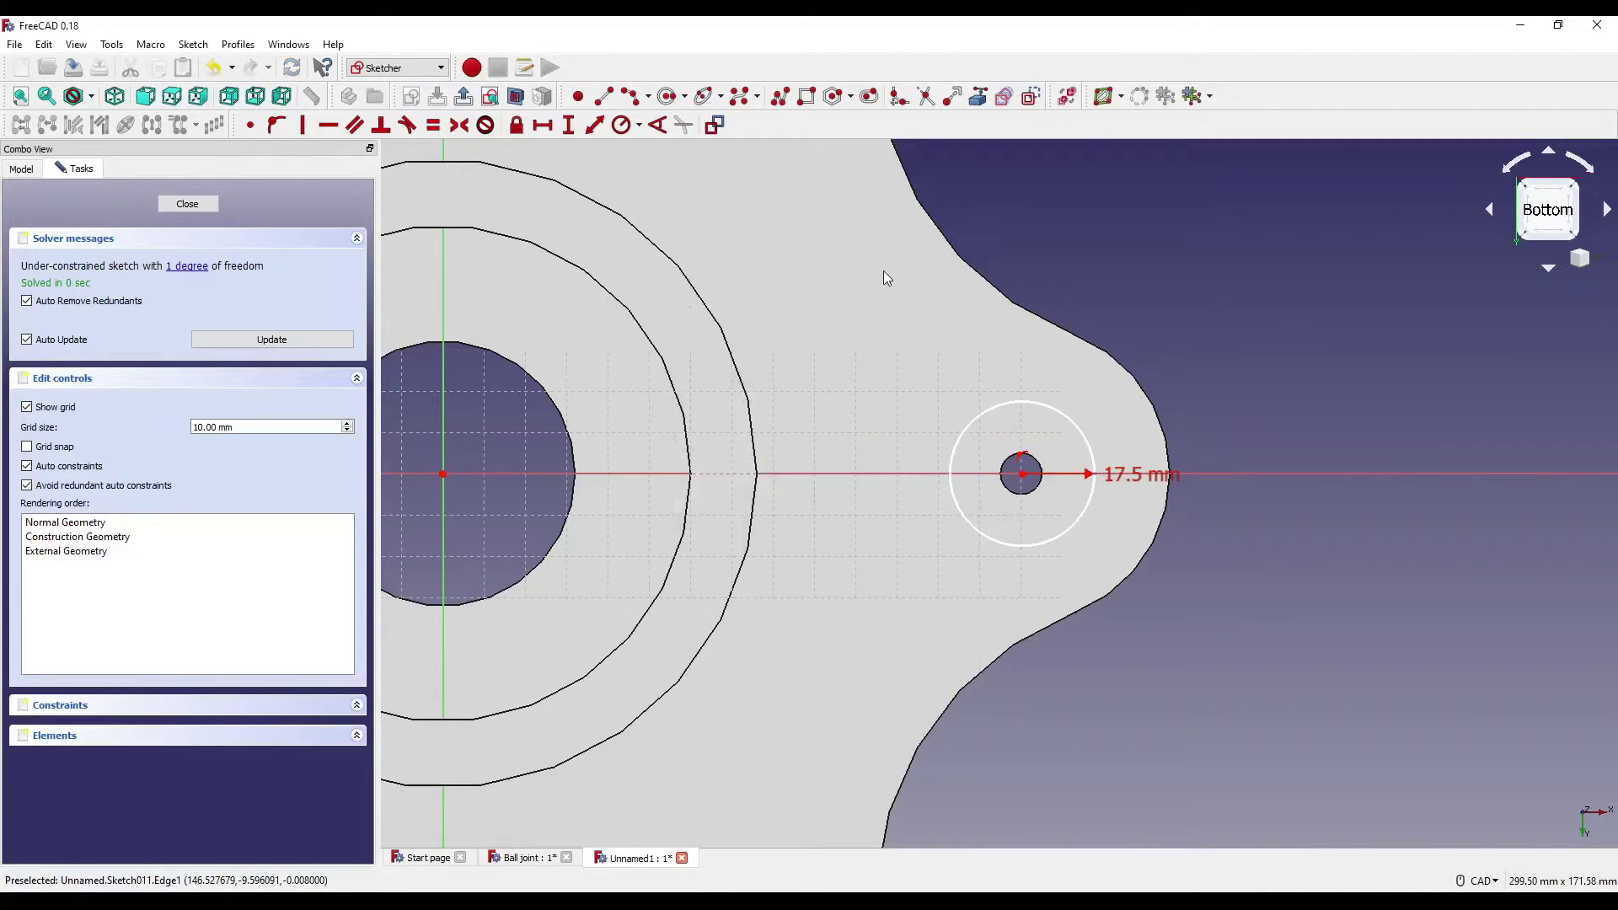
drag(1146, 474, 1137, 394)
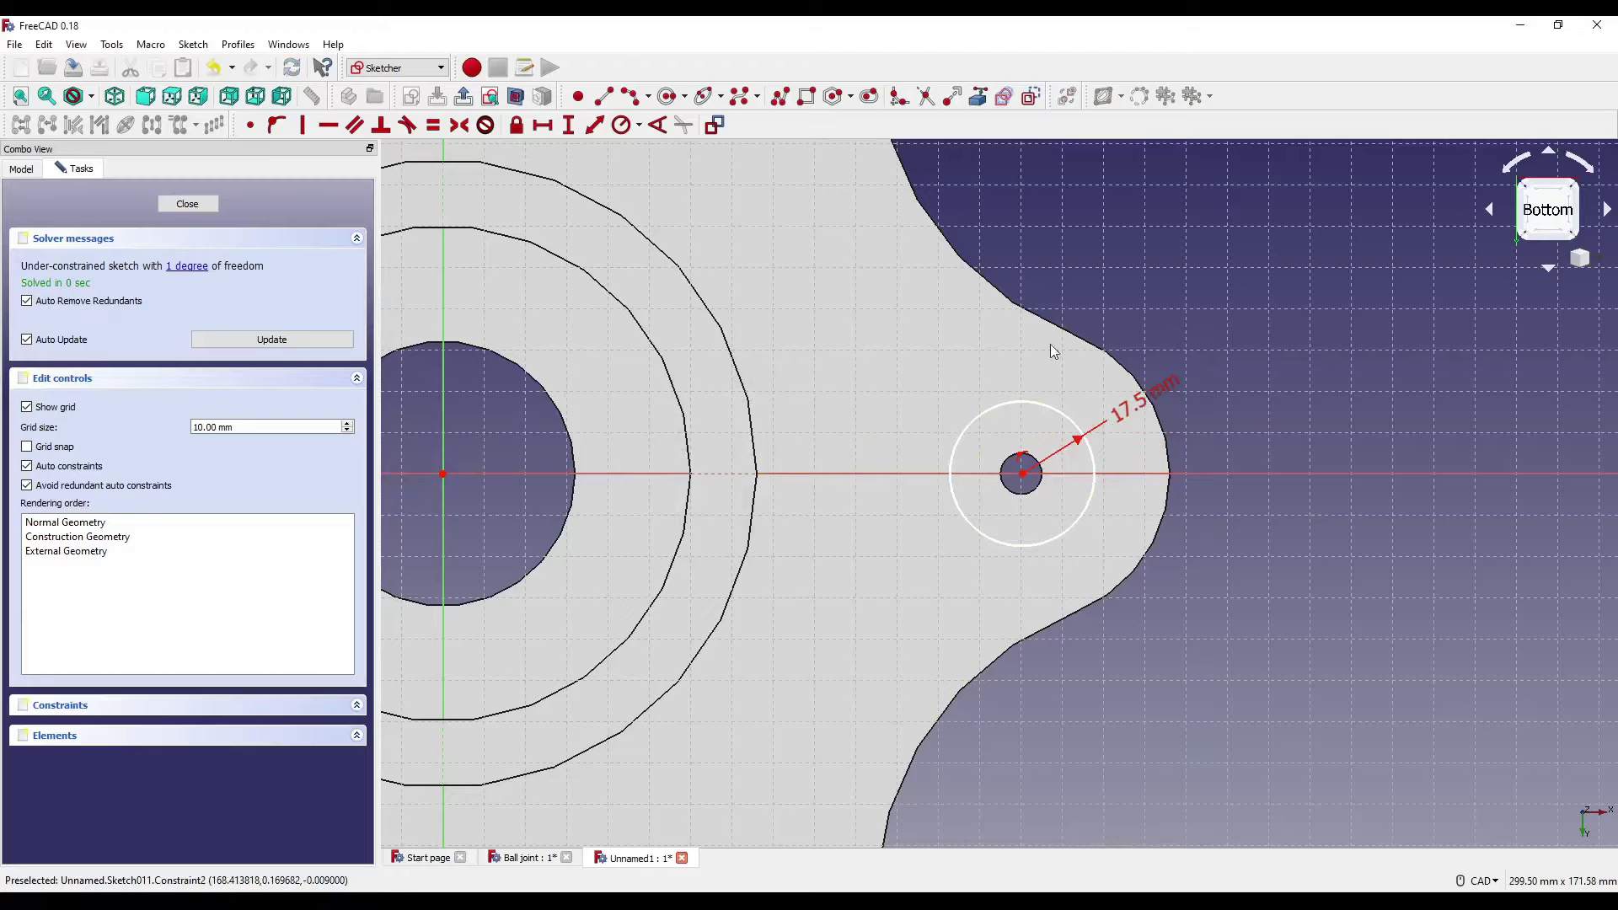
Step: Place the circle centre 140 mm horizontally from the part's centre and close the sketch
click(544, 128)
middle_drag(424, 494, 601, 509)
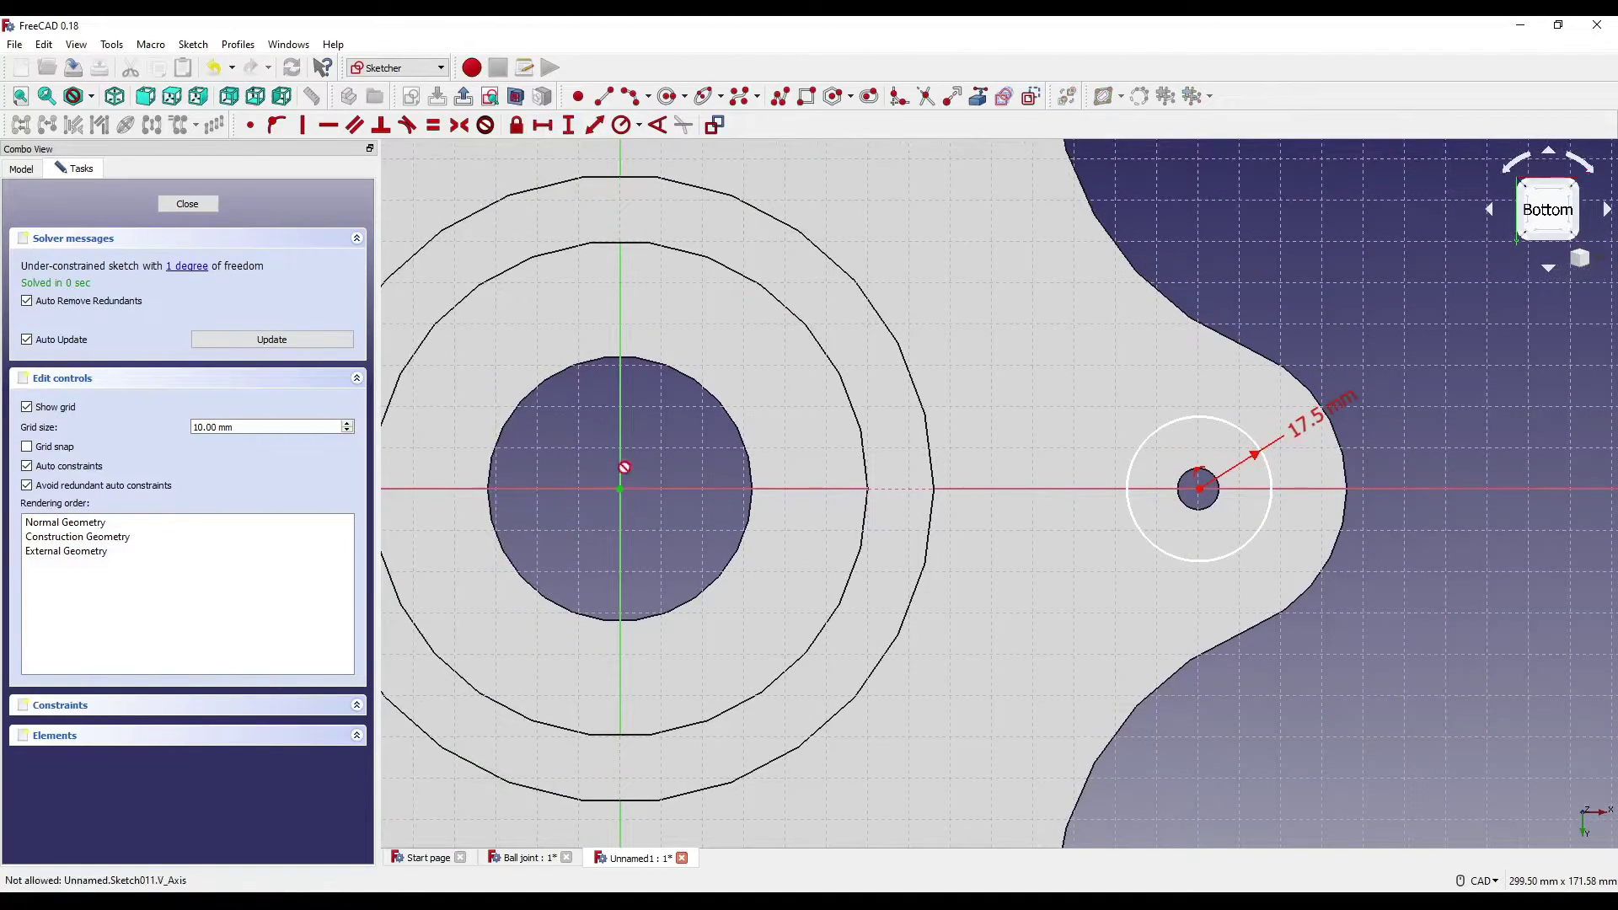
scroll(688, 359, down, 2)
click(1033, 447)
click(645, 447)
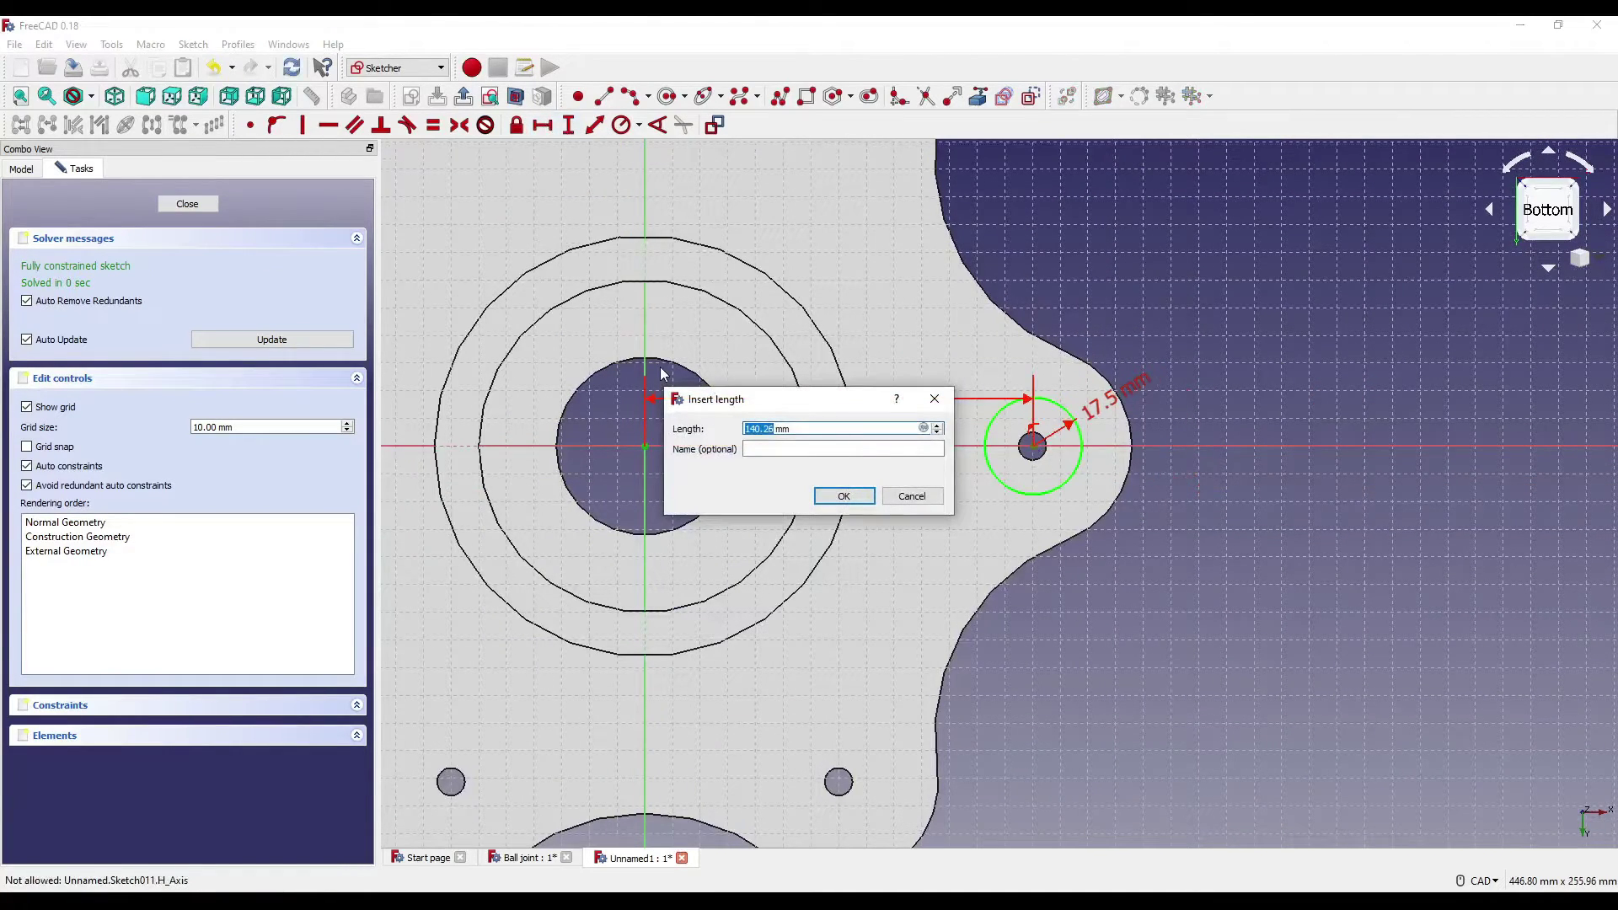
key(Return)
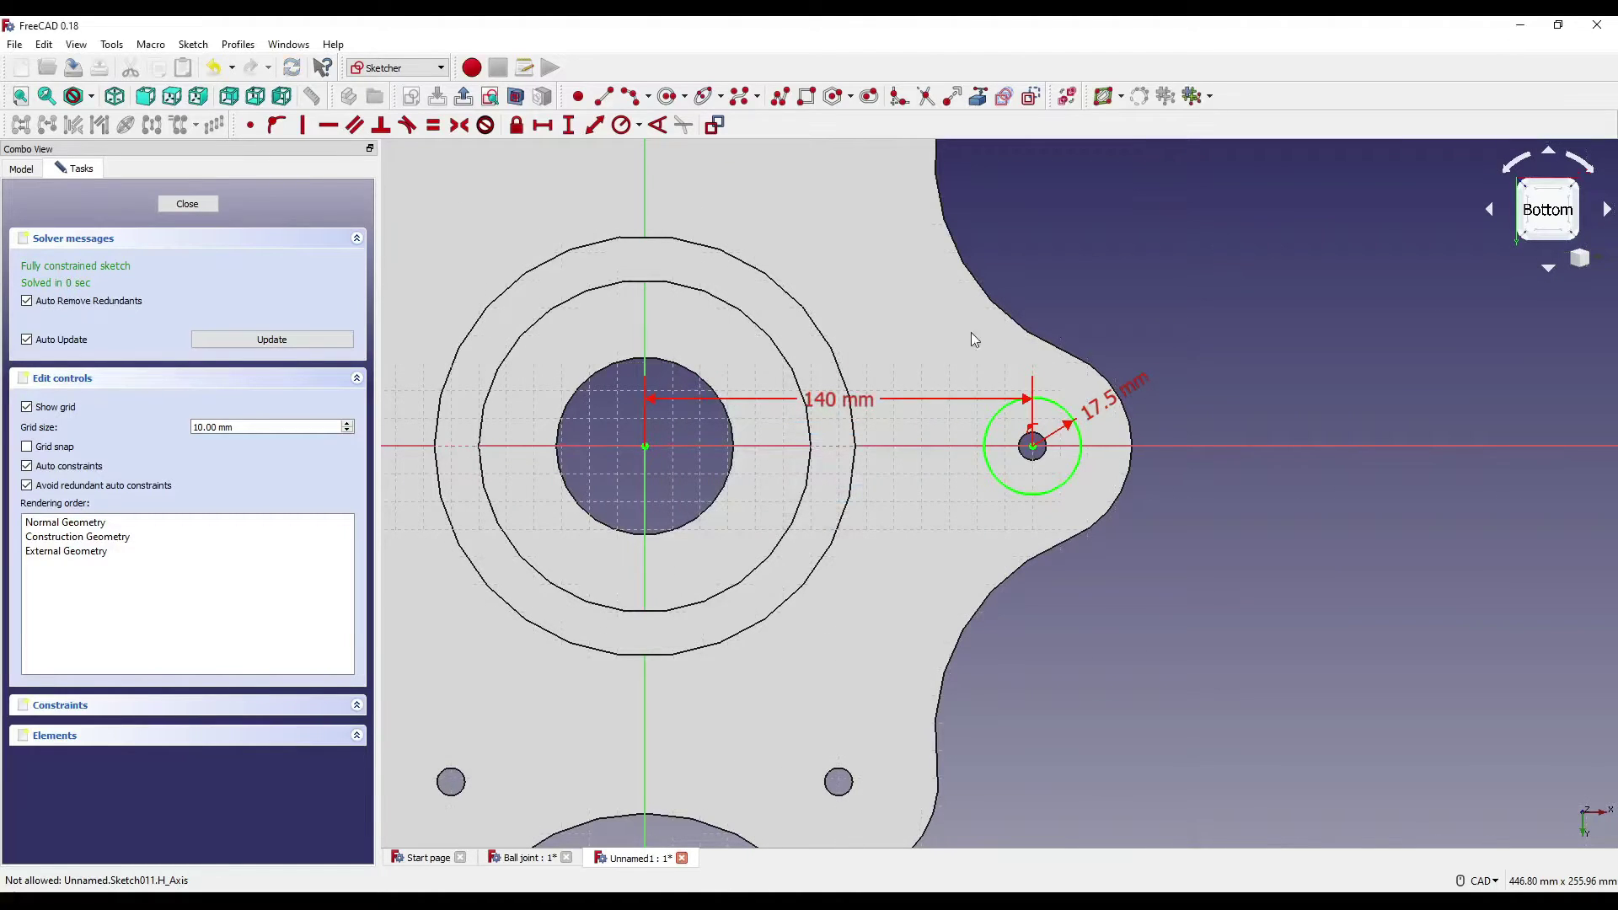
scroll(974, 339, down, 2)
click(176, 203)
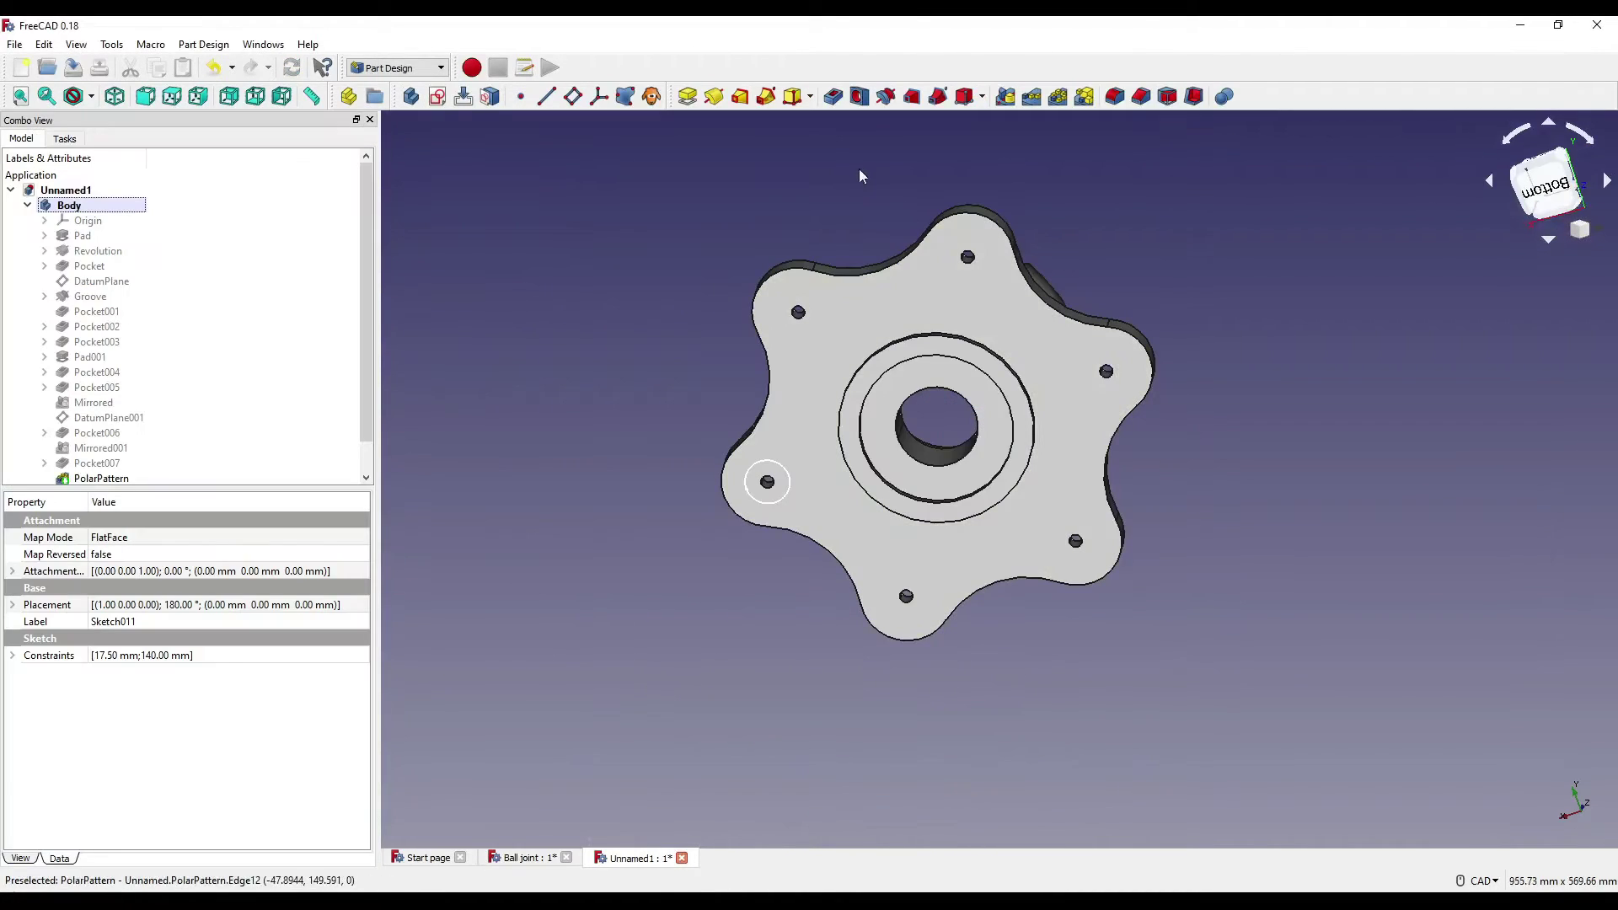
Step: Cut the underside circle as a 2 mm pocket, Pocket008
click(836, 100)
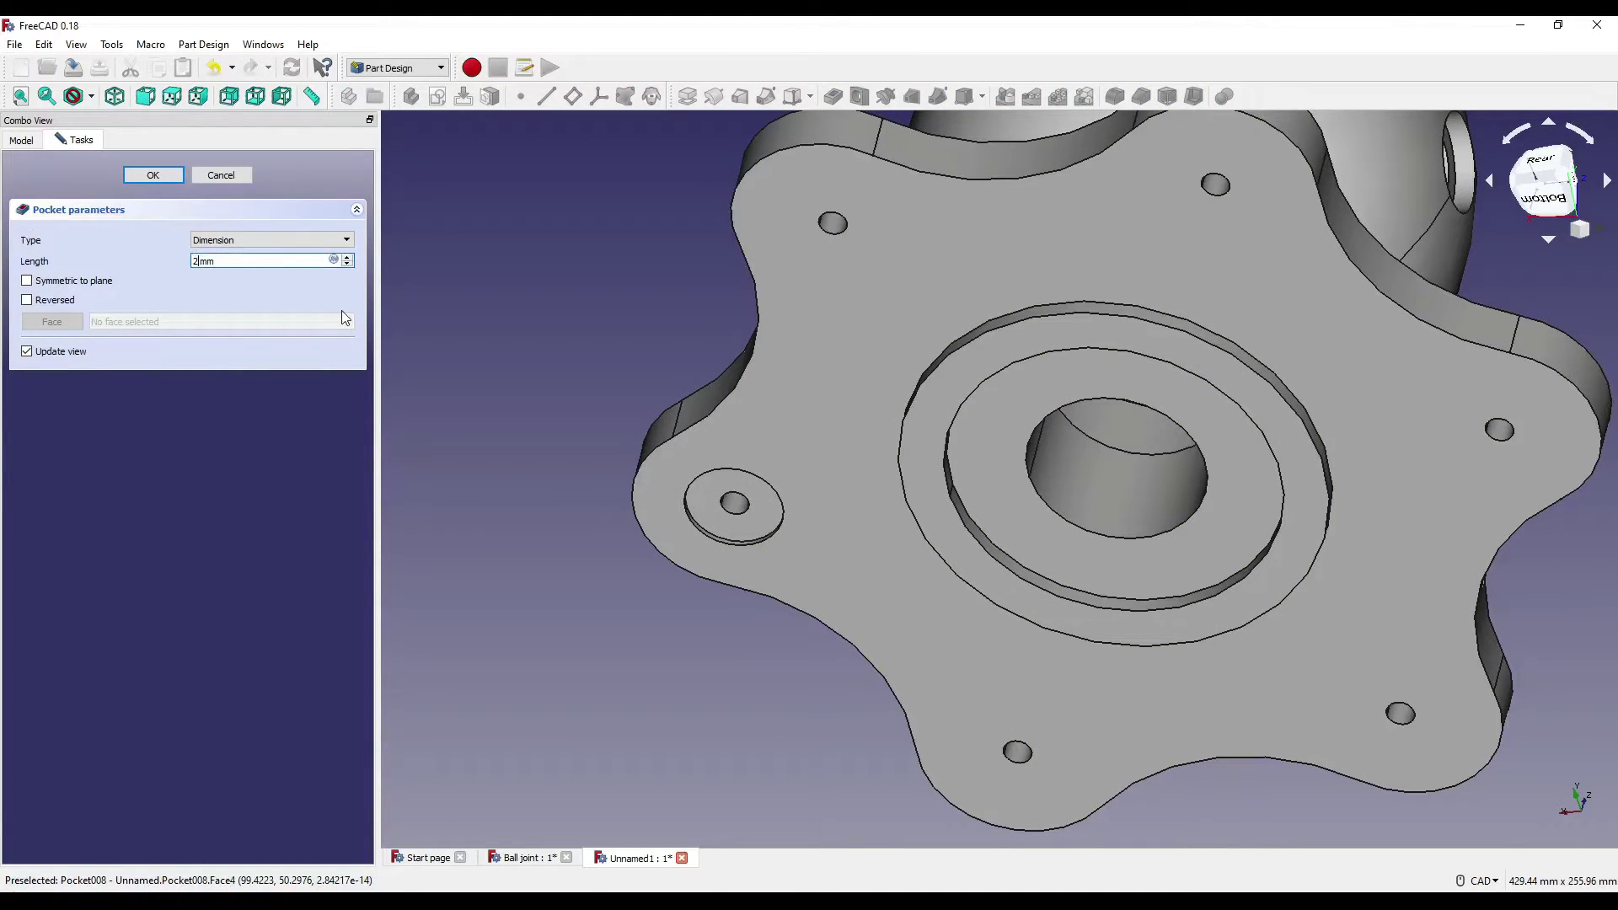
key(Return)
scroll(889, 221, down, 3)
scroll(188, 365, down, 1)
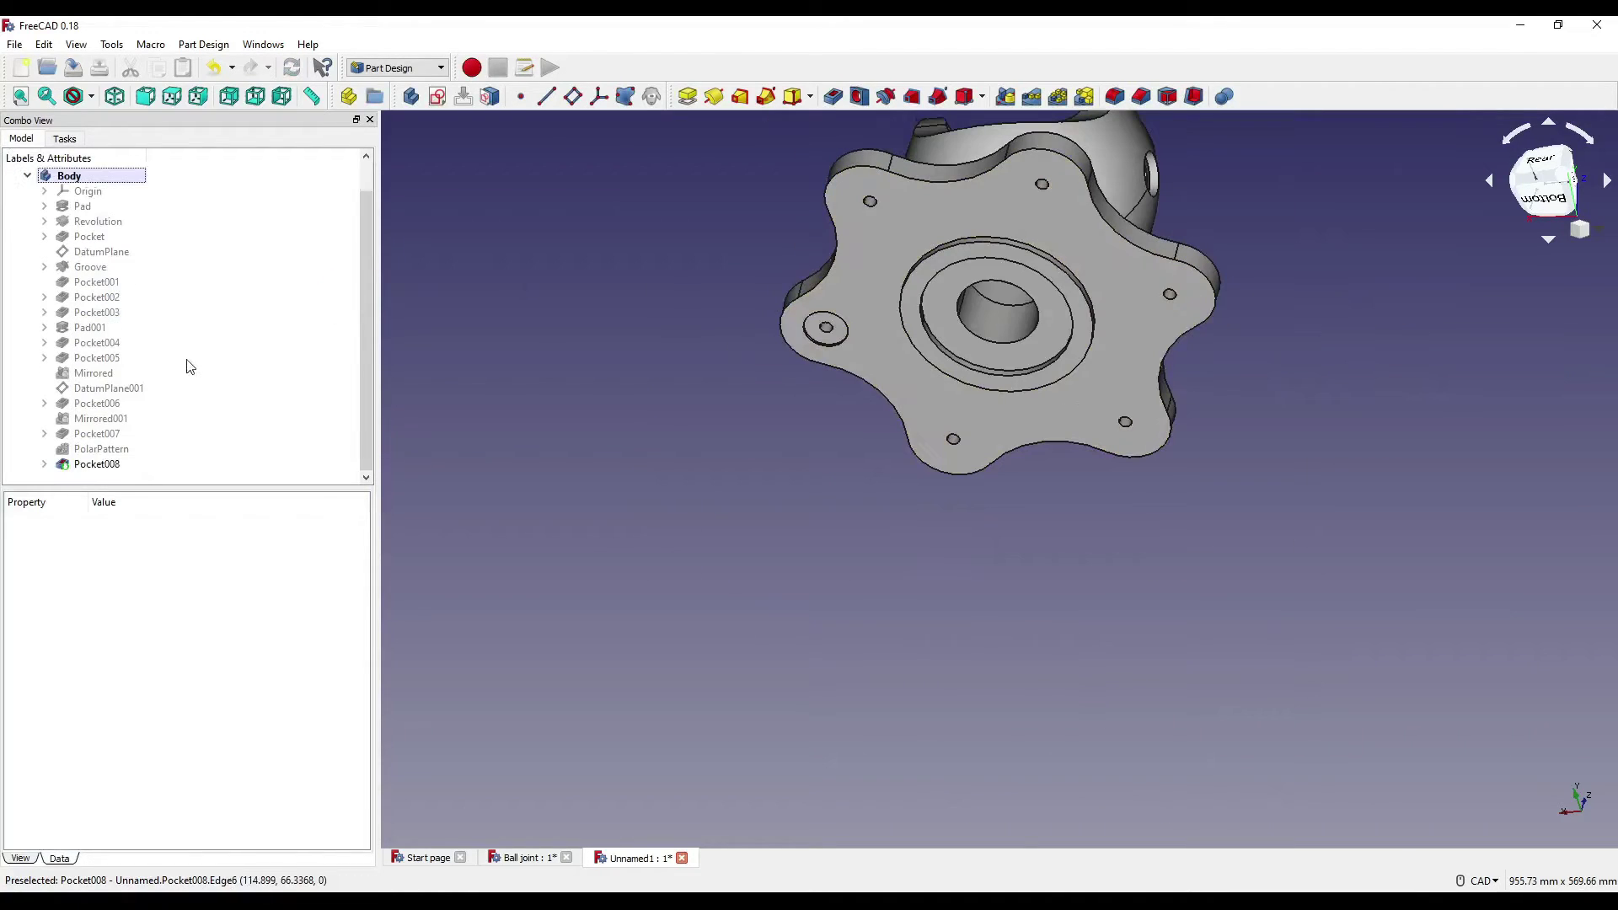
Step: Polar-pattern Pocket008 six times around the Z axis
click(96, 464)
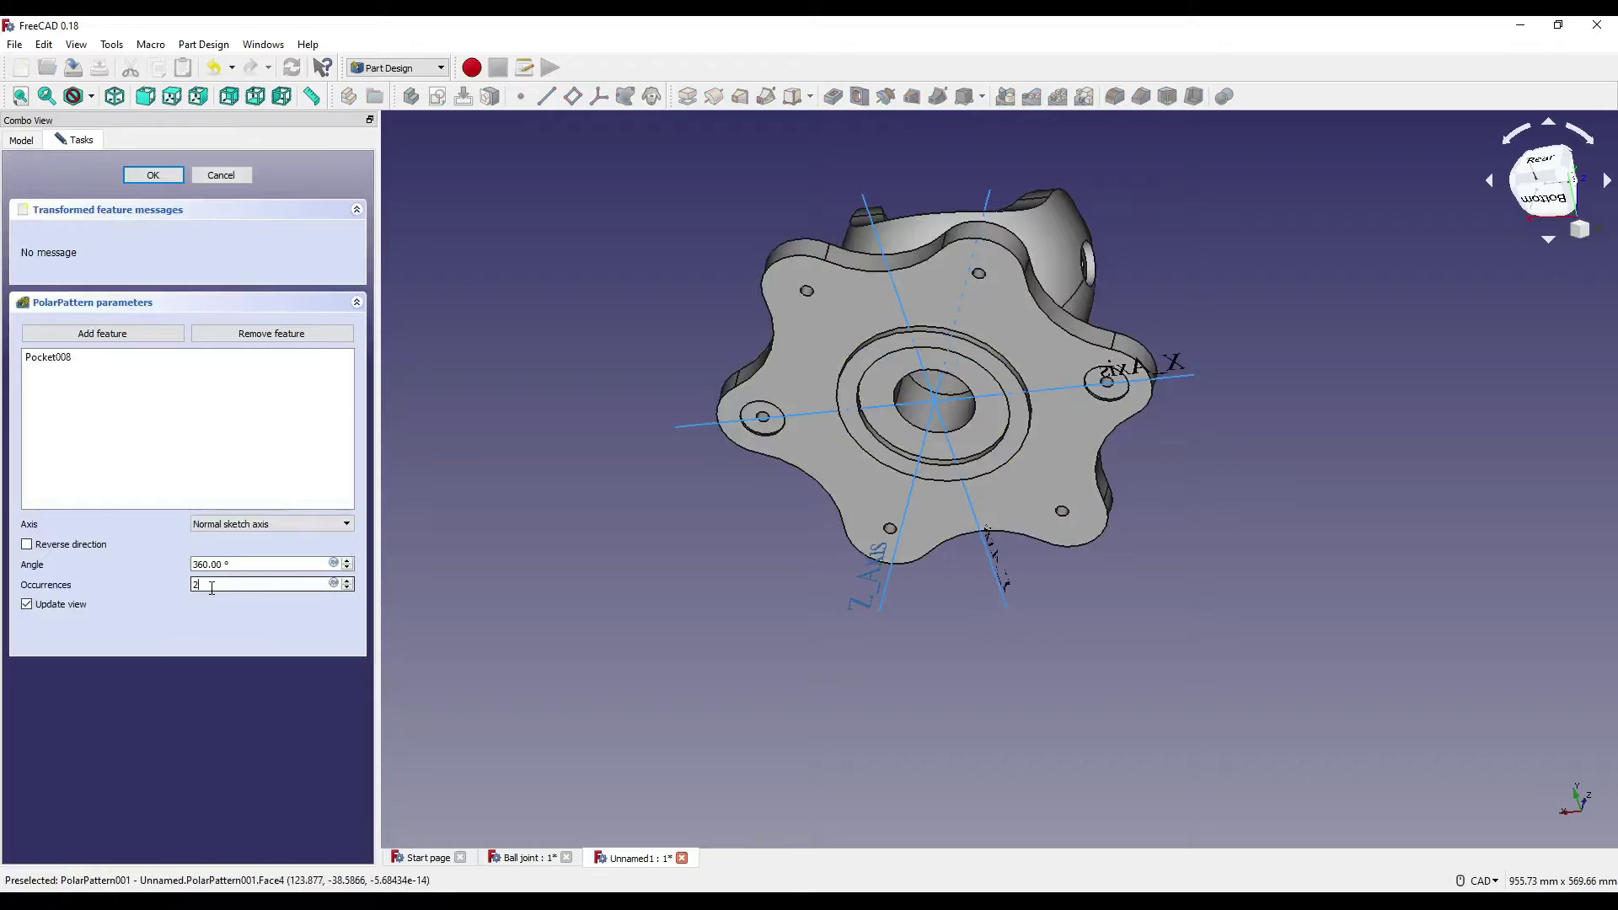
text(6)
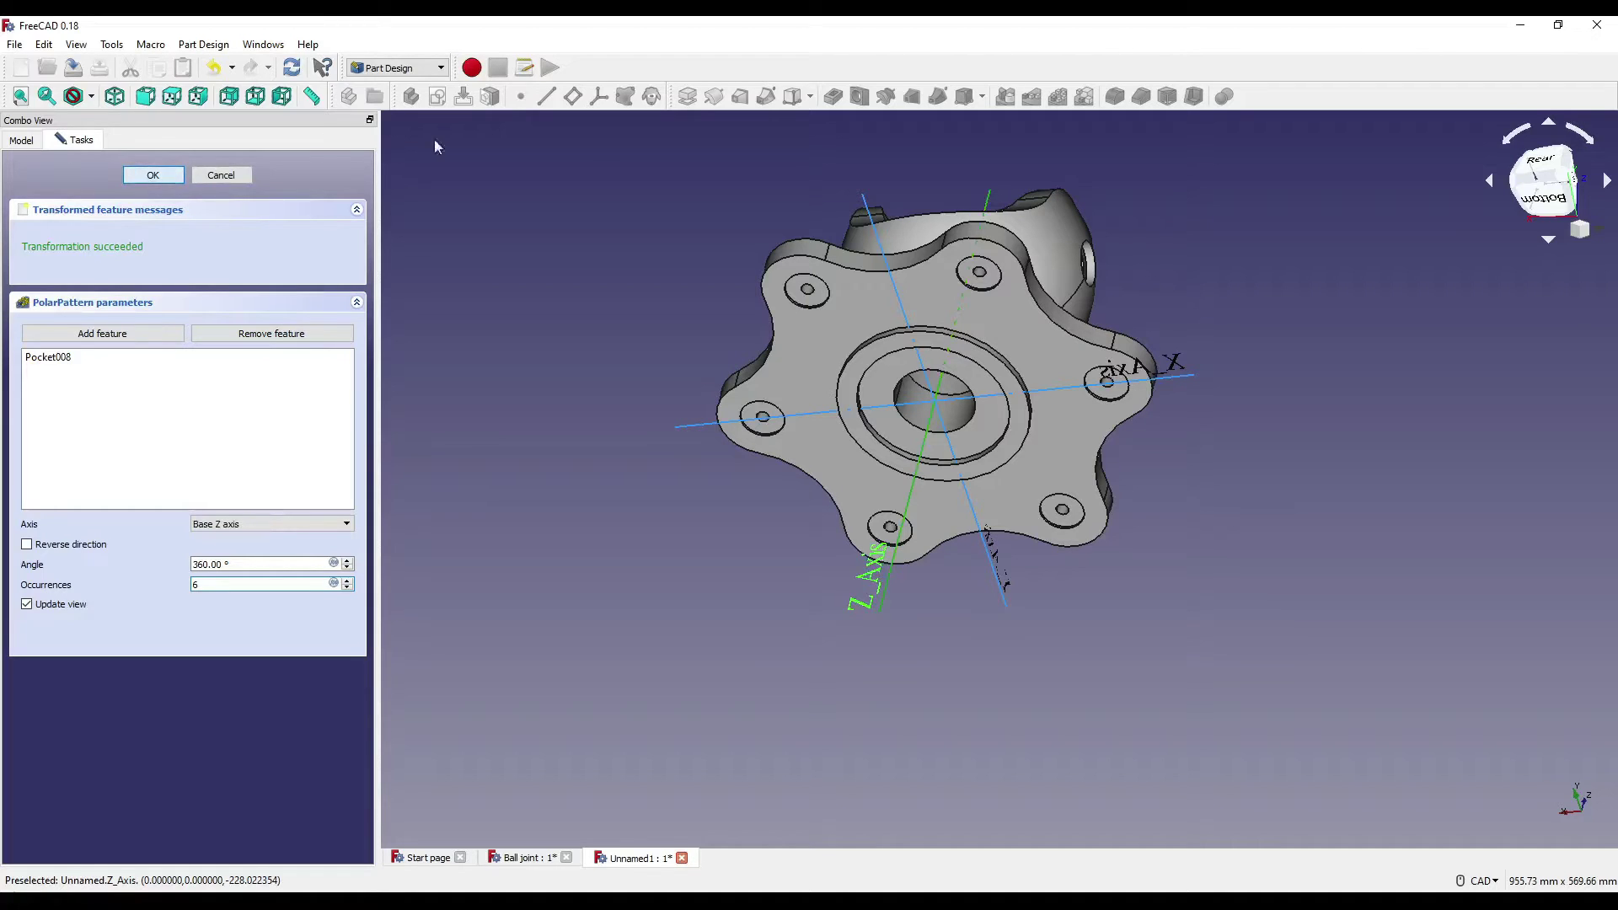
middle_drag(846, 394, 1201, 422)
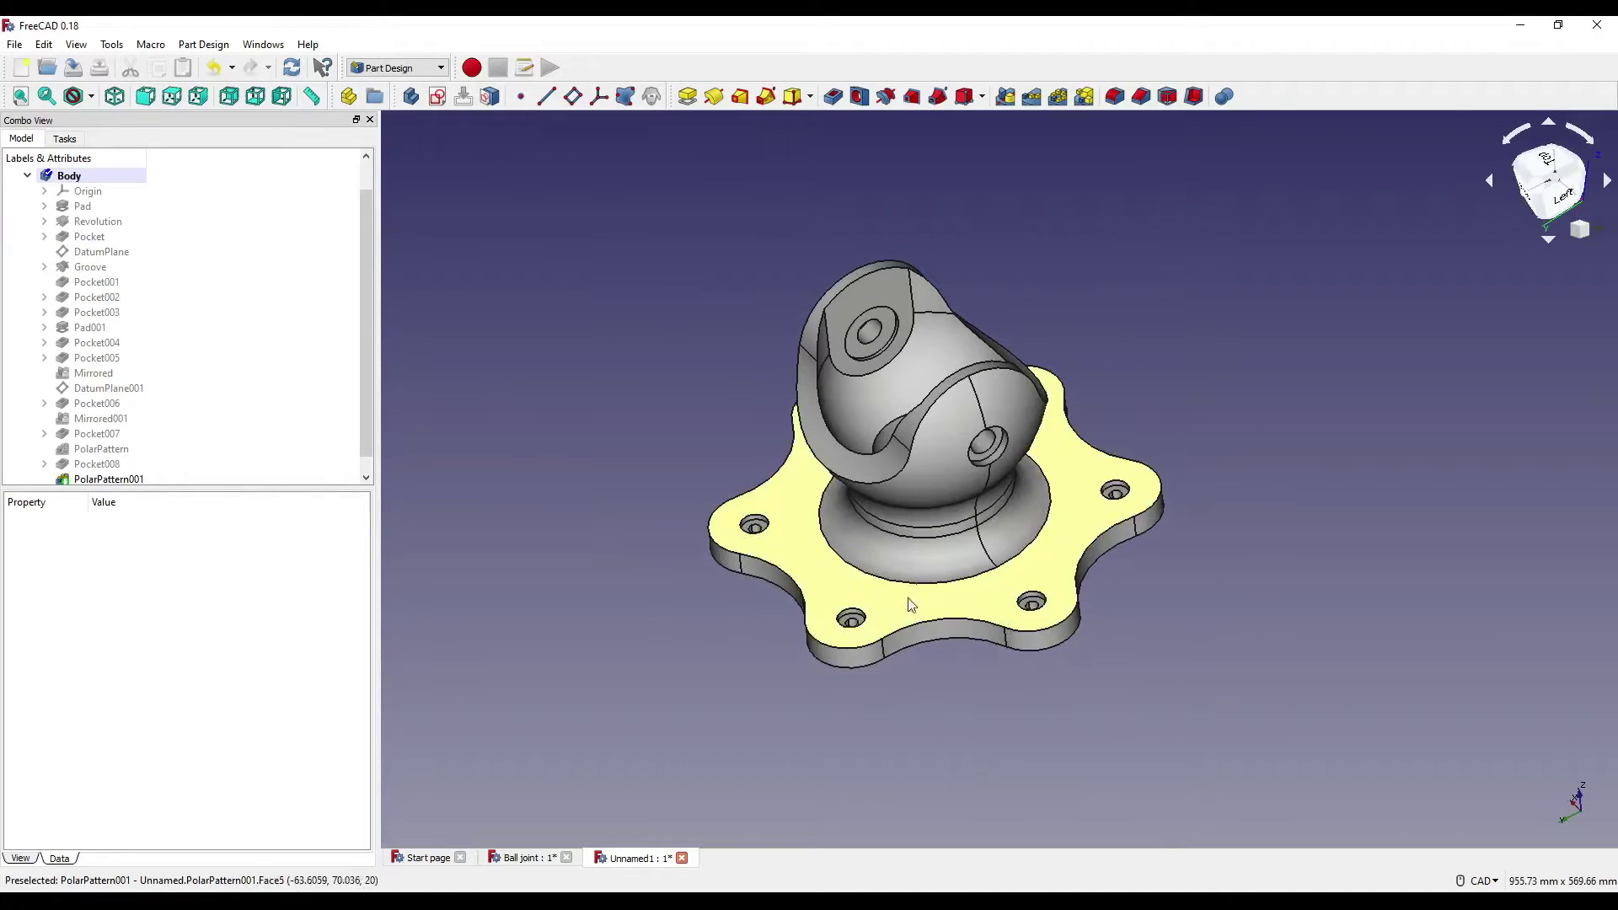
Step: Bevel the outer edge of the underside collar ring with a 1.5 mm chamfer
middle_drag(1037, 673, 968, 469)
scroll(967, 474, up, 5)
click(983, 498)
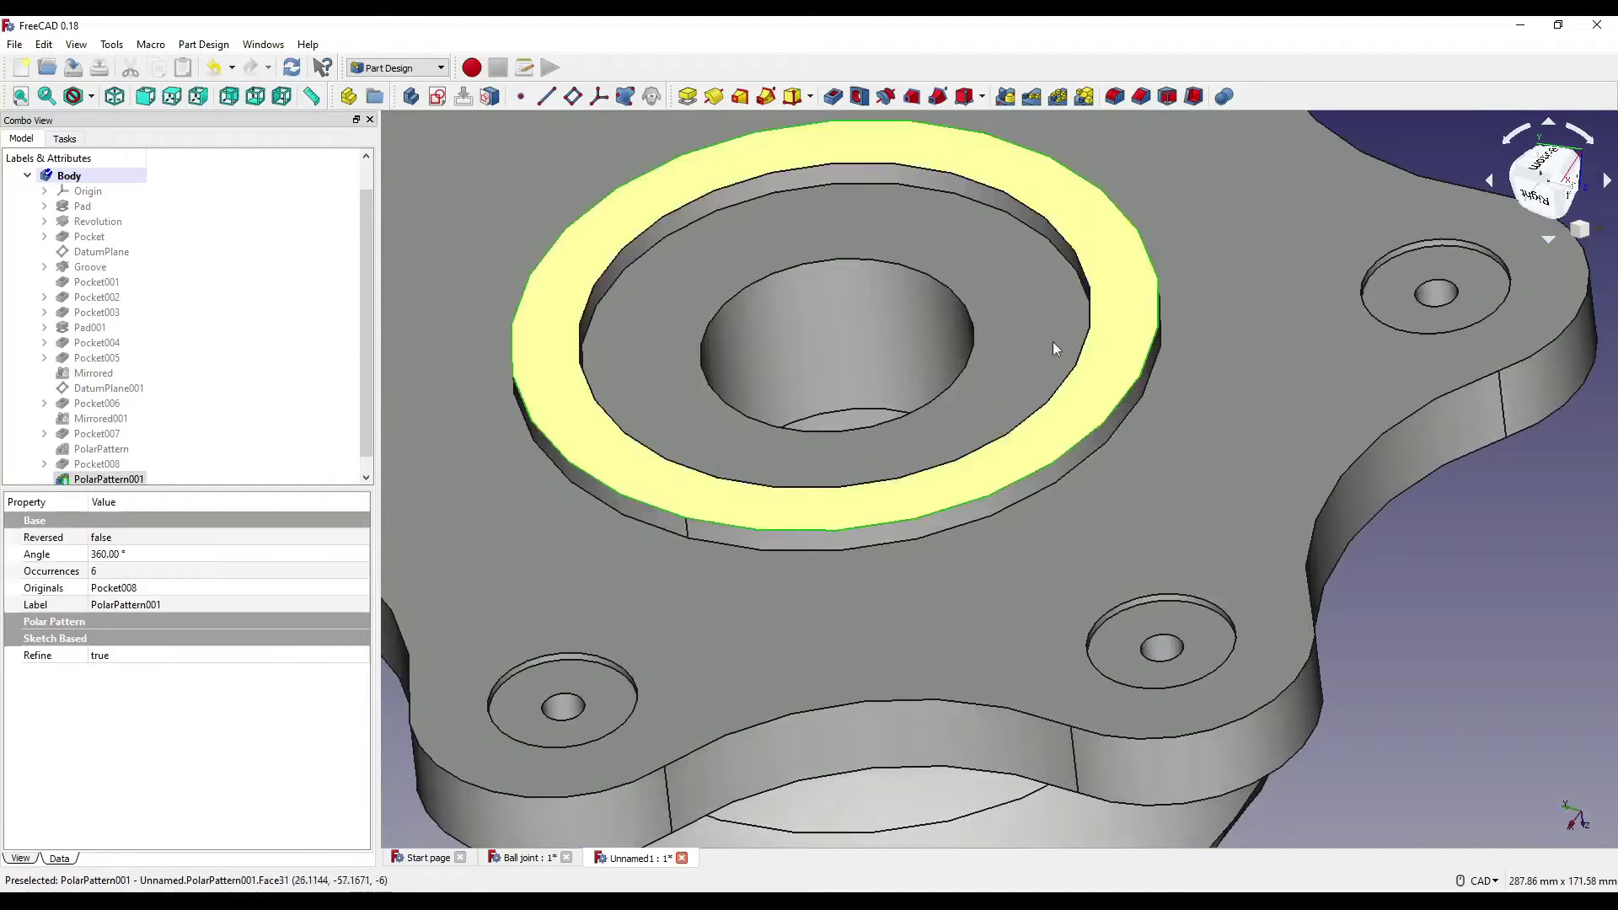
click(1142, 96)
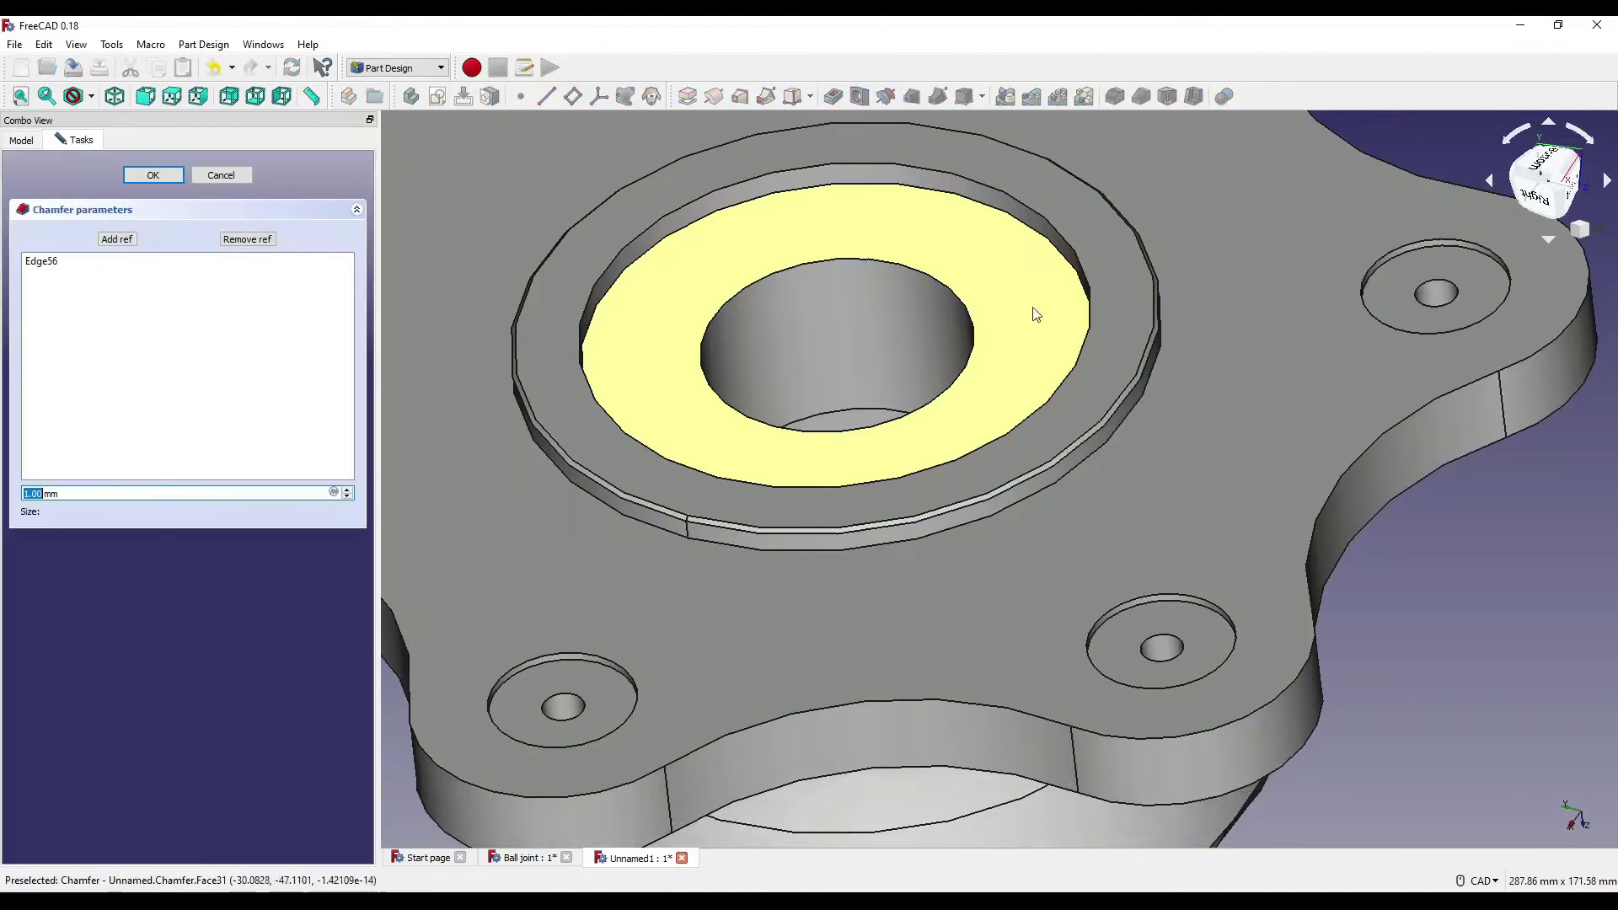
key(BackSpace)
key(BackSpace)
text(5)
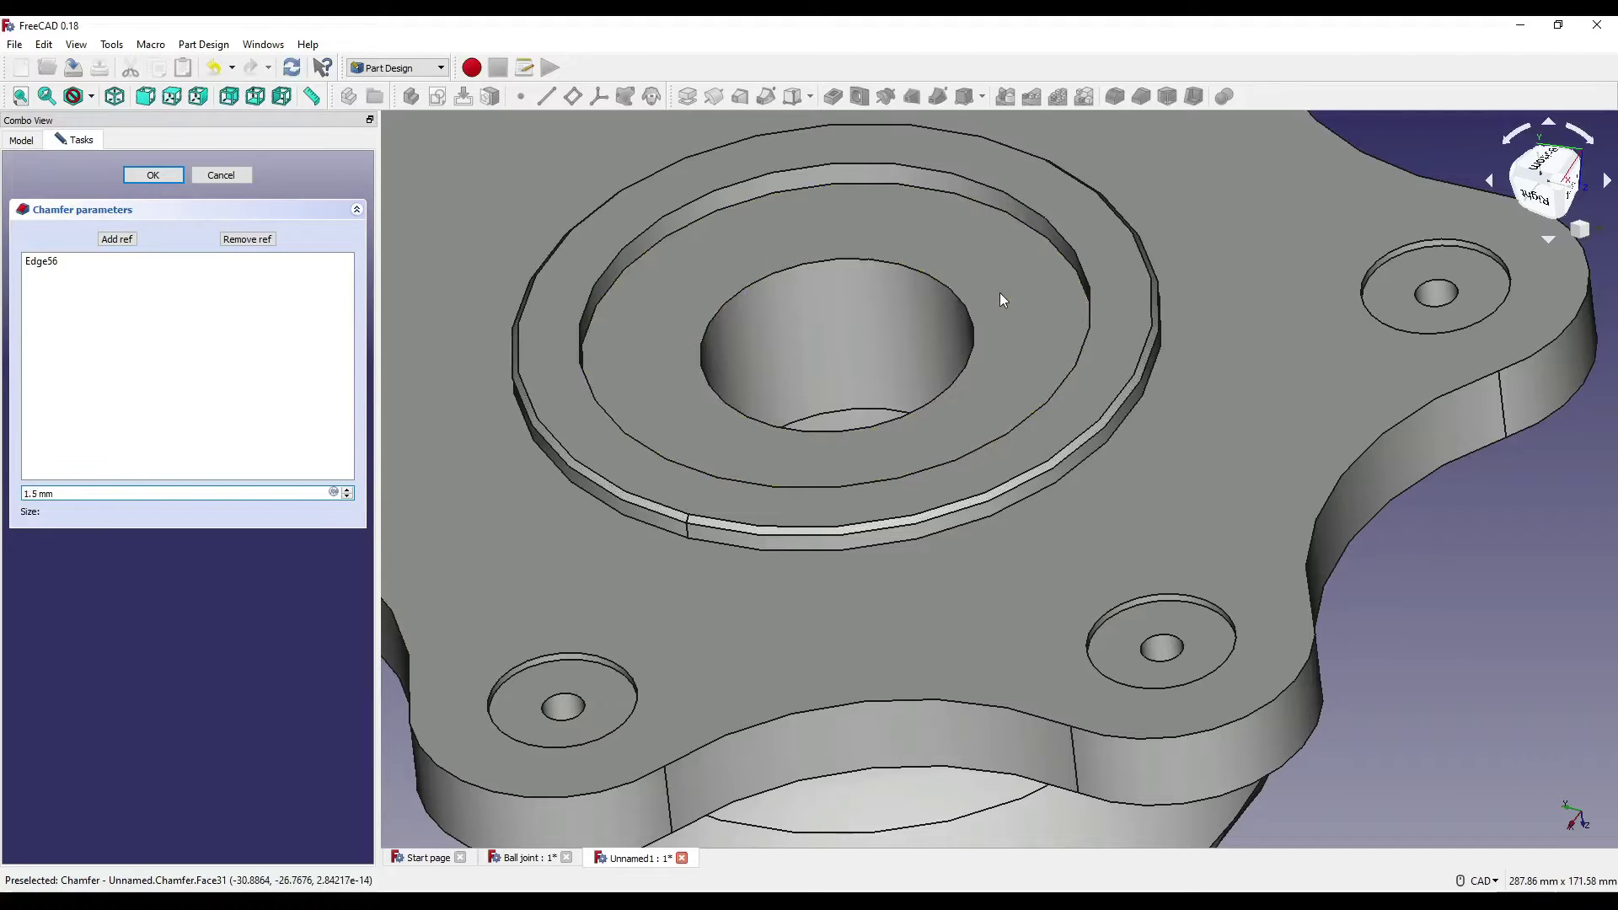
key(Return)
scroll(999, 292, down, 5)
middle_drag(999, 292, 989, 600)
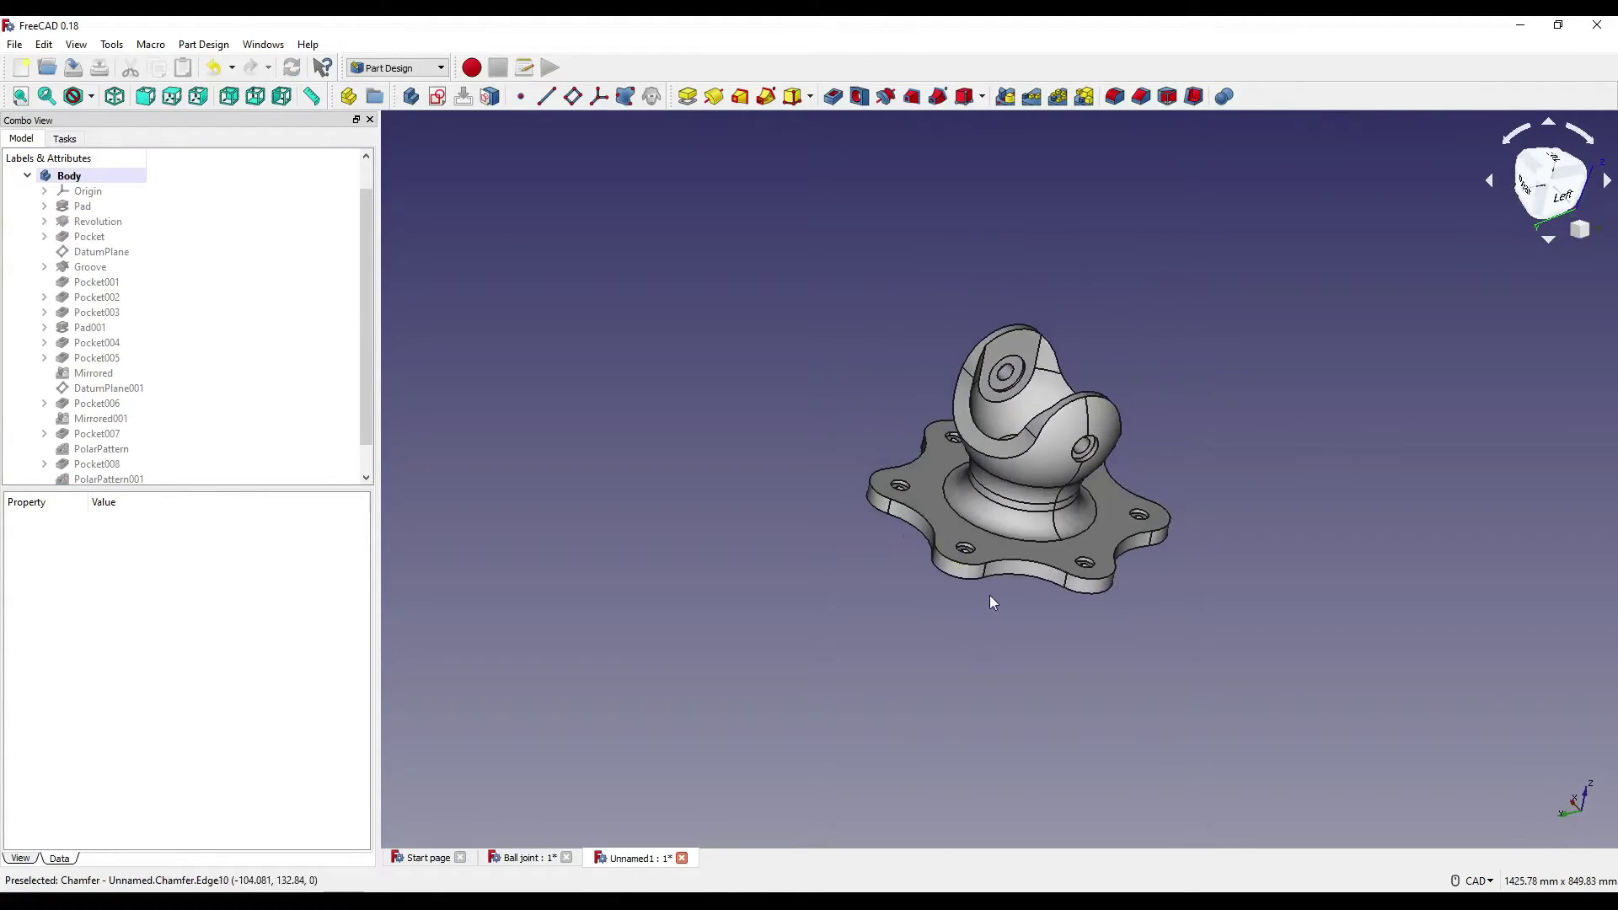
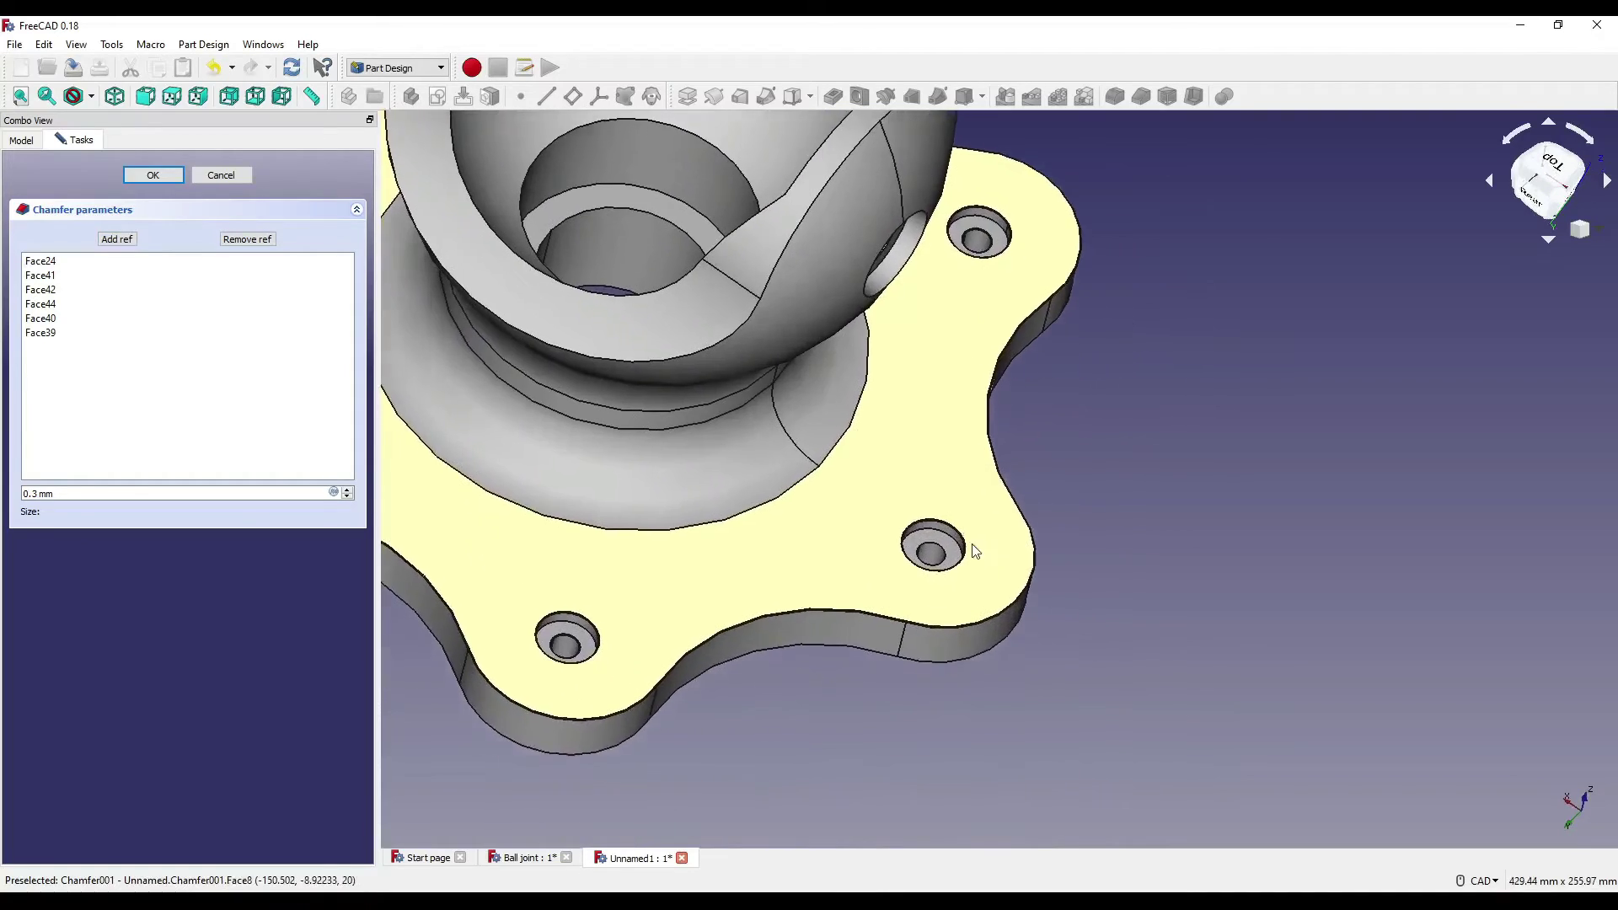
Step: Add the mounting-hole face Face43 to the 0.3 mm chamfer
click(116, 238)
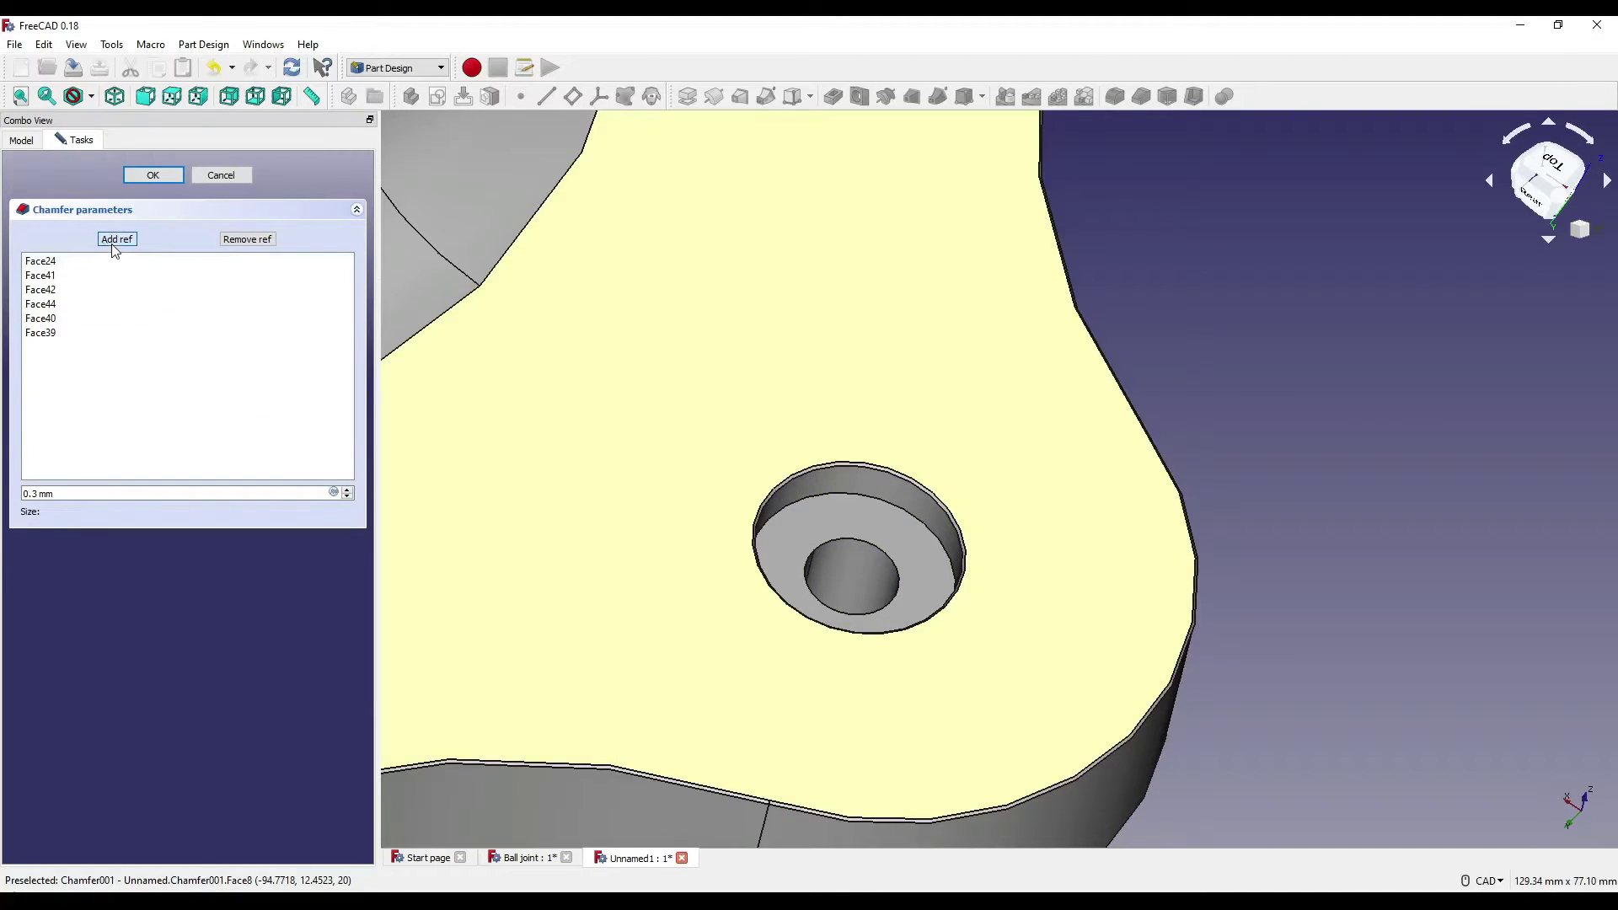
click(868, 593)
scroll(832, 486, down, 3)
scroll(833, 485, down, 2)
middle_drag(741, 600, 1072, 207)
scroll(649, 571, up, 4)
middle_drag(649, 571, 679, 573)
scroll(679, 573, up, 3)
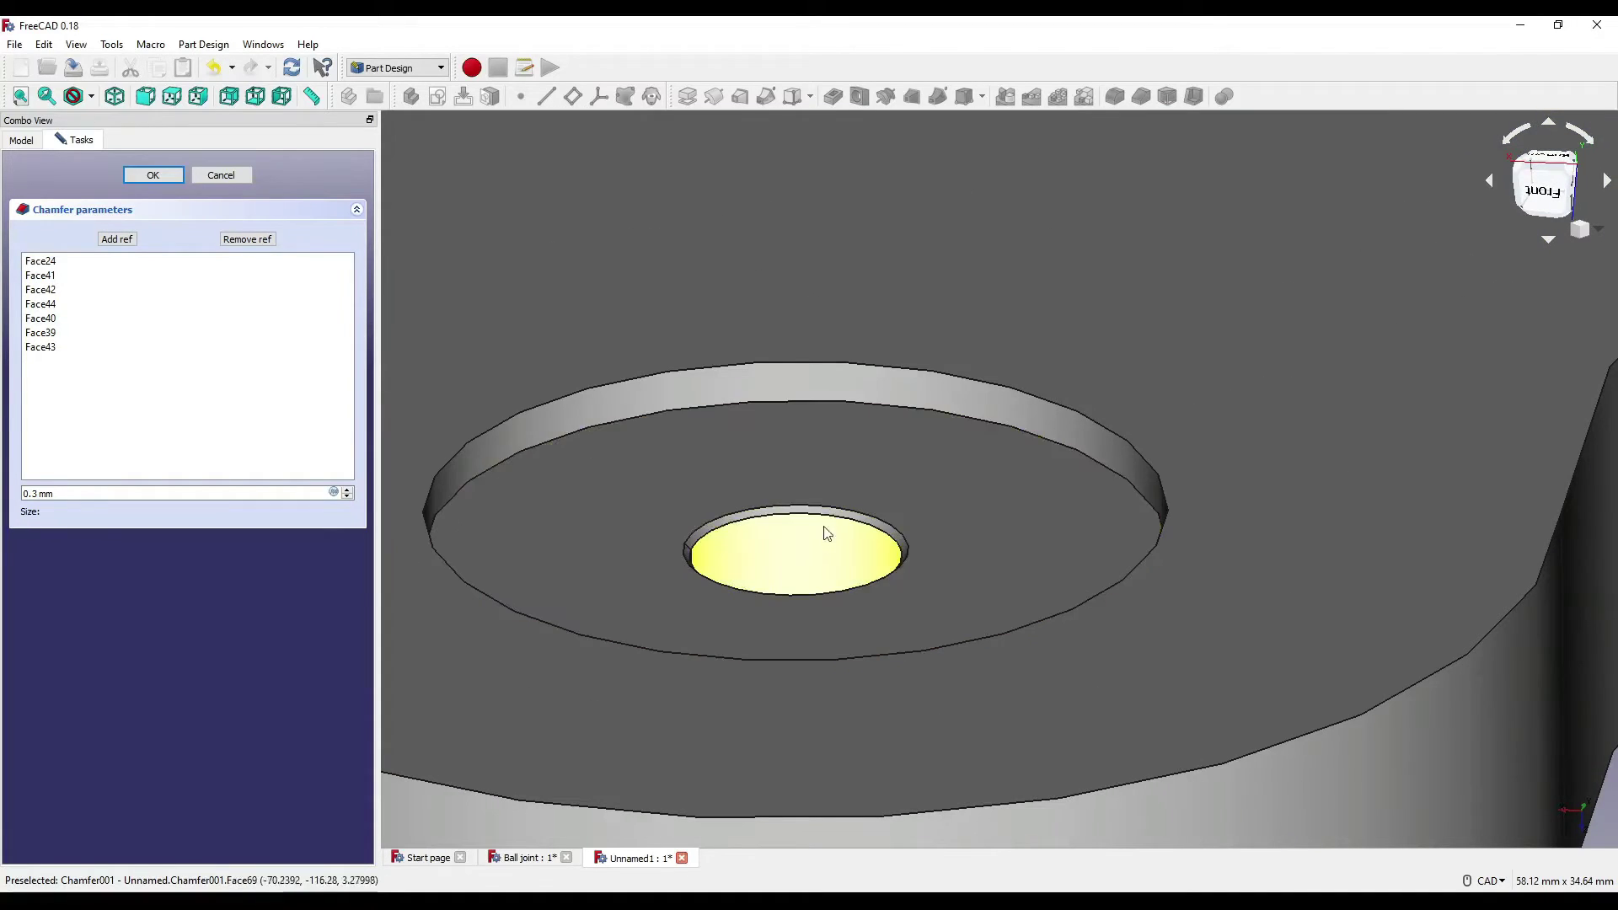
scroll(824, 535, down, 10)
Step: Add the flange top face Face3 to the chamfer
click(116, 239)
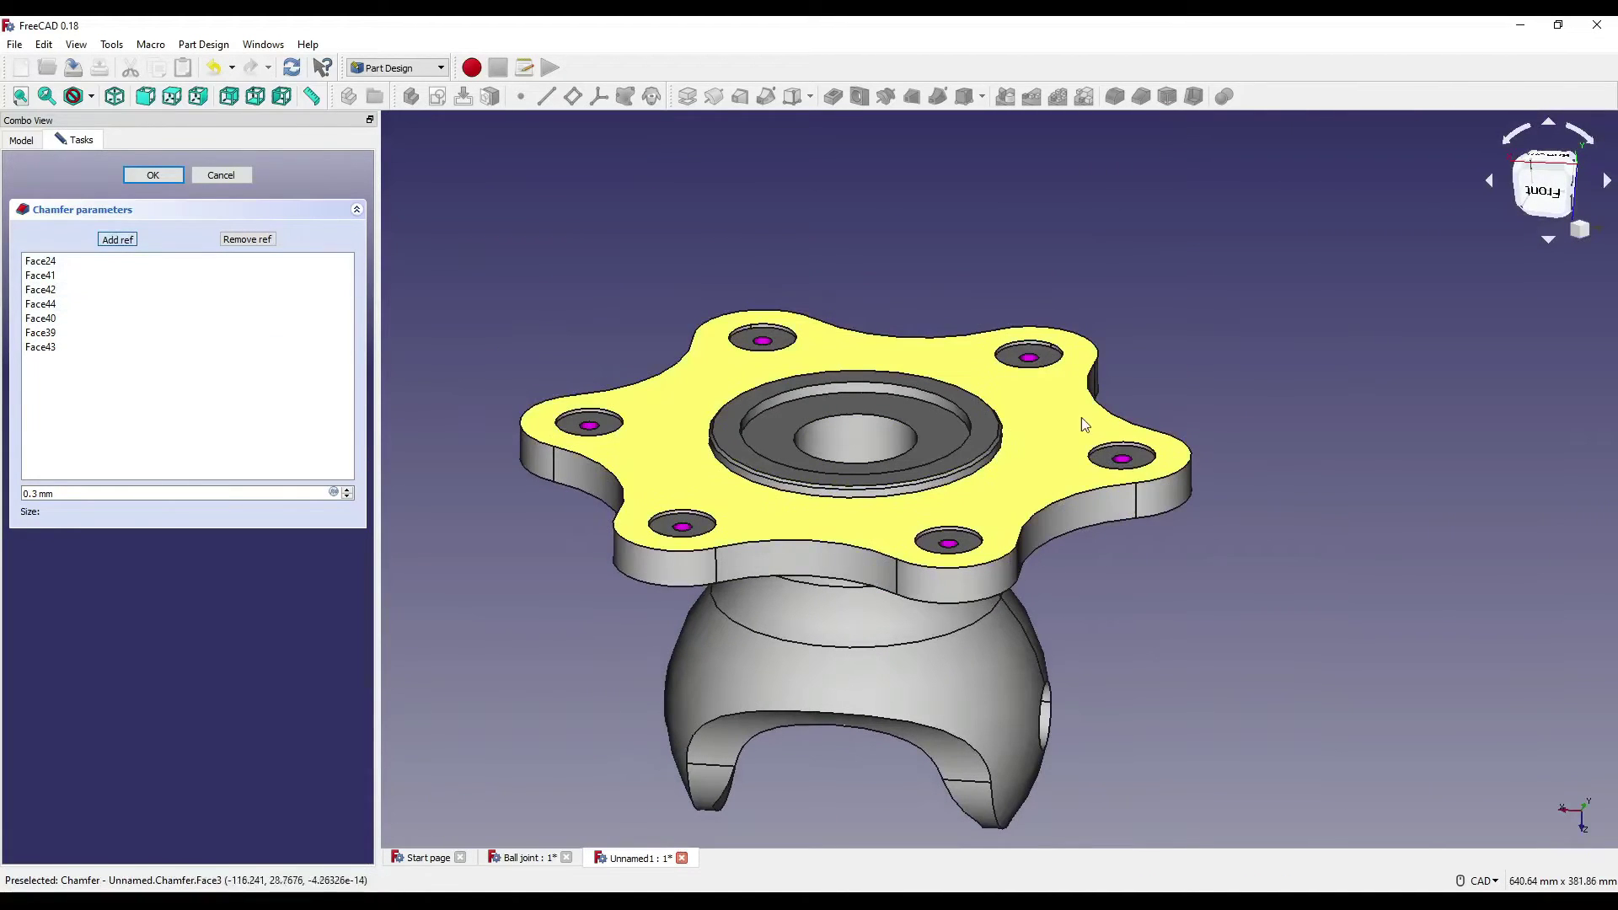
click(943, 442)
scroll(1062, 472, up, 5)
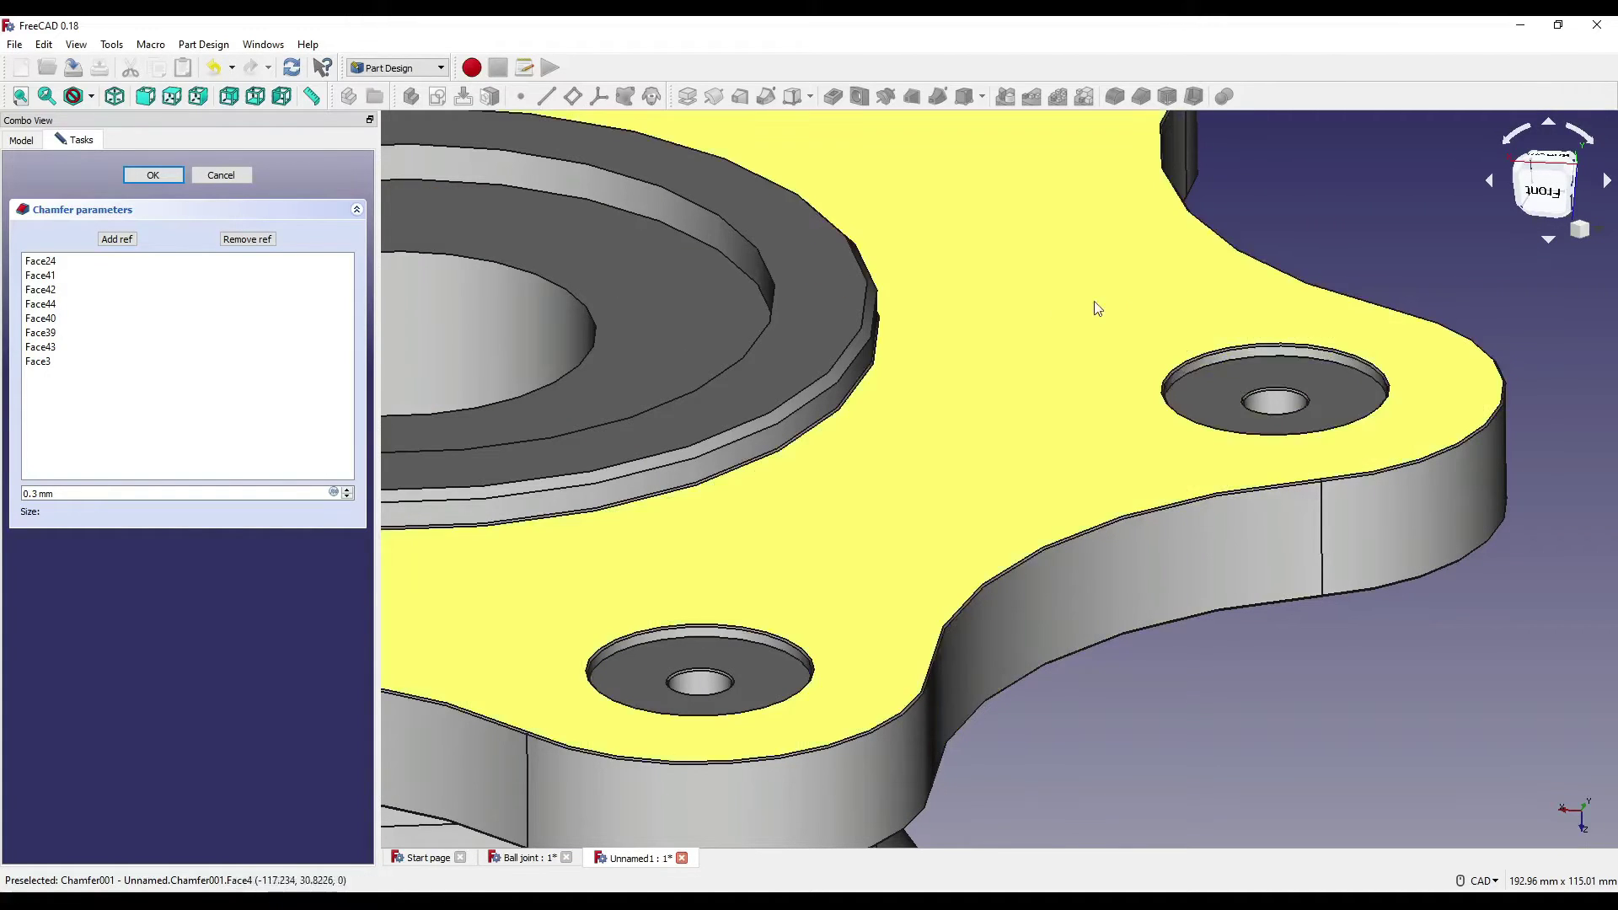
scroll(1112, 379, down, 5)
scroll(1140, 446, up, 2)
Step: Add the central hole's top edge and the counterbore edge, including Edge24, to the chamfer
click(116, 238)
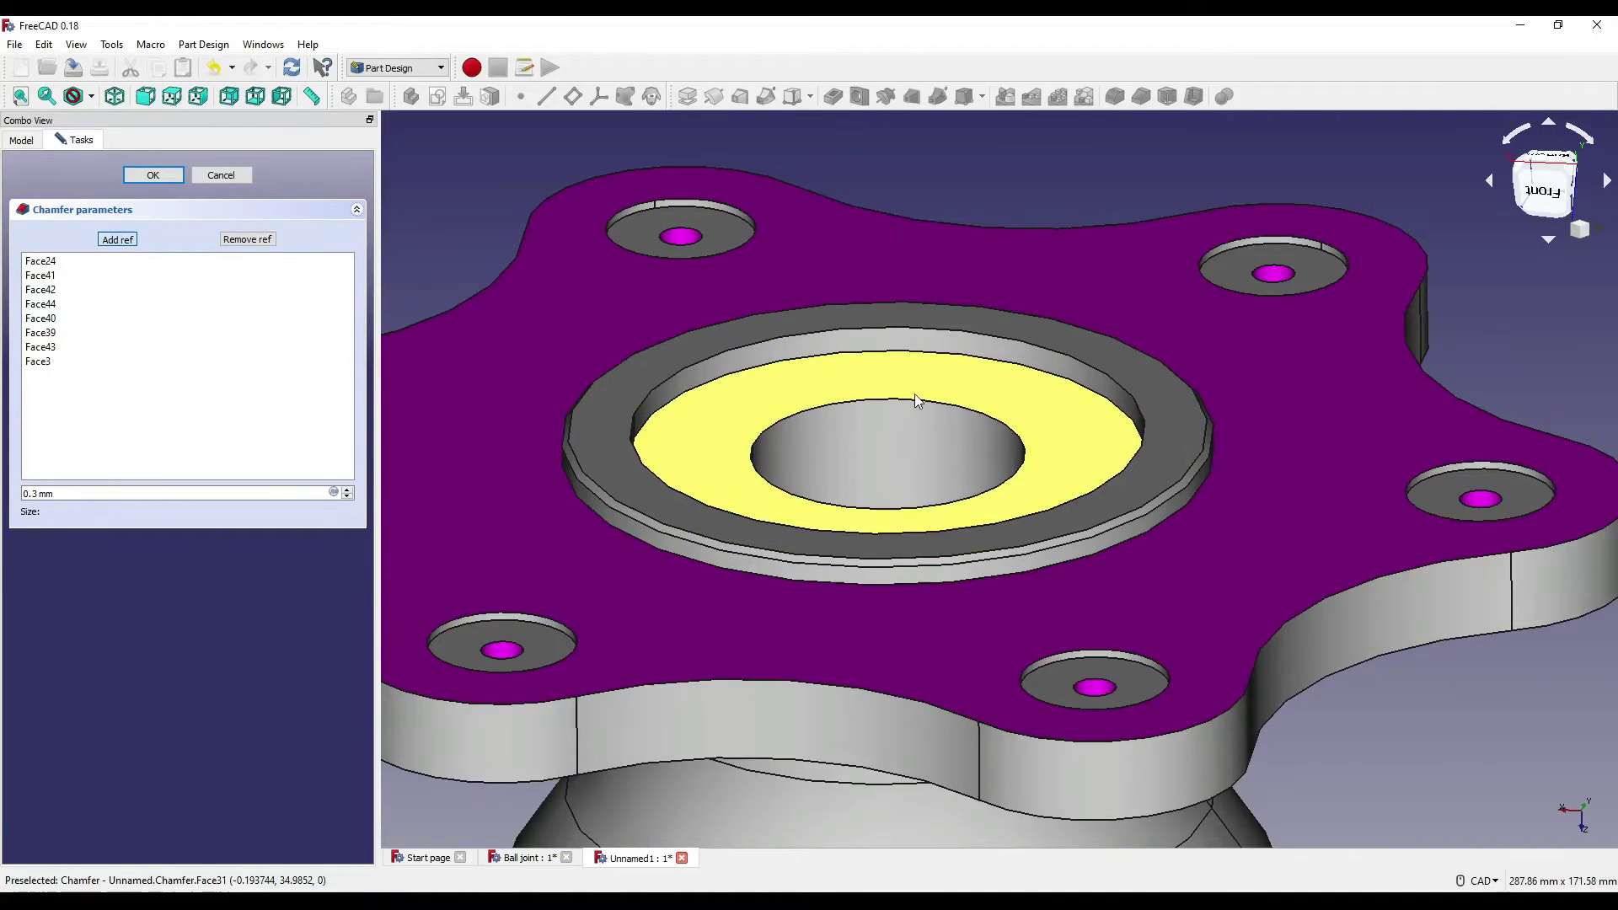
click(914, 397)
click(118, 239)
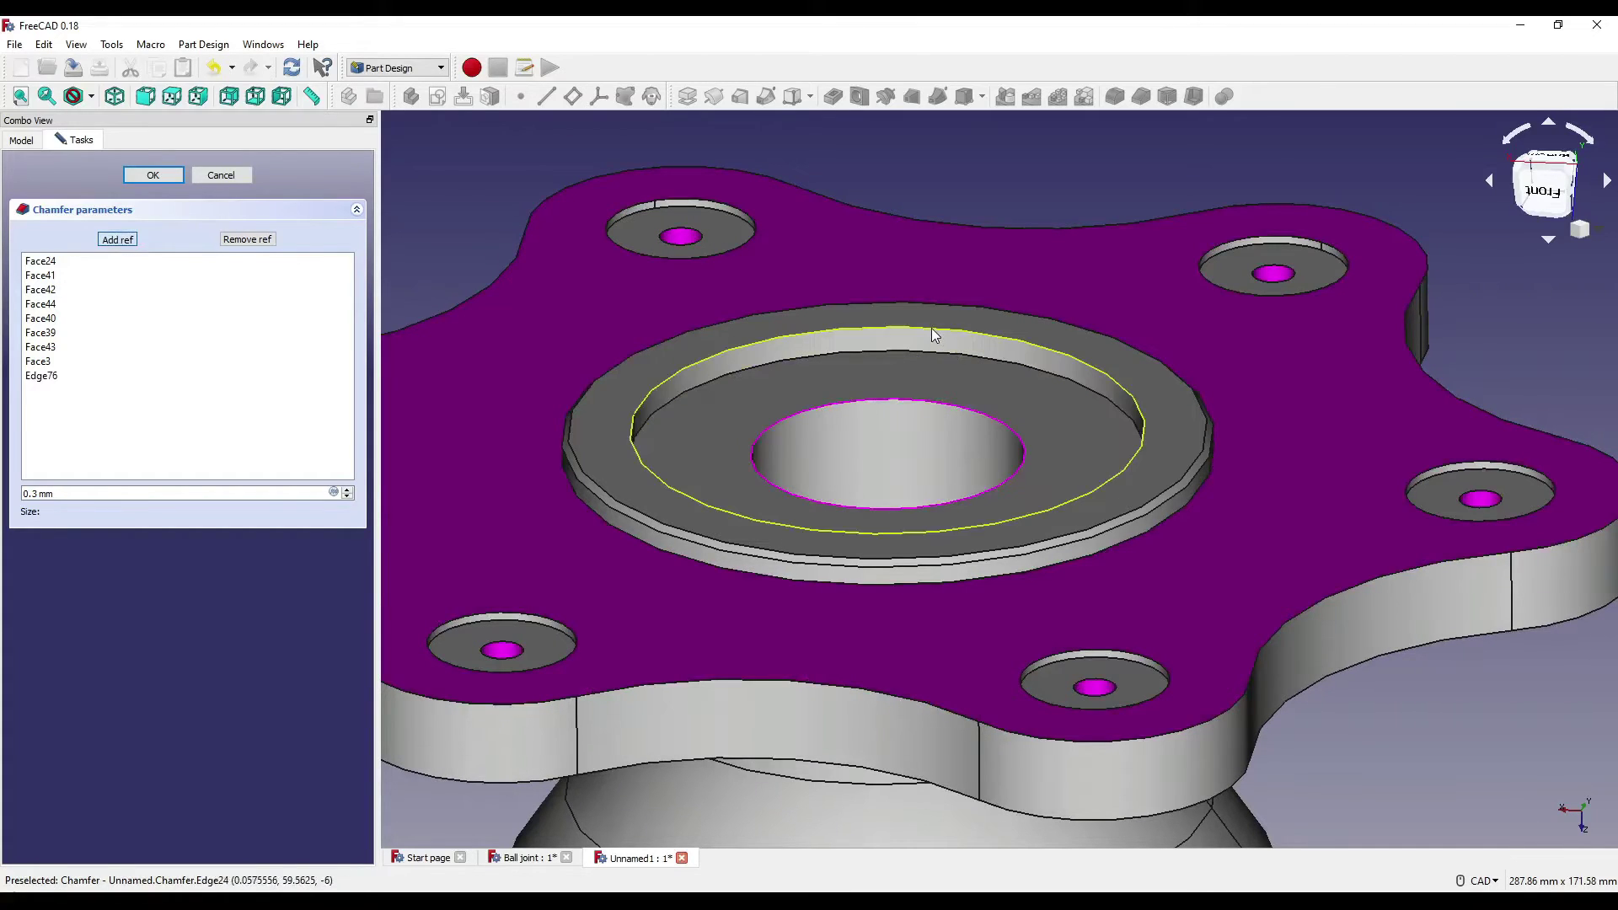
click(932, 327)
Step: From above the cup, add the cup hole face Face45 to the chamfer
scroll(848, 478, down, 6)
mouse_move(957, 318)
middle_down()
mouse_move(870, 660)
mouse_move(899, 740)
mouse_move(991, 431)
mouse_move(935, 327)
middle_up()
scroll(935, 327, up, 5)
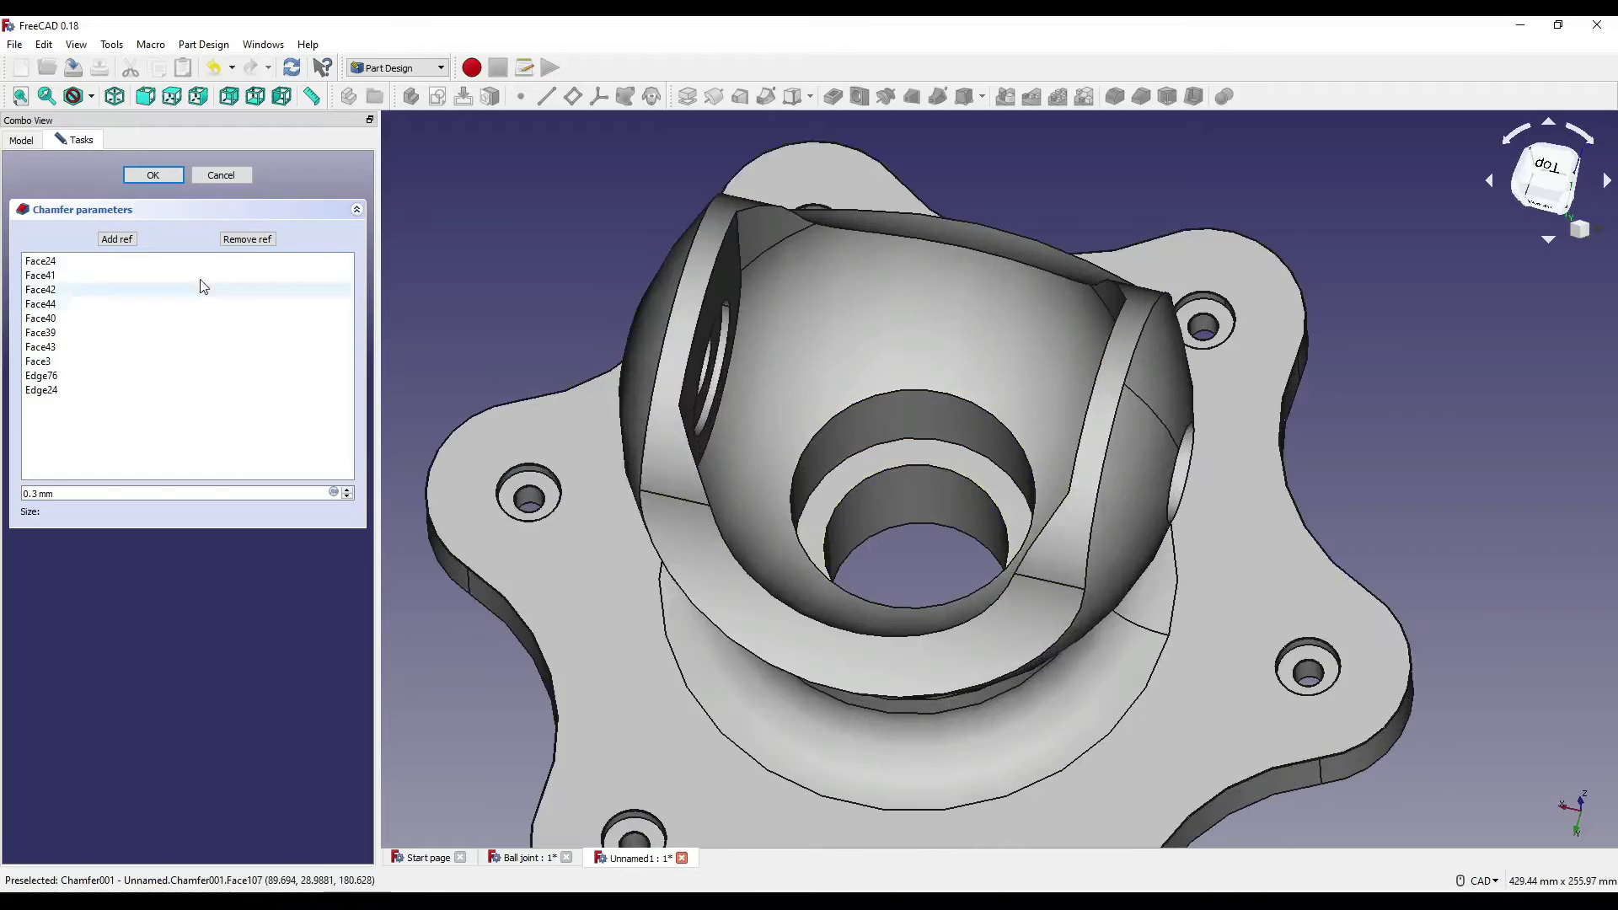
click(117, 240)
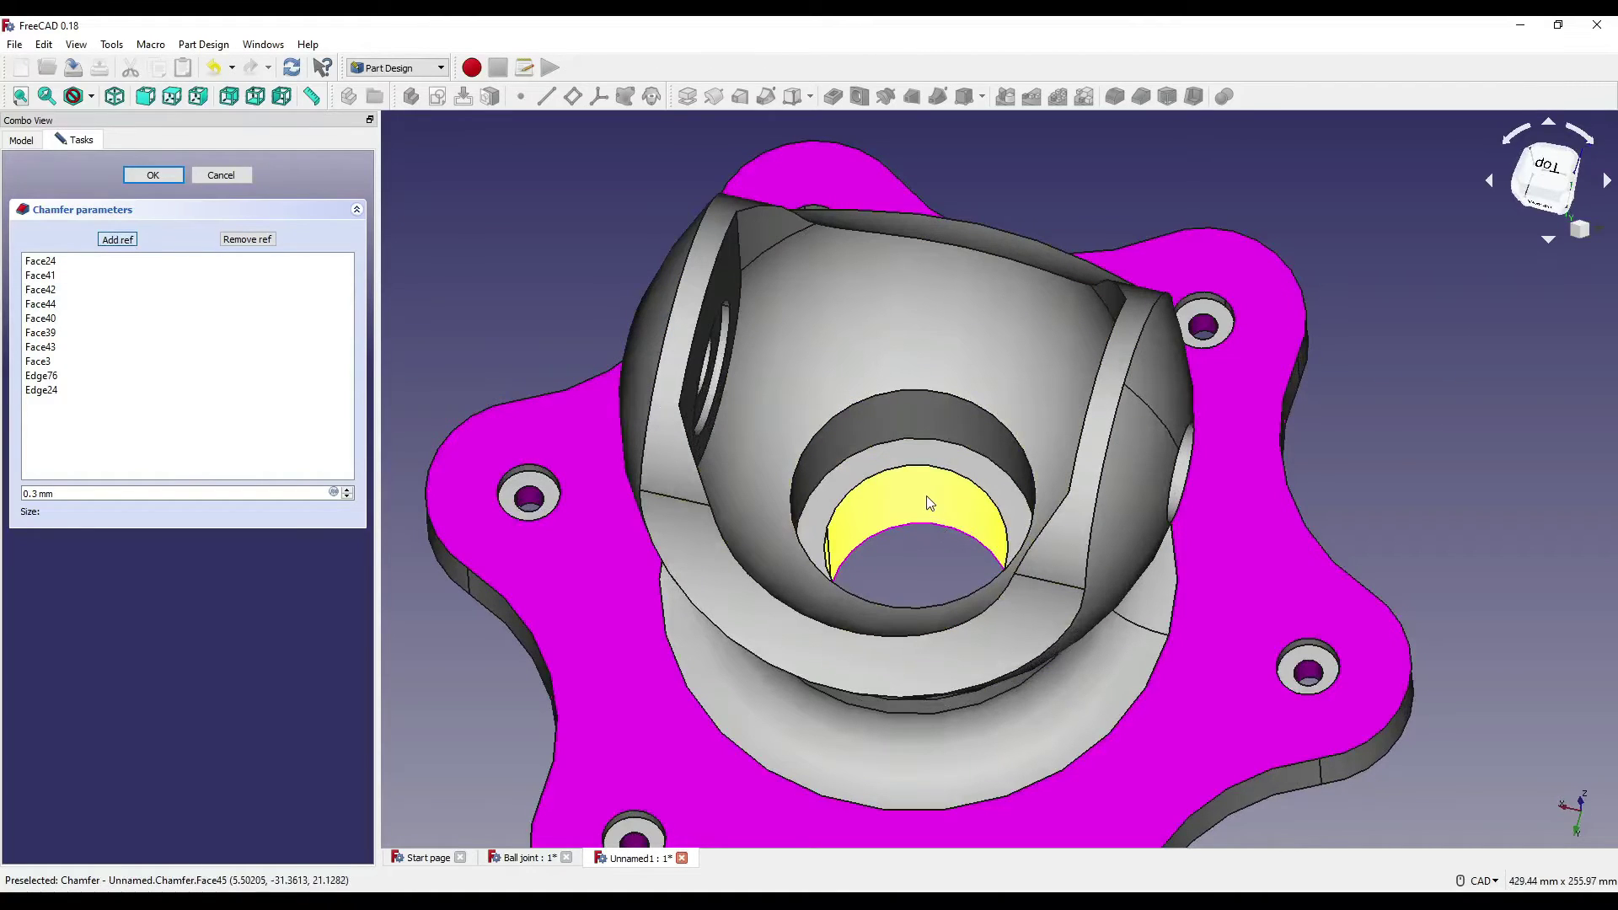
click(930, 503)
Step: Remove the wrongly picked hole face and edge, including Edge76, then re-add the hole face
click(247, 240)
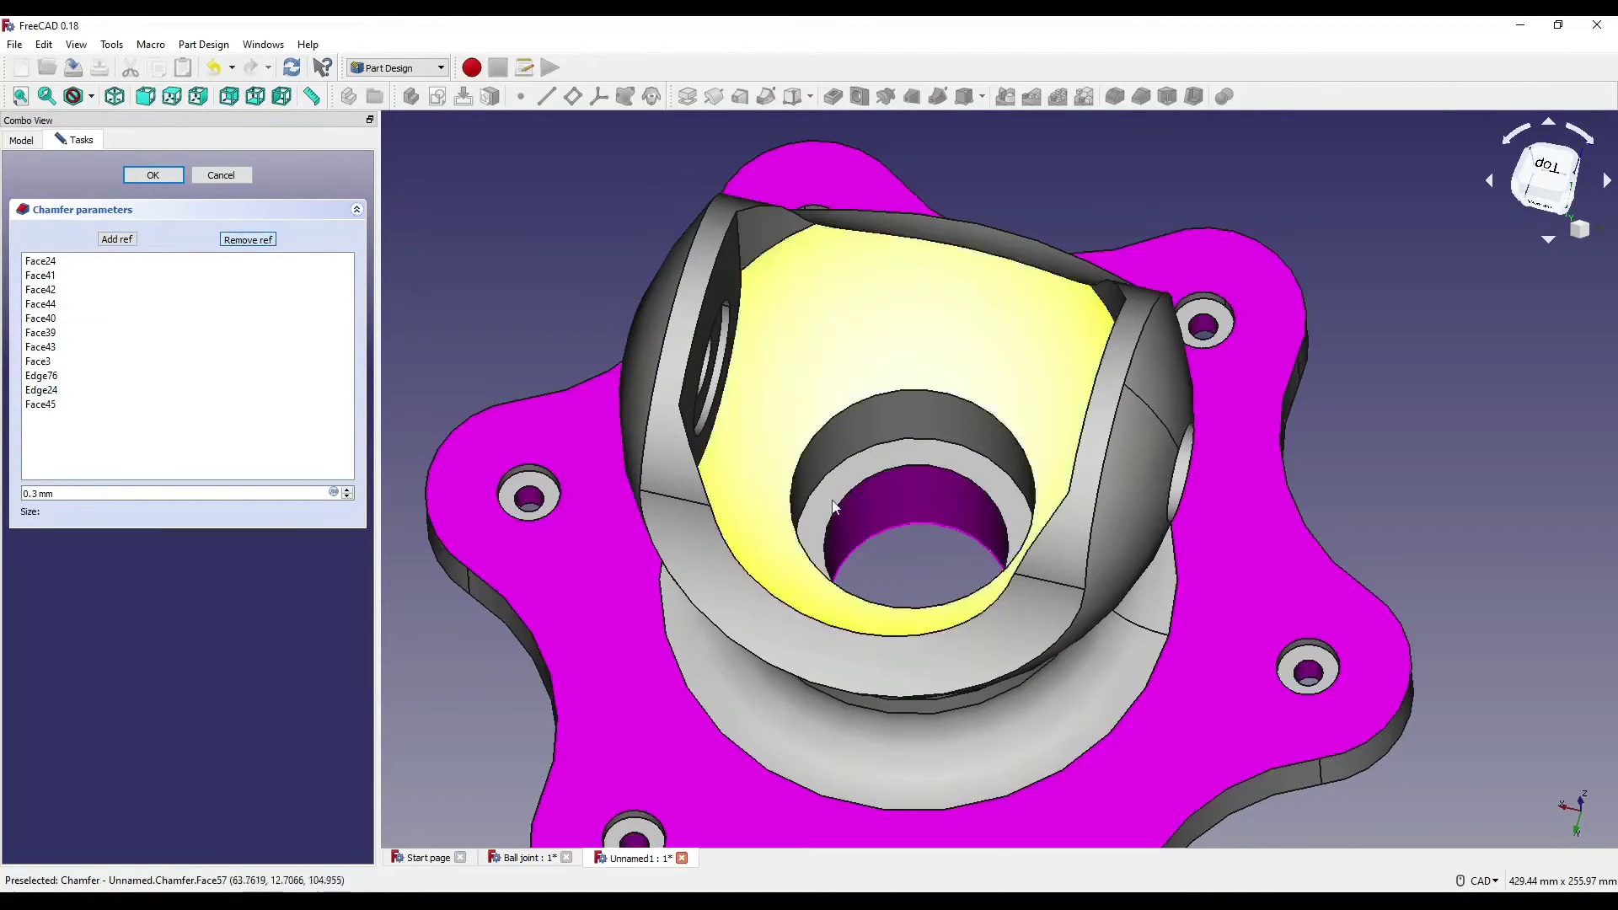
scroll(833, 506, up, 5)
click(888, 381)
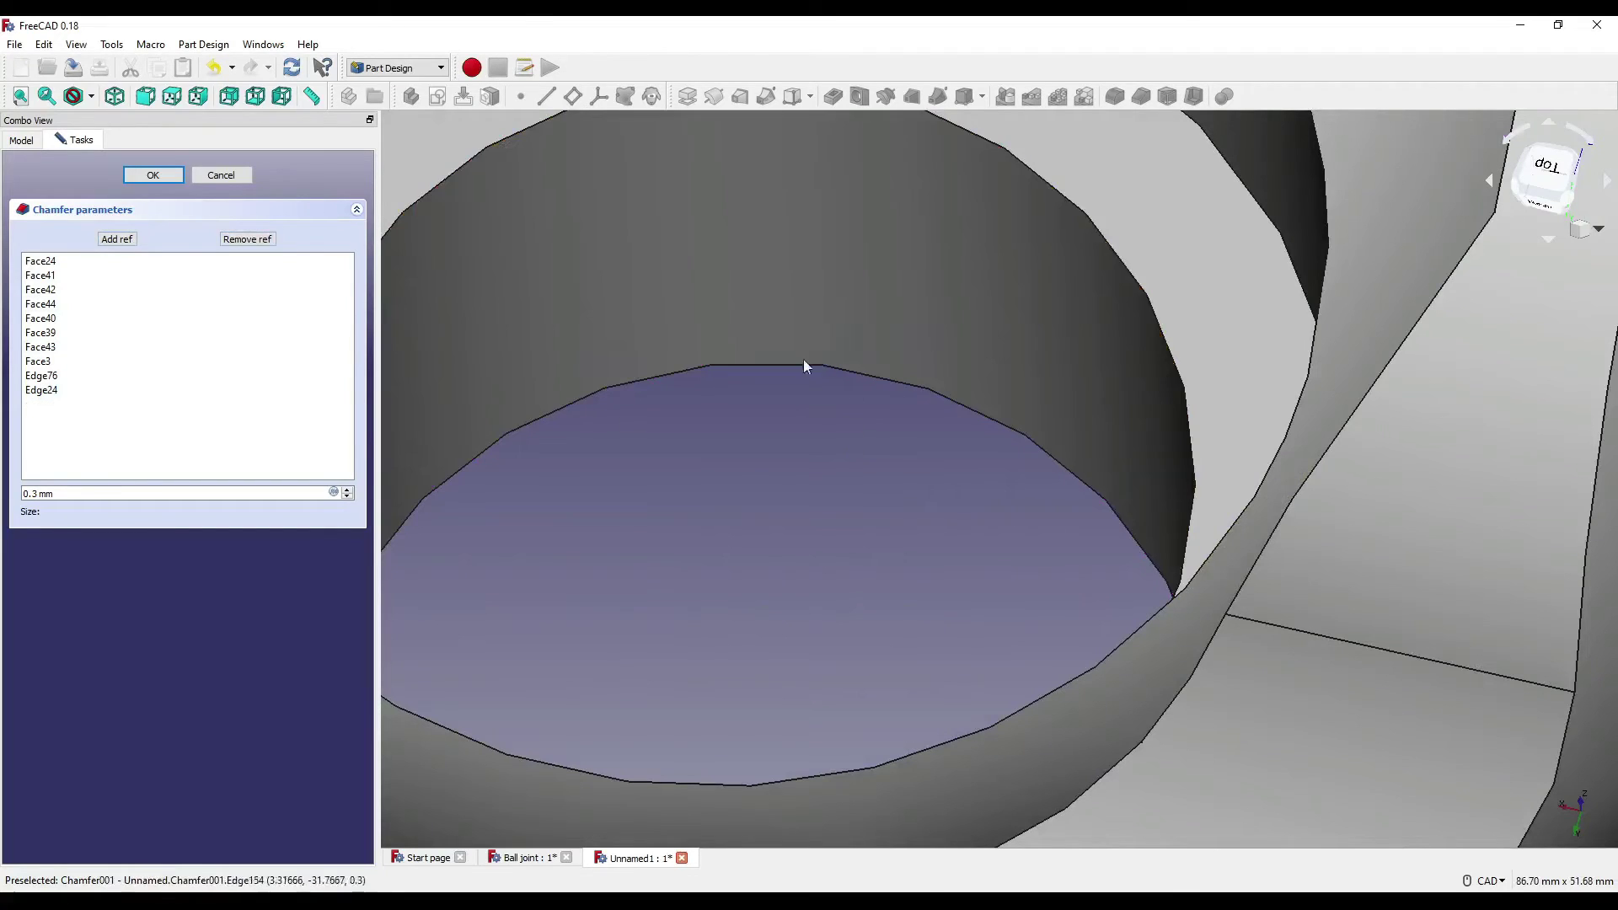
click(247, 239)
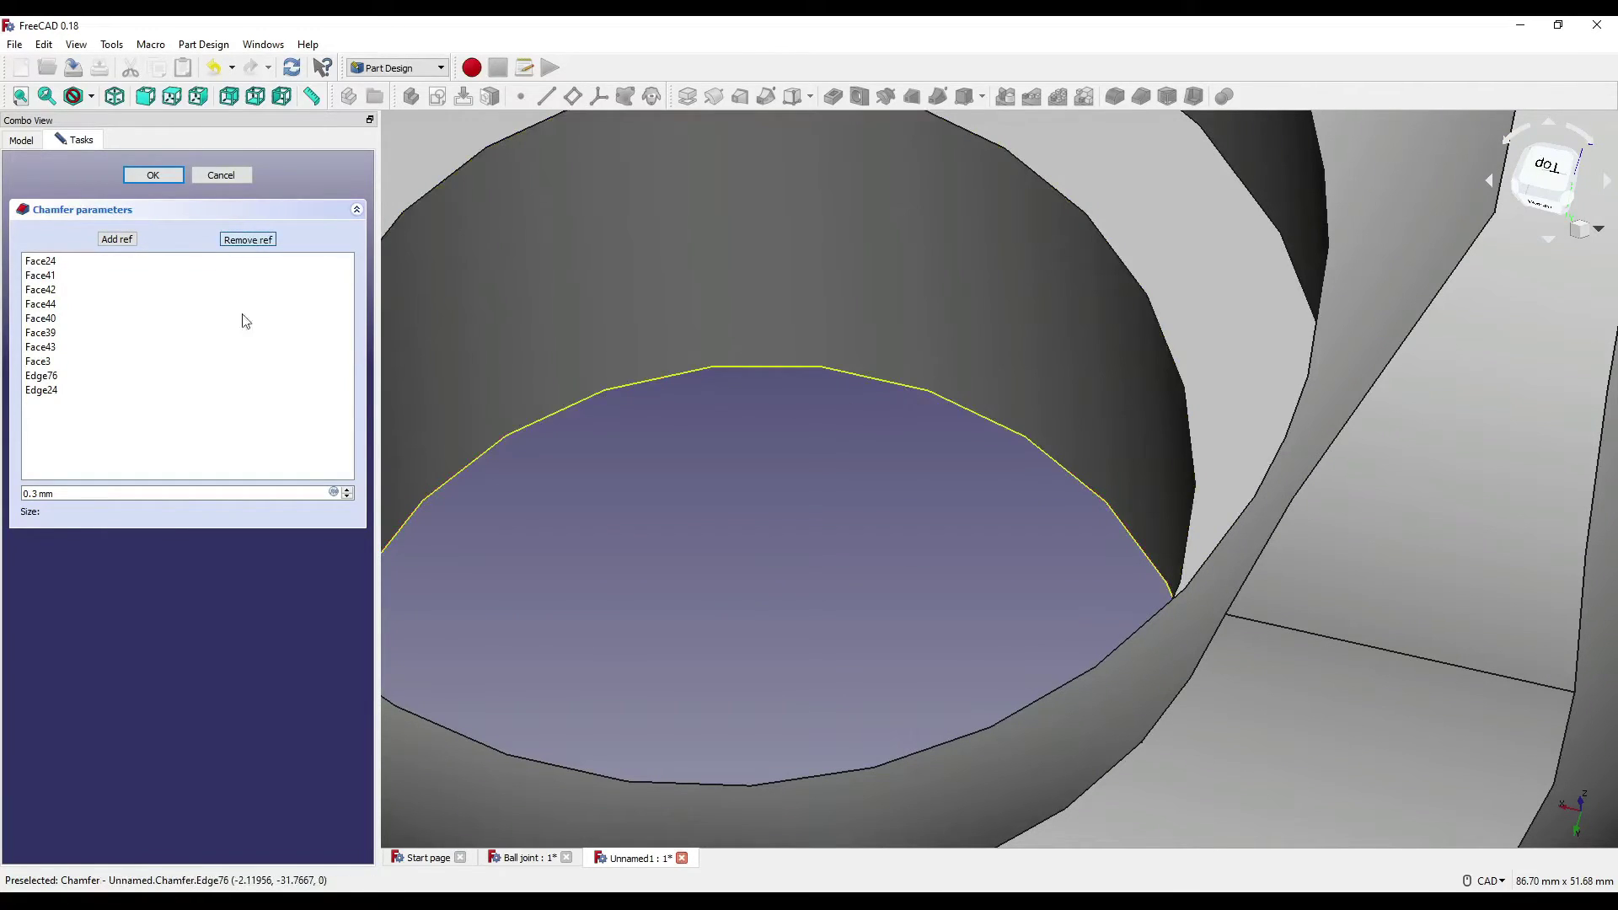
click(767, 367)
click(116, 240)
click(856, 331)
scroll(879, 481, down, 4)
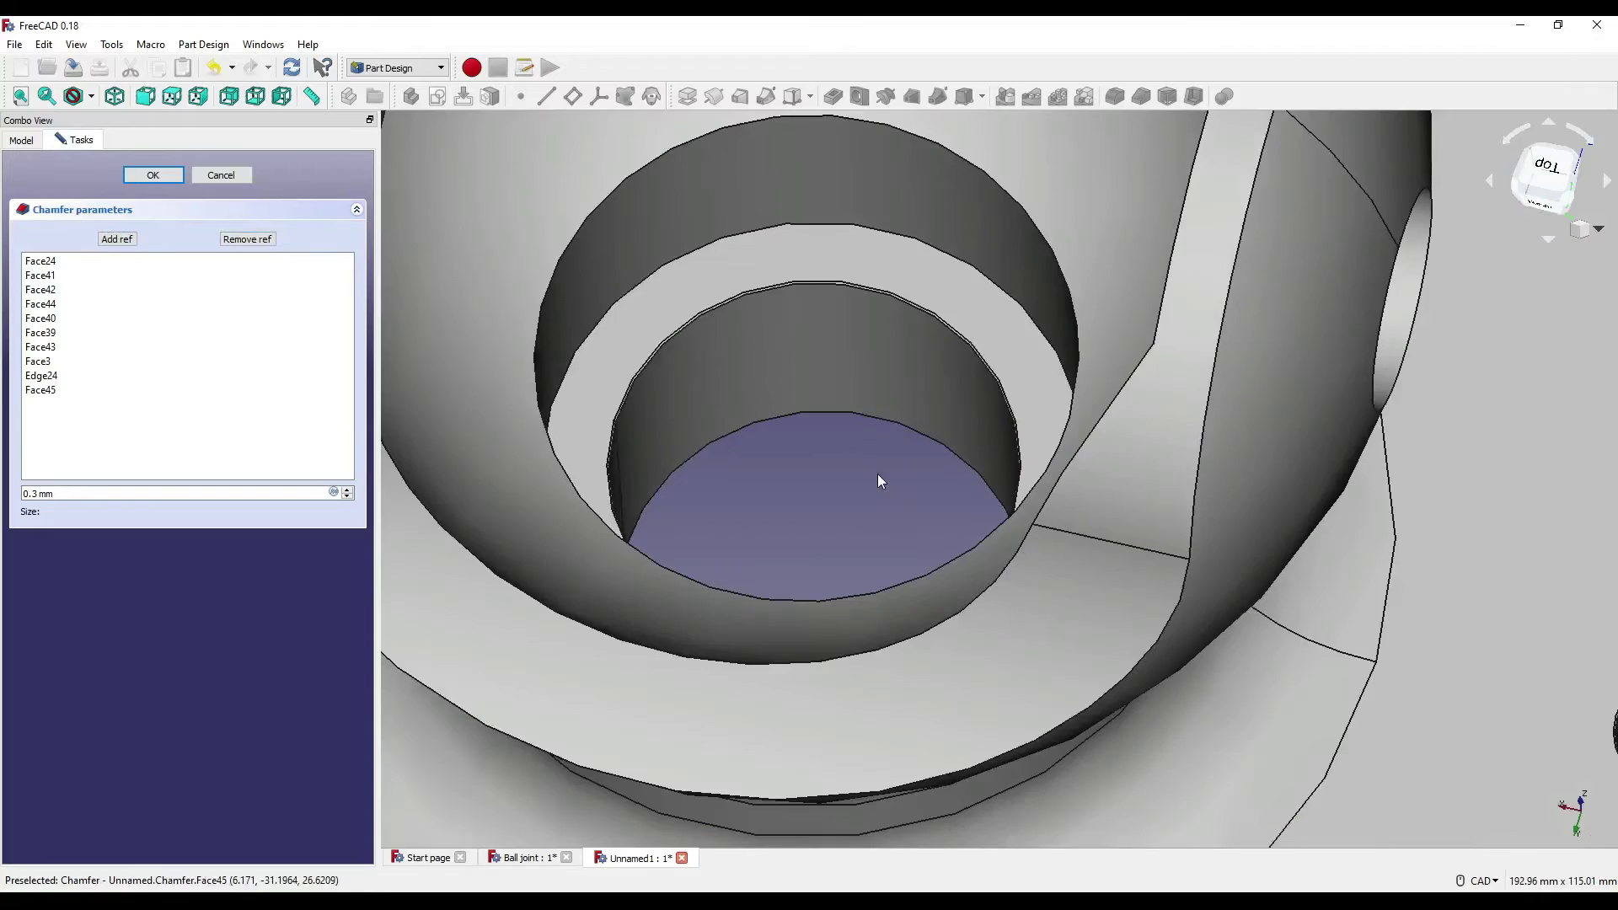
scroll(822, 438, down, 5)
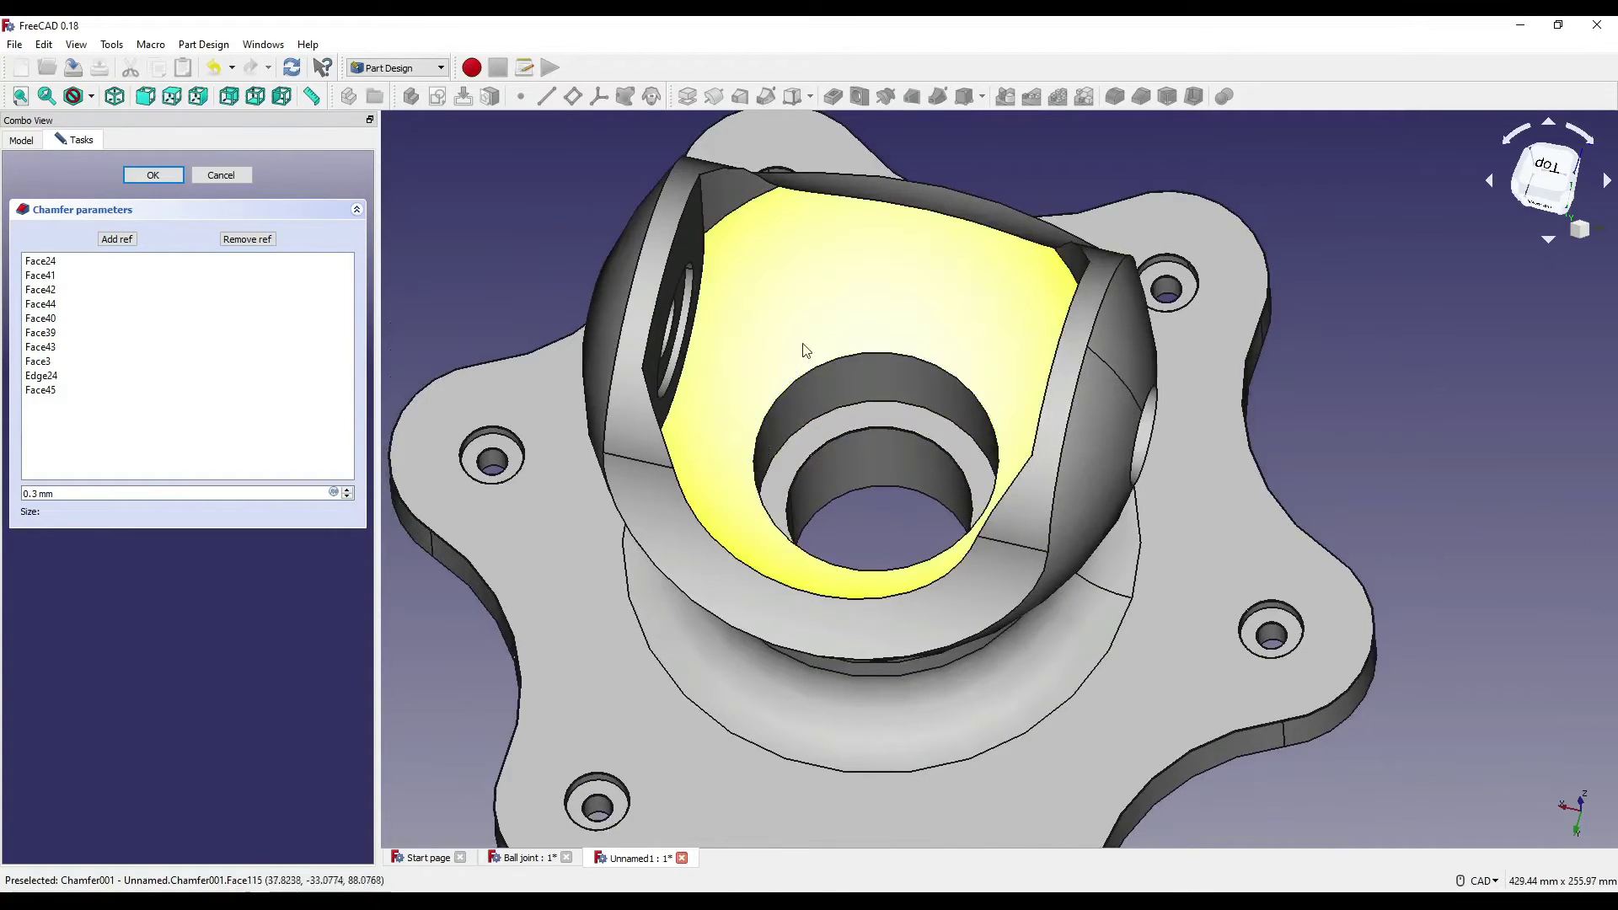
Step: Add the cup hole's top edge Edge110 to the chamfer
click(117, 239)
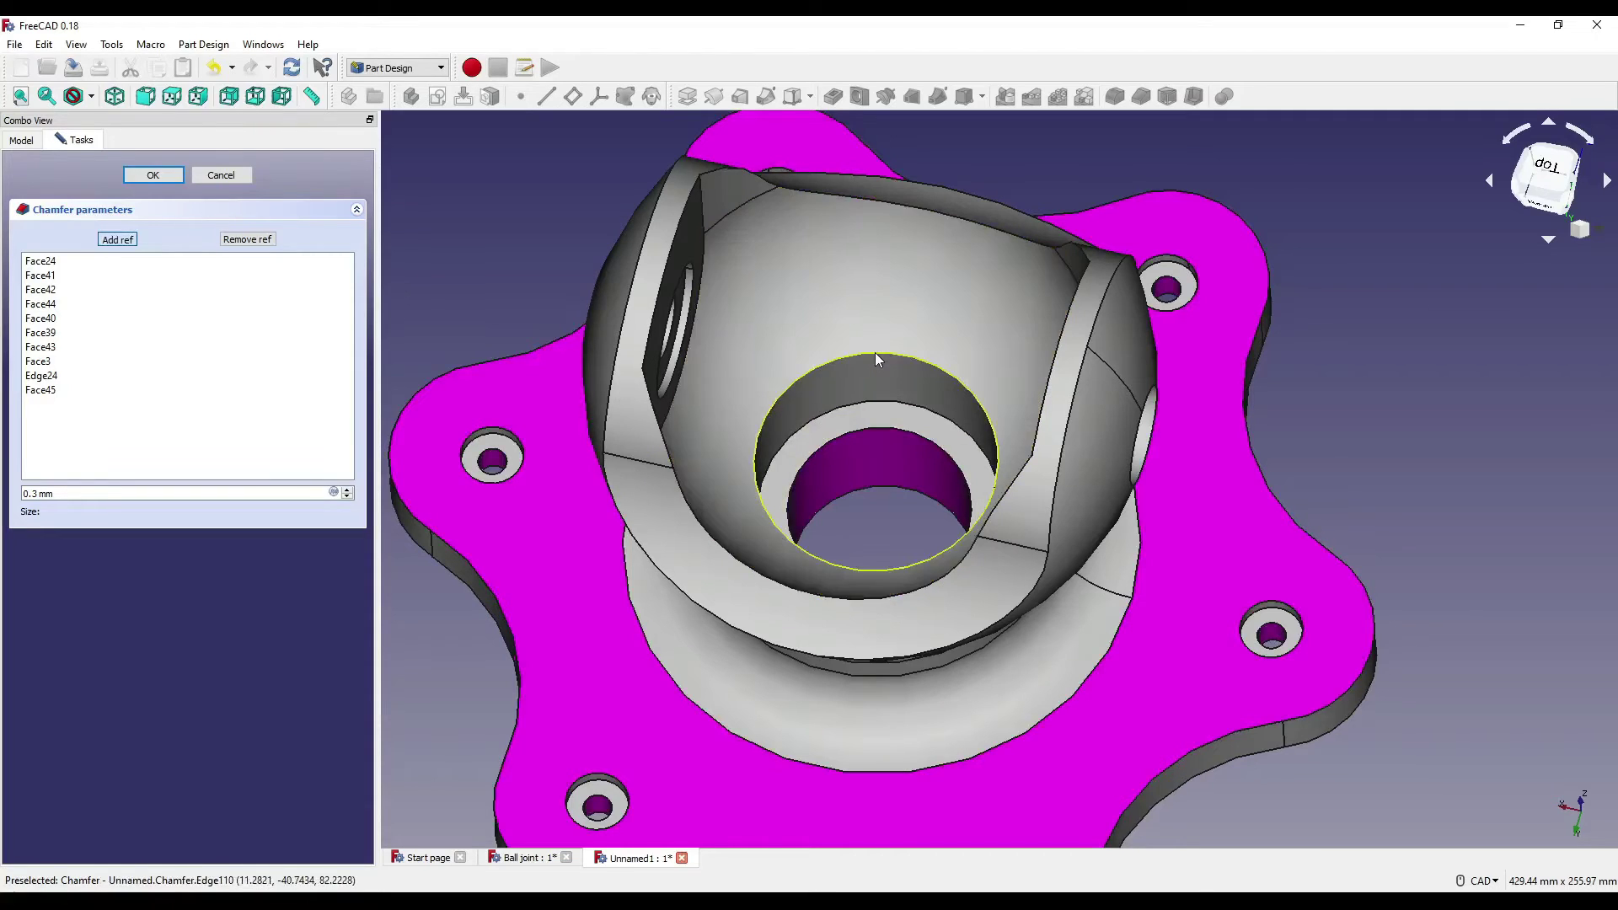
click(875, 354)
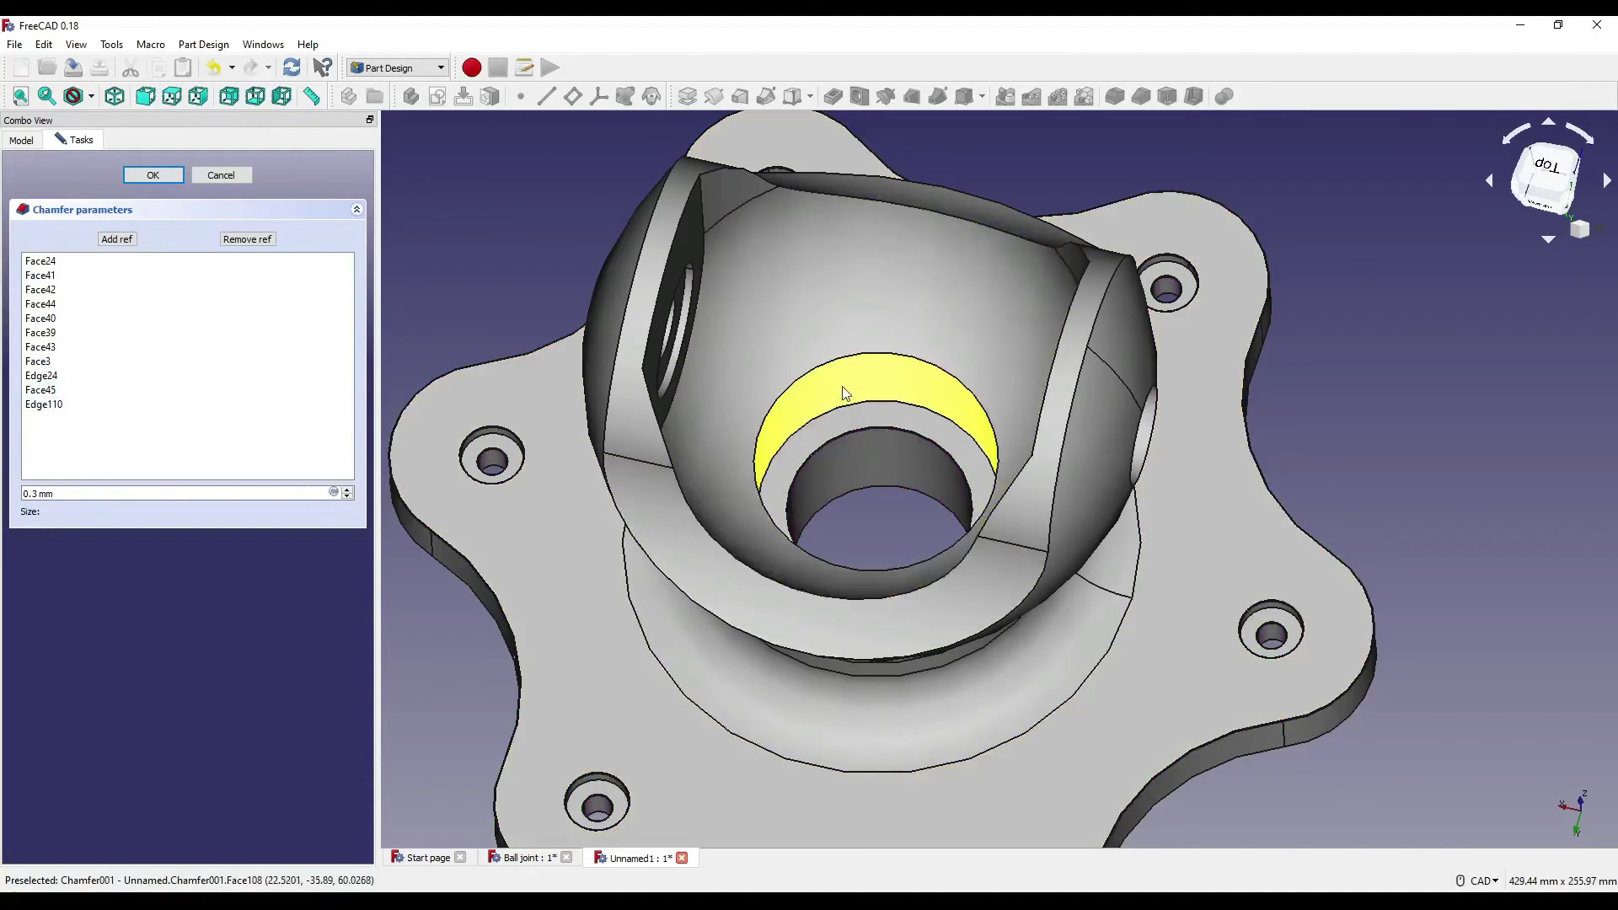
scroll(846, 393, up, 5)
scroll(908, 222, down, 3)
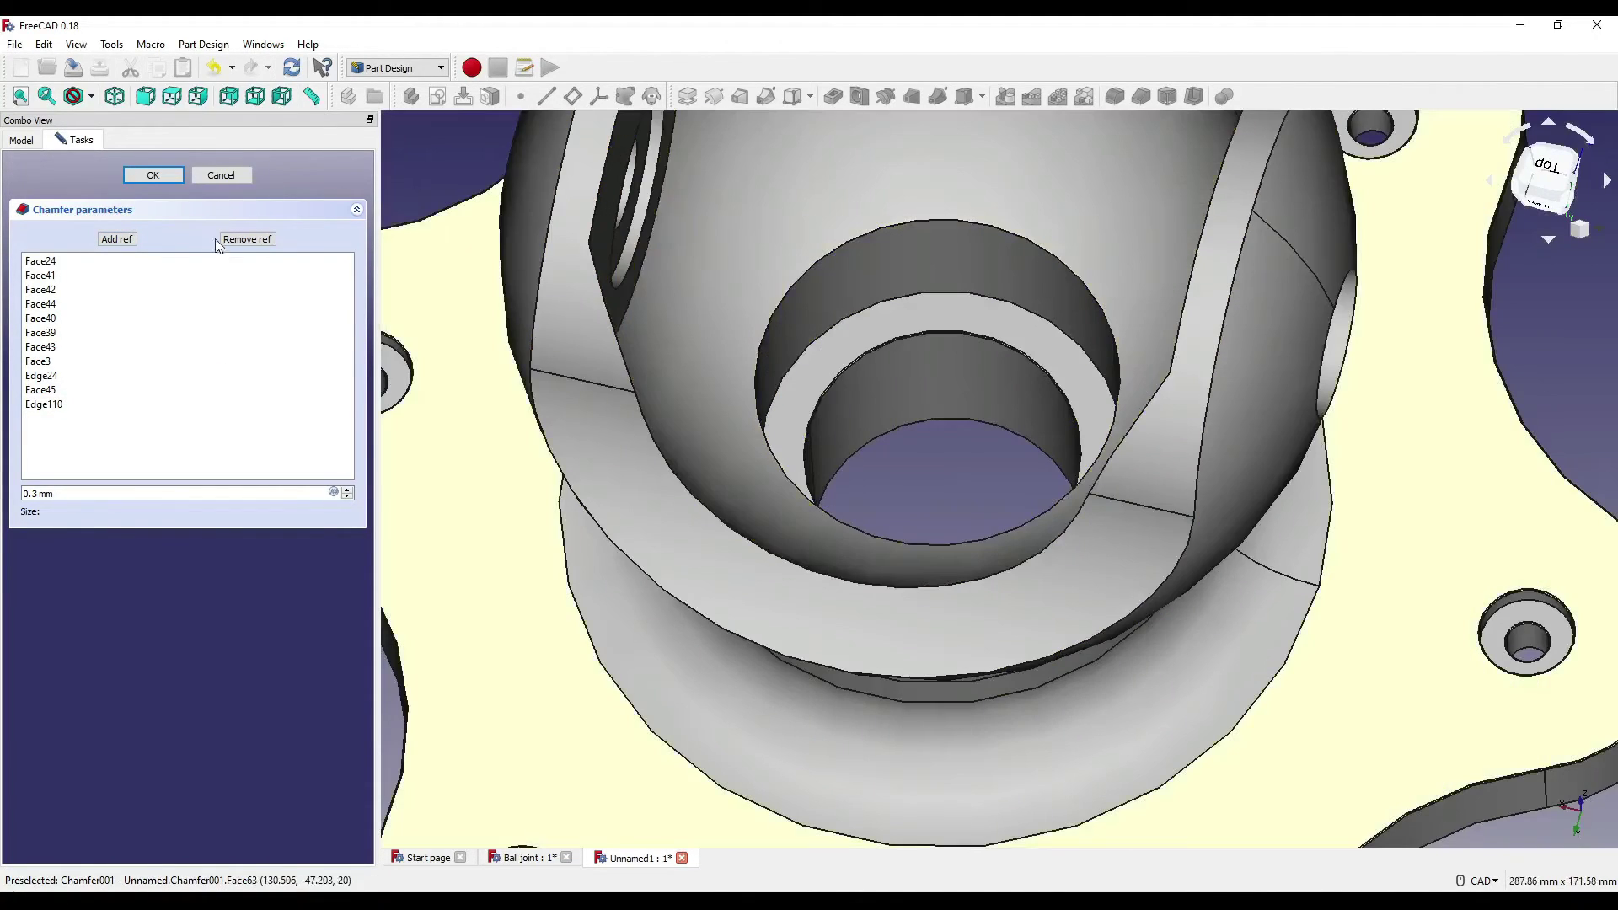
Step: Drop the cup hole's top edge, then add a side lug face and its hole edge
click(220, 241)
click(929, 342)
middle_drag(943, 428, 769, 482)
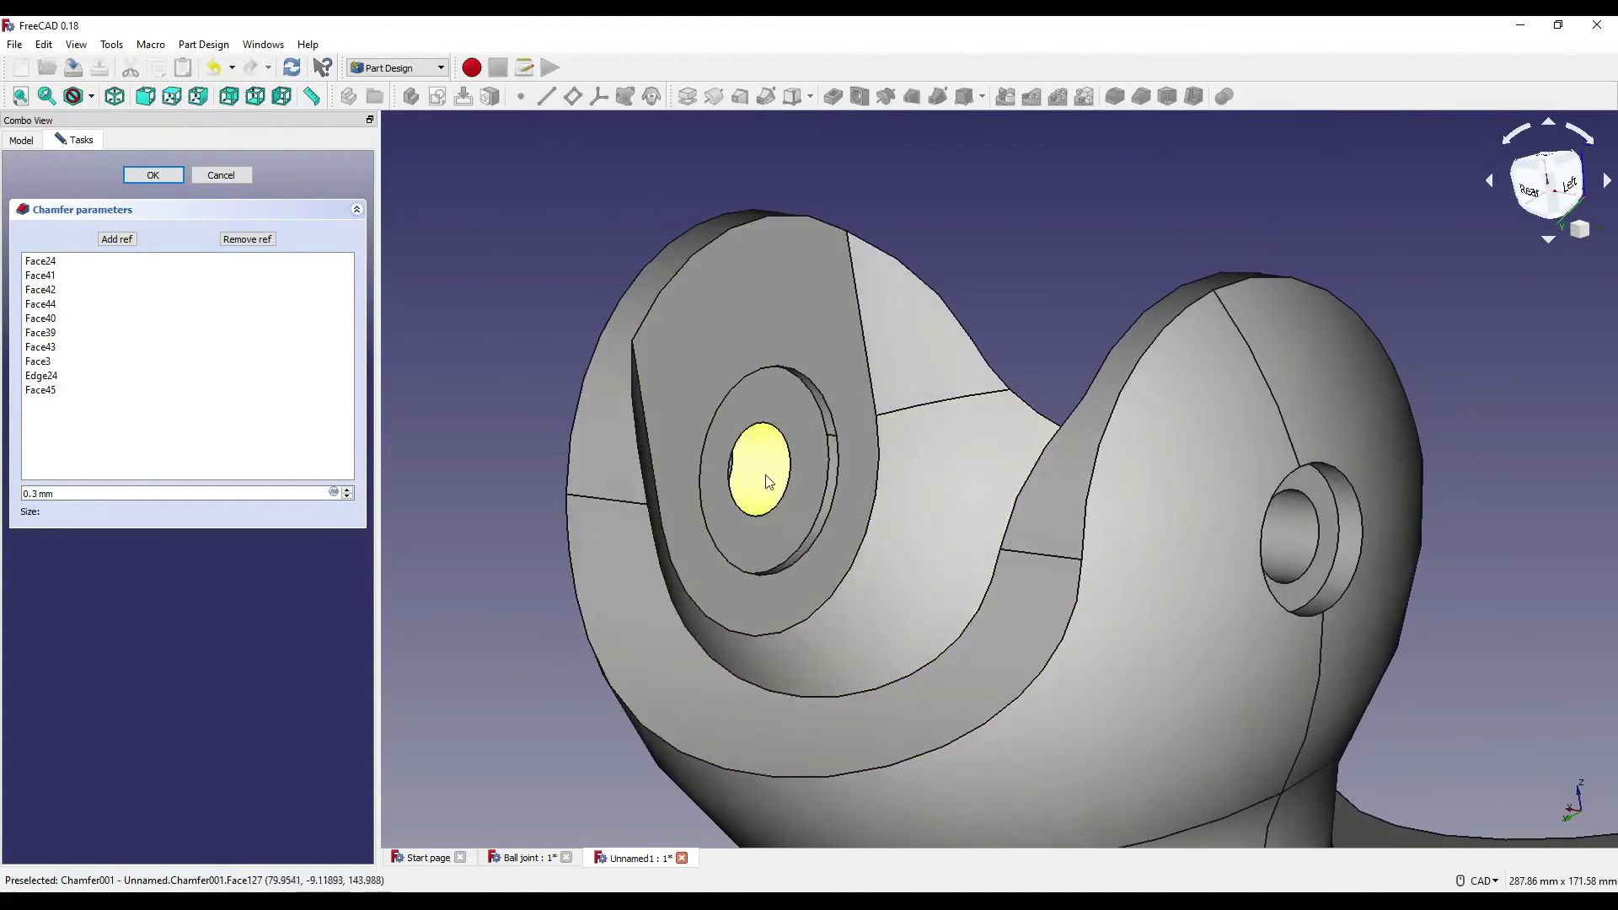
click(117, 239)
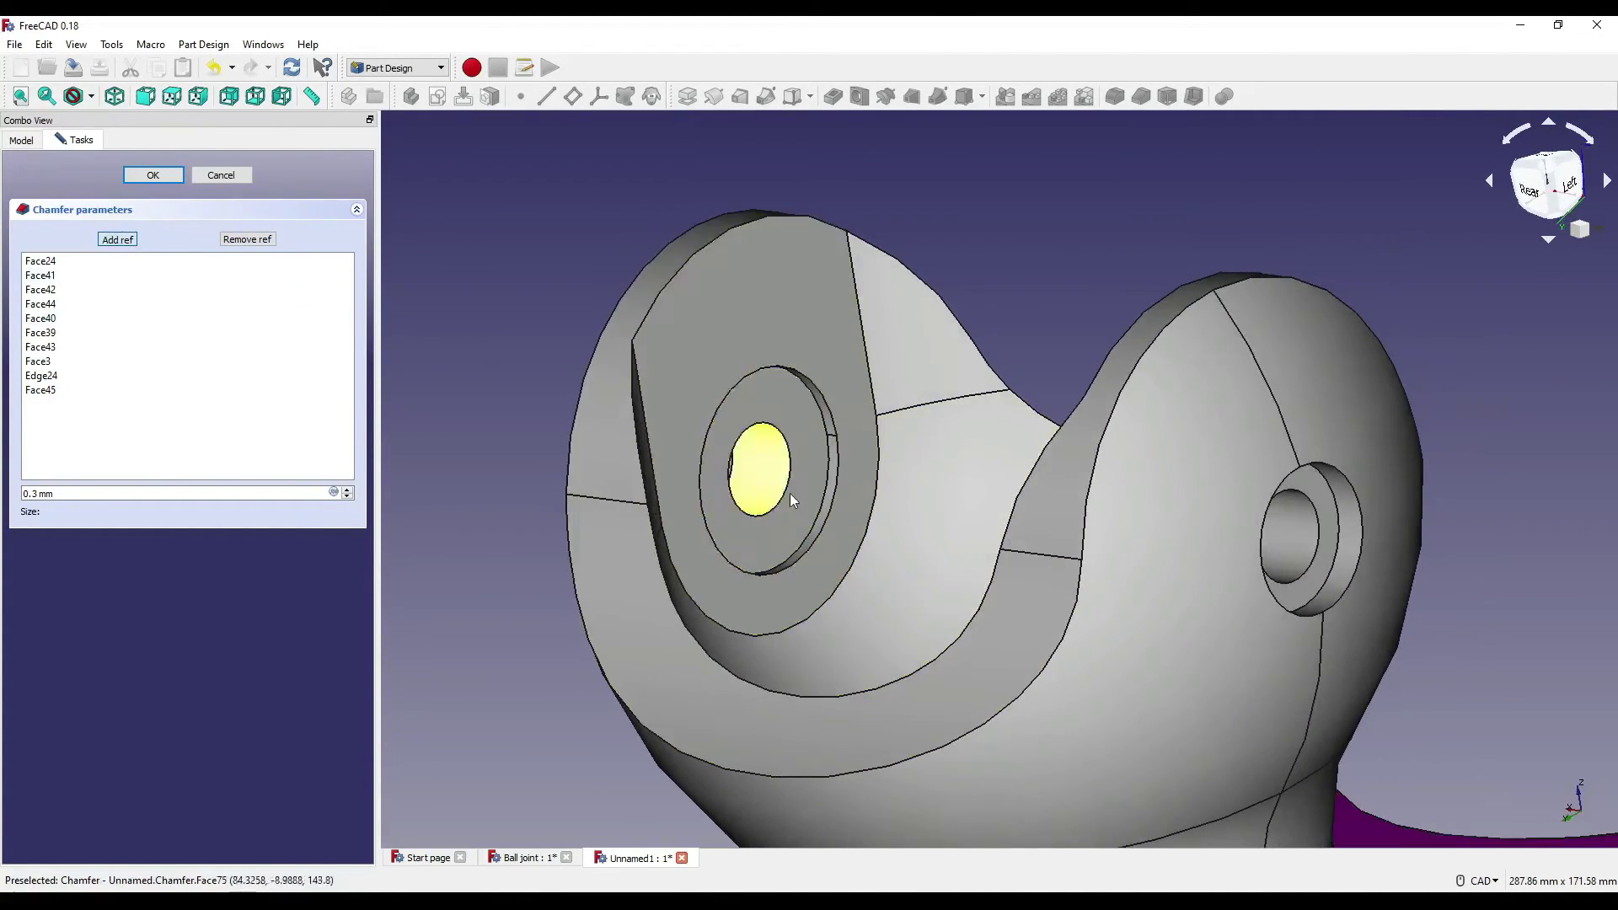
click(1193, 408)
click(122, 243)
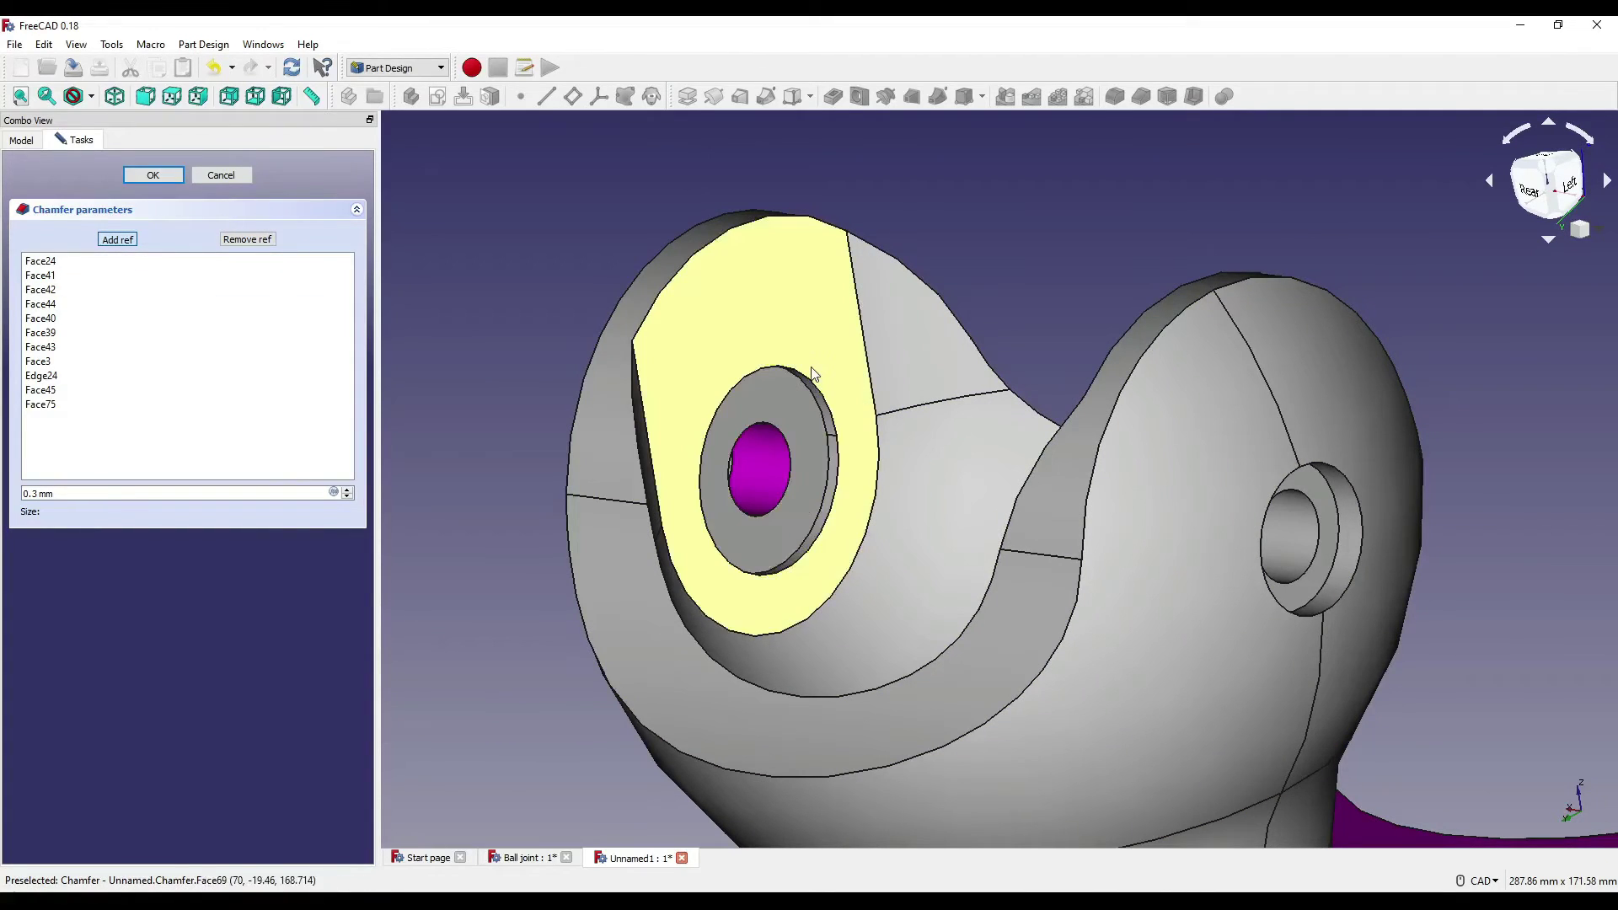
click(819, 390)
Step: On the other side lug, add the hole face Face74 and its two circular hole edges
middle_drag(921, 521, 982, 464)
click(117, 240)
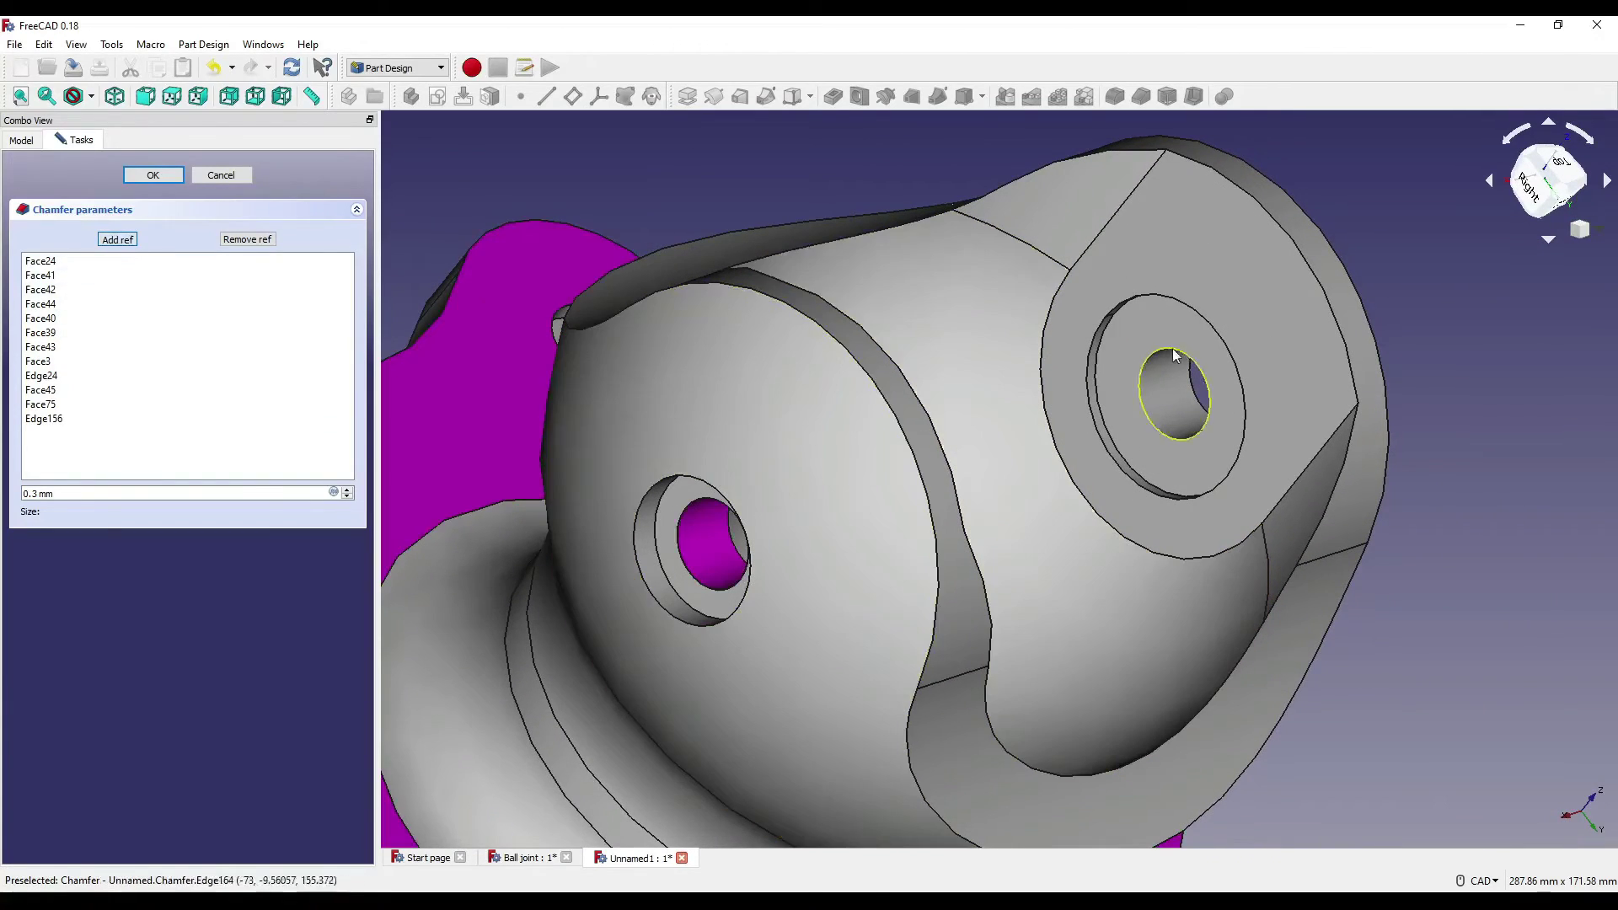
click(1172, 392)
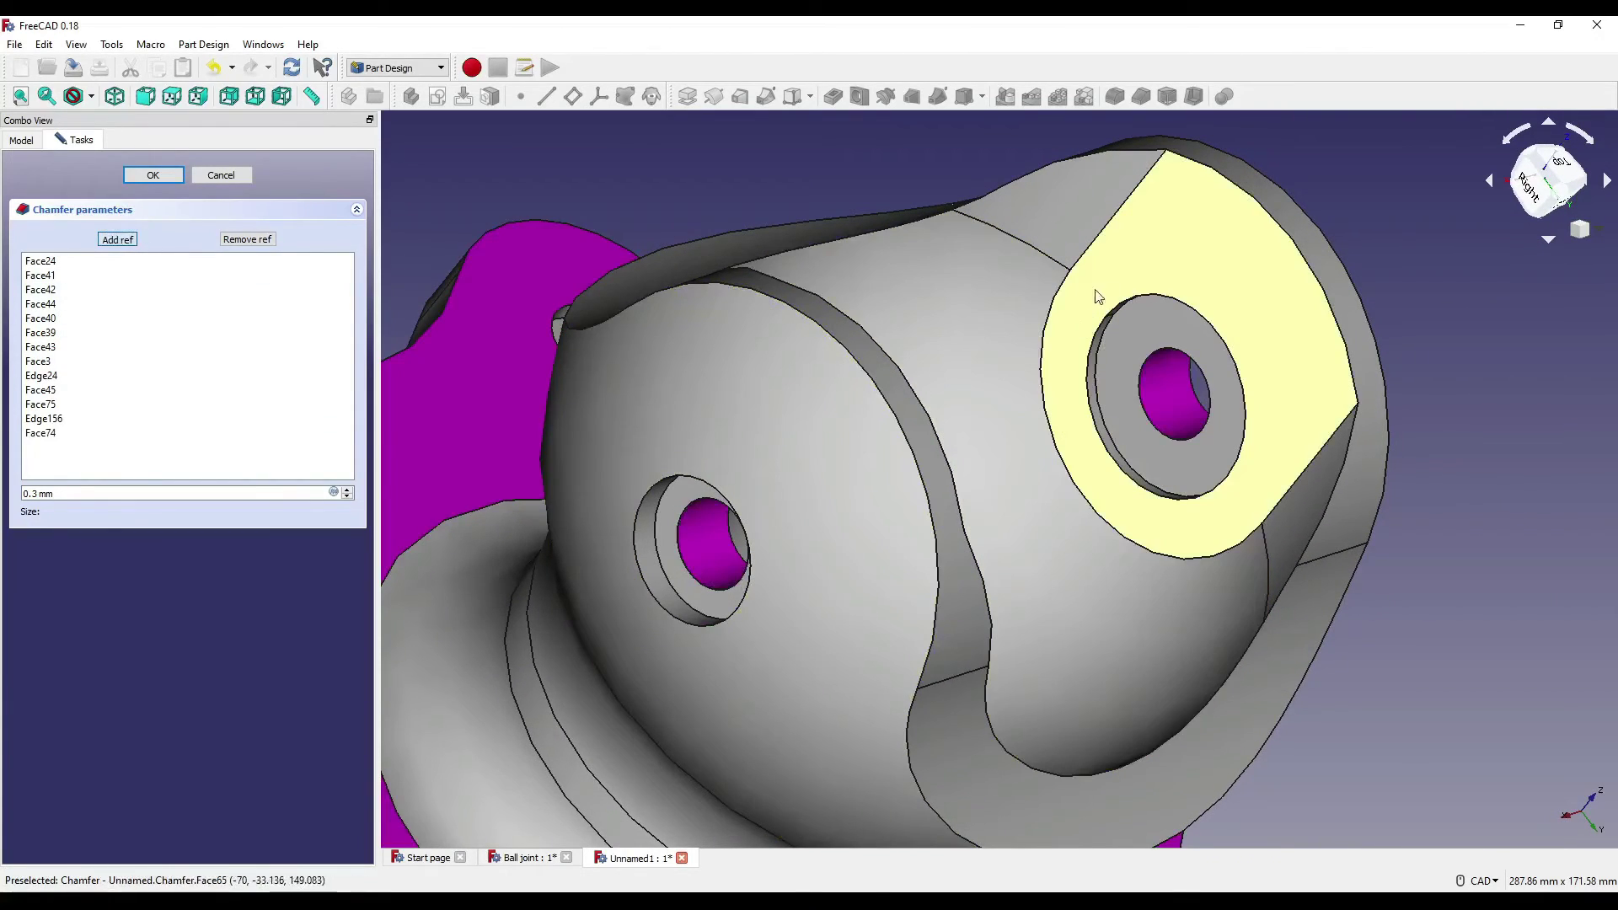
click(1083, 329)
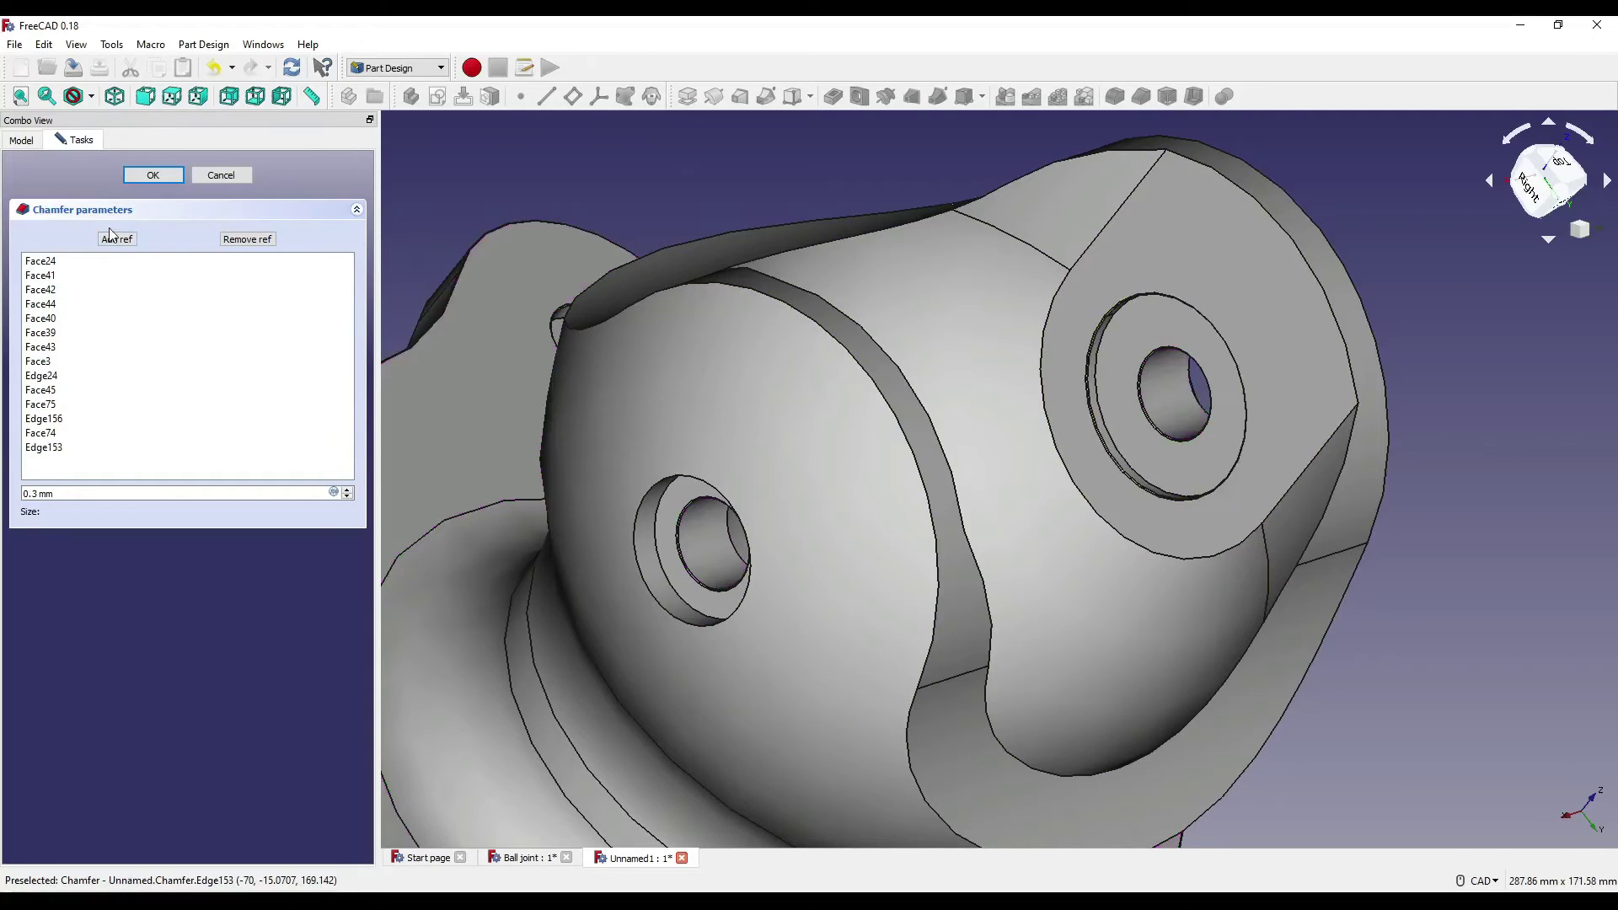
click(679, 474)
scroll(1059, 504, down, 6)
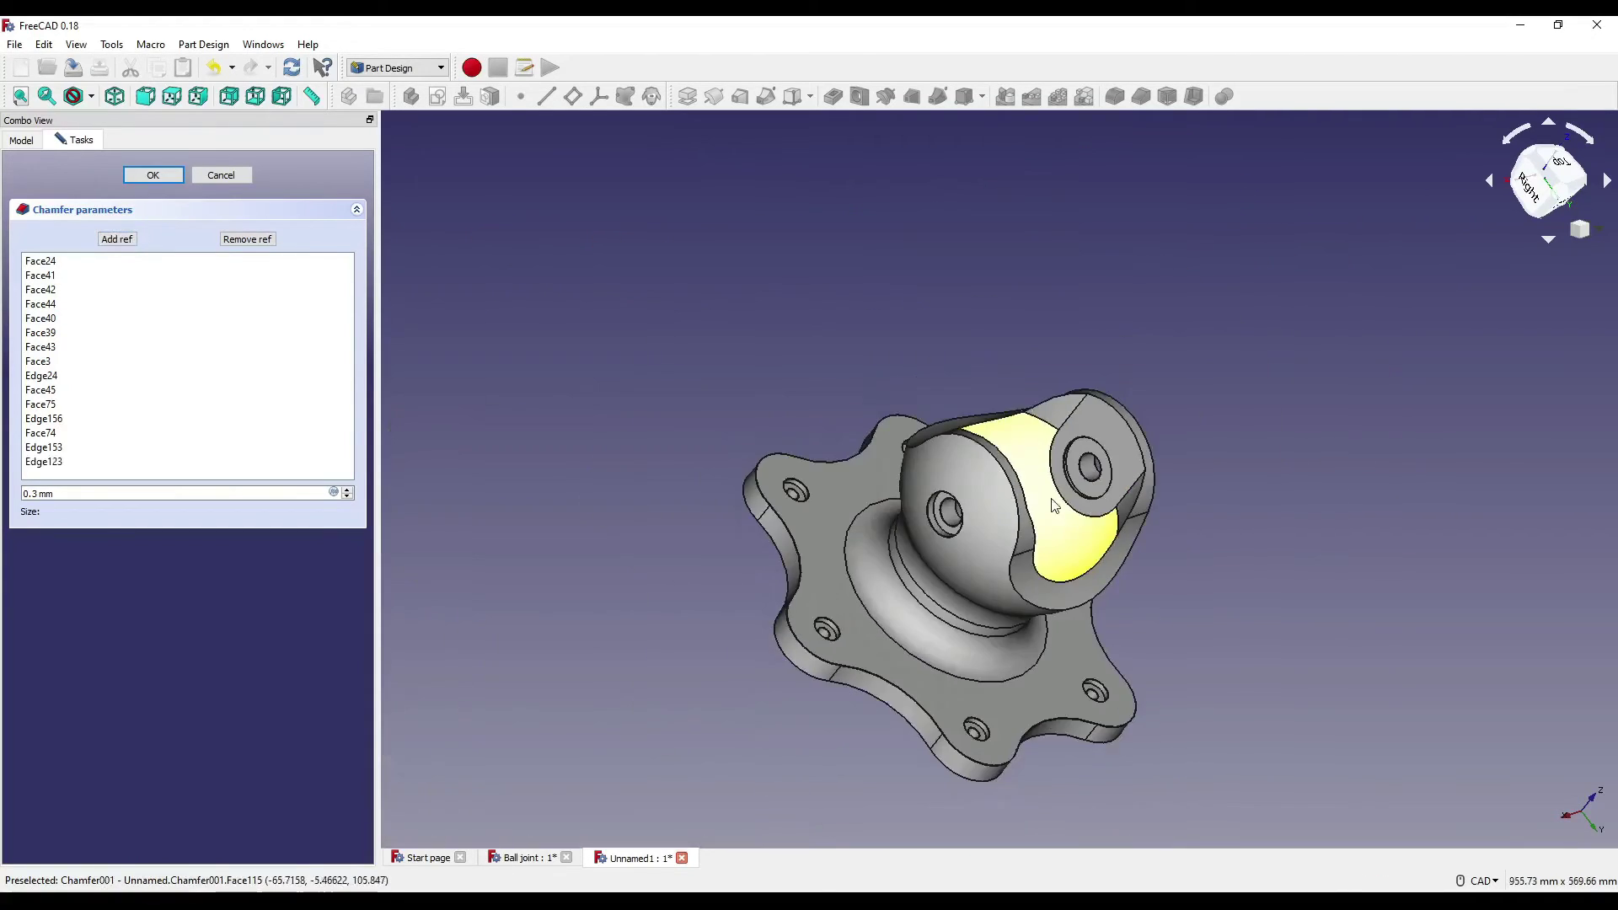
middle_drag(1054, 505, 641, 535)
scroll(1073, 534, up, 8)
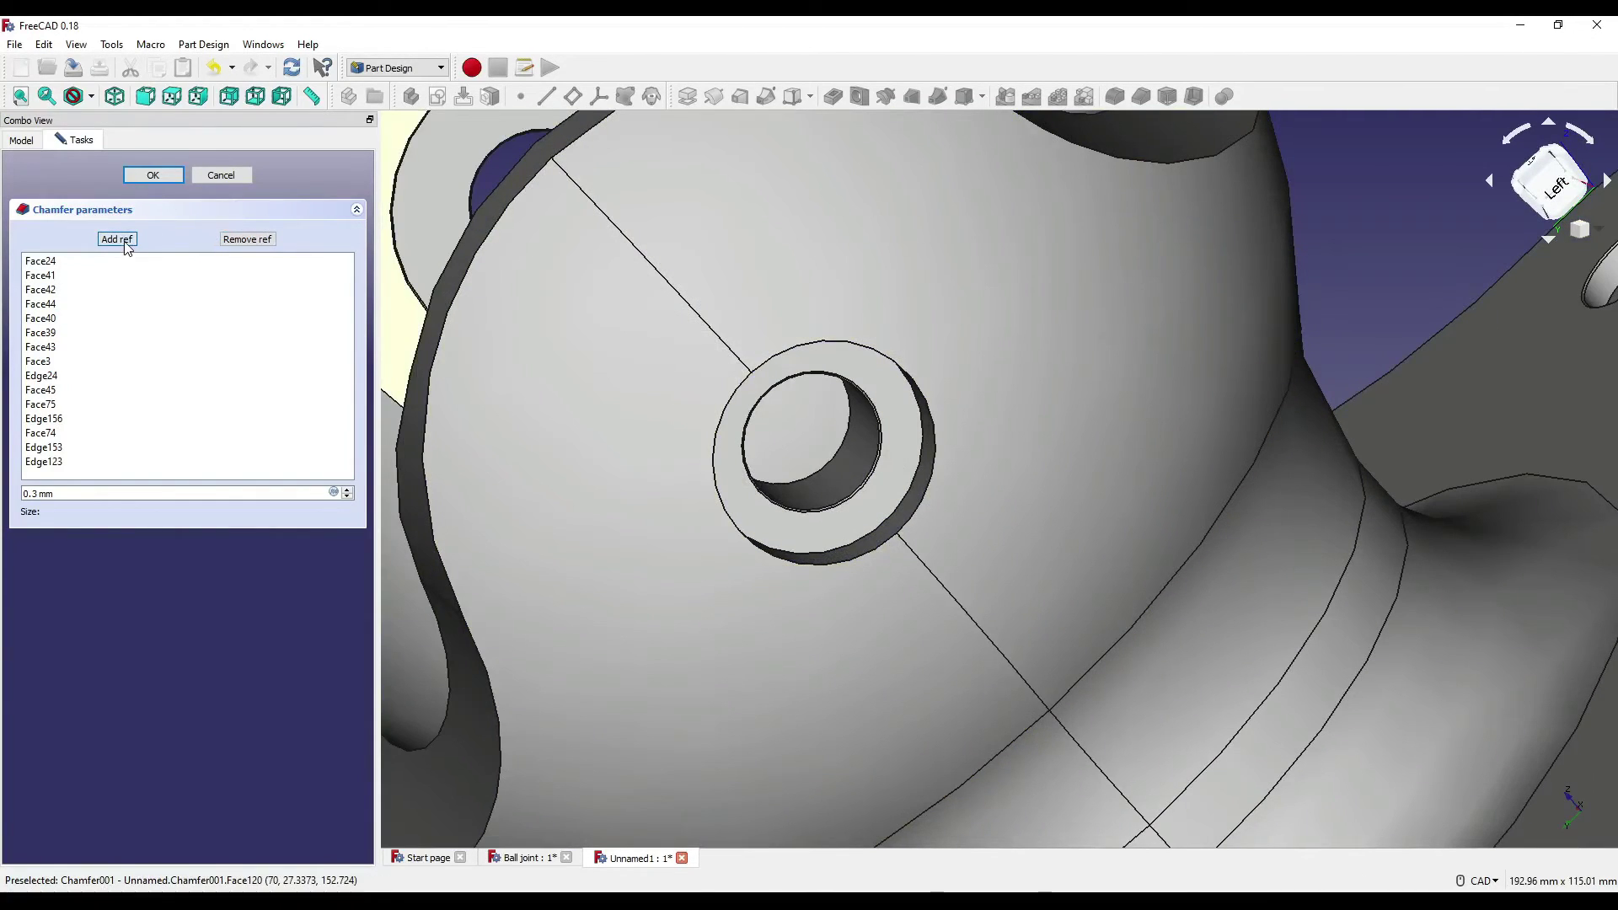
Step: Add the ball hole's edge and the lugs' two curved edges to the chamfer
click(126, 243)
click(898, 369)
scroll(898, 369, down, 8)
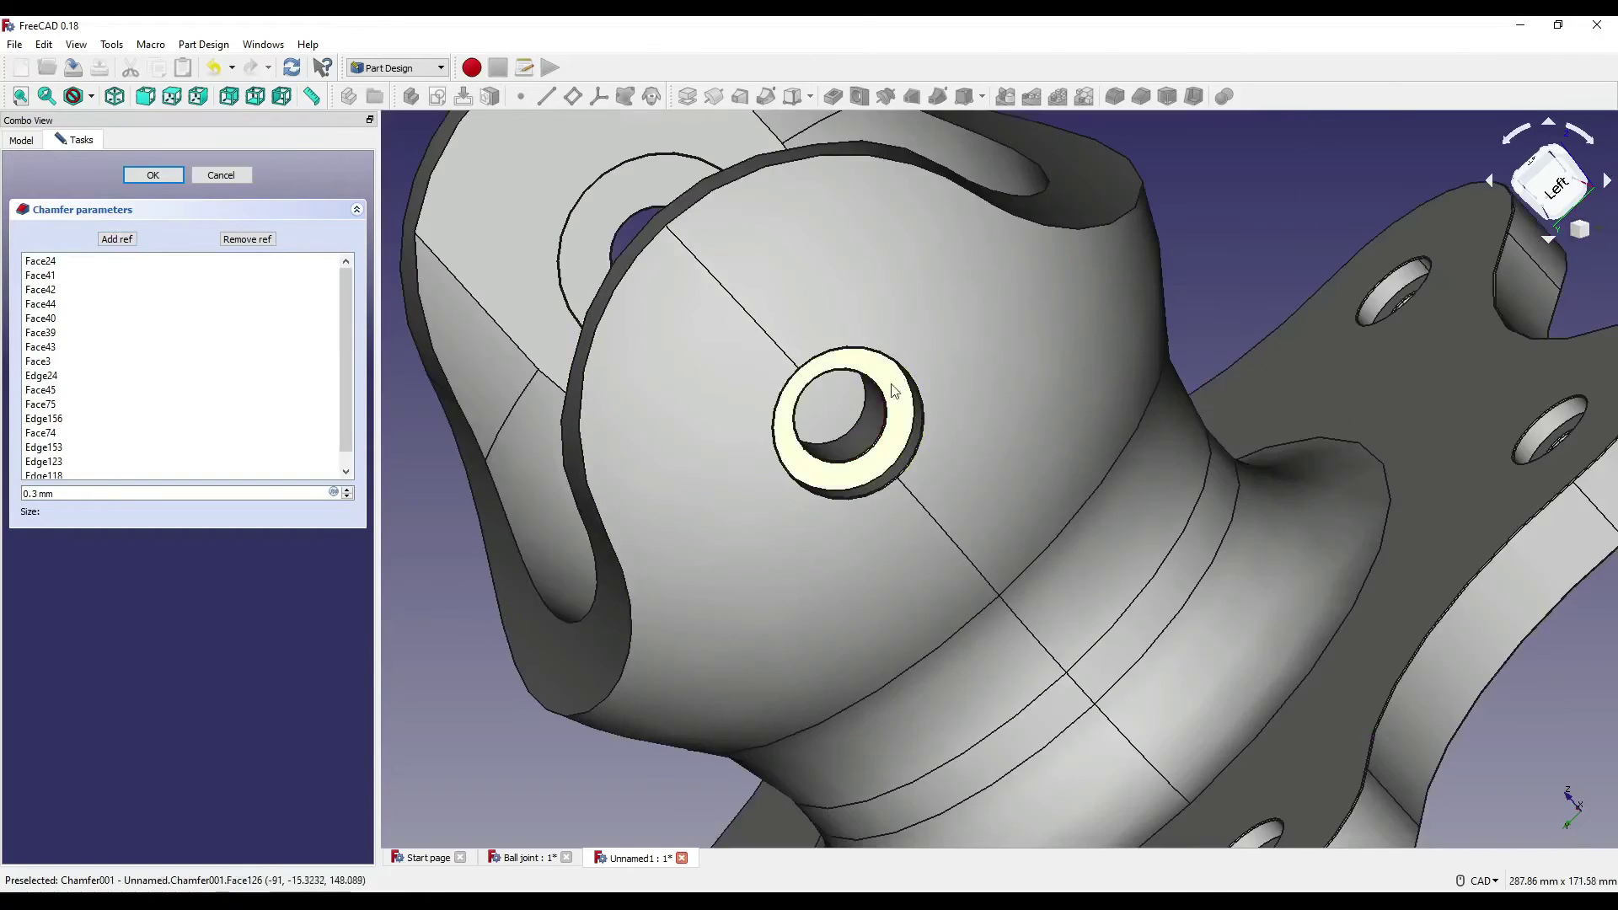
middle_drag(893, 388, 873, 539)
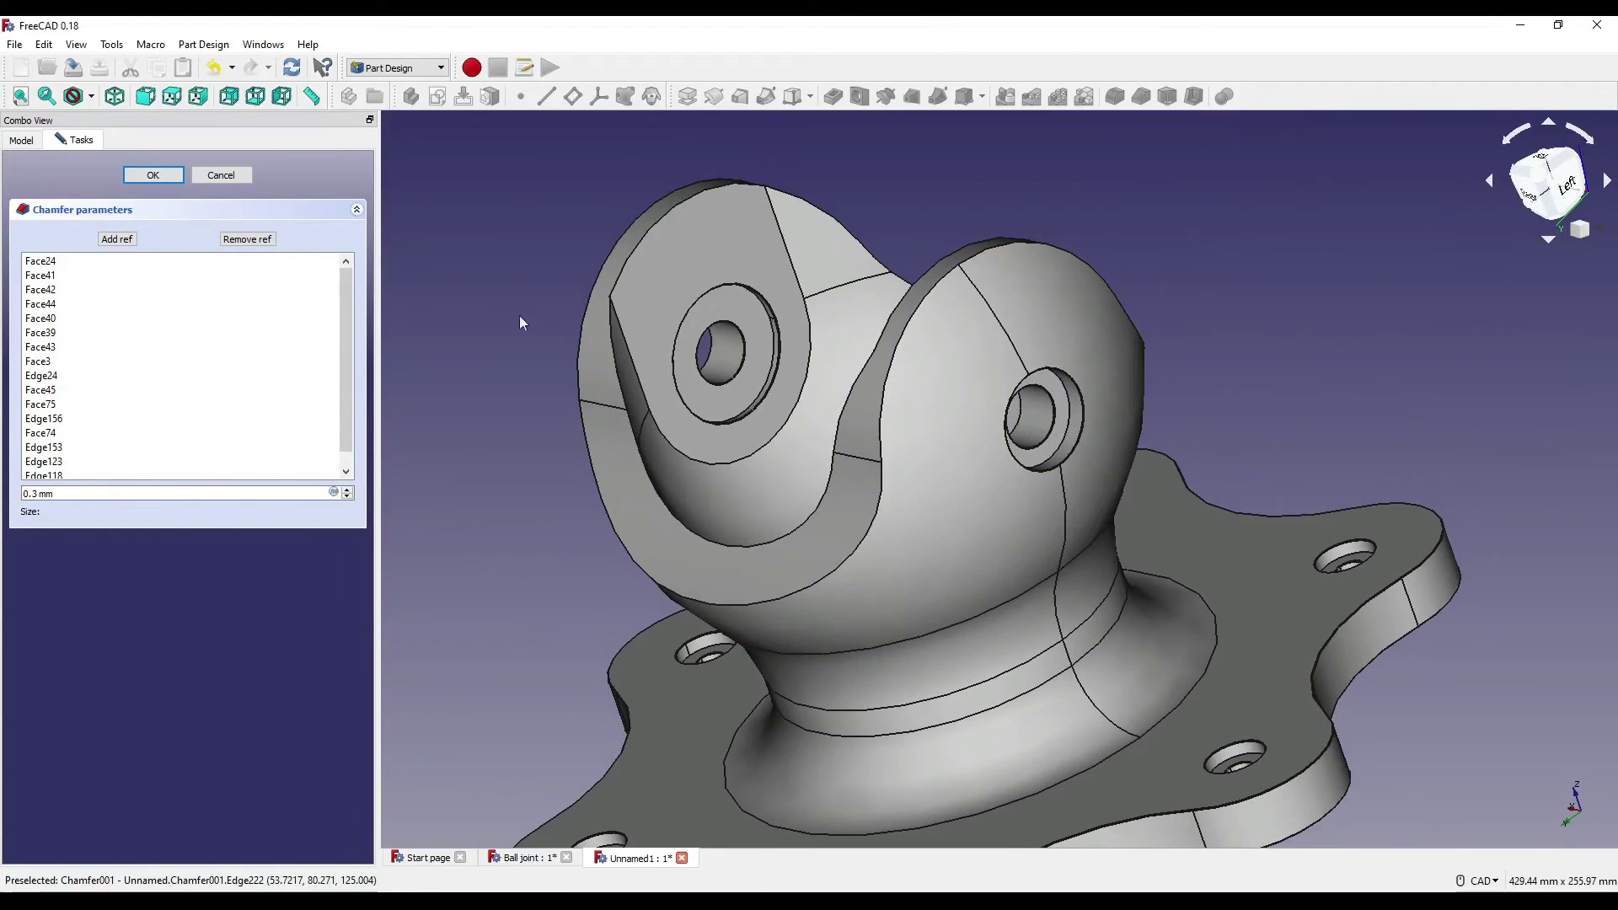
click(117, 240)
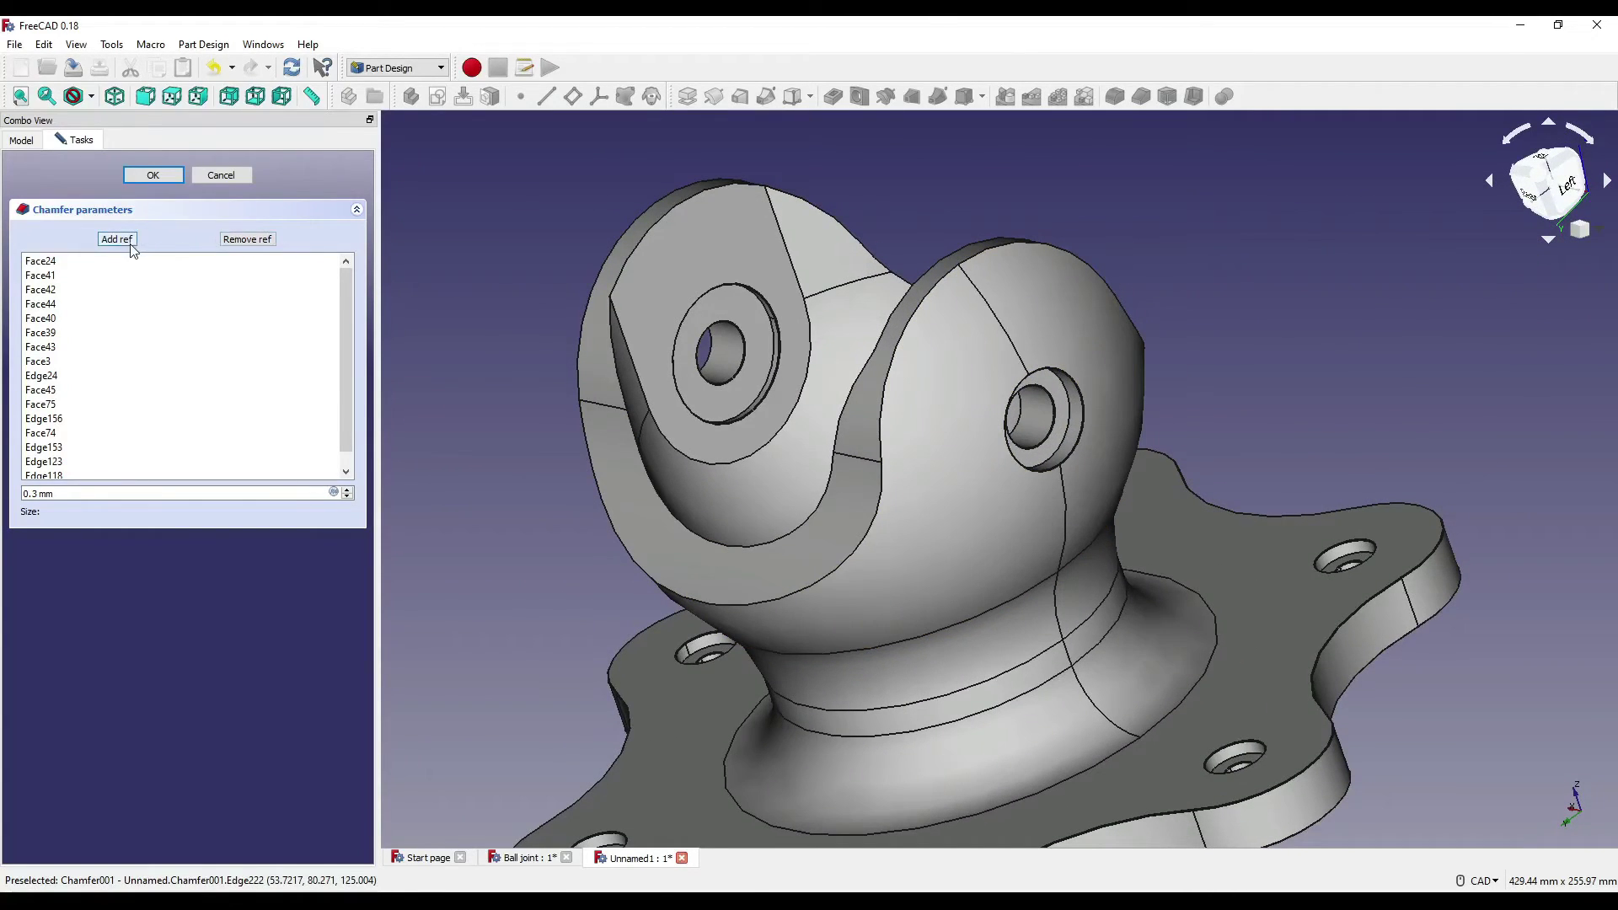
click(826, 580)
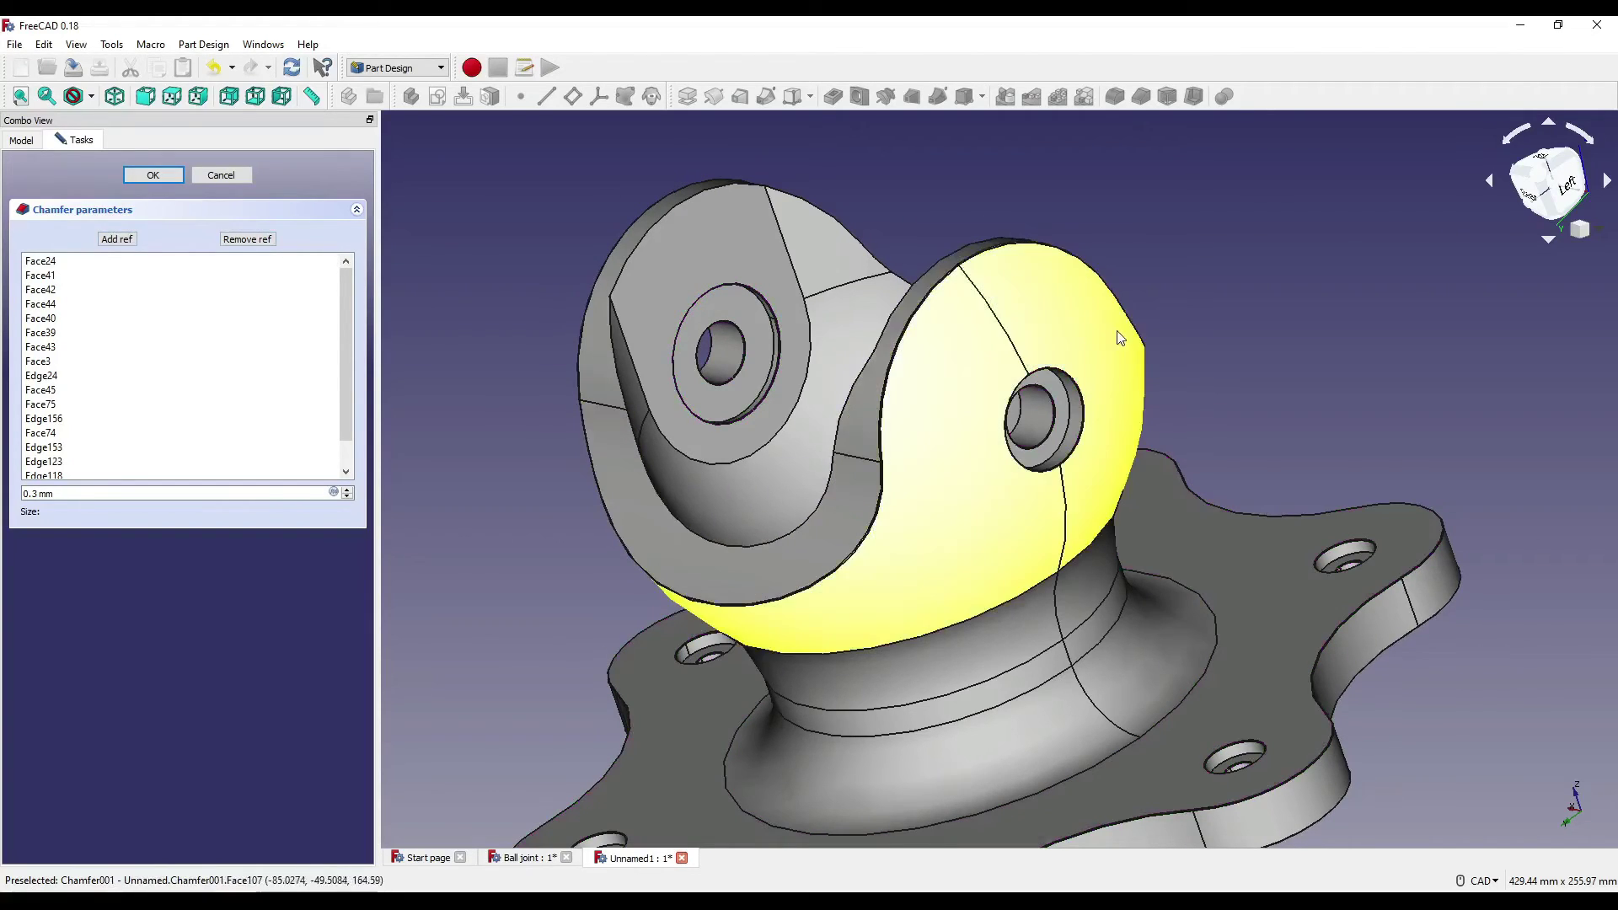
middle_drag(1119, 338, 1141, 386)
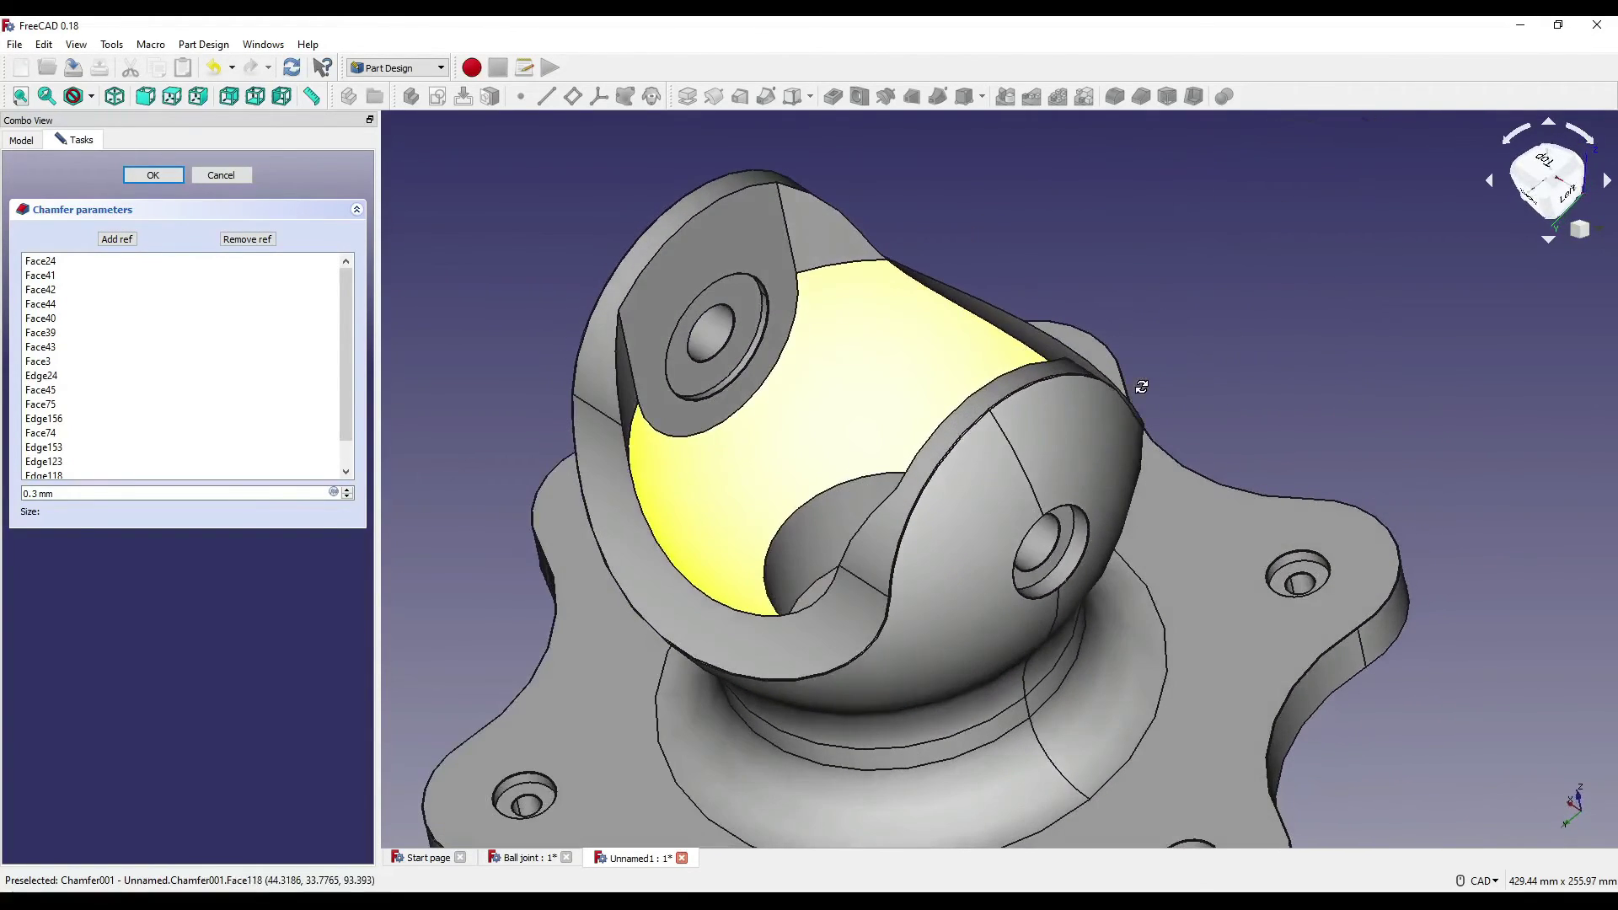
click(117, 240)
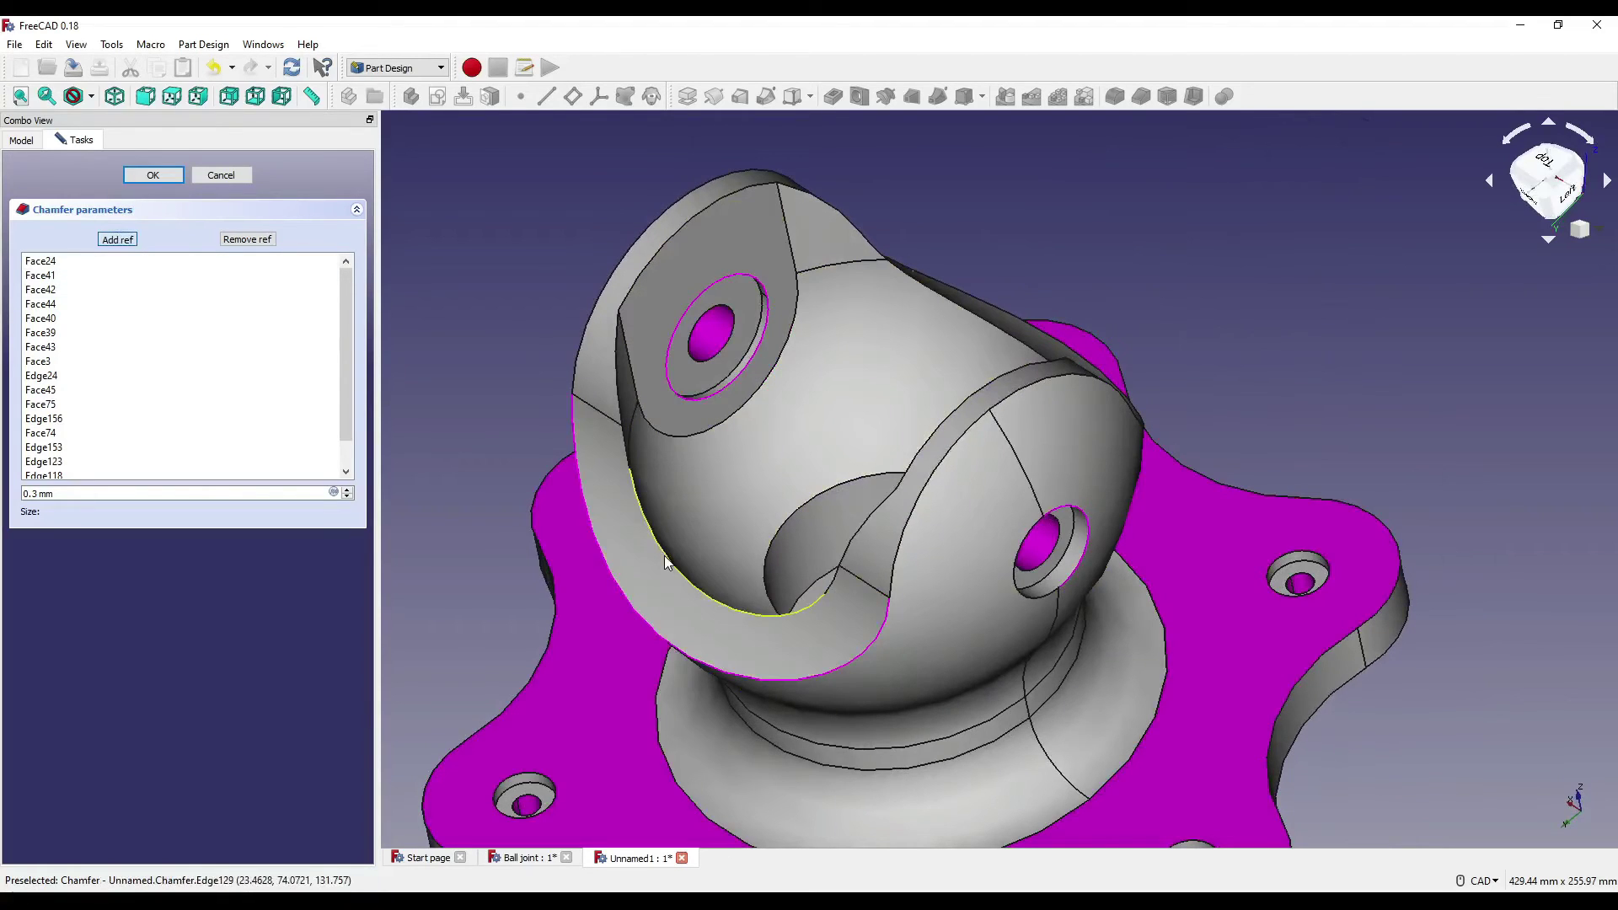
click(665, 563)
Step: Add the lug's top and outer edges to the 0.3 mm chamfer and inspect the result
click(117, 239)
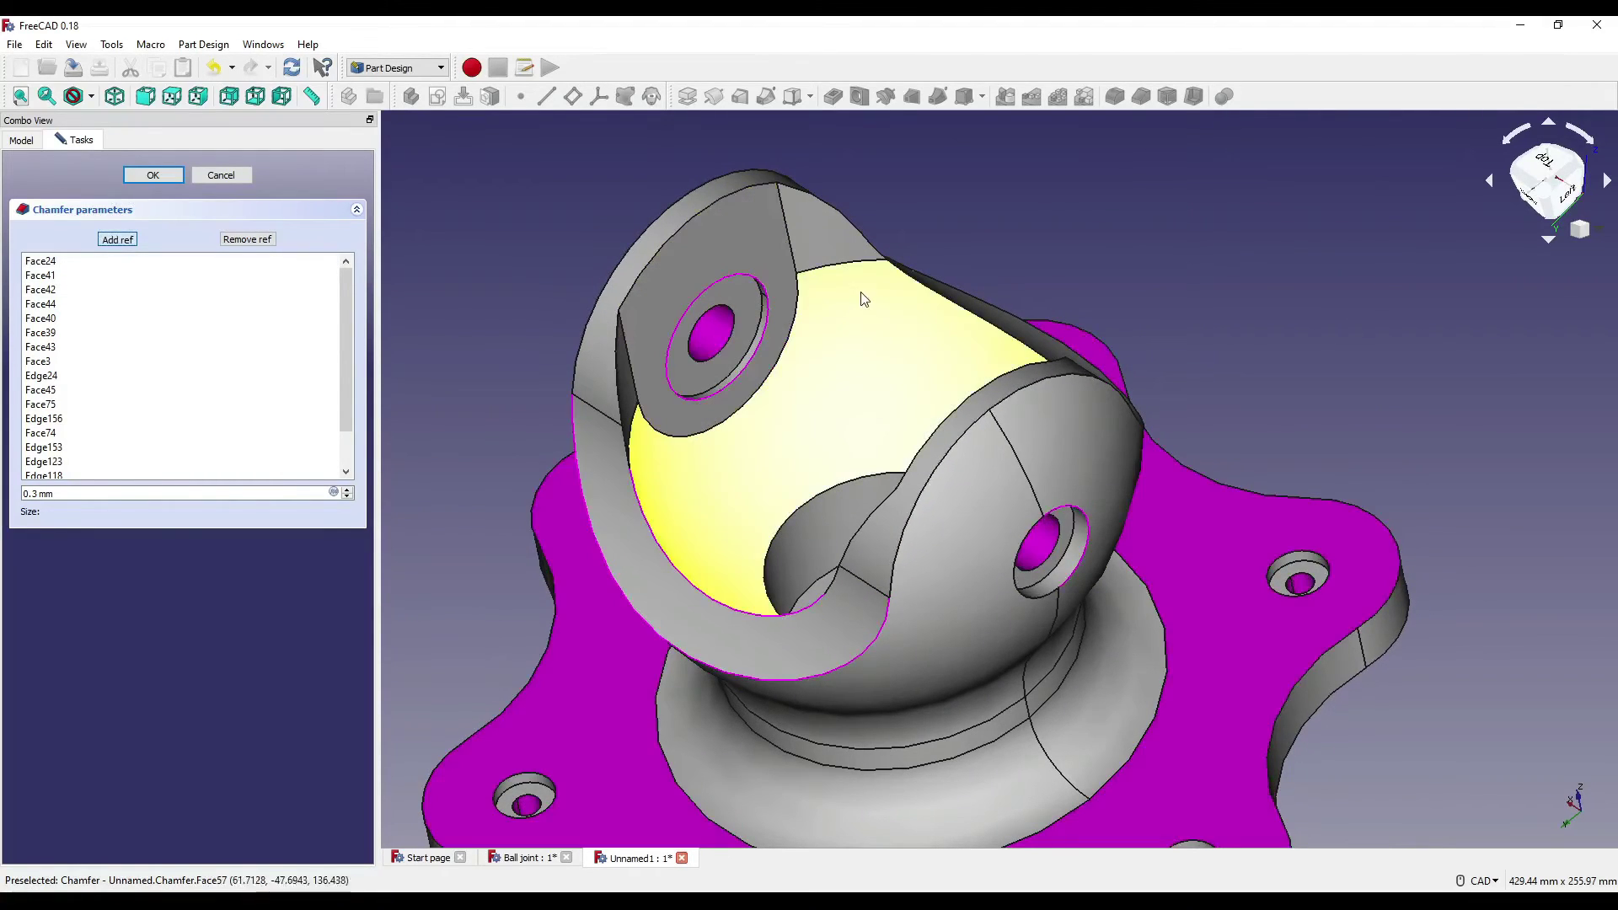
click(941, 303)
middle_drag(1114, 349, 982, 489)
middle_drag(1011, 314, 1112, 203)
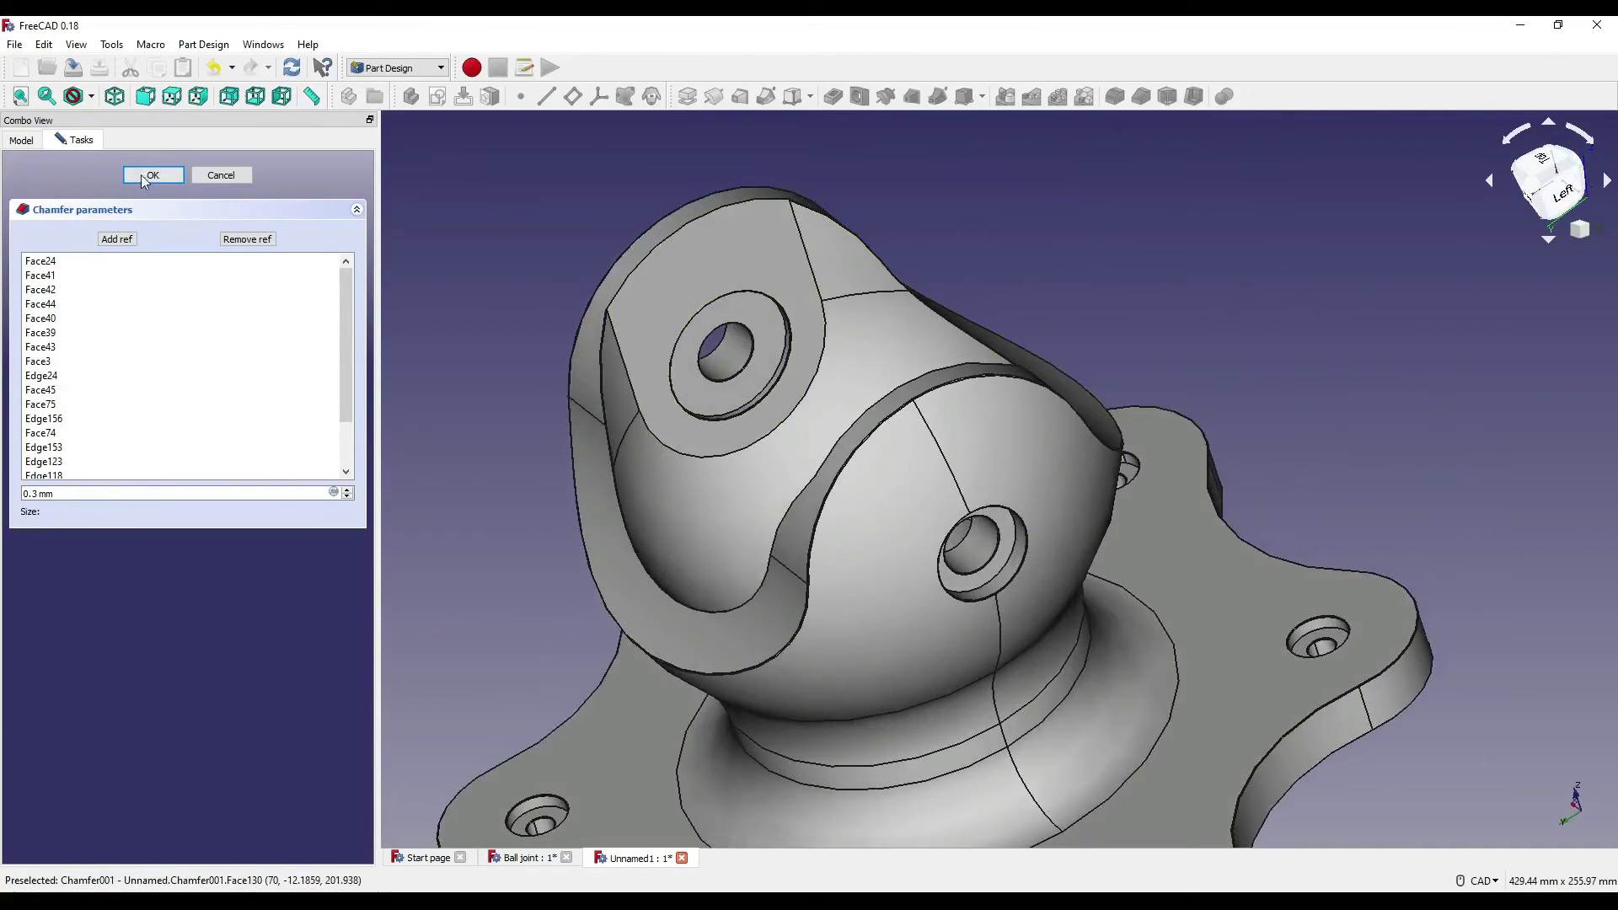
click(117, 239)
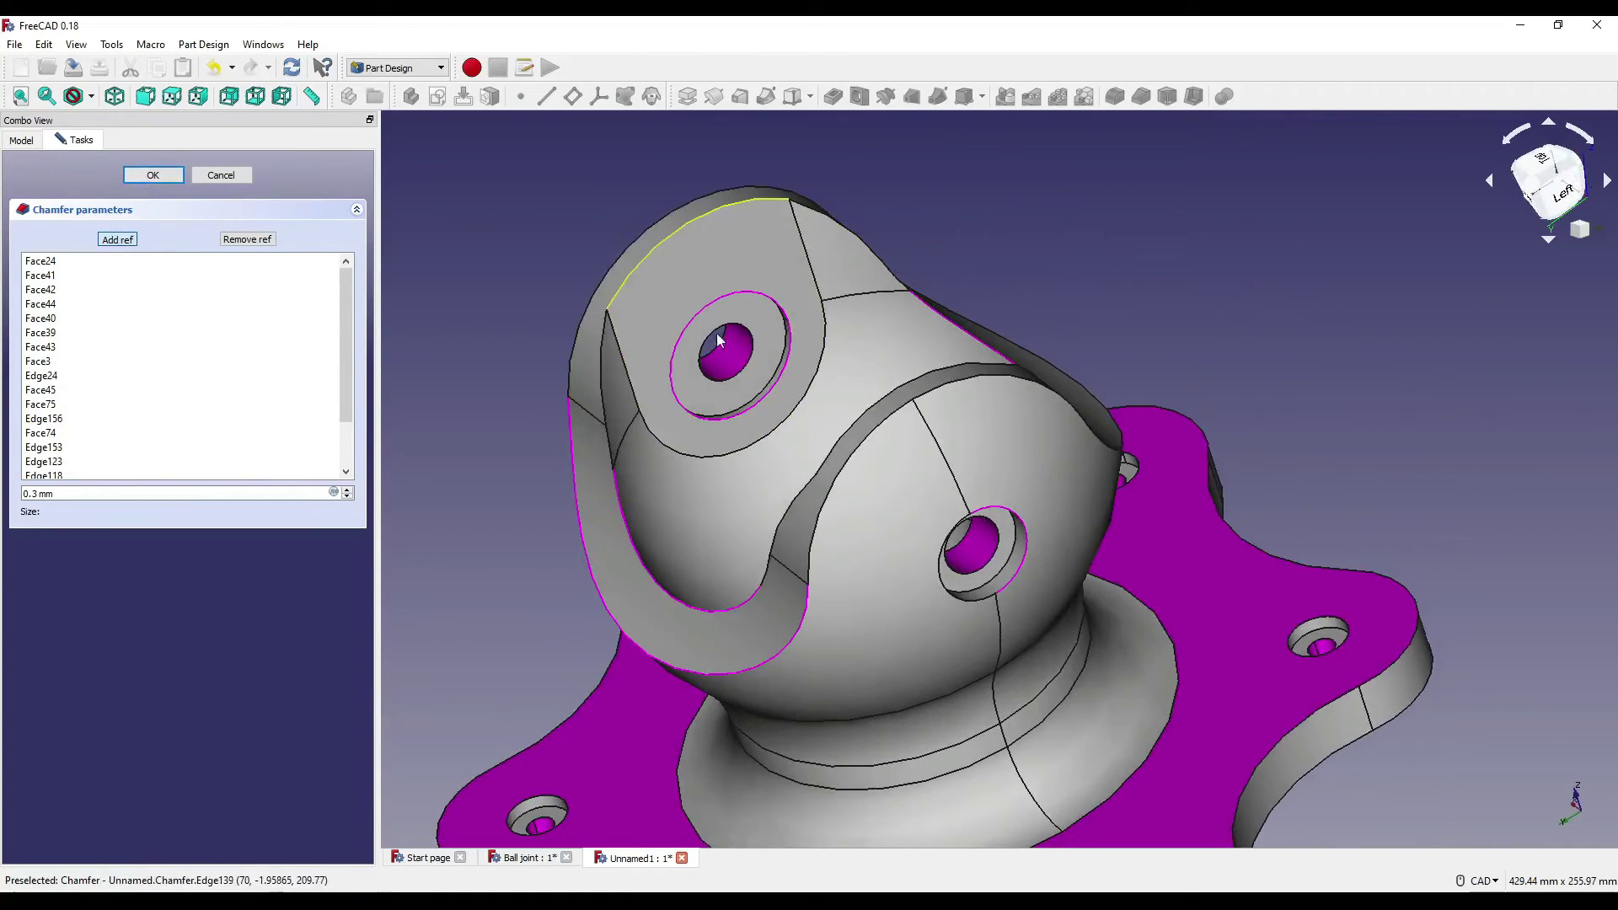
middle_drag(741, 459, 1114, 563)
scroll(1306, 559, up, 6)
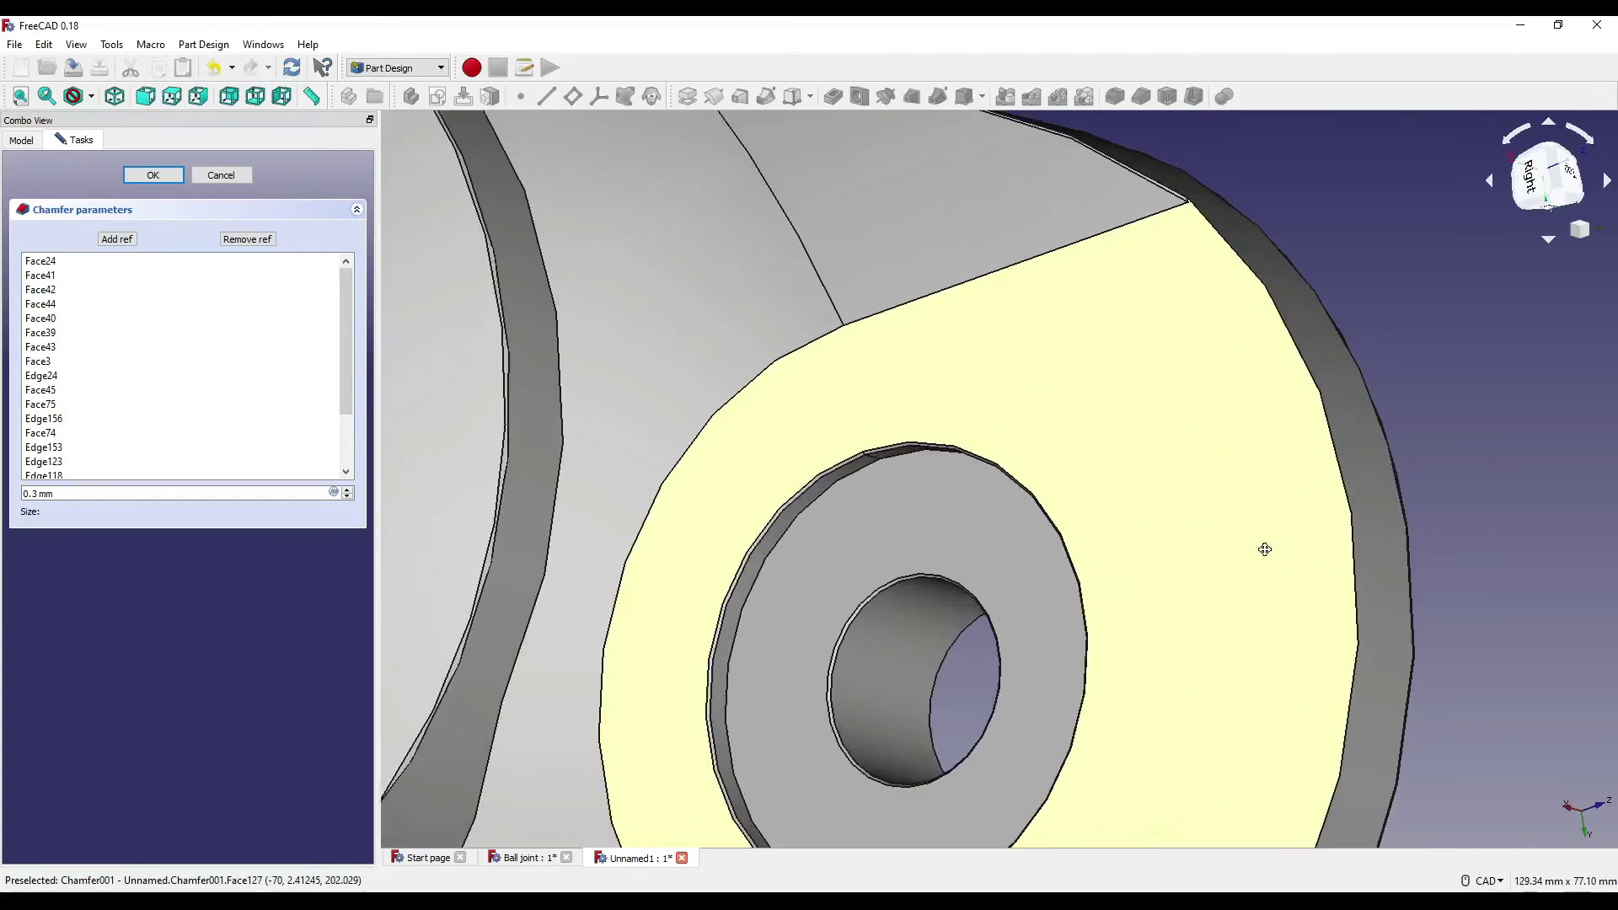
scroll(1264, 548, down, 3)
click(117, 239)
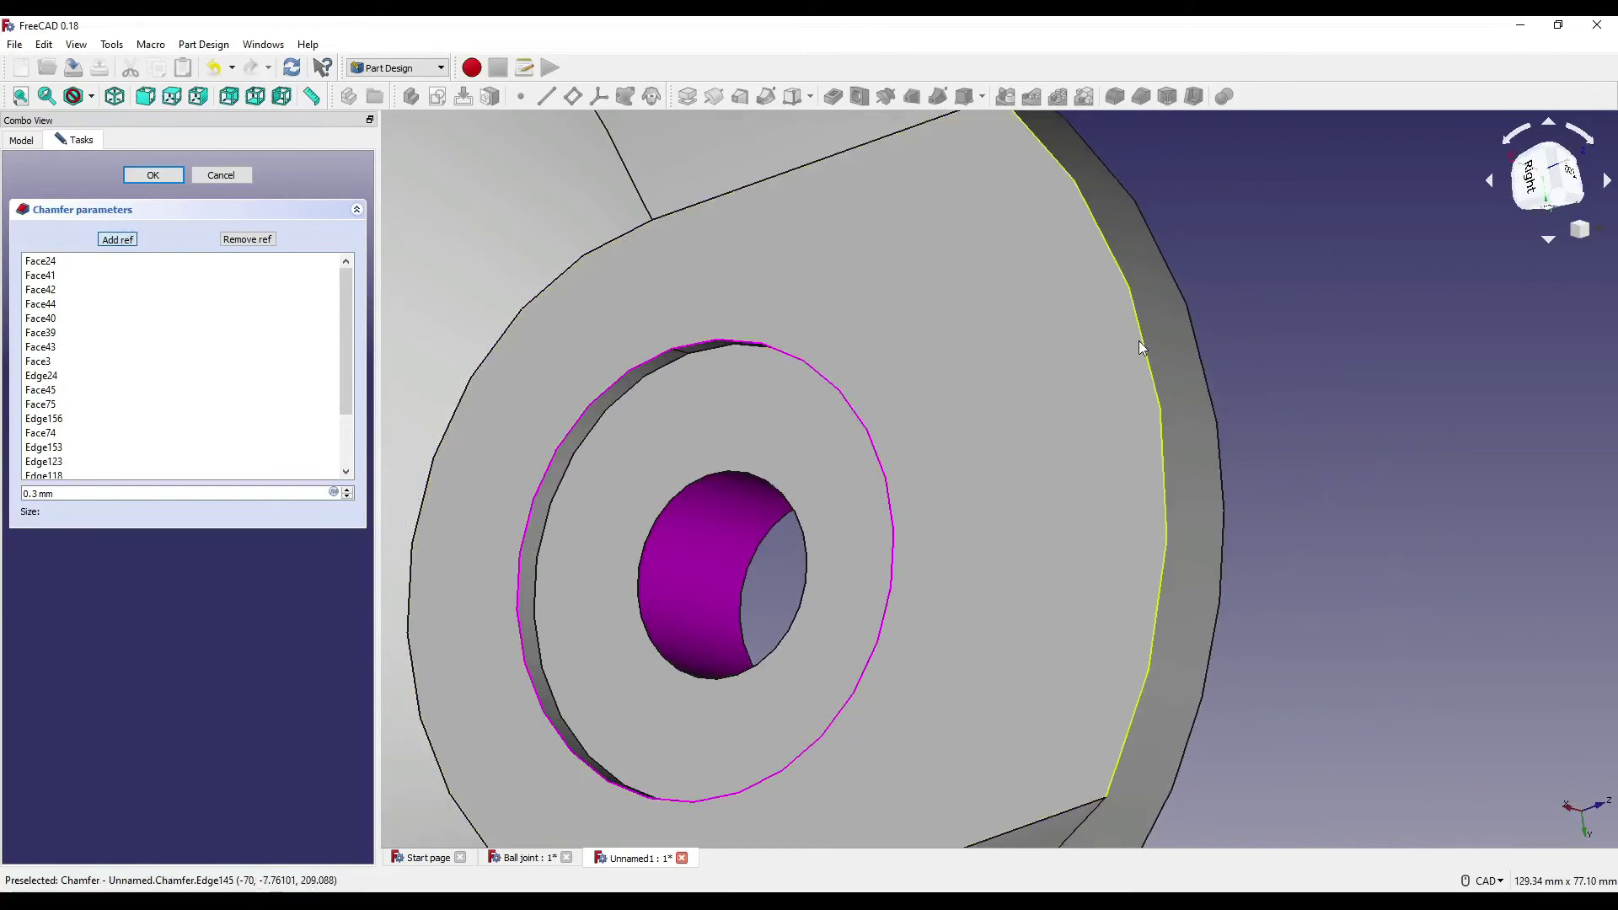
scroll(852, 356, down, 10)
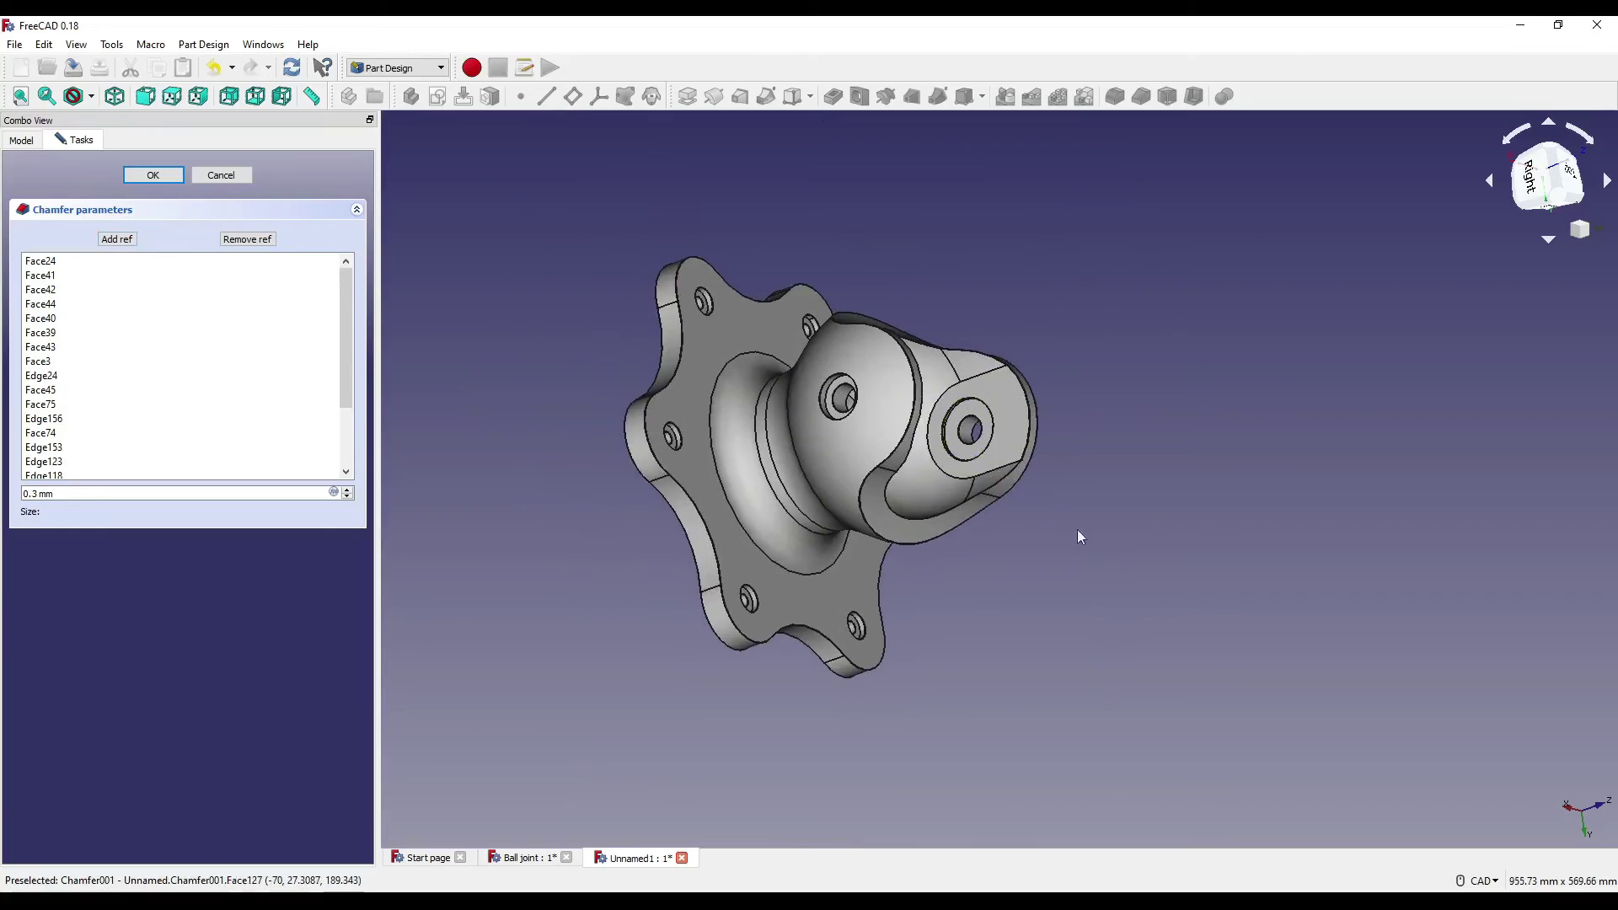
middle_drag(1077, 529, 843, 405)
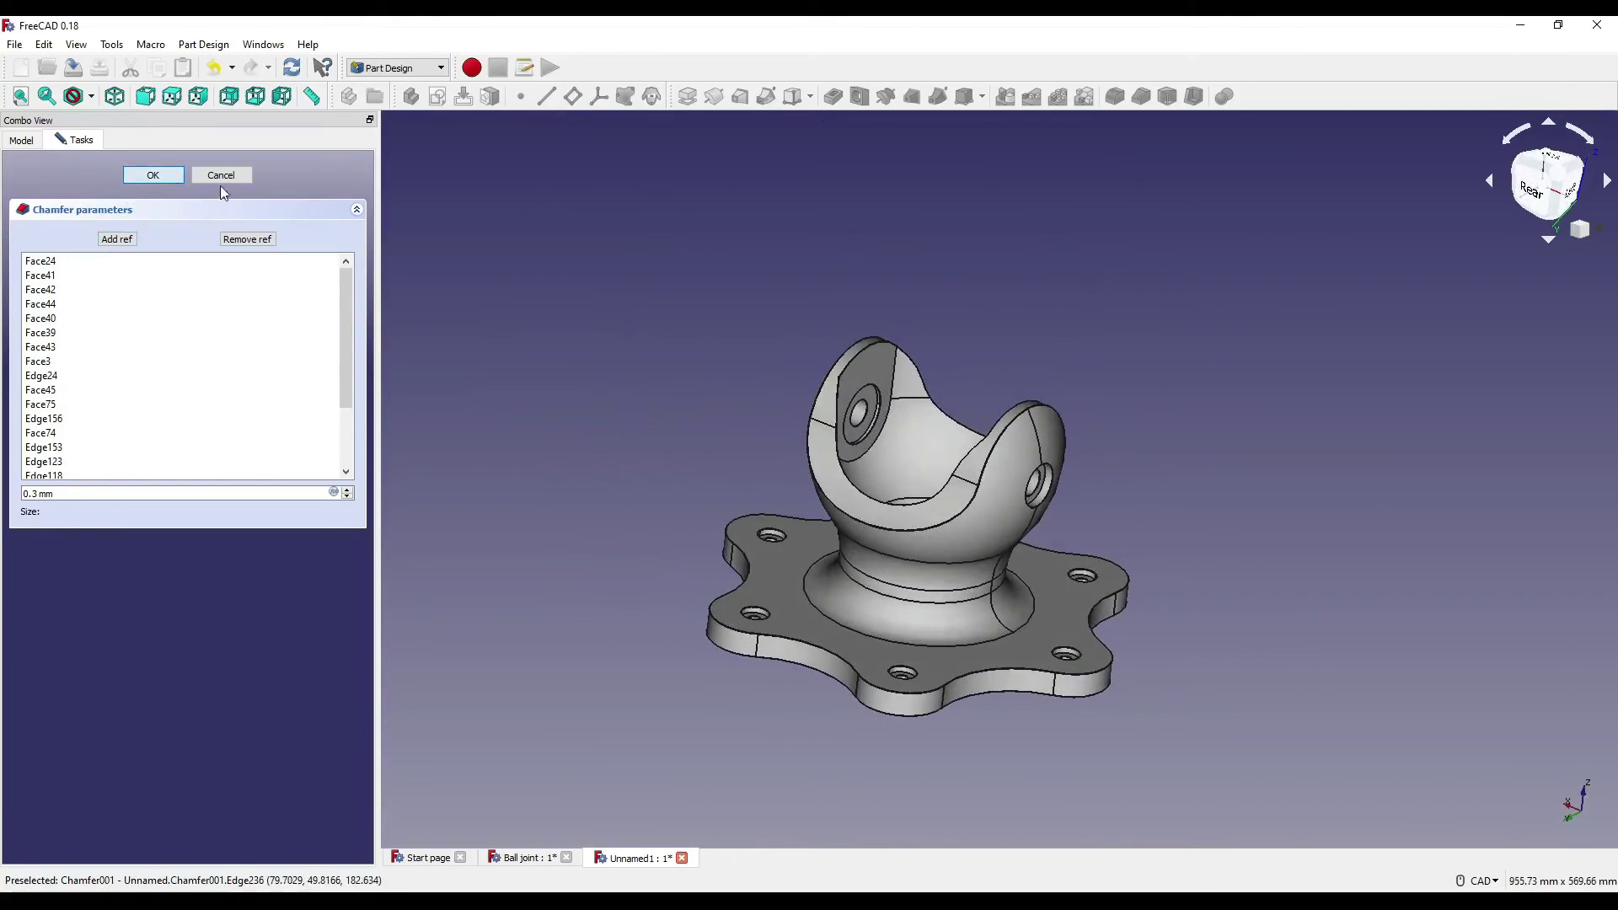
middle_drag(1165, 364, 1099, 312)
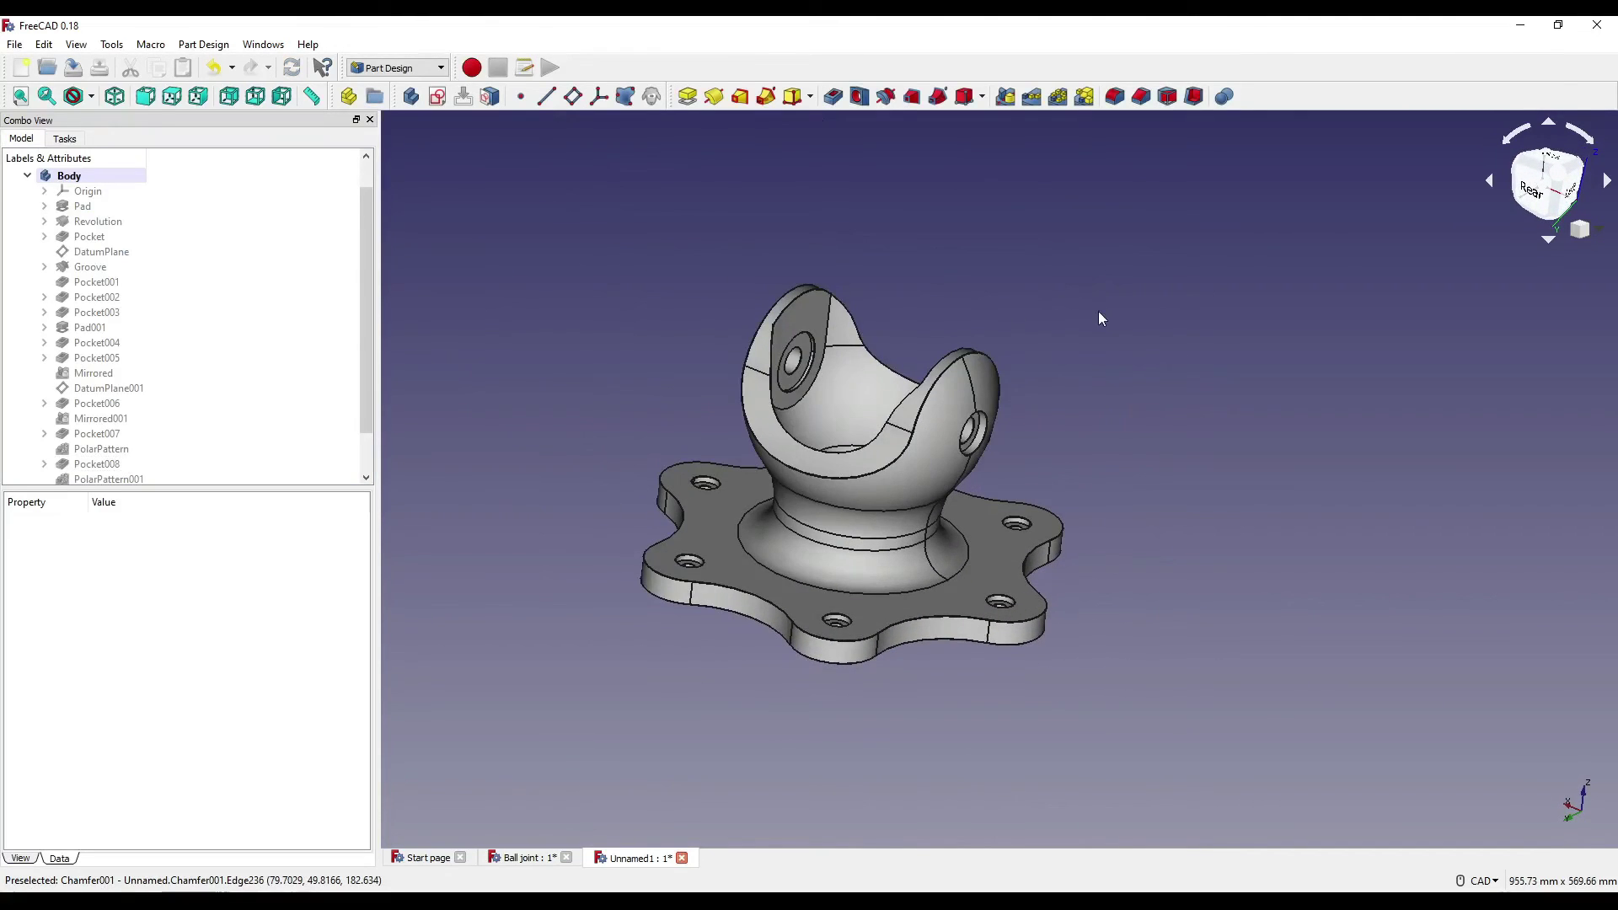
click(1557, 175)
middle_drag(1180, 368, 1145, 446)
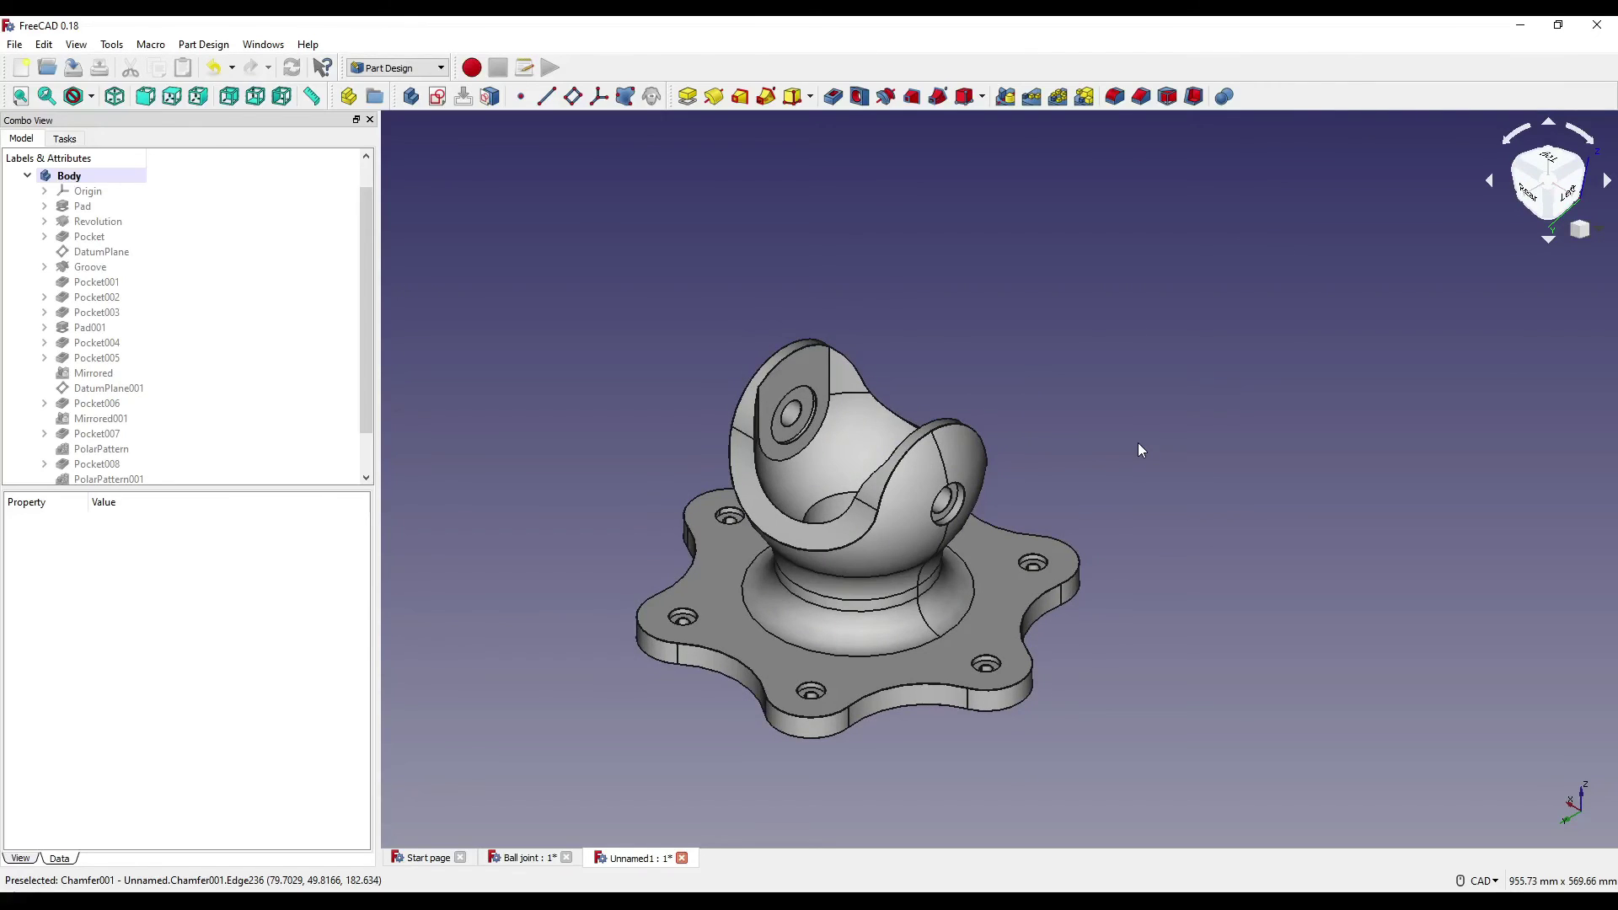
middle_drag(1138, 442, 1211, 367)
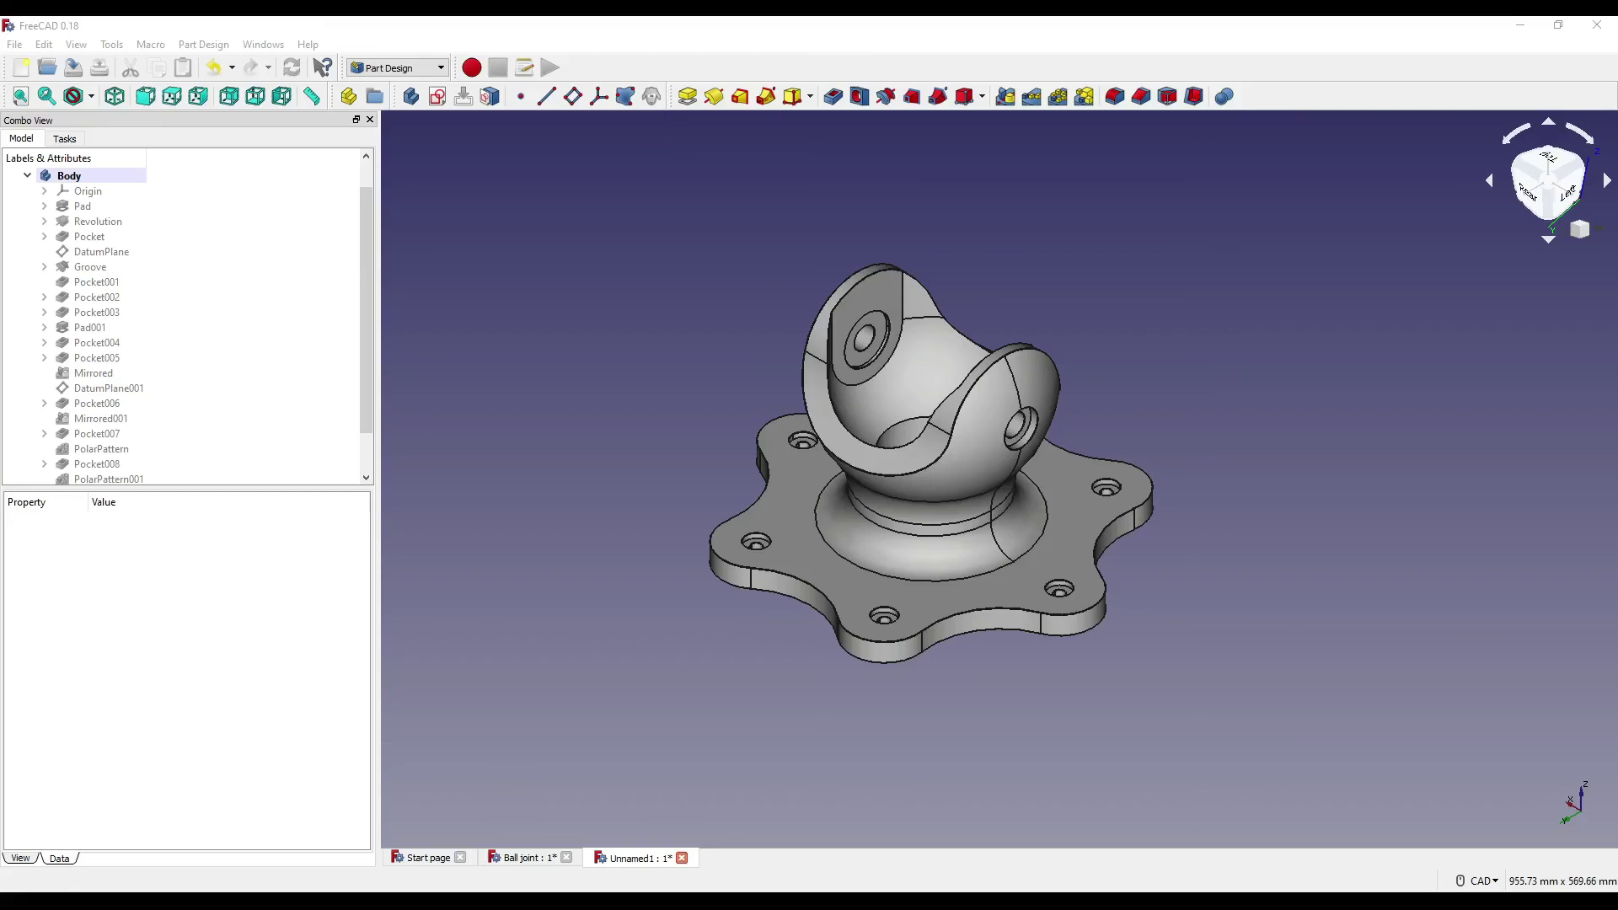